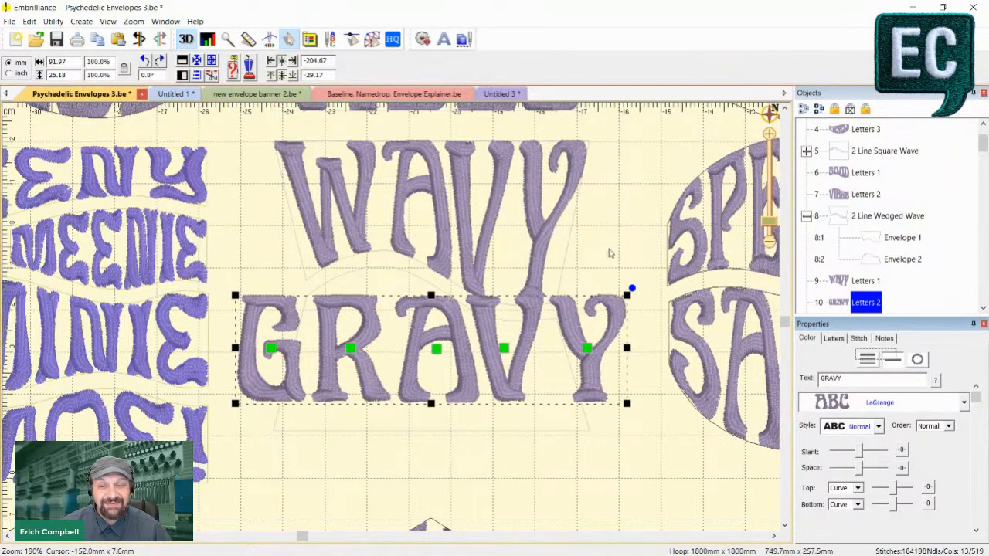
# - Inspect Envelope 2 of the 2 Line Wedged Wave and the GRAVY lettering attached to it, then clear the selection
pyautogui.click(896, 259)
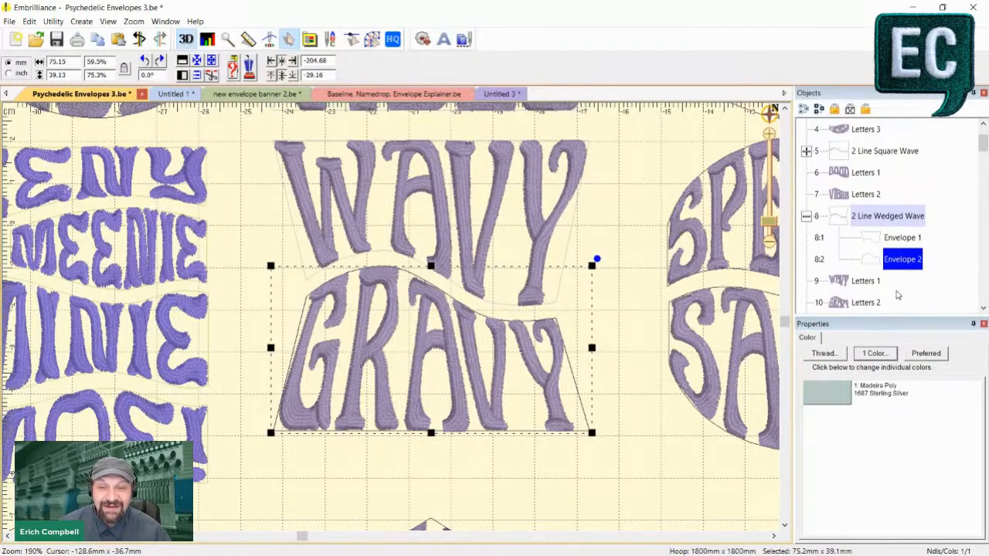
pyautogui.click(862, 302)
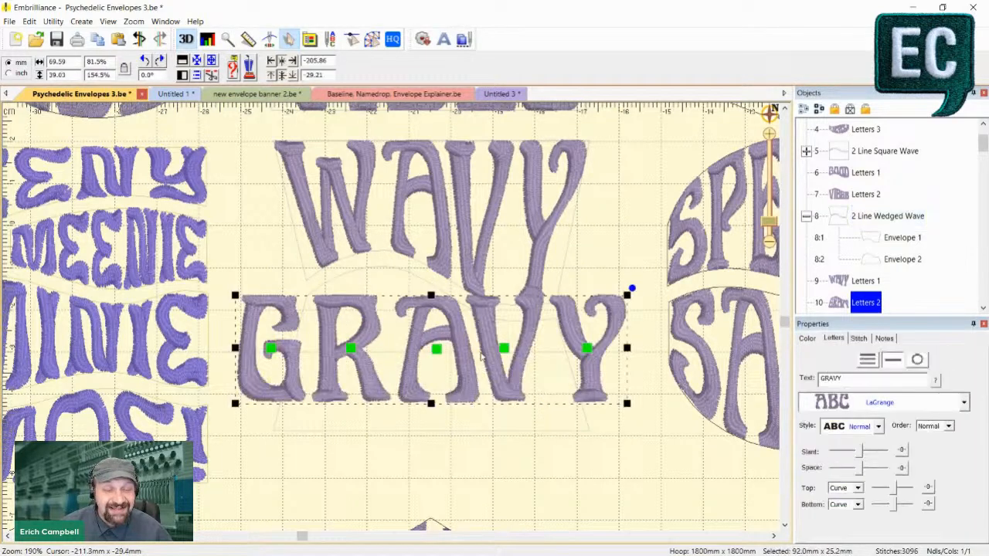
pyautogui.click(864, 379)
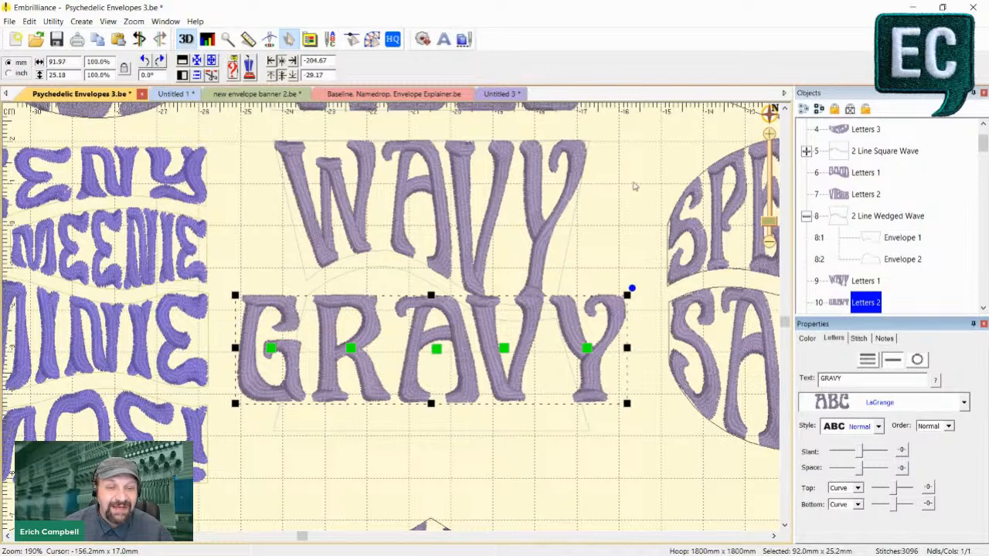
pyautogui.click(633, 158)
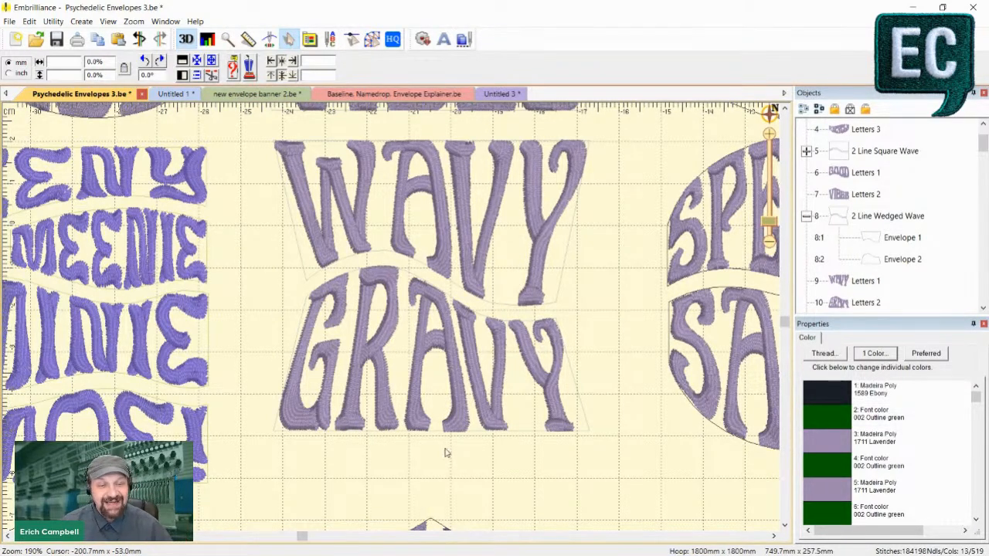
# - Examine the other wave envelope samples, including GOOD VIBES, GOOD SPELL, SPECIAL SAUCE and the three-line circle
pyautogui.moveTo(302, 537)
pyautogui.mouseDown()
pyautogui.moveTo(271, 540)
pyautogui.moveTo(286, 536)
pyautogui.mouseUp()
pyautogui.scroll(5, 416, 394)
pyautogui.scroll(-3, 442, 392)
pyautogui.scroll(3, 440, 398)
pyautogui.scroll(-3, 438, 403)
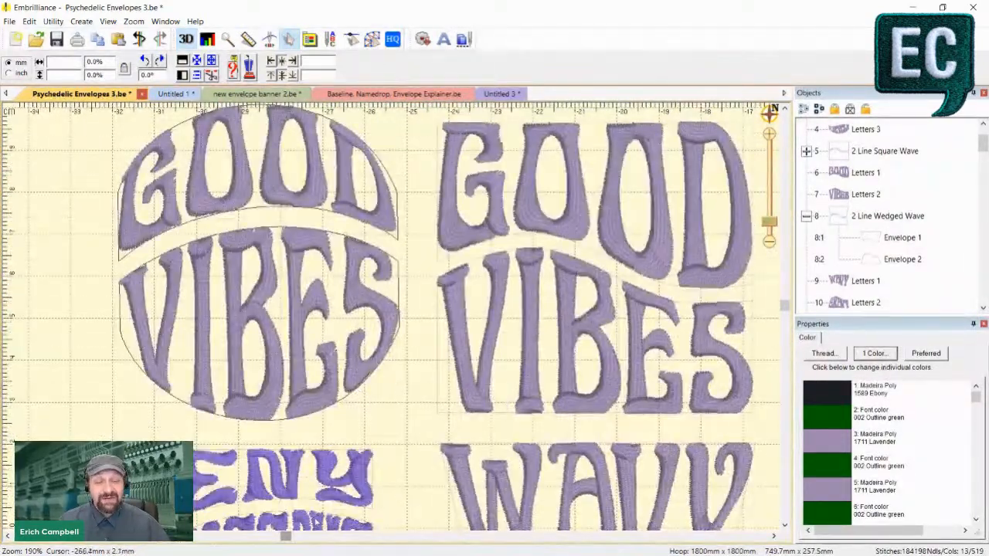
pyautogui.moveTo(287, 536); pyautogui.dragTo(345, 534)
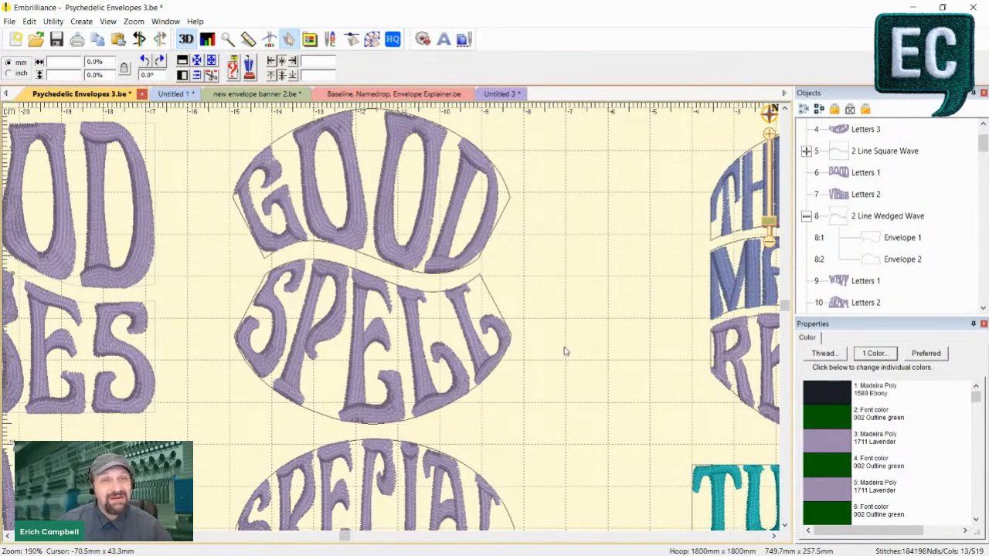
pyautogui.scroll(-3, 566, 354)
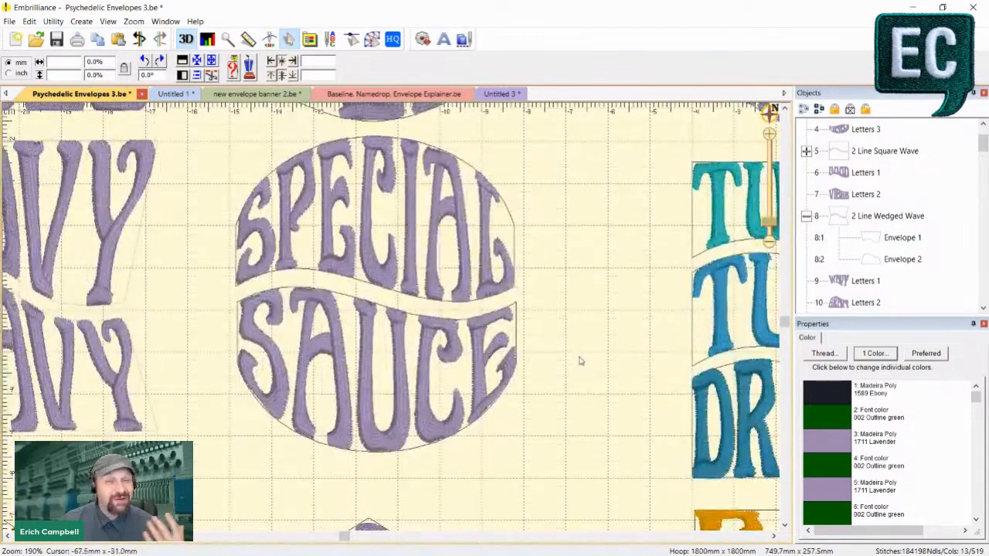
pyautogui.scroll(3, 612, 360)
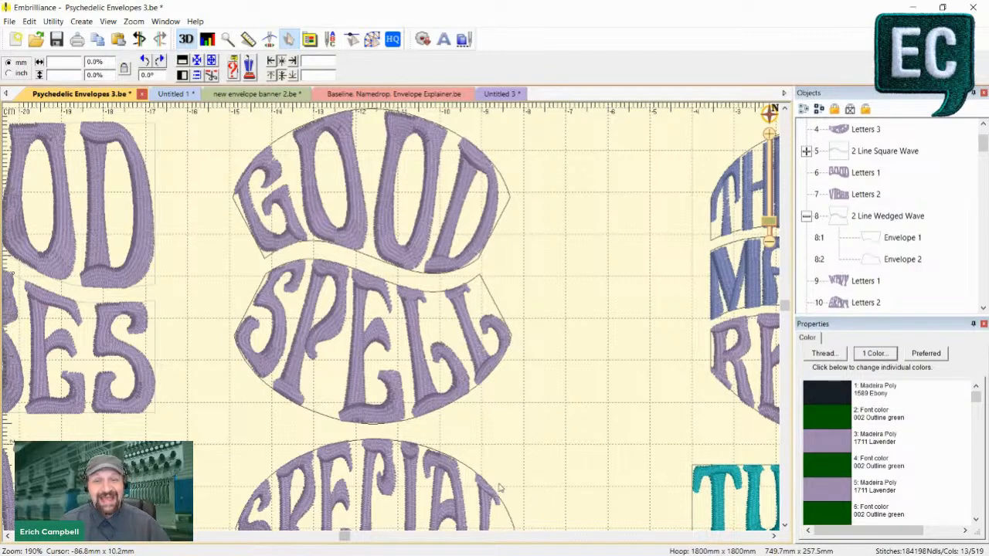
pyautogui.moveTo(345, 535); pyautogui.dragTo(384, 537)
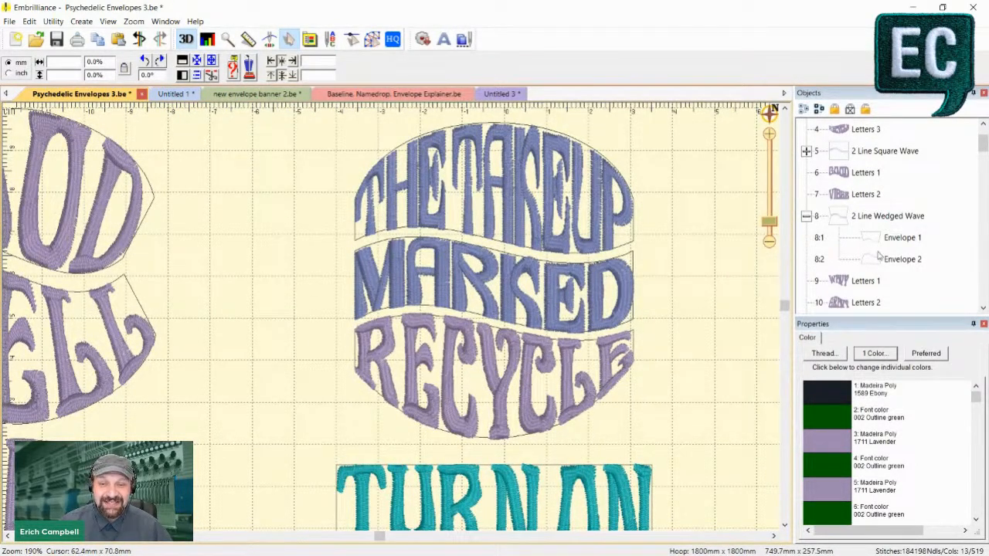
# - Inspect THE TAKEUP lettering and Envelope 1 of the 3 Line Circle Wave, with the drawing and stitch creation mode turned on
pyautogui.click(562, 196)
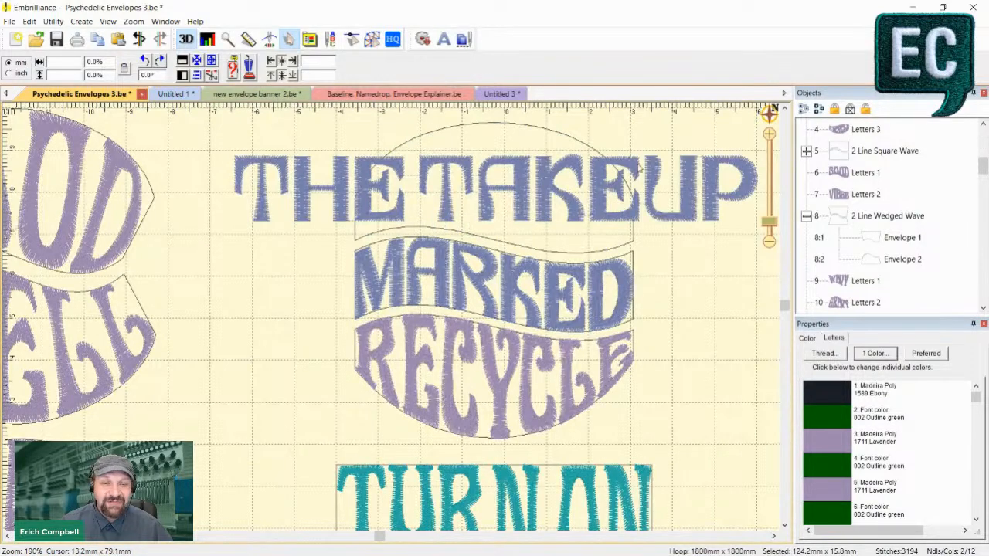
pyautogui.moveTo(584, 181); pyautogui.dragTo(556, 386)
pyautogui.click(807, 282)
pyautogui.click(881, 263)
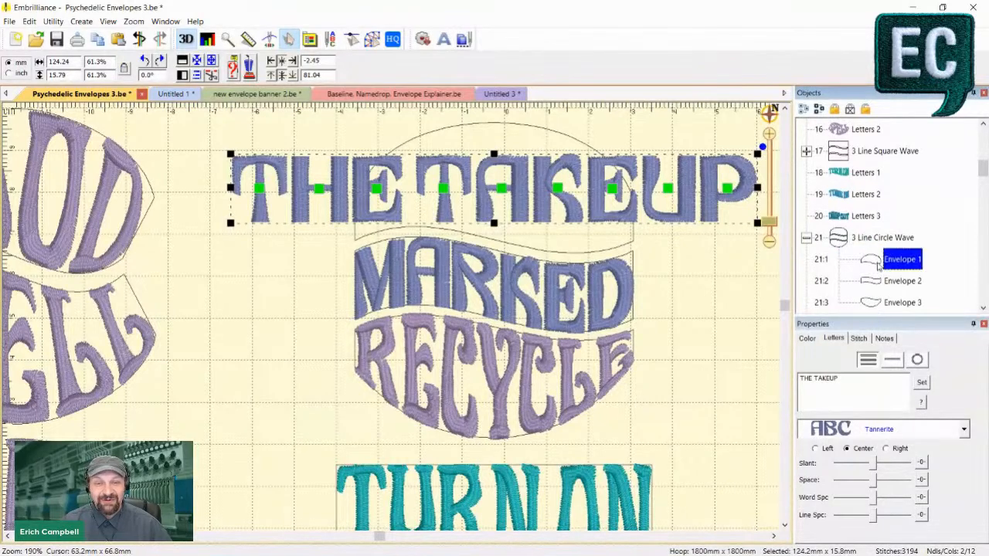
pyautogui.click(371, 39)
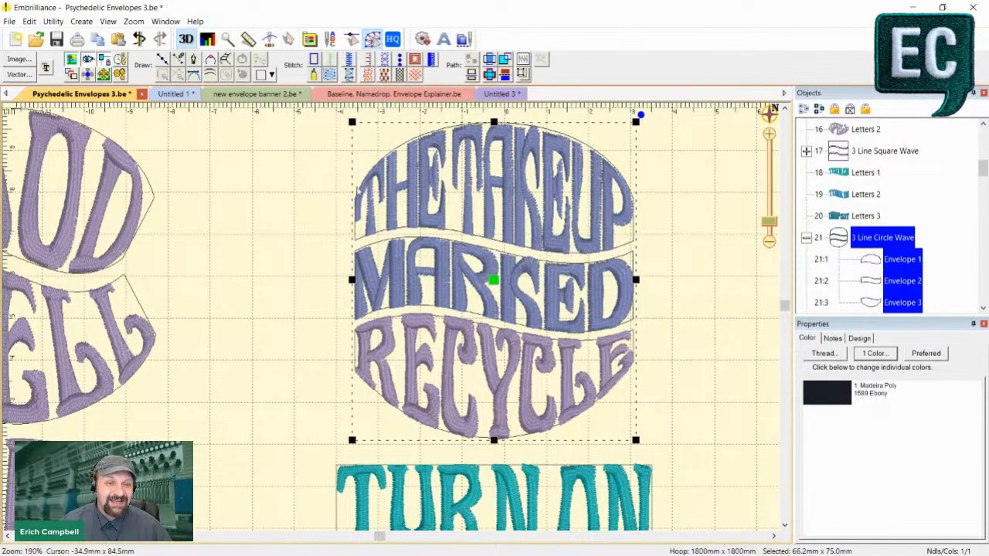
pyautogui.click(868, 263)
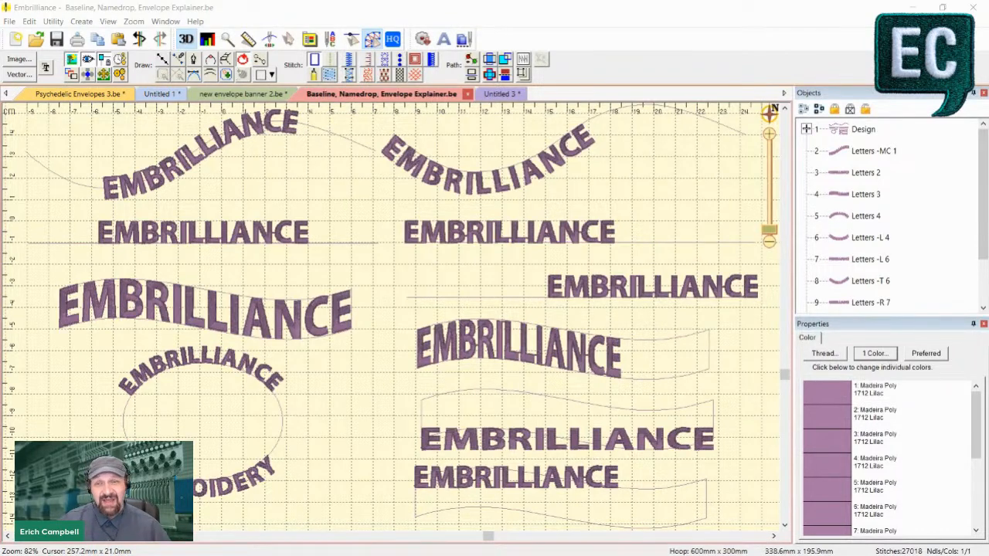
# - In the Baseline, Namedrop, Envelope Explainer design, inspect the wavy Baseline 1 and the EMBRILLIANCE lettering that follows it
pyautogui.click(81, 183)
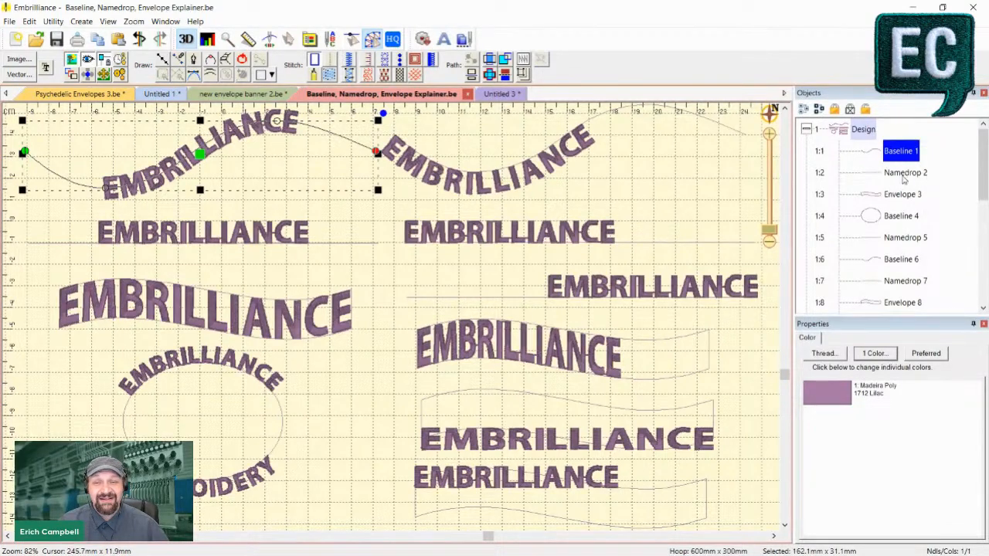
pyautogui.click(322, 170)
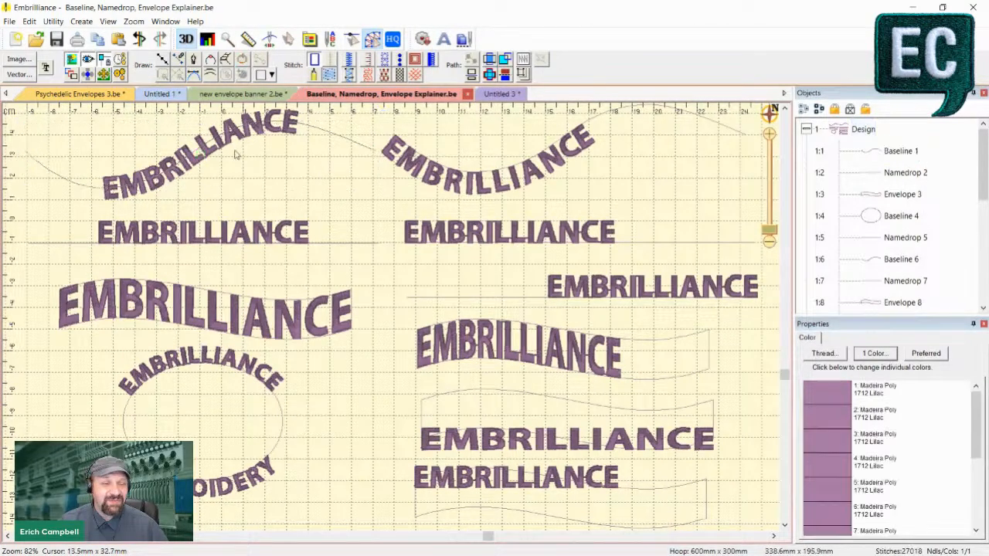
pyautogui.click(91, 190)
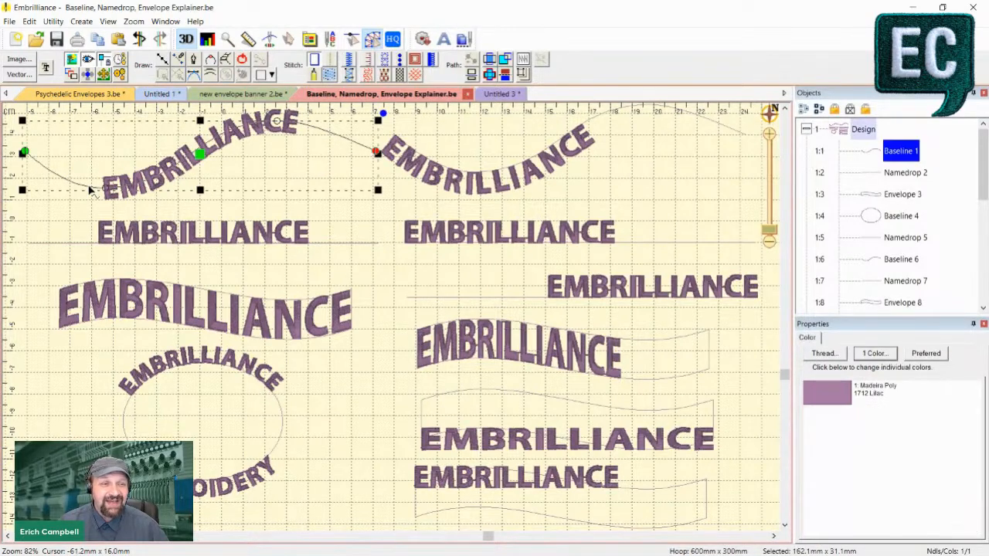
pyautogui.click(223, 142)
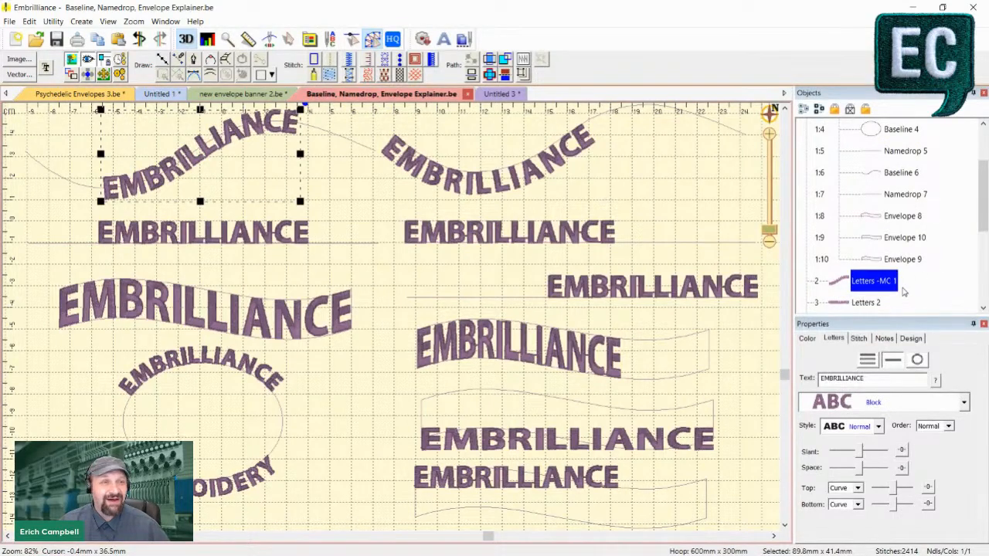
# - Open the object name "Letters -MC 1" for editing and place the text cursor in its -MC suffix
pyautogui.click(876, 291)
pyautogui.click(903, 283)
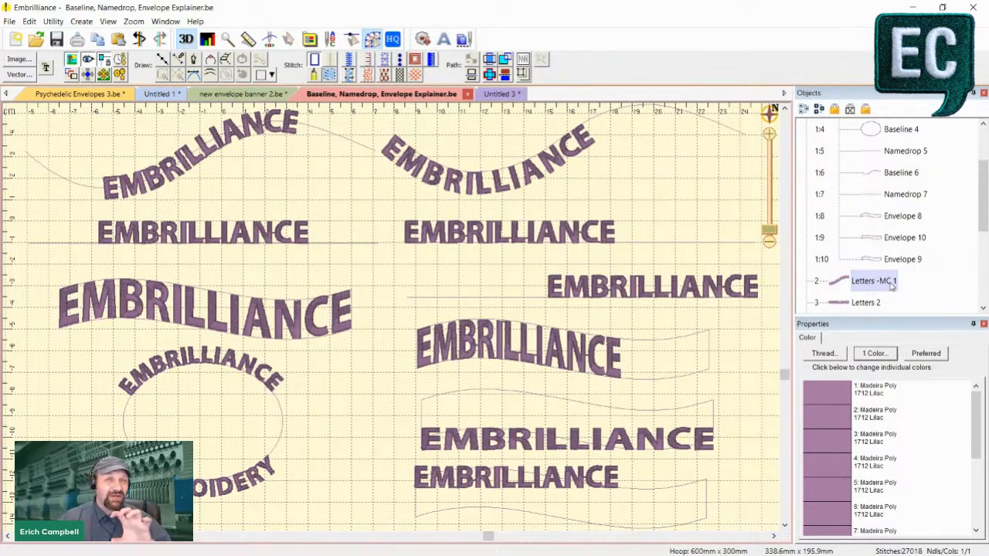
pyautogui.click(871, 284)
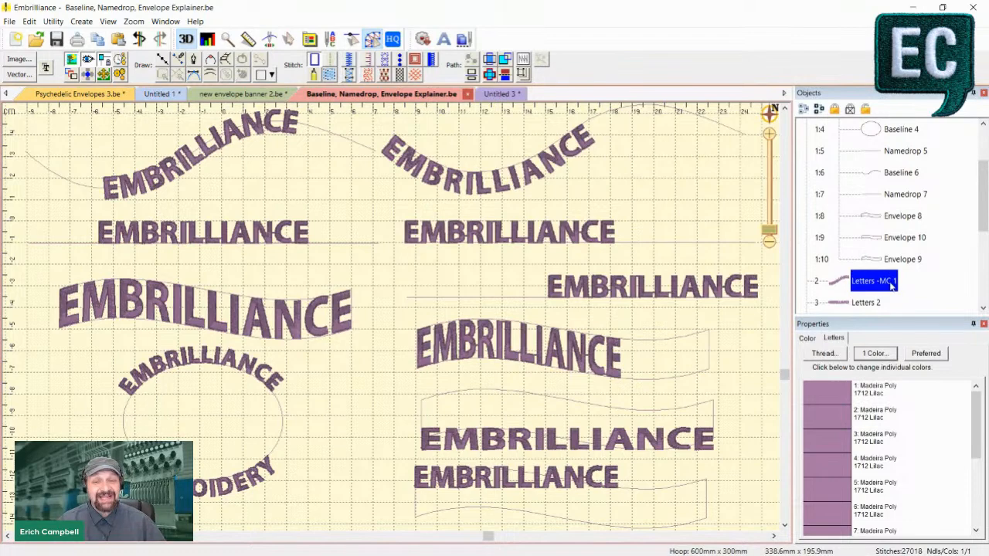
pyautogui.click(885, 283)
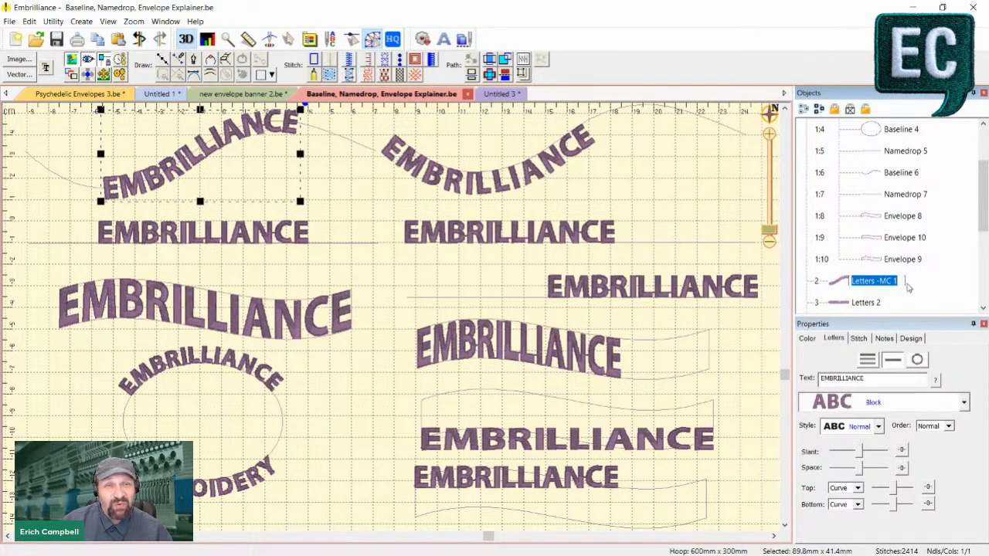
pyautogui.click(894, 284)
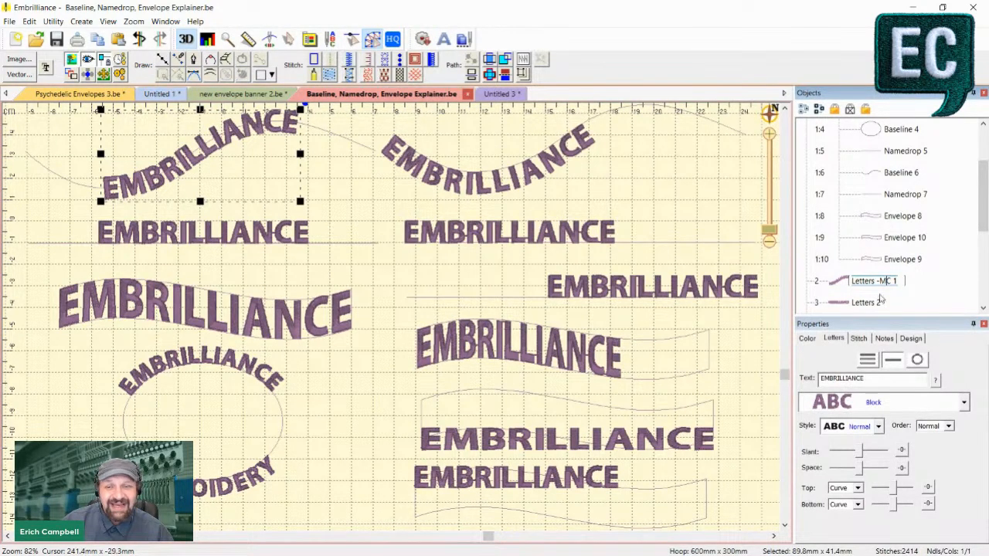
# - Close the name edit and reselect the wavy Baseline 1, followed by its EMBRILLIANCE lettering
pyautogui.click(372, 153)
pyautogui.click(376, 153)
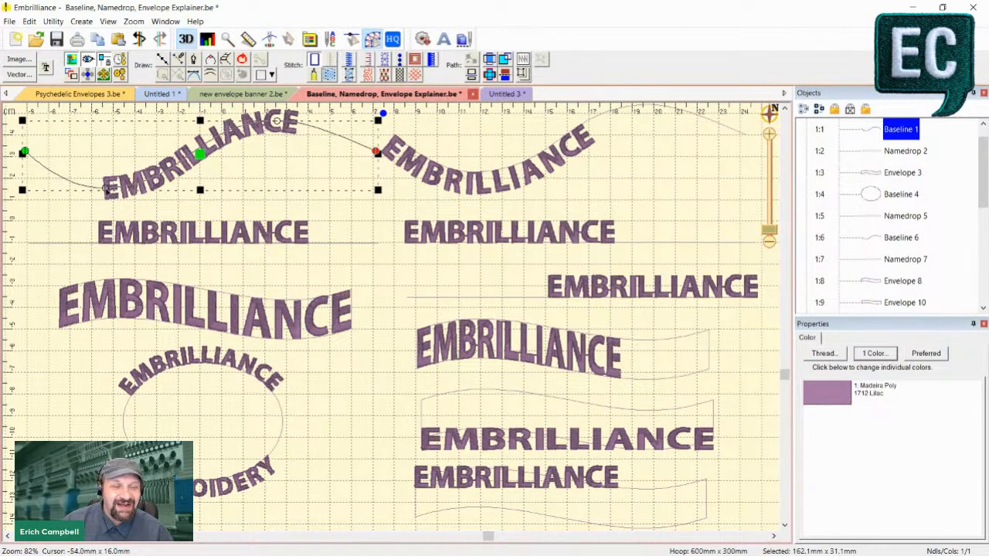
pyautogui.click(111, 197)
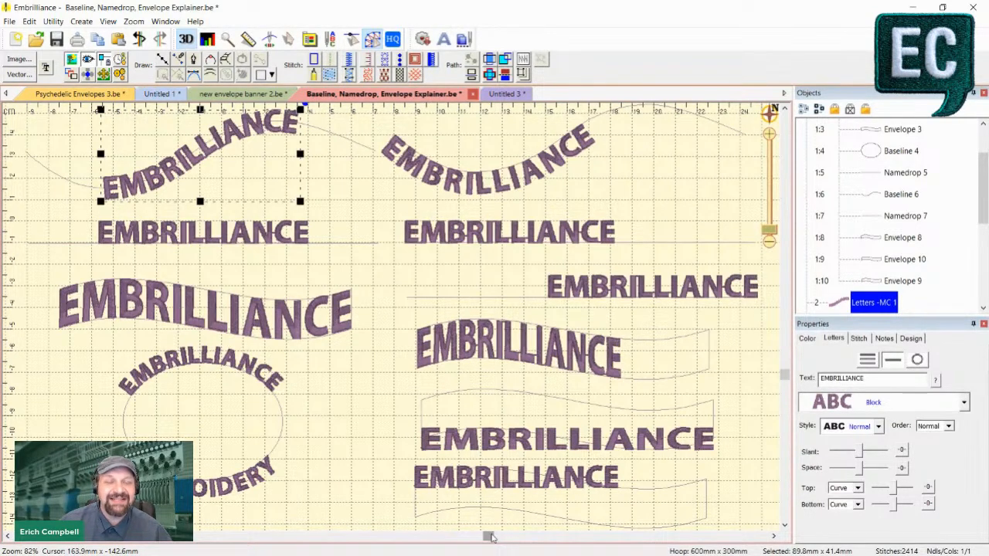
# - Select the oval Baseline 4 that carries the EMBRILLIANCE and EMBROIDERY lettering
pyautogui.moveTo(490, 536); pyautogui.dragTo(349, 536)
pyautogui.scroll(-1, 579, 377)
pyautogui.click(579, 378)
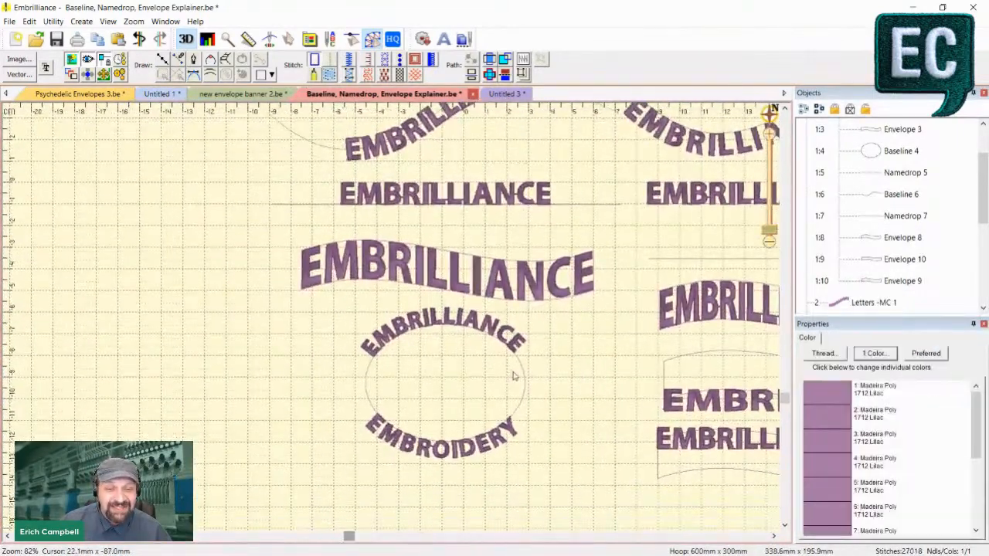
pyautogui.click(524, 368)
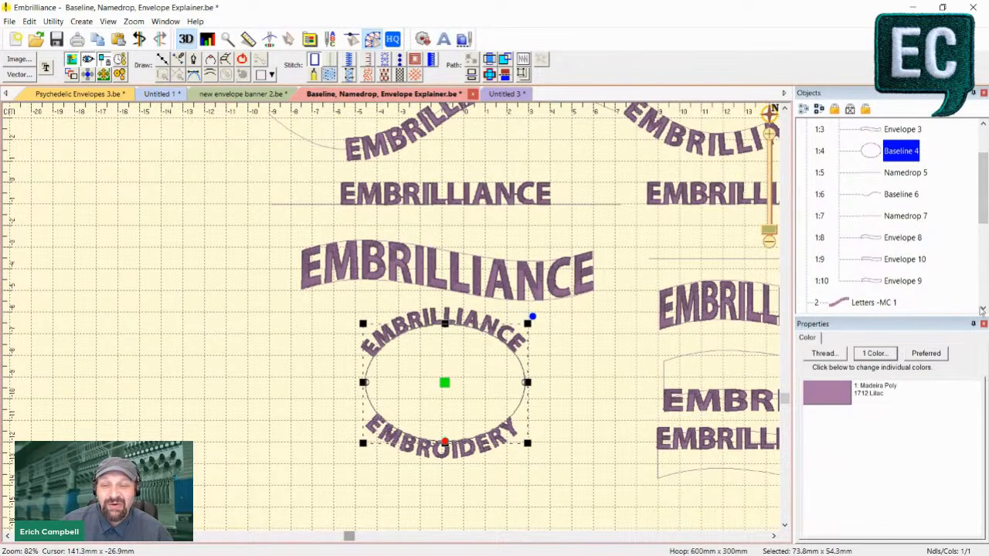
# - Compare the object names of the EMBRILLIANCE lettering above the oval baseline and the EMBROIDERY lettering below it
pyautogui.click(983, 307)
pyautogui.click(983, 308)
pyautogui.click(982, 307)
pyautogui.click(488, 309)
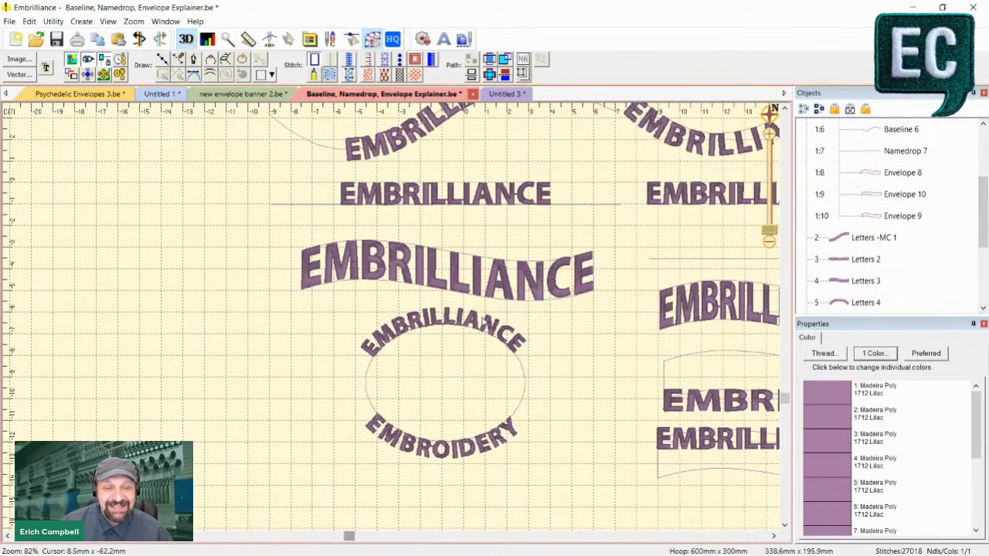
pyautogui.scroll(-3, 910, 309)
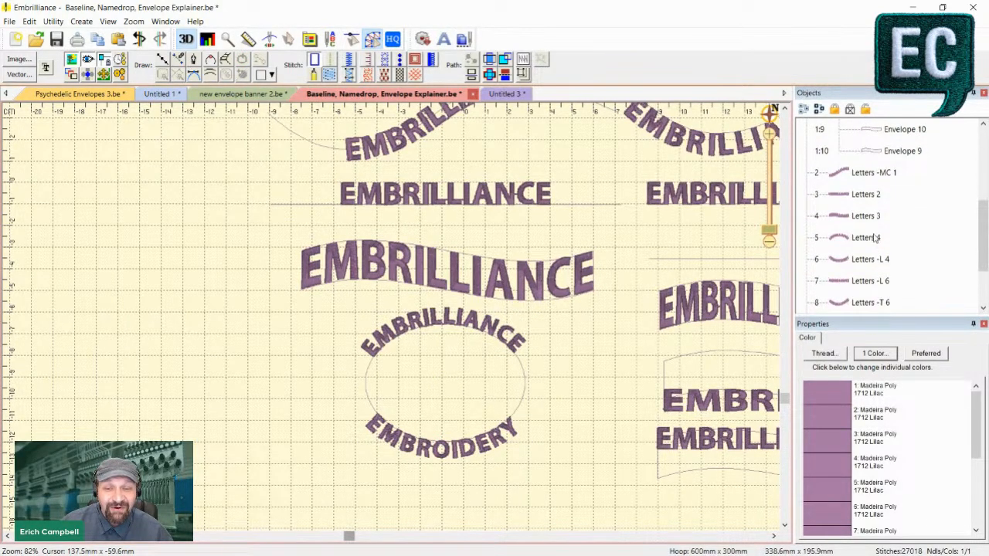
pyautogui.click(506, 334)
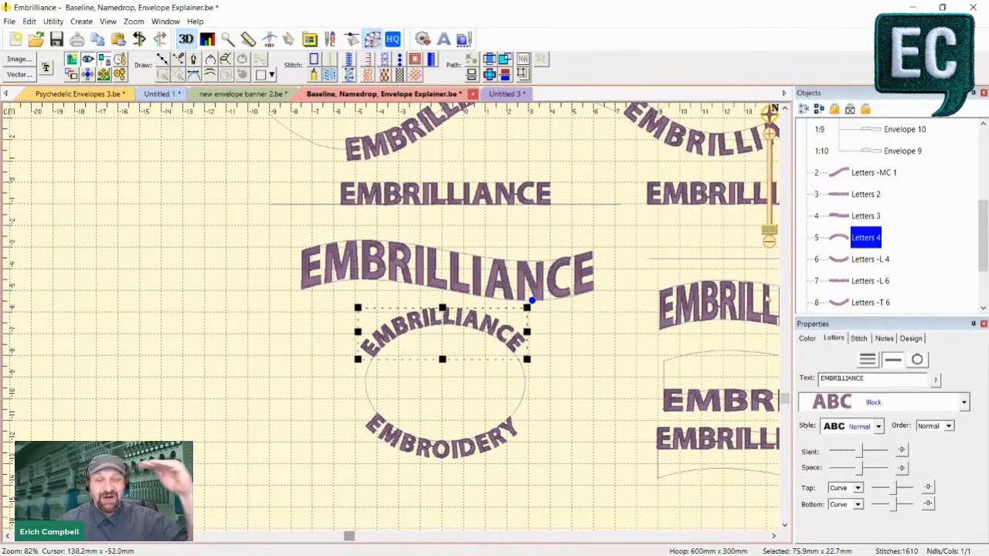
pyautogui.click(871, 261)
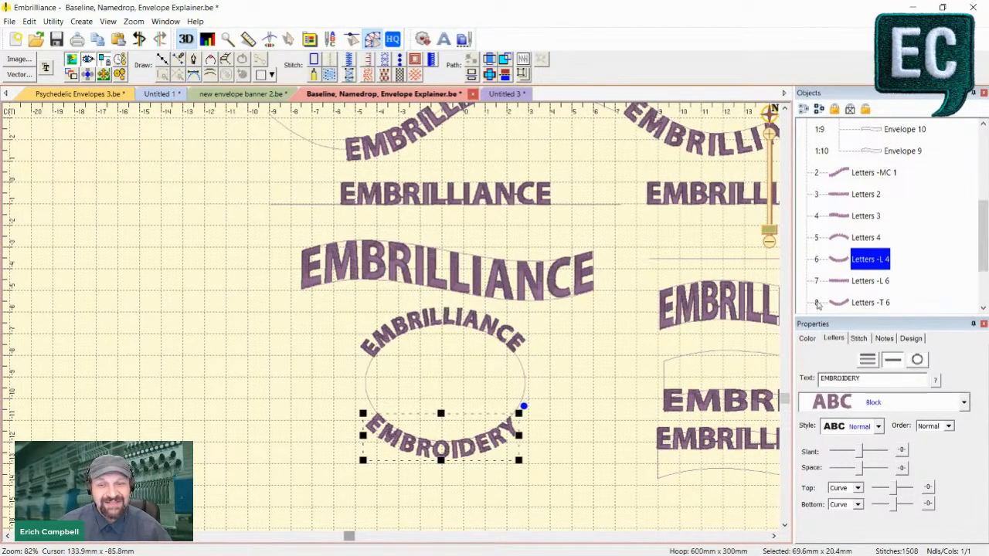
pyautogui.click(600, 424)
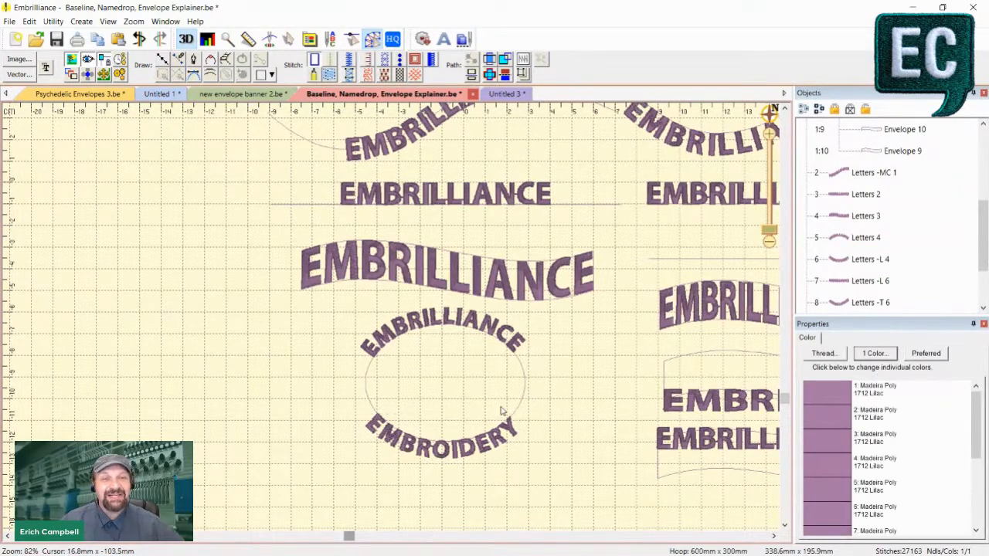
pyautogui.click(507, 446)
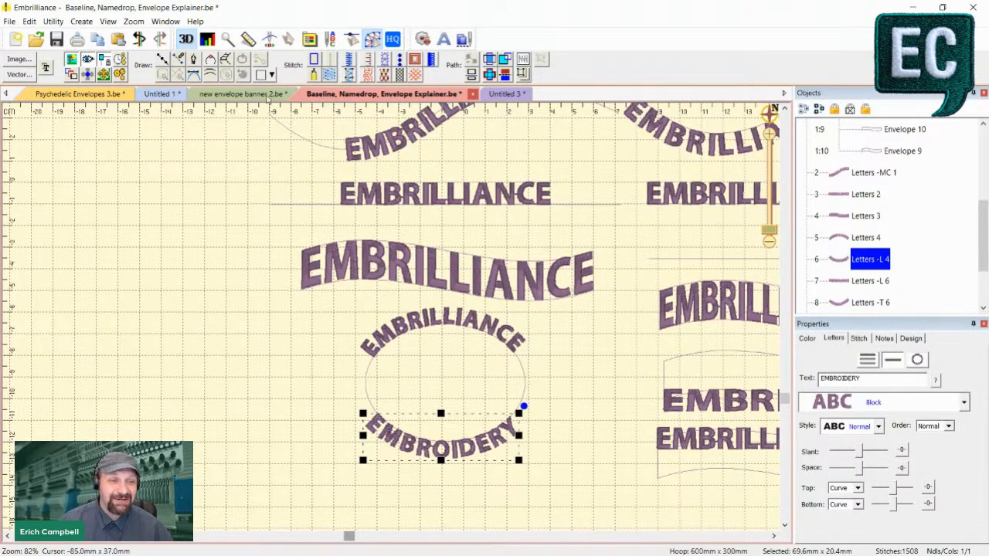
# - Switch to the Untitled 1 design and select THE TAKEUP lettering inside the oval patch
pyautogui.click(176, 95)
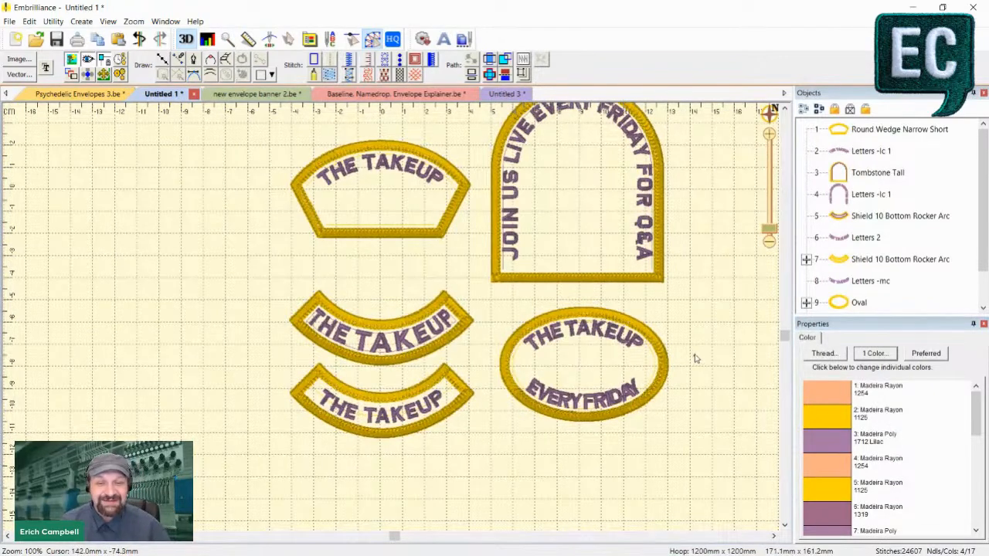
pyautogui.scroll(1, 695, 356)
pyautogui.moveTo(402, 537); pyautogui.dragTo(444, 536)
pyautogui.scroll(-3, 432, 473)
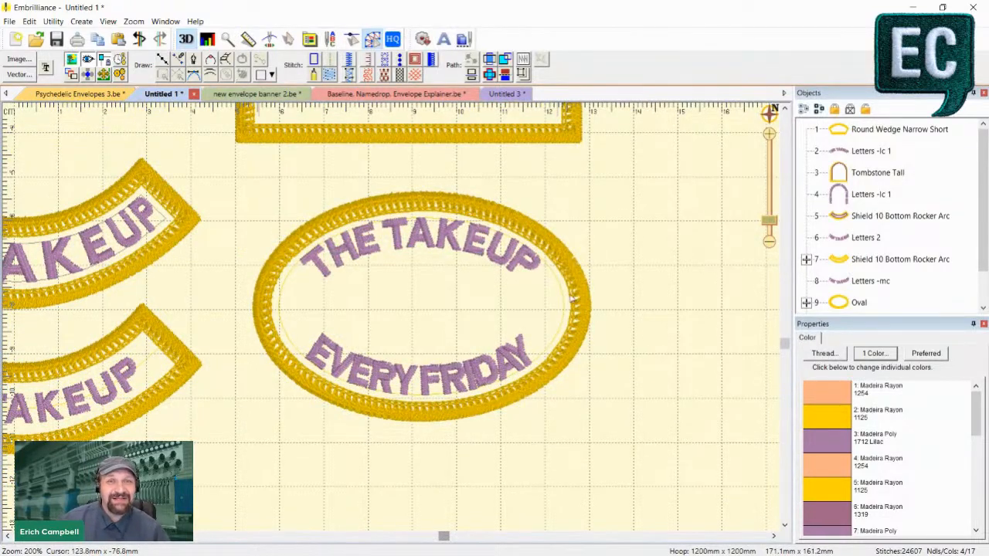
pyautogui.click(521, 267)
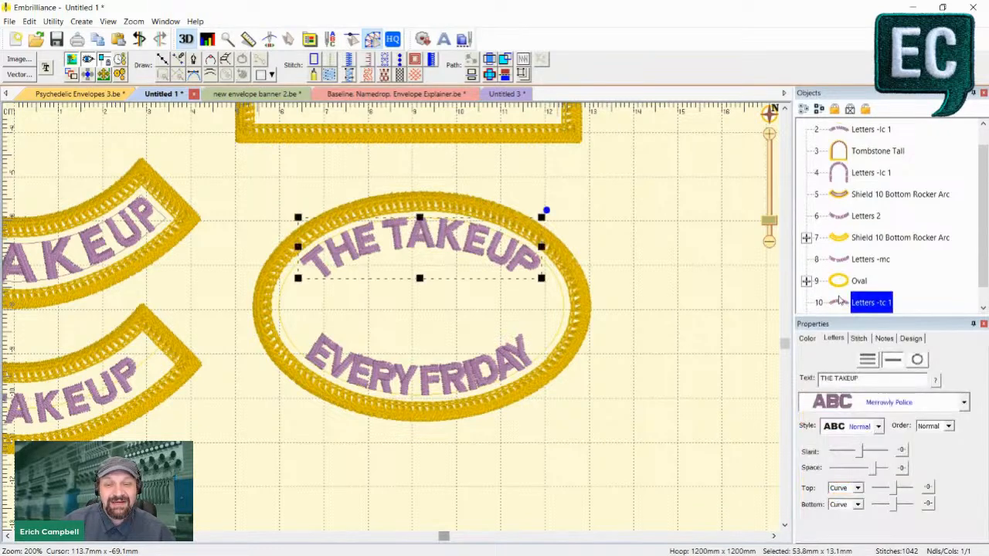
# - Expand the Oval patch object and select its Baseline 1
pyautogui.scroll(-1, 838, 301)
pyautogui.click(806, 259)
pyautogui.click(884, 301)
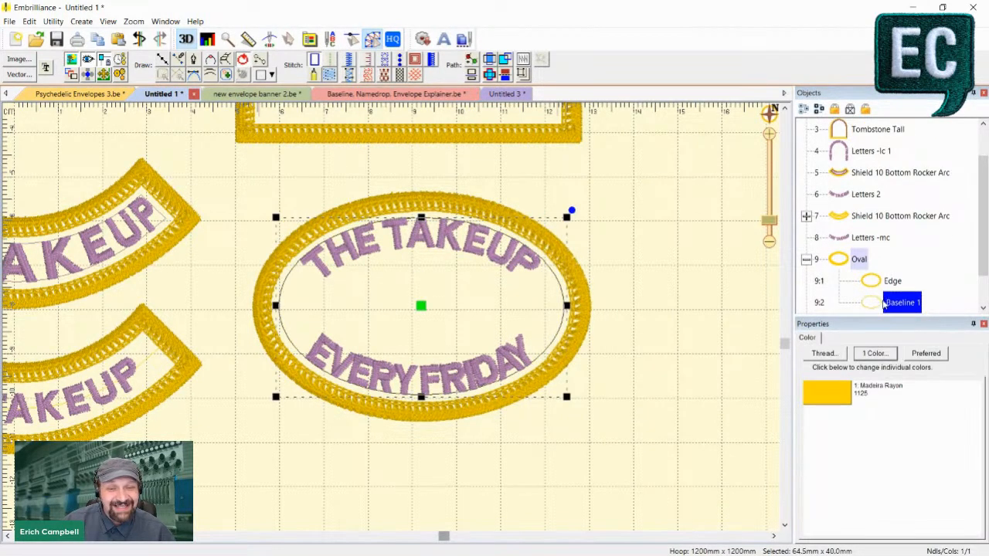
# - Compare the object names of THE TAKEUP and EVERY FRIDAY lettering in the oval patch and select their shared Baseline 1
pyautogui.scroll(-2, 887, 290)
pyautogui.click(884, 285)
pyautogui.click(879, 303)
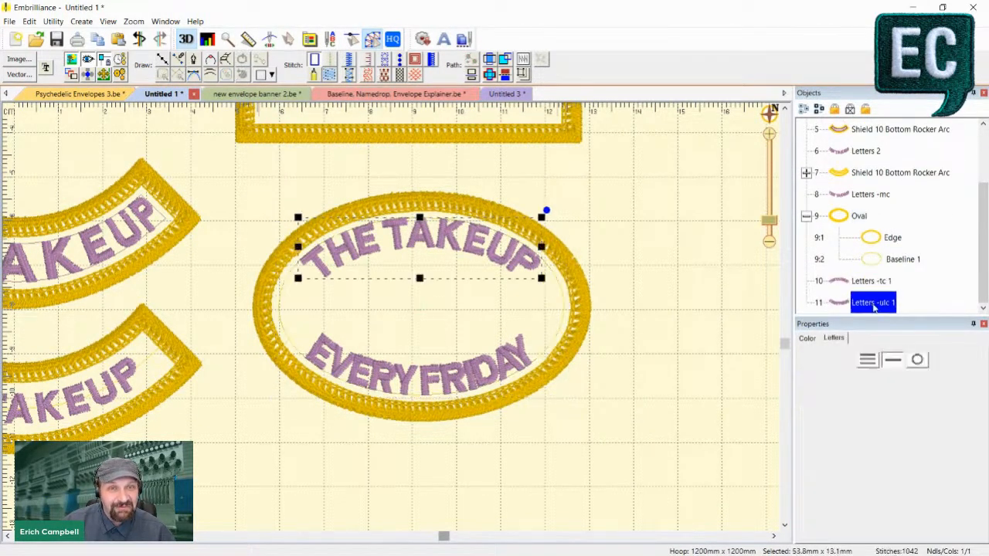
pyautogui.click(865, 283)
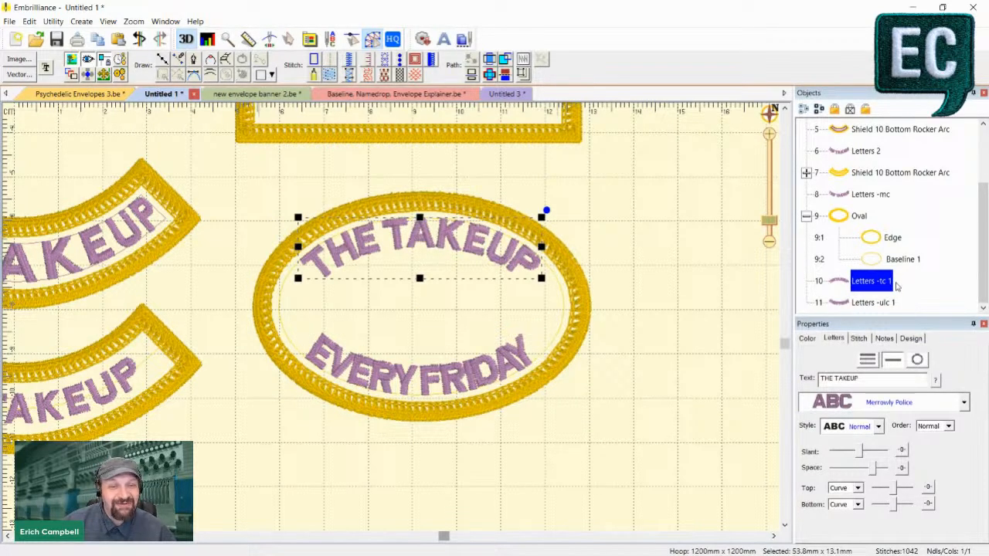
pyautogui.click(283, 297)
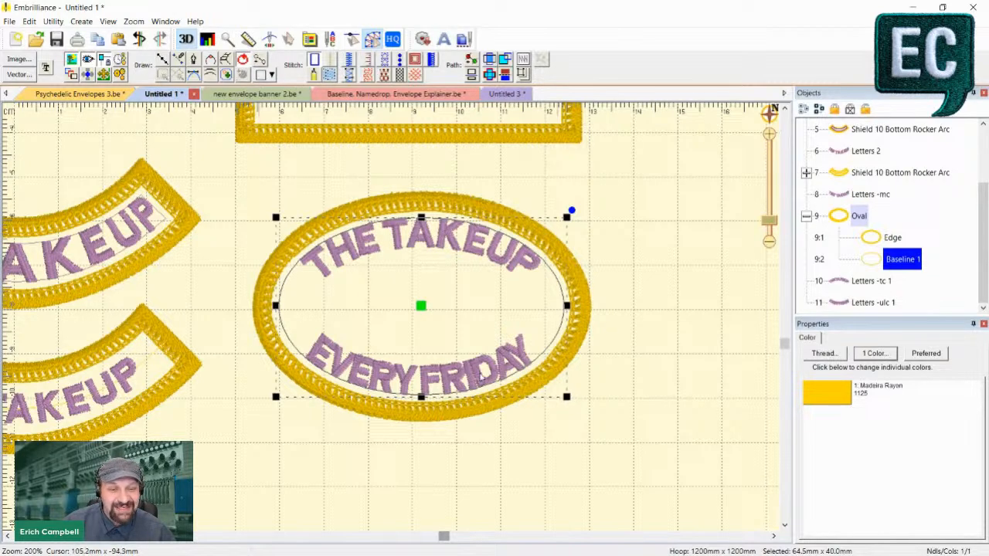
# - Select the EVERY FRIDAY lettering and the oval's Baseline 1 in turn, and clear the selection
pyautogui.click(875, 302)
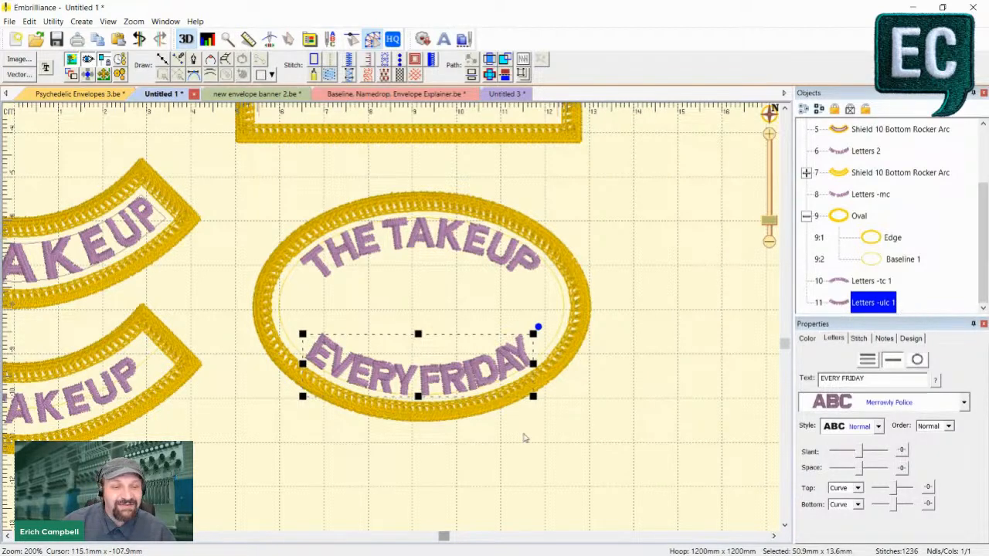
pyautogui.click(593, 455)
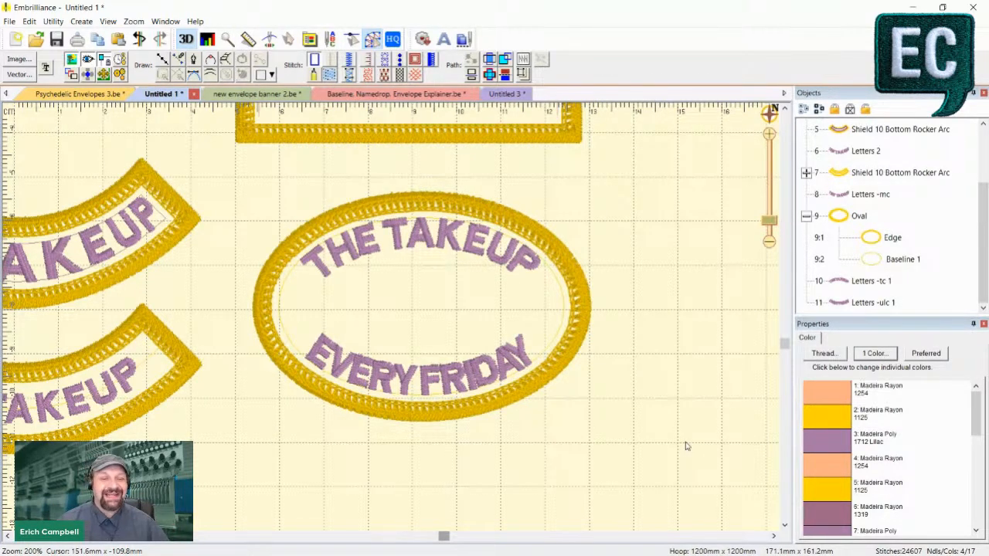
pyautogui.click(565, 307)
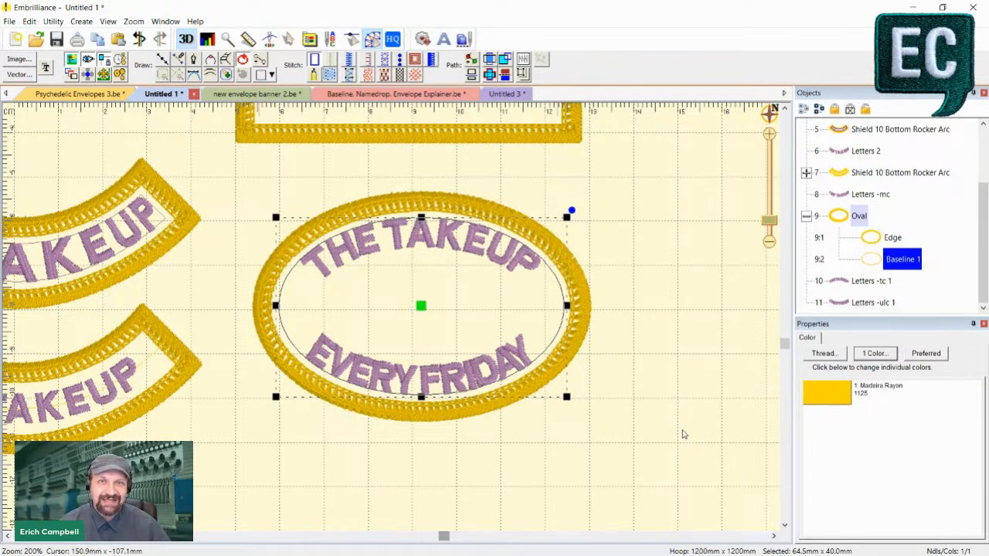
pyautogui.click(684, 424)
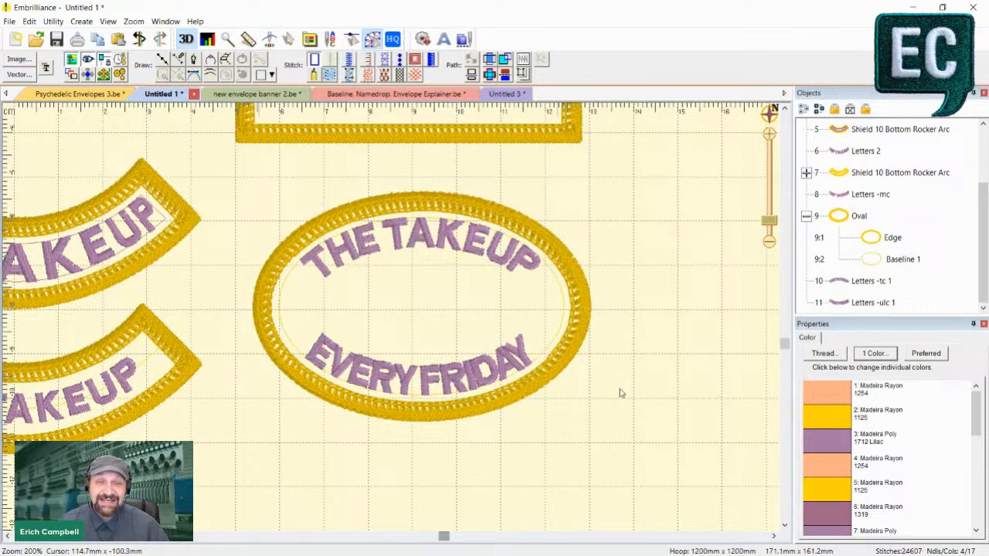
# - Select the JOIN US LIVE EVERY FRIDAY FOR Q&A lettering in the tombstone patch and locate it among the objects
pyautogui.scroll(6, 623, 287)
pyautogui.scroll(-5, 624, 287)
pyautogui.scroll(5, 624, 286)
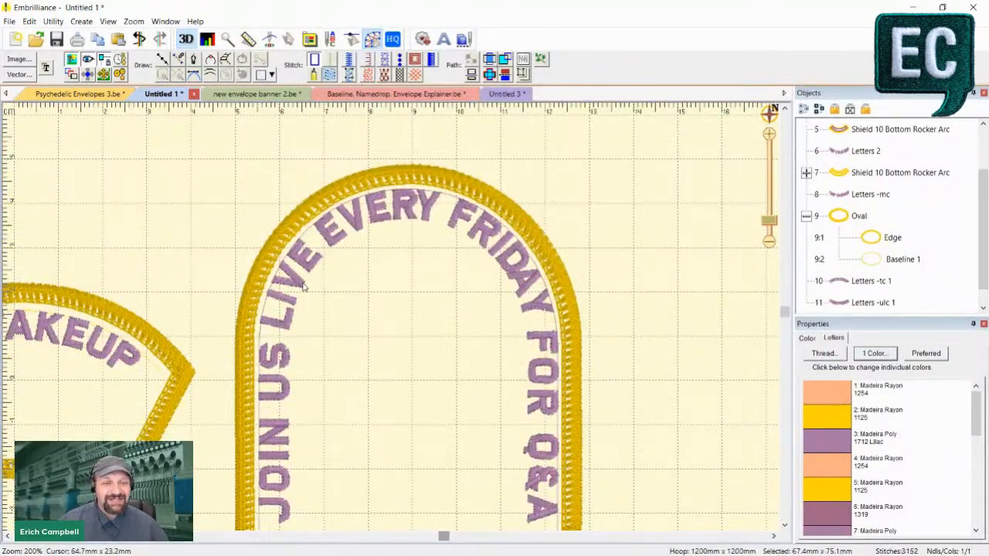
pyautogui.click(455, 240)
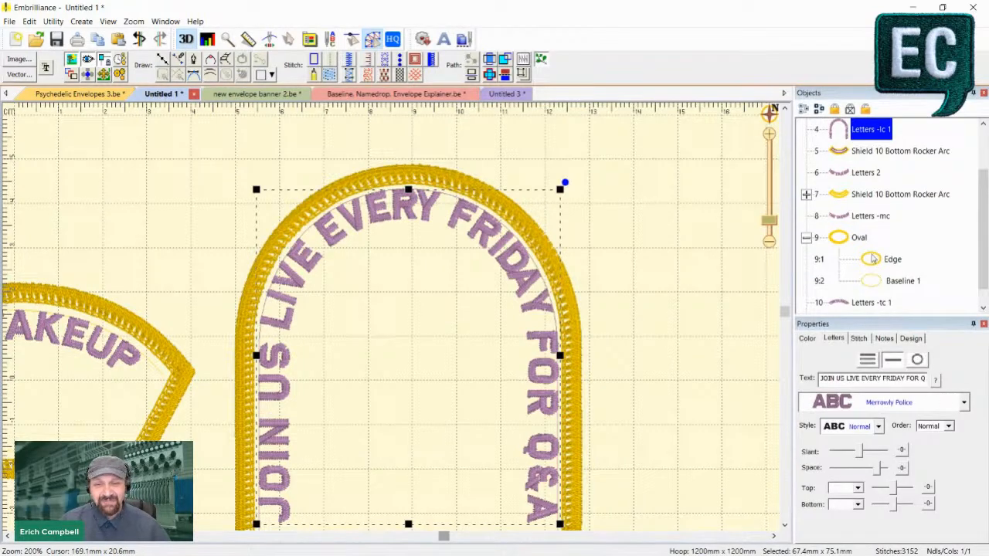
pyautogui.scroll(1, 896, 151)
pyautogui.scroll(1, 900, 162)
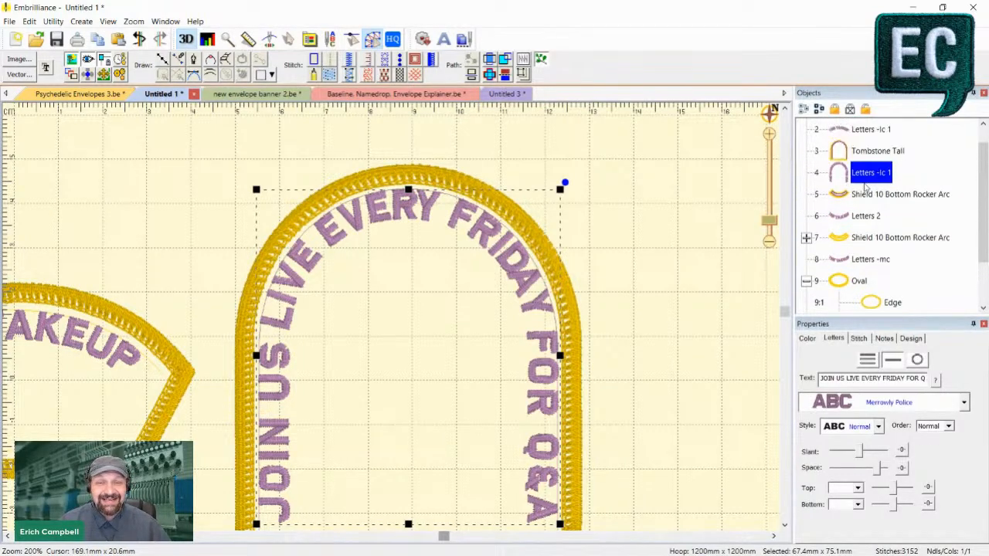
# - Compare the Tombstone Tall object with its Letters -lc 1 lettering, examining the patch from the arch to the lower edge
pyautogui.click(869, 156)
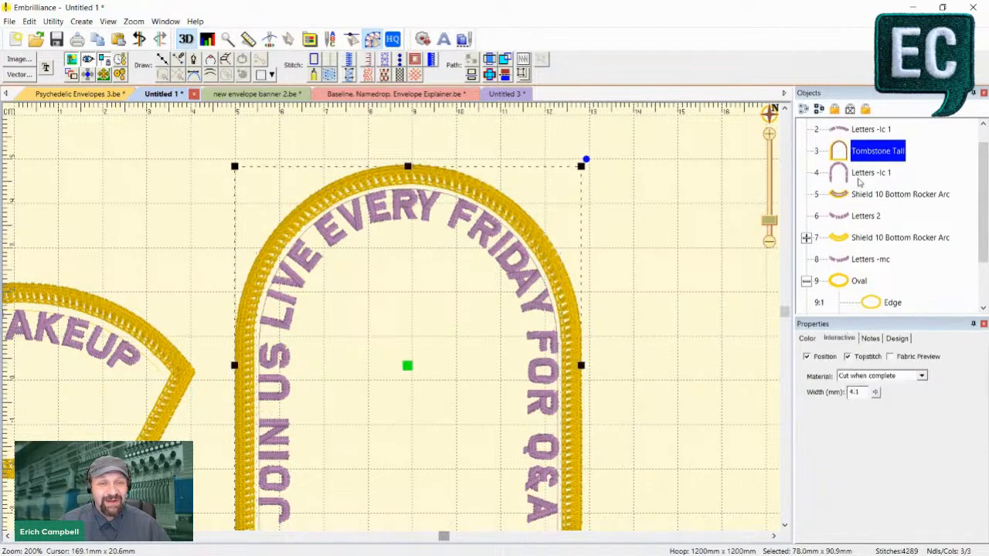
pyautogui.click(860, 179)
pyautogui.click(856, 153)
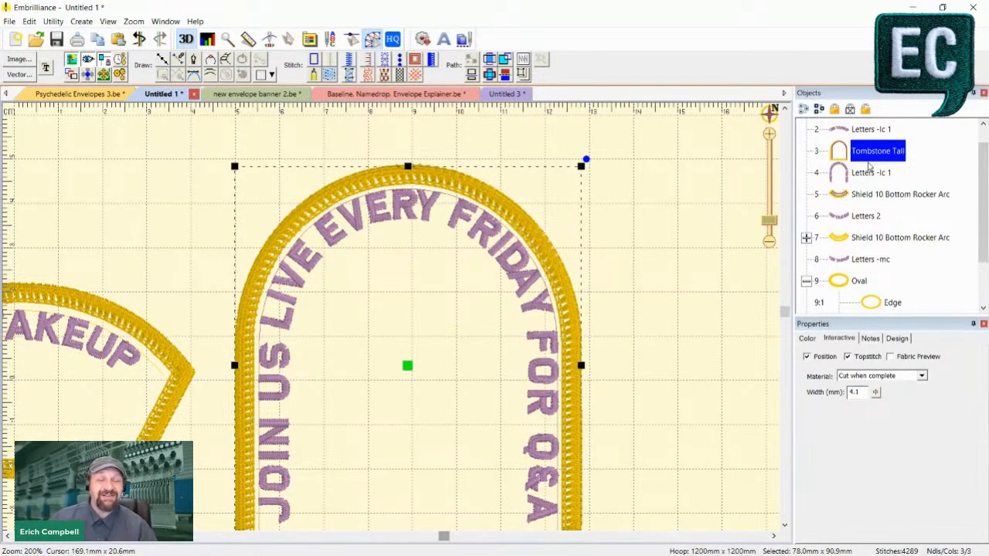
pyautogui.scroll(-3, 527, 264)
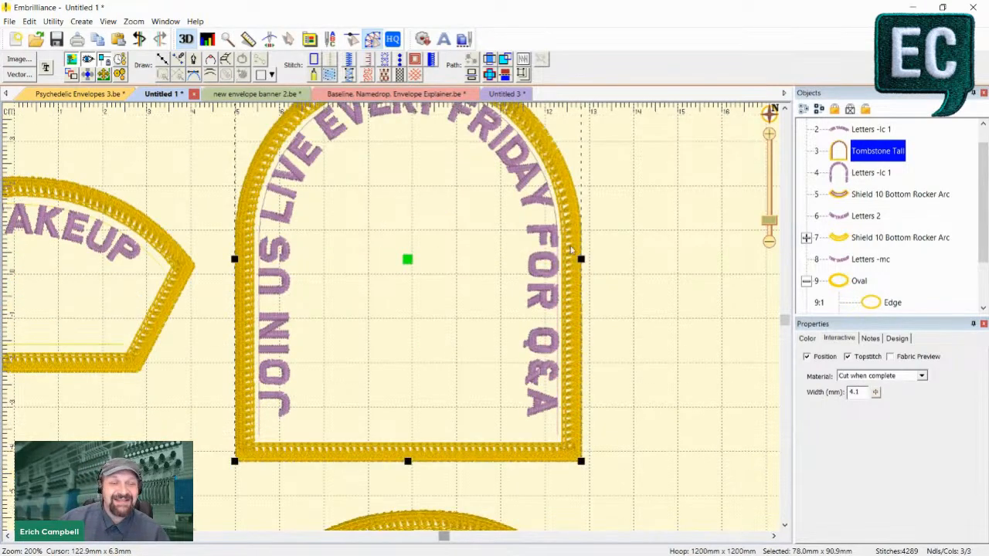
pyautogui.scroll(3, 613, 252)
pyautogui.click(871, 175)
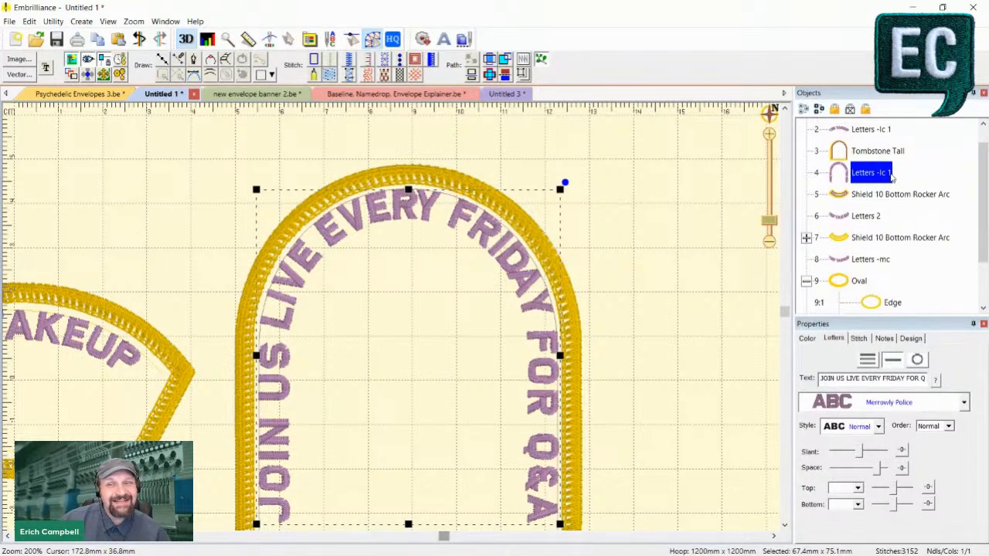
pyautogui.scroll(-1, 324, 367)
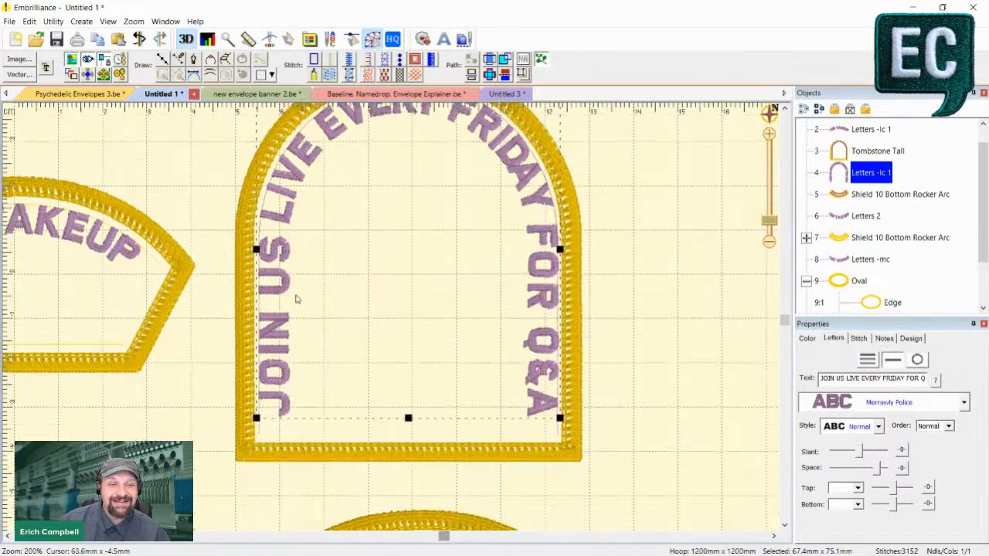
pyautogui.scroll(2, 295, 299)
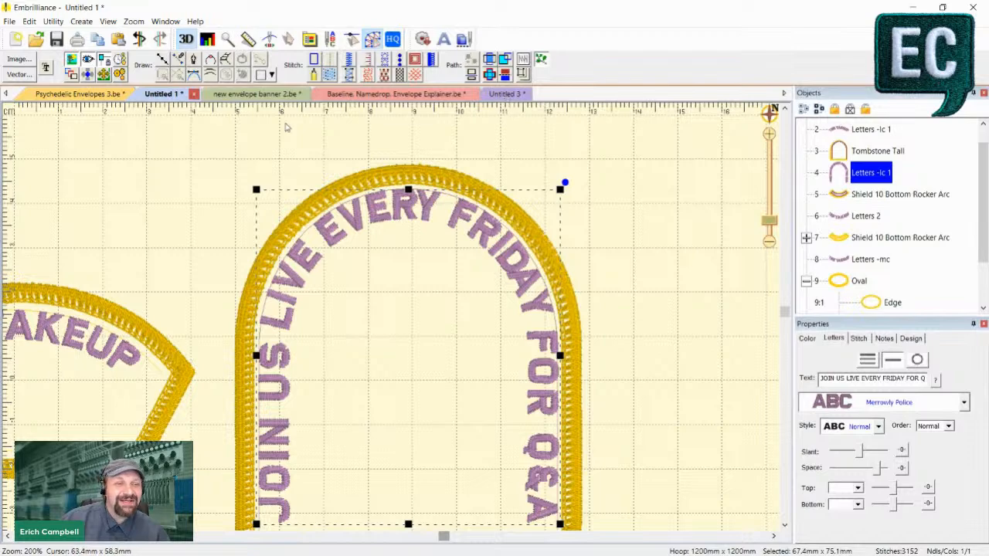
# - Switch to the Baseline, Namedrop, Envelope Explainer design and select the EMBRILLIANCE lettering on the upper wavy baseline
pyautogui.click(386, 94)
pyautogui.scroll(5, 553, 240)
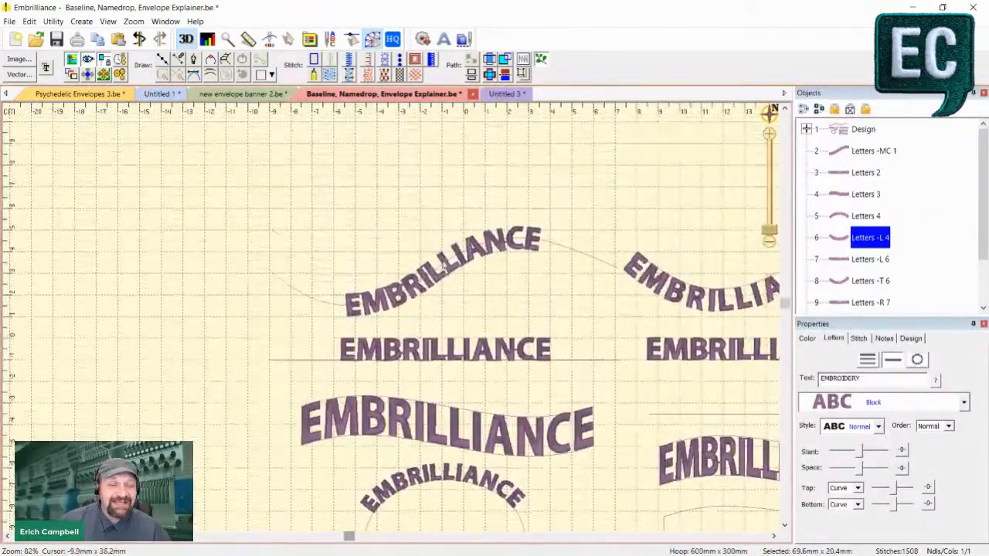
pyautogui.click(444, 298)
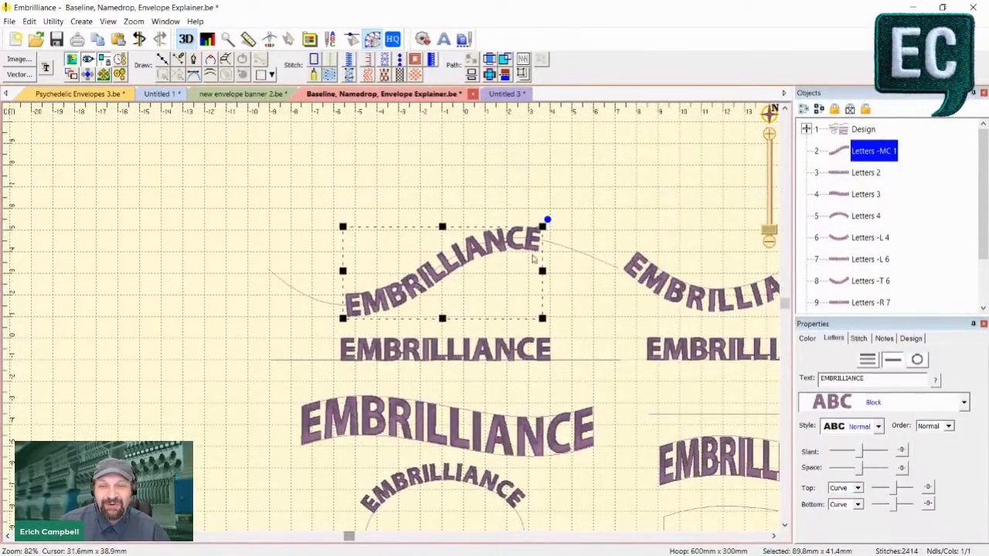
# - Rename the wavy EMBRILLIANCE lettering object as Letters -TC 1
pyautogui.click(880, 152)
pyautogui.click(887, 152)
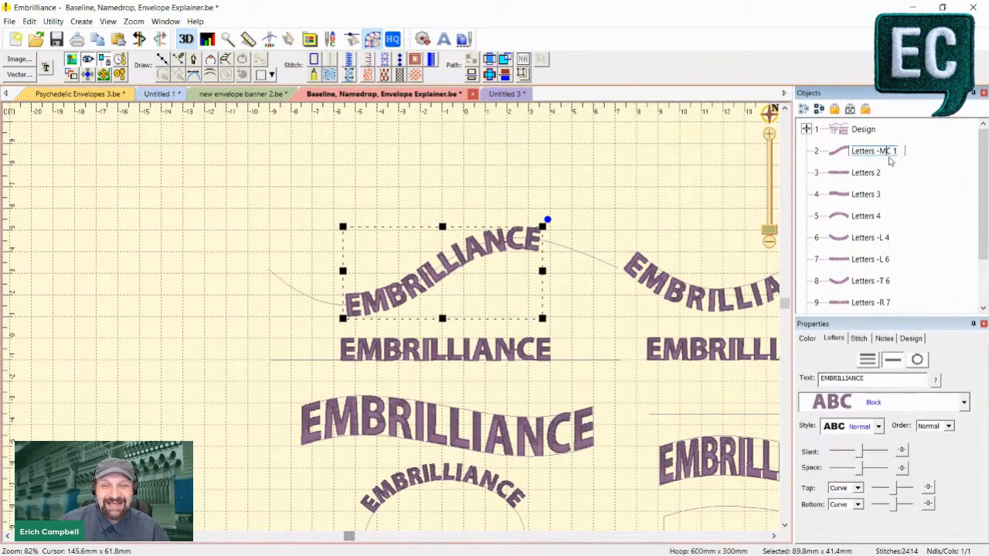
pyautogui.press('BackSpace')
pyautogui.write('T')
pyautogui.press('Return')
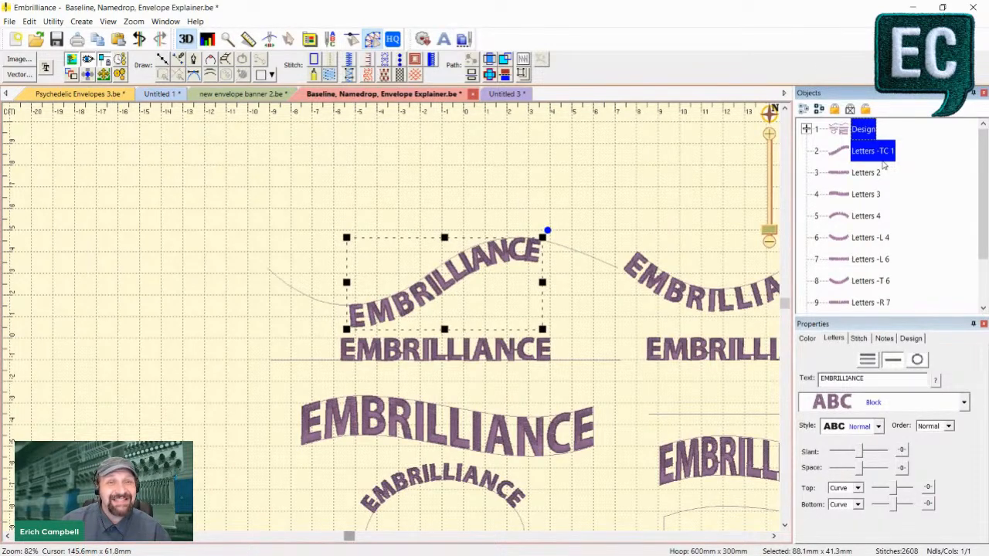
# - Rename the wavy EMBRILLIANCE lettering object back to Letters -MC 1
pyautogui.click(882, 159)
pyautogui.click(884, 152)
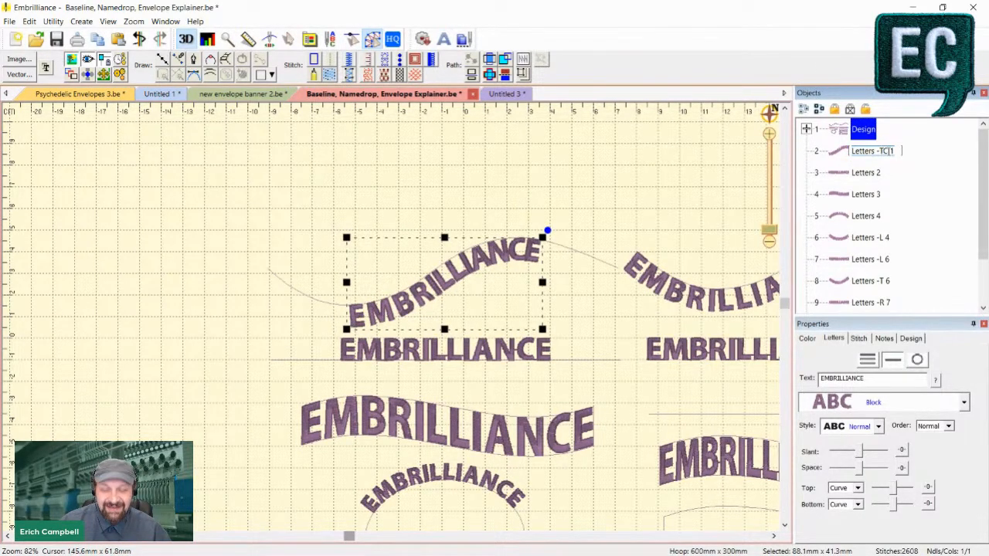
pyautogui.press('BackSpace')
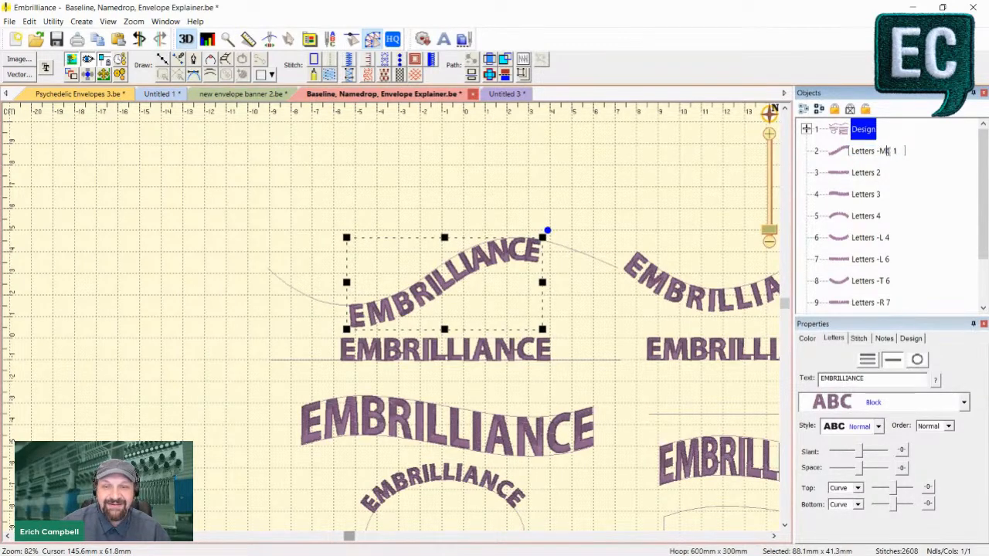
pyautogui.write('M')
pyautogui.press('Return')
# - Try the name Letters -BC 1 on the wavy EMBRILLIANCE lettering, undo the rename and clear the selection
pyautogui.click(883, 151)
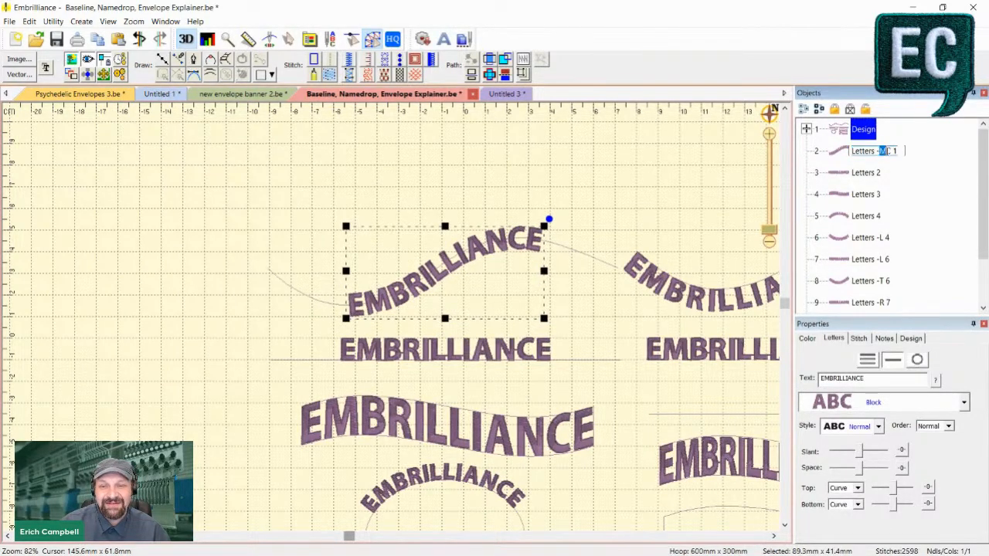
pyautogui.write('B')
pyautogui.press('Return')
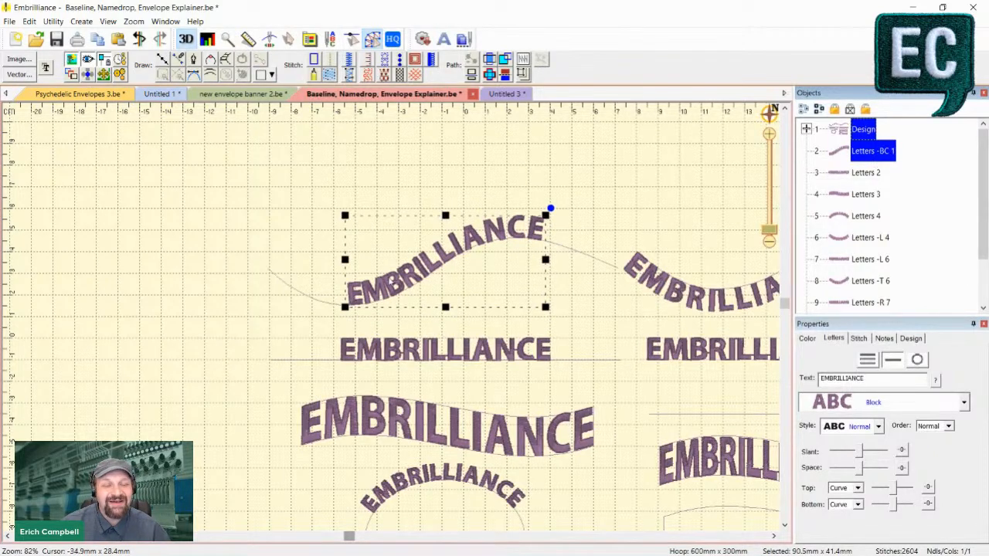
pyautogui.hotkey('ctrl', 'z')
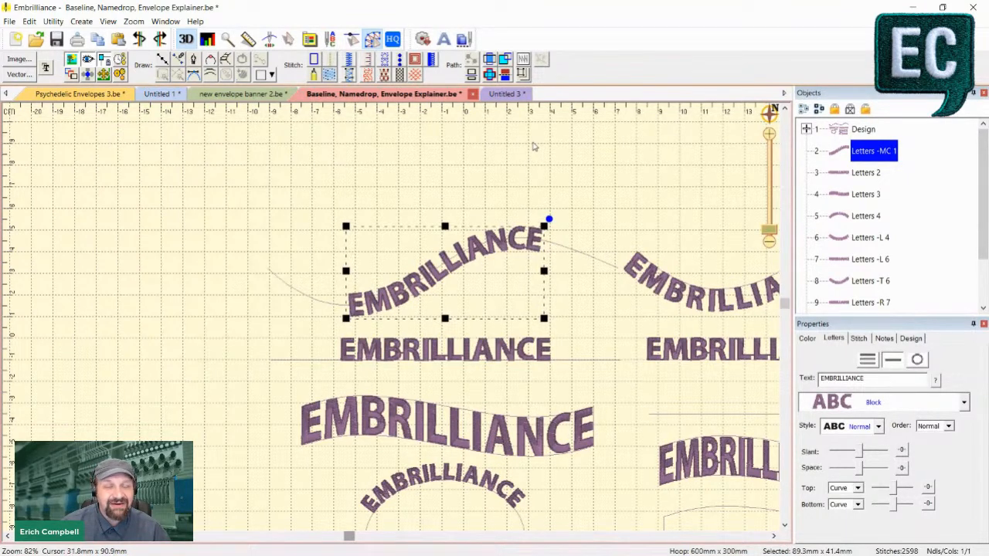
pyautogui.click(549, 166)
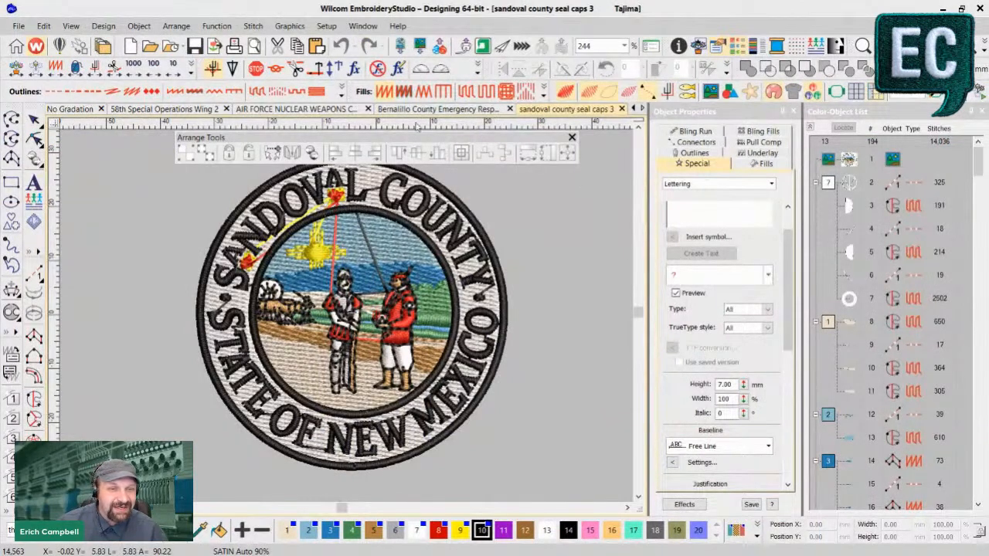
# - Switch to Wilcom EmbroideryStudio and examine the lettering on the Bernalillo County Emergency Response Team Patch design
pyautogui.click(426, 114)
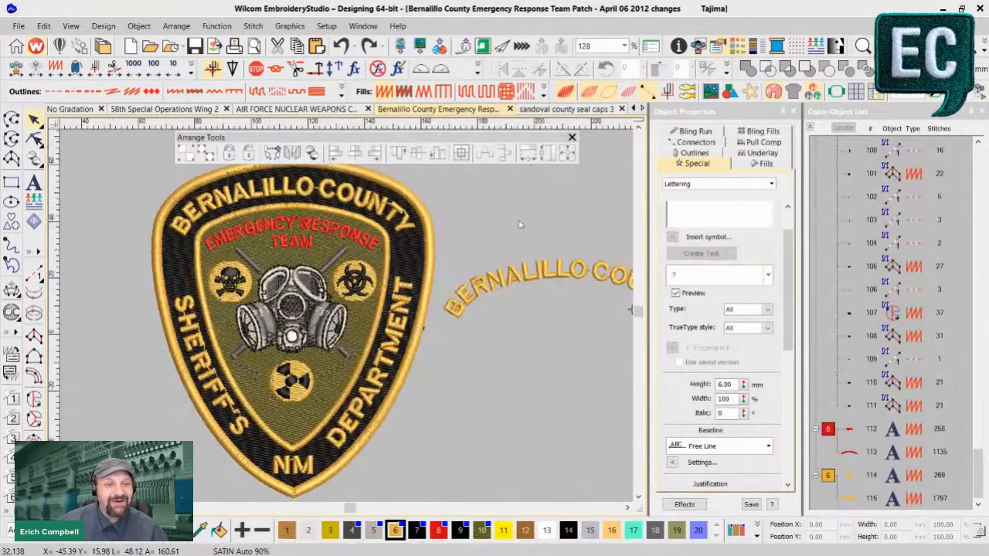
pyautogui.scroll(1, 467, 433)
pyautogui.scroll(-1, 467, 417)
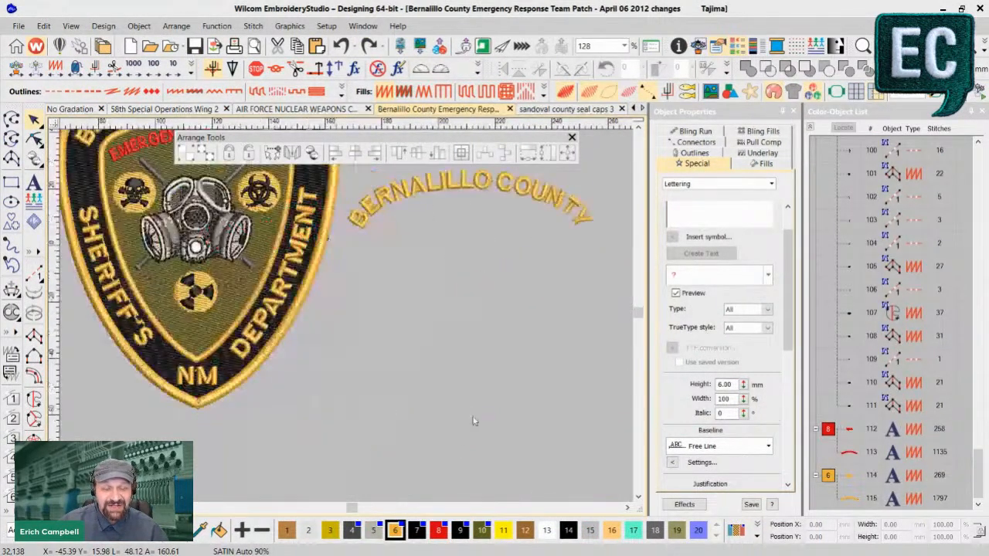
pyautogui.scroll(1, 376, 300)
pyautogui.scroll(-4, 311, 299)
pyautogui.scroll(4, 311, 300)
pyautogui.scroll(1, 374, 333)
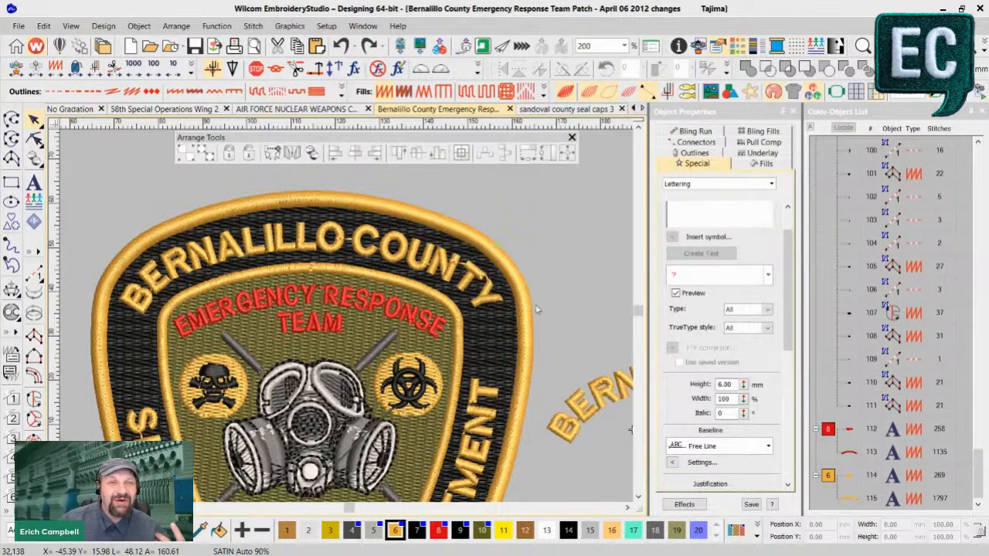
# - Select the separate arched BERNALILLO COUNTY lettering beside the patch
pyautogui.click(626, 508)
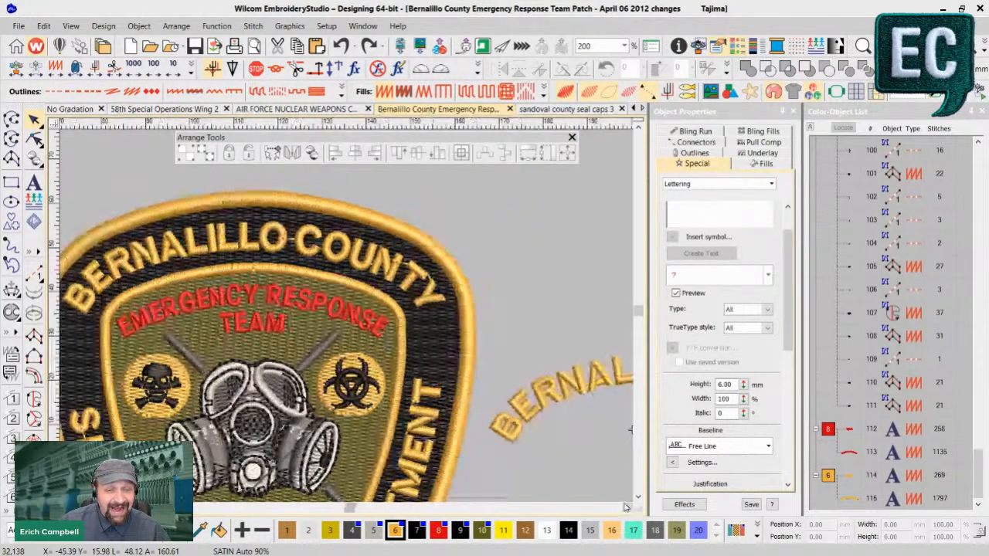
pyautogui.click(626, 507)
pyautogui.click(626, 507)
pyautogui.click(627, 508)
pyautogui.scroll(-1, 345, 319)
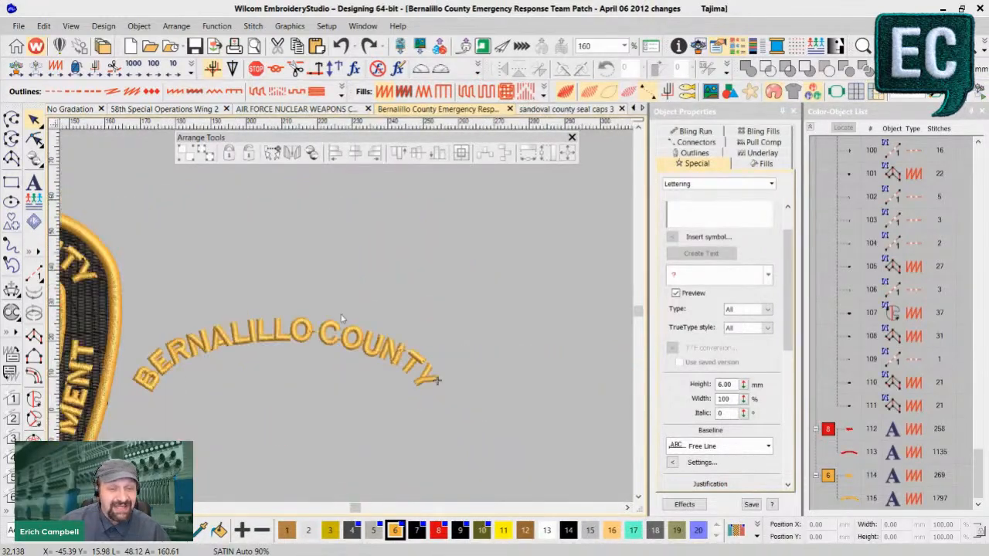
pyautogui.click(198, 345)
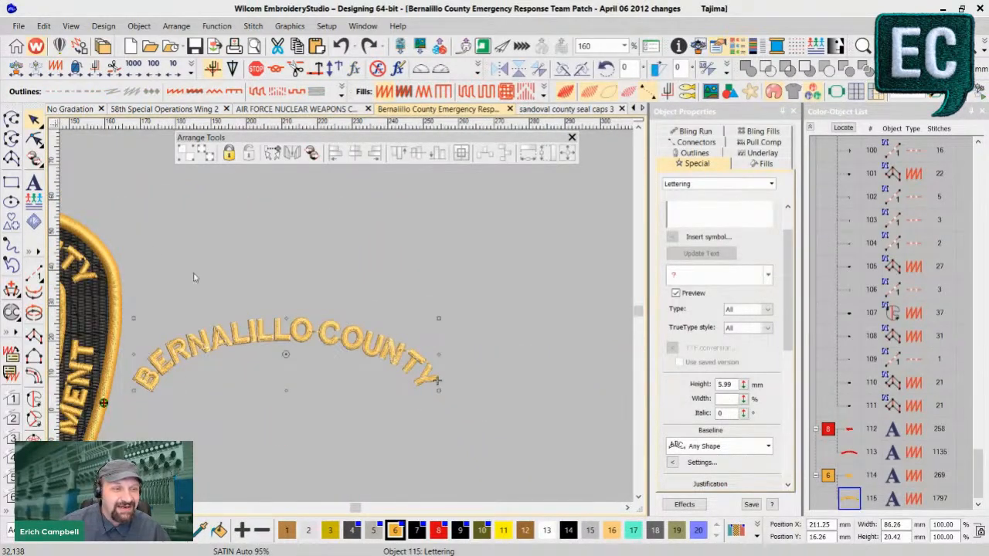
# - Reshape the arched BERNALILLO COUNTY lettering to expose its baseline nodes, and select the node at the start of the baseline
pyautogui.click(34, 138)
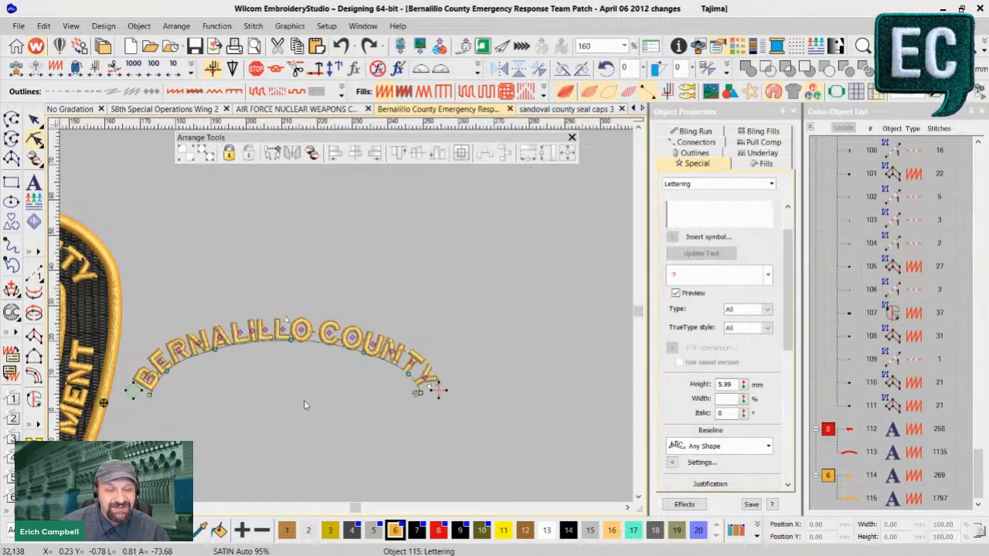
pyautogui.scroll(1, 346, 320)
pyautogui.scroll(2, 459, 241)
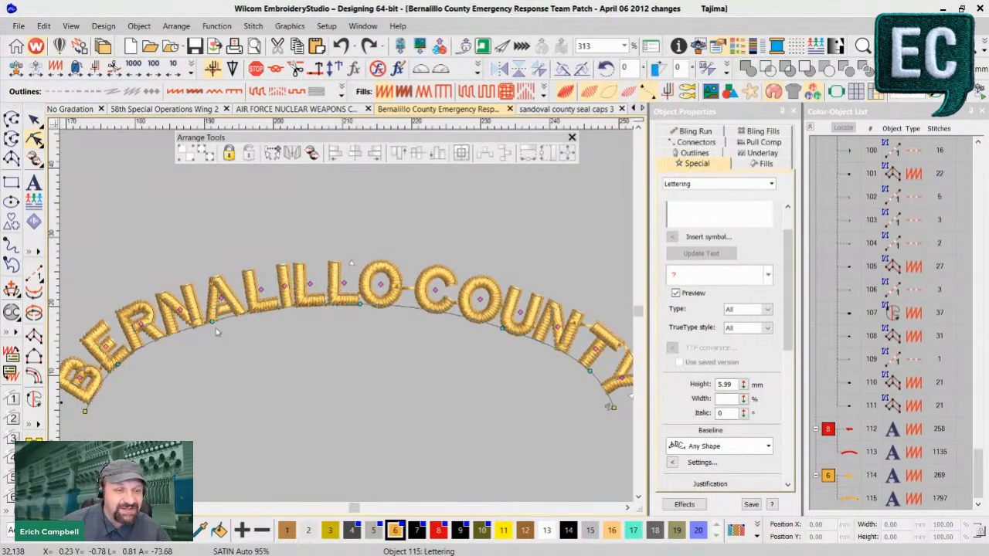
pyautogui.click(84, 411)
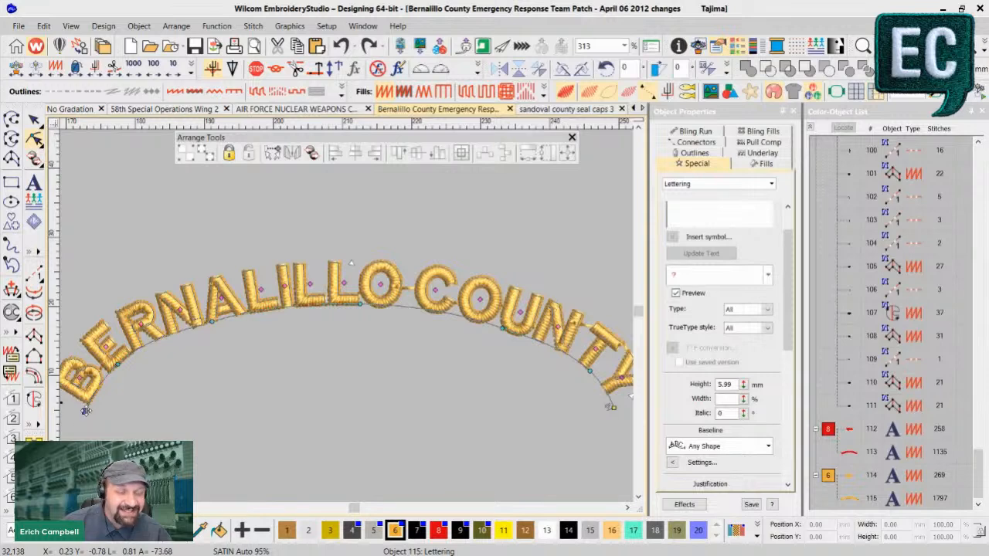
# - Try the baseline position that runs through the middle of the arched BERNALILLO COUNTY letters
pyautogui.click(591, 372)
pyautogui.click(502, 329)
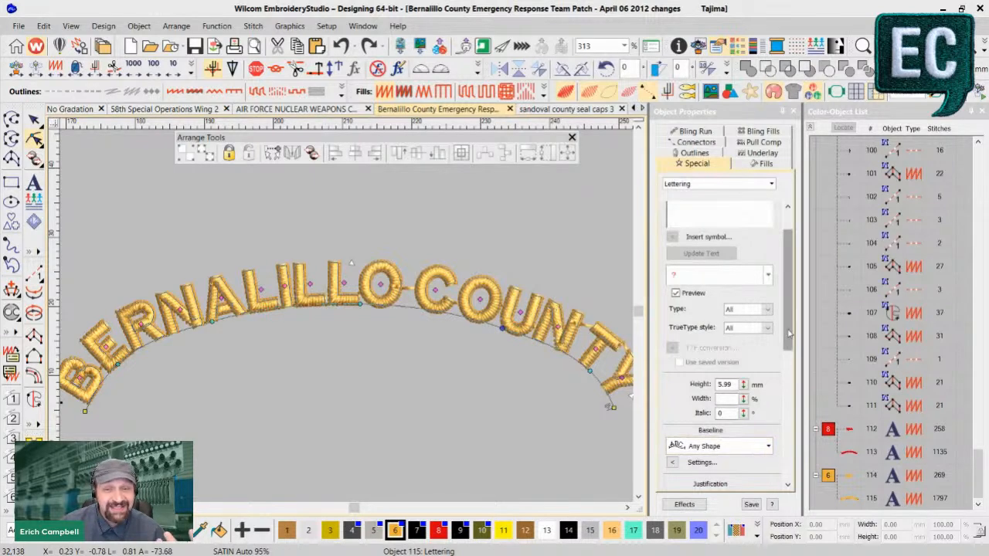
pyautogui.scroll(-3, 786, 332)
pyautogui.click(673, 397)
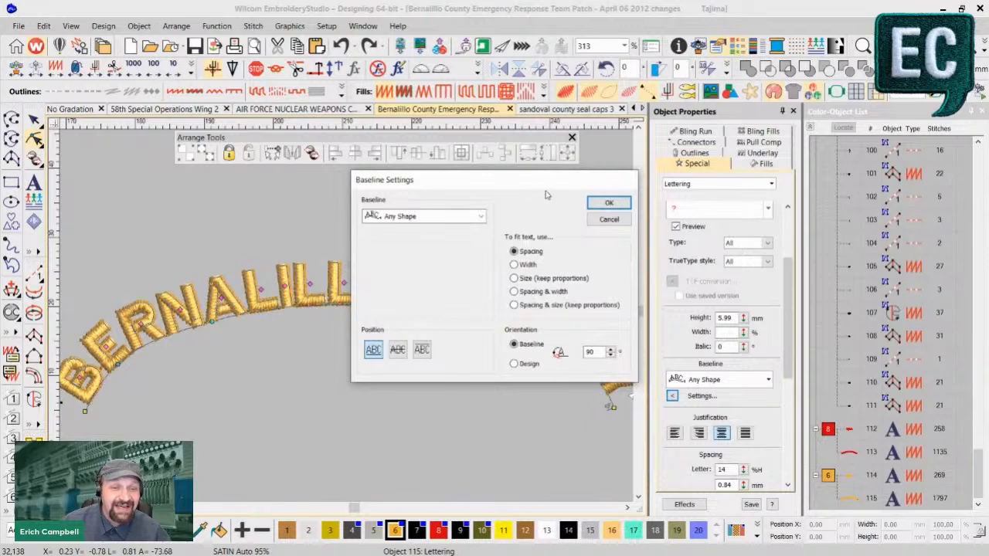
pyautogui.moveTo(532, 188); pyautogui.dragTo(501, 49)
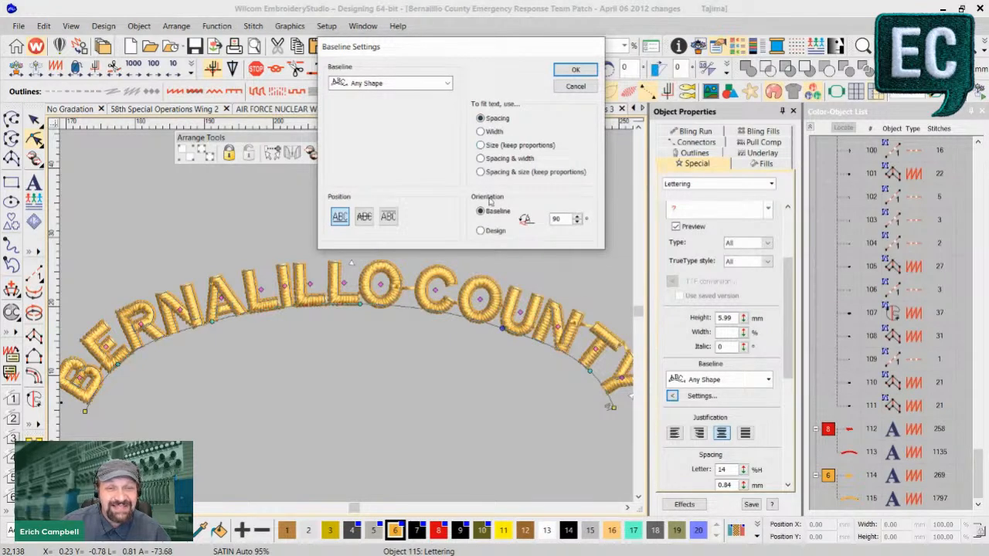
pyautogui.click(365, 217)
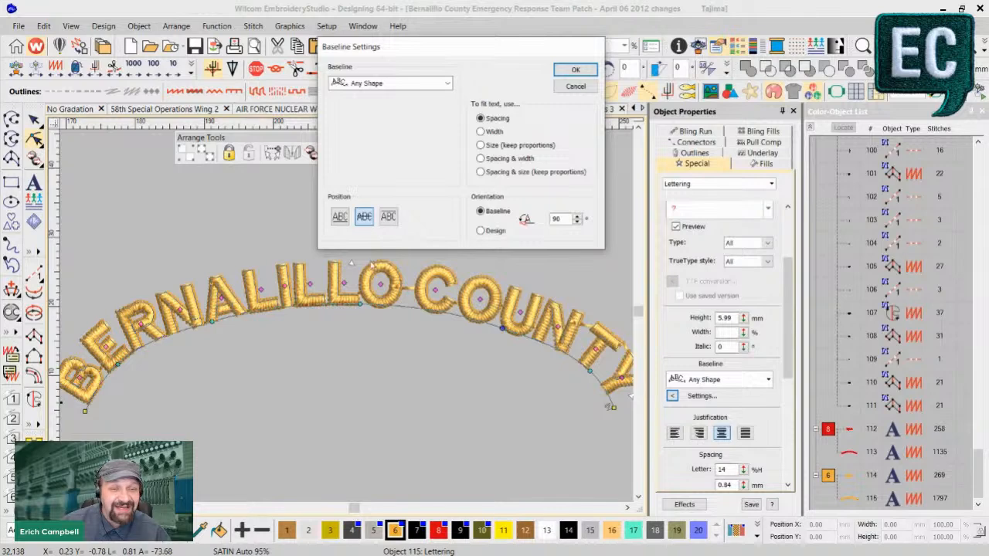
pyautogui.click(573, 70)
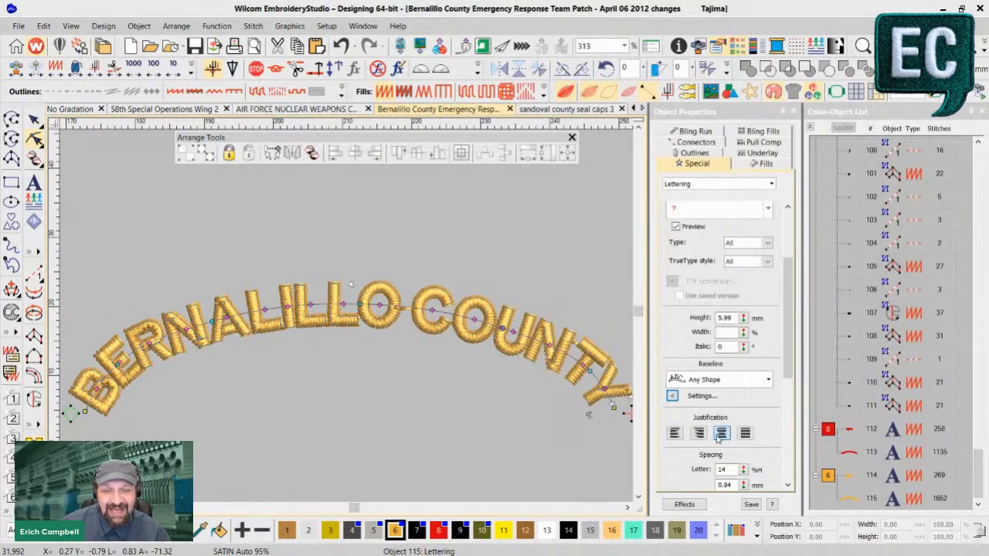
# - Try hanging the BERNALILLO COUNTY letters below their baseline, and restore the position where they sit on top of it
pyautogui.click(677, 396)
pyautogui.click(422, 349)
pyautogui.click(608, 204)
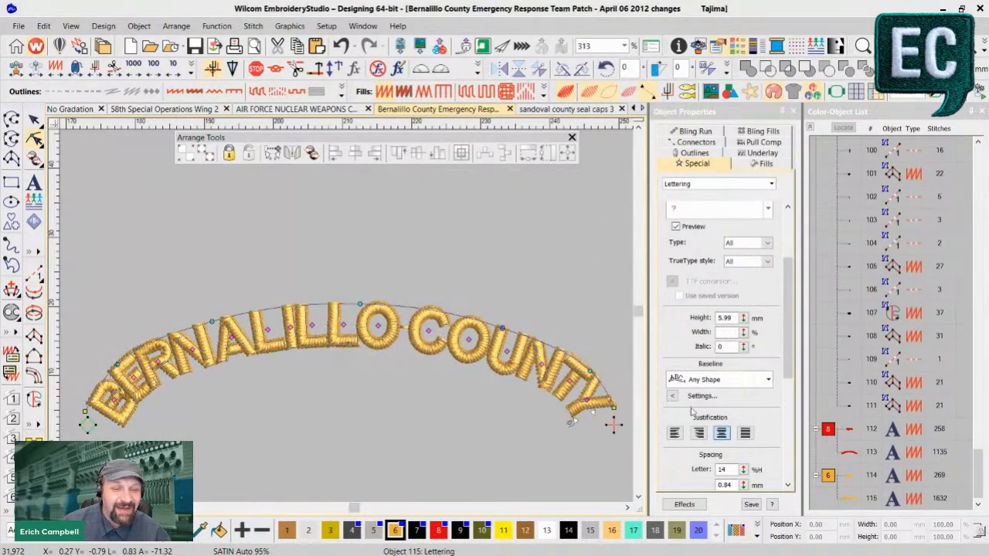
pyautogui.click(674, 395)
pyautogui.click(373, 350)
pyautogui.click(622, 206)
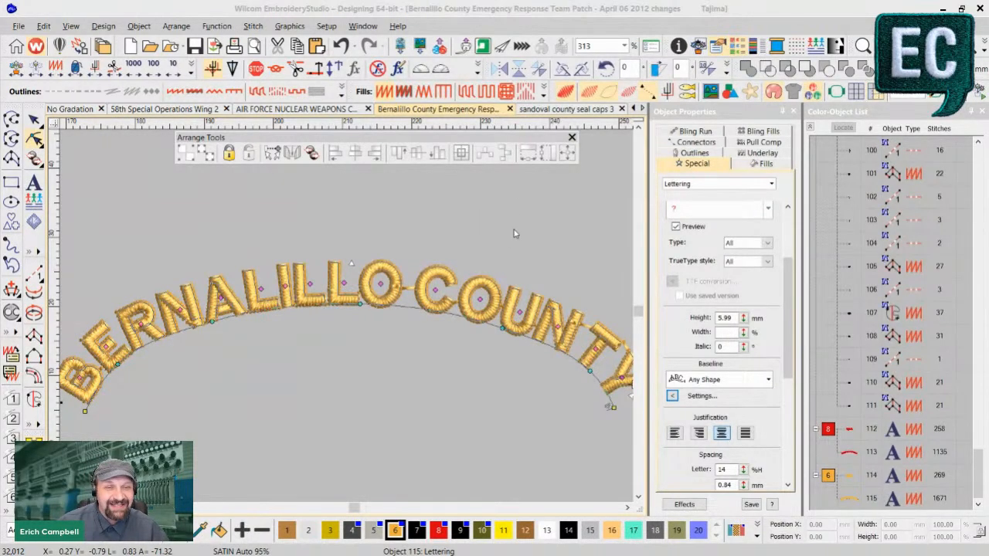
# - Switch to Embrilliance and examine the lower THE TAKEUP rocker patch in the Untitled 1 design
pyautogui.hotkey('alt', 'Tab')
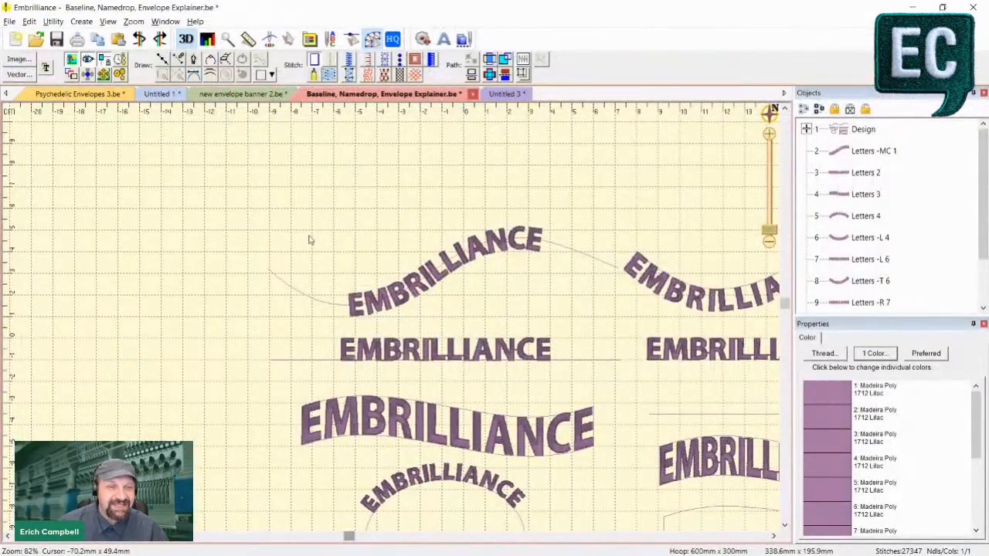
pyautogui.click(162, 96)
pyautogui.scroll(2, 392, 343)
pyautogui.scroll(-2, 379, 342)
pyautogui.scroll(-2, 379, 342)
pyautogui.scroll(3, 325, 302)
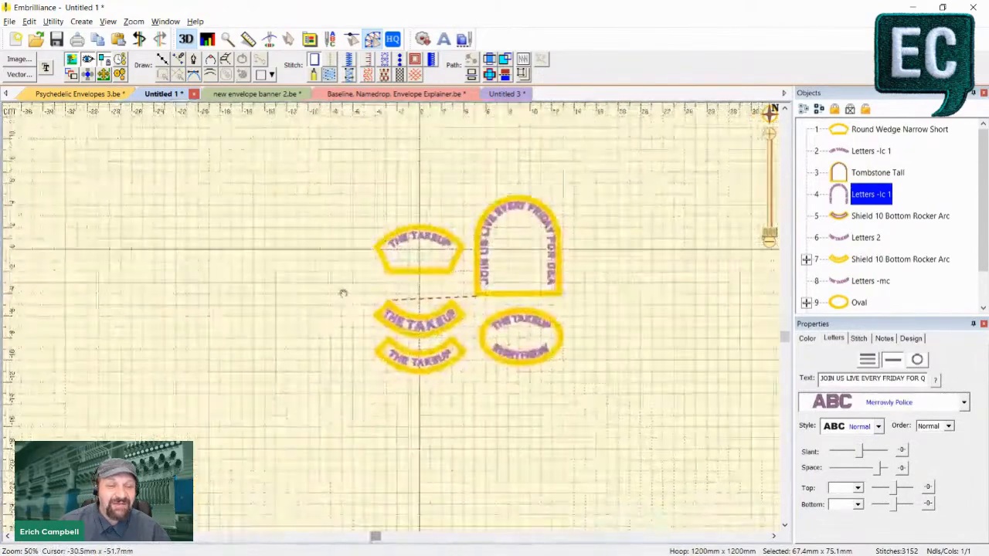
pyautogui.scroll(4, 569, 364)
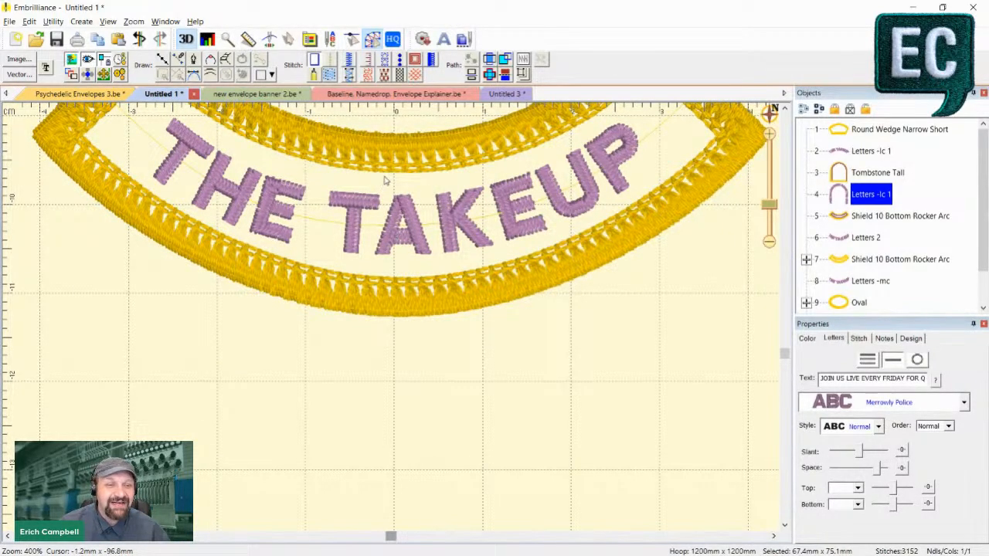
pyautogui.moveTo(438, 397); pyautogui.dragTo(448, 470)
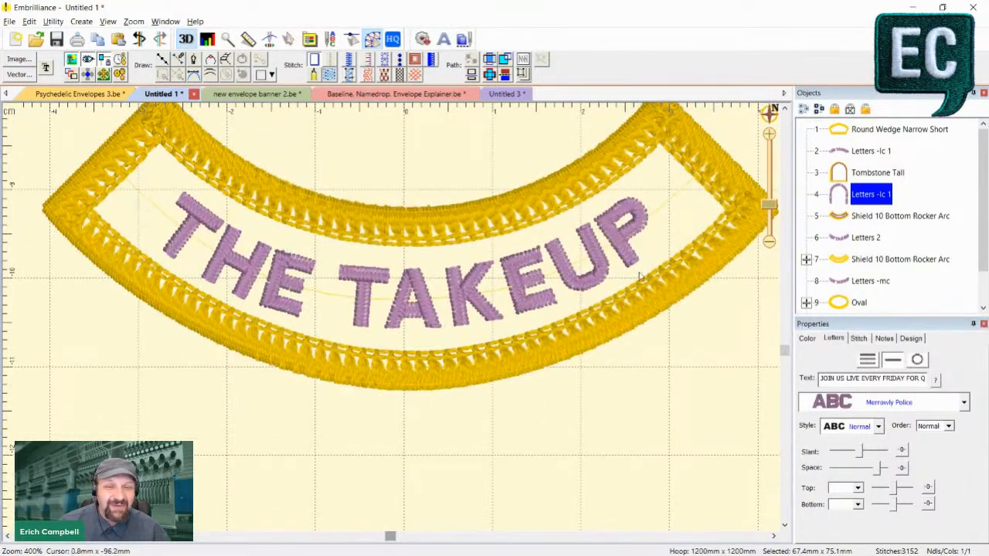
# - Select the baseline inside the lower patch's Shield 10 Bottom Rocker Arc group and move its middle node slightly upward
pyautogui.click(401, 310)
pyautogui.click(806, 260)
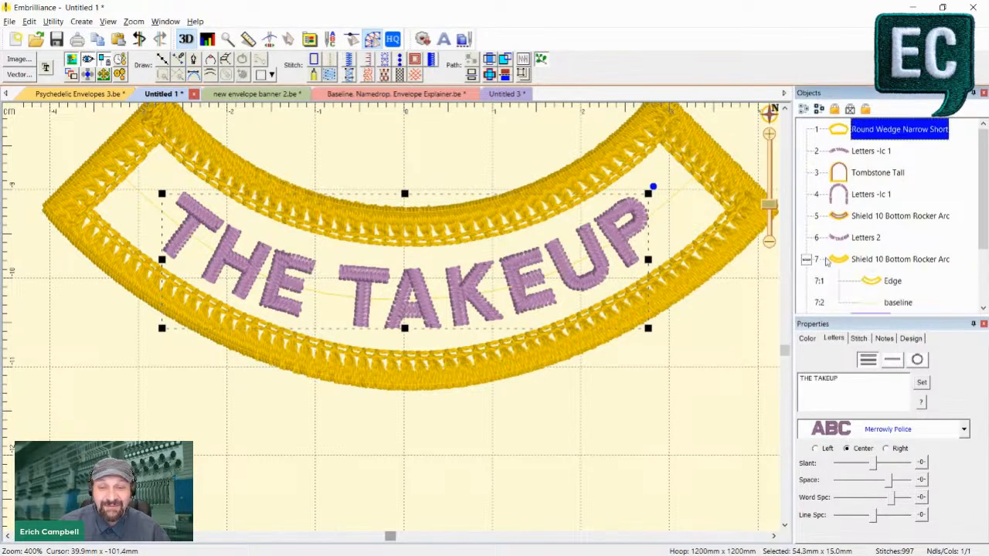
pyautogui.scroll(-1, 850, 287)
pyautogui.click(872, 282)
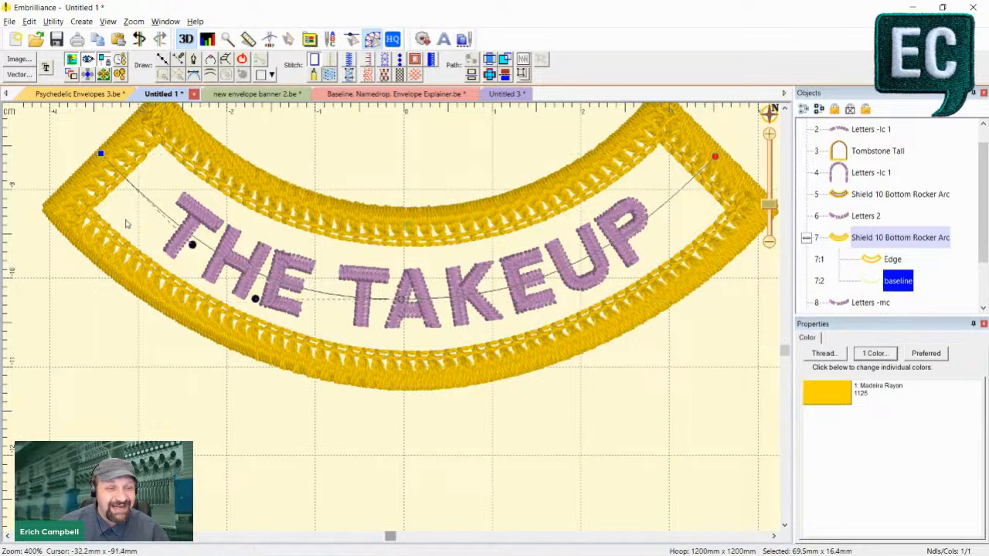
pyautogui.click(194, 244)
pyautogui.click(261, 305)
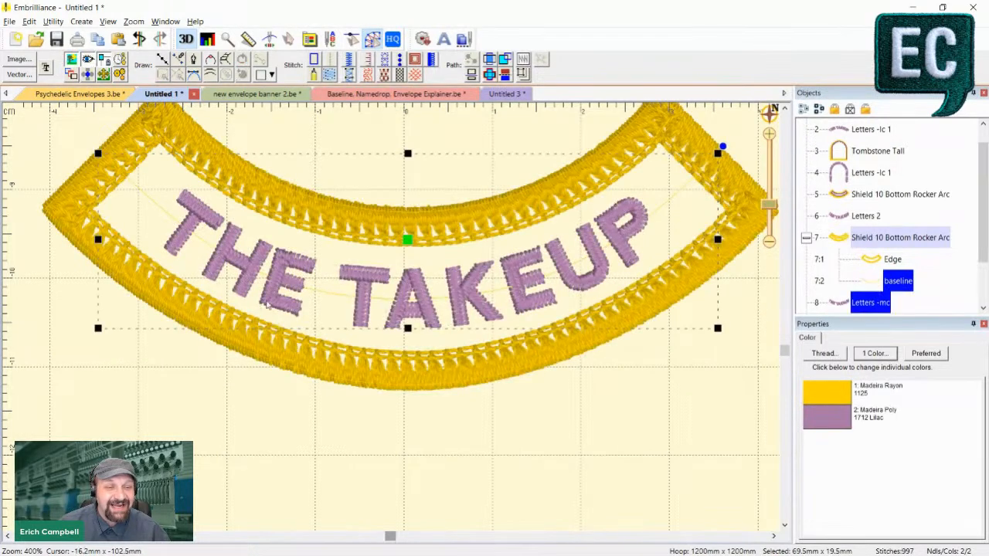
pyautogui.click(880, 281)
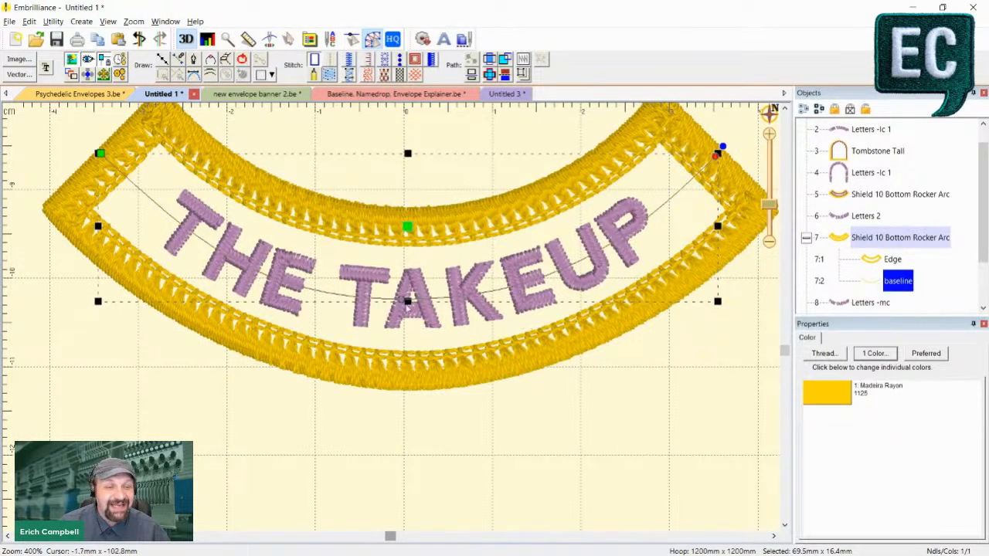
pyautogui.moveTo(406, 300); pyautogui.dragTo(408, 297)
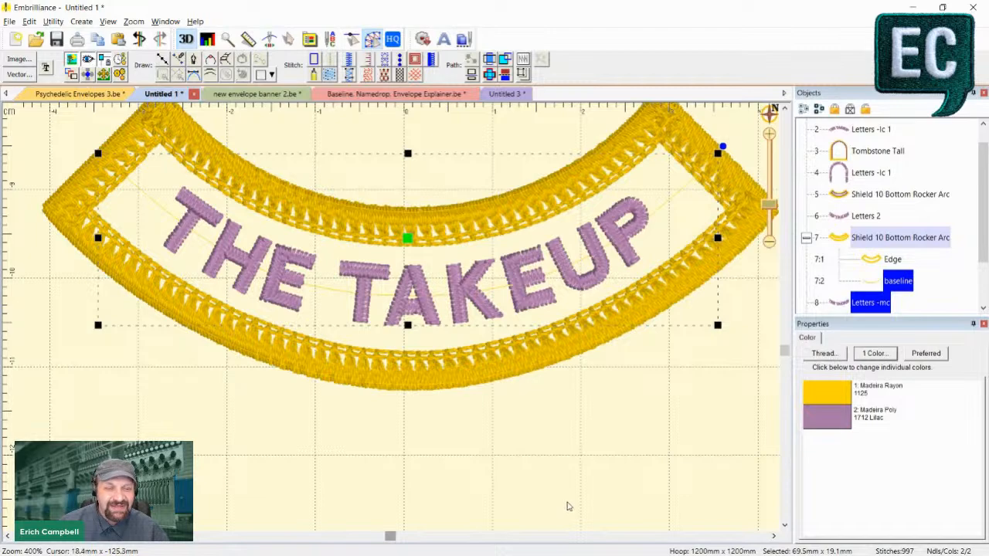
# - Examine how the lower rocker's baseline object and the Letters -mc lettering relate on the patch and in the object order
pyautogui.press('1')
pyautogui.click(499, 444)
pyautogui.press('2')
pyautogui.click(413, 317)
pyautogui.click(878, 282)
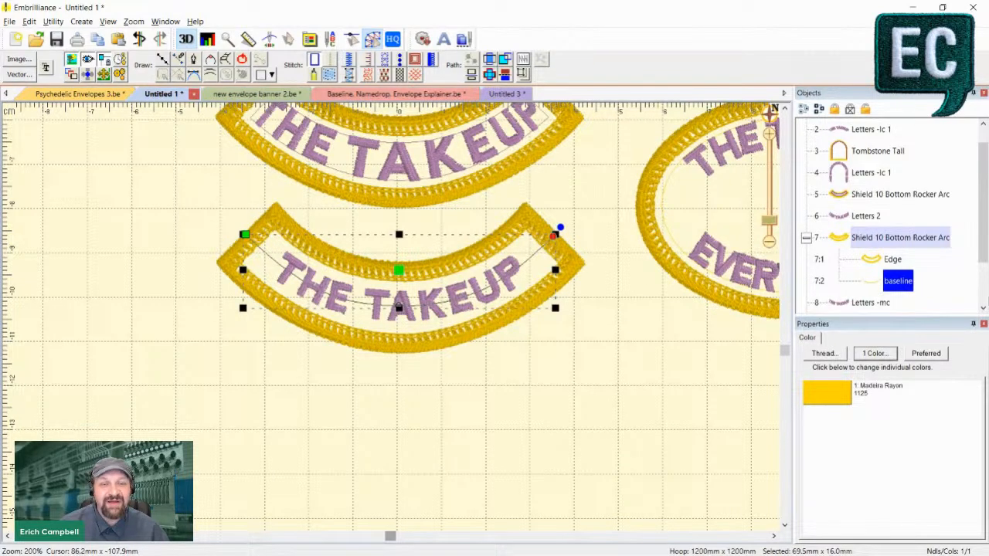
pyautogui.click(865, 303)
pyautogui.press('4')
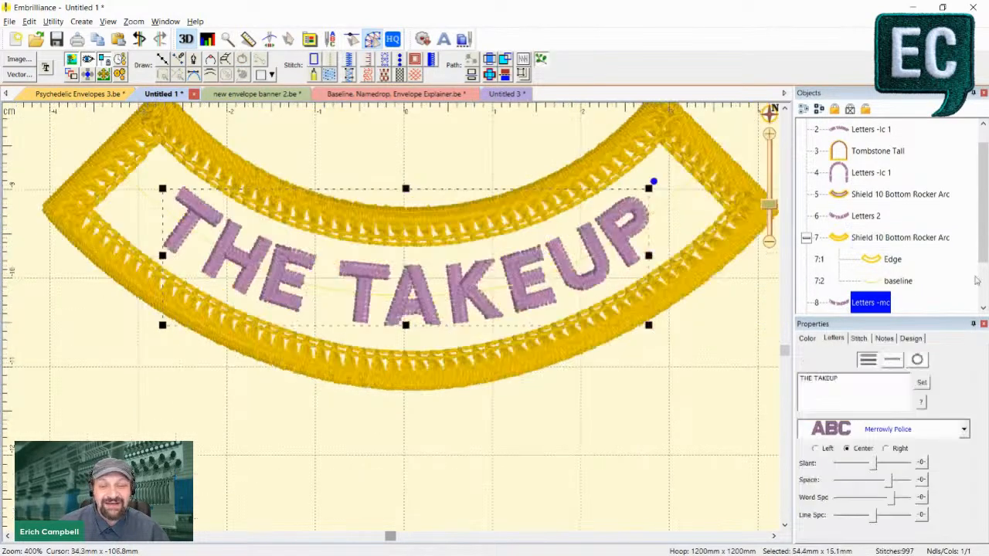
pyautogui.click(886, 306)
pyautogui.click(910, 283)
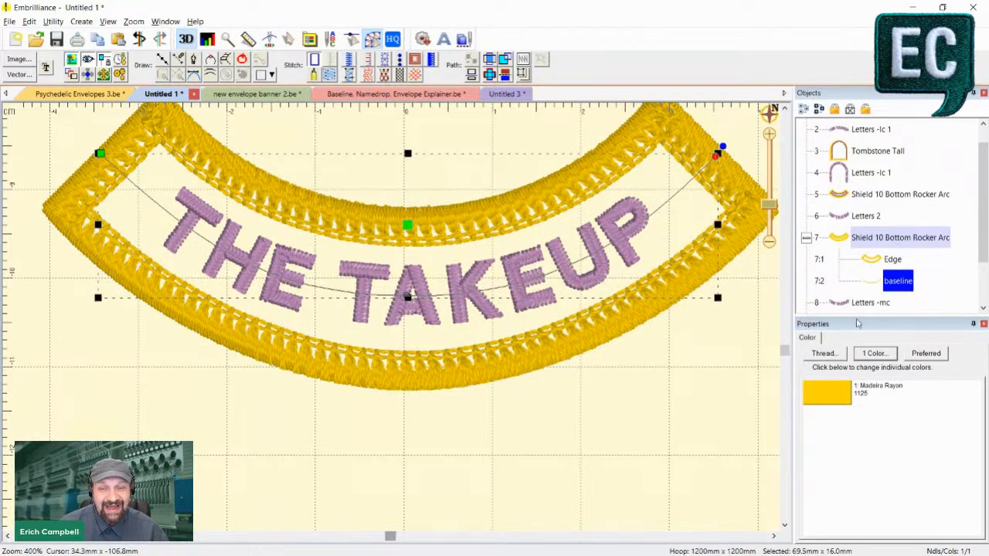
# - Open the Letters -mc name for editing to inspect its suffix, and clear the selection without renaming it
pyautogui.click(871, 303)
pyautogui.click(881, 303)
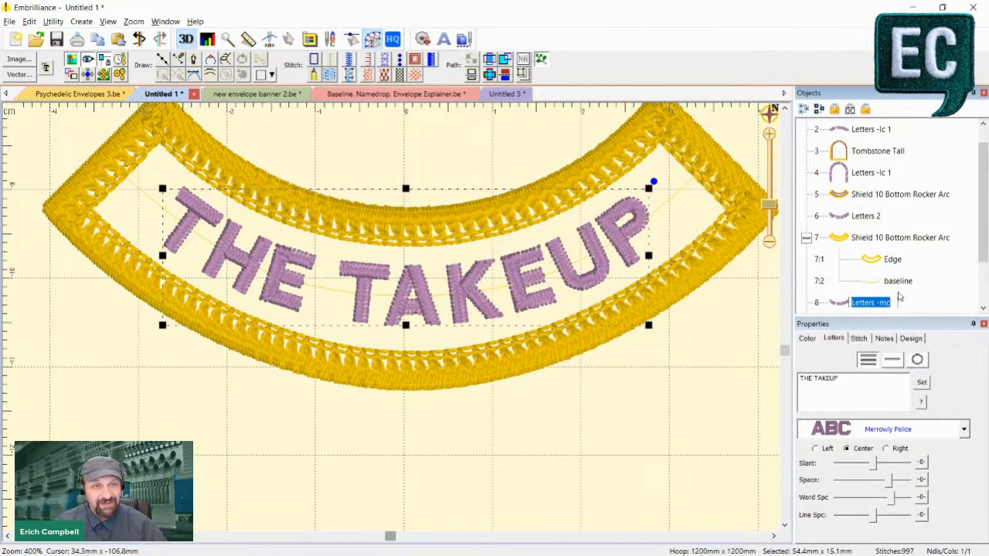
pyautogui.click(891, 303)
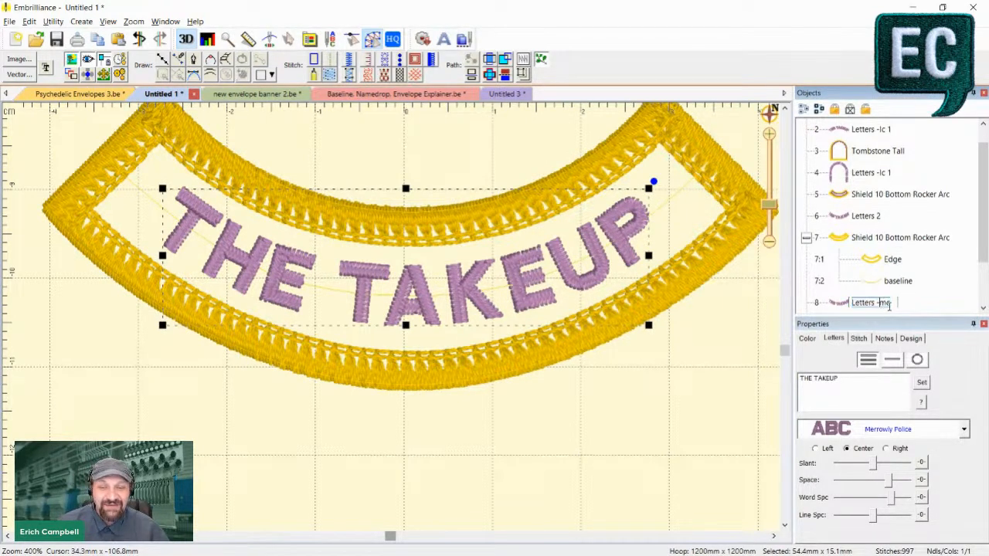
pyautogui.click(684, 422)
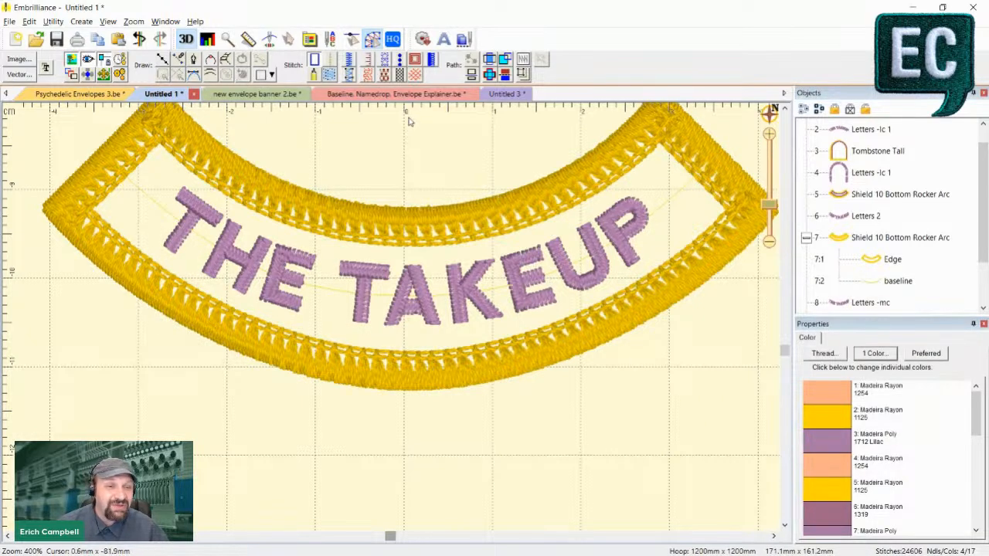
# - Select the lower rocker's THE TAKEUP lettering, reduce its line spacing slightly and try a wider letter spacing
pyautogui.press('1')
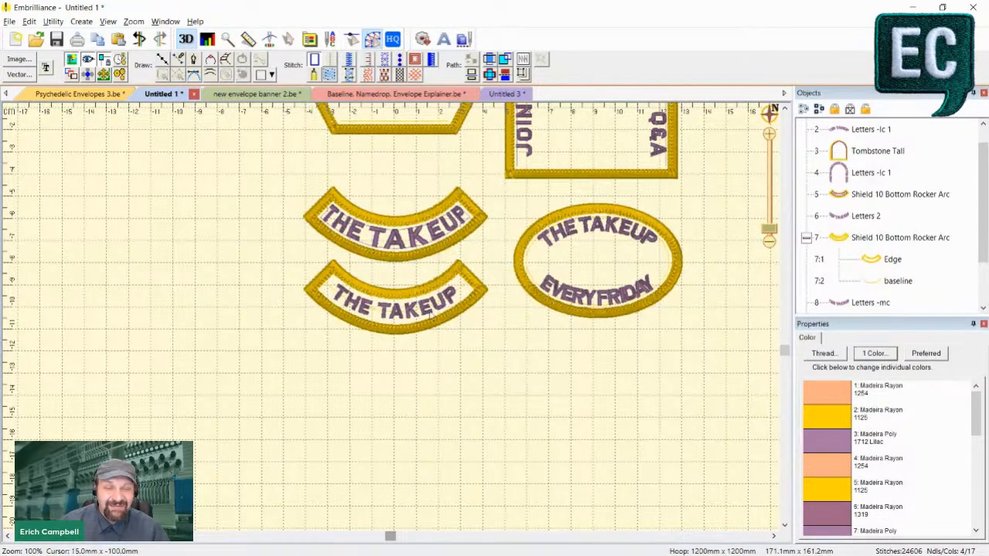
pyautogui.press('2')
pyautogui.moveTo(609, 371); pyautogui.dragTo(593, 424)
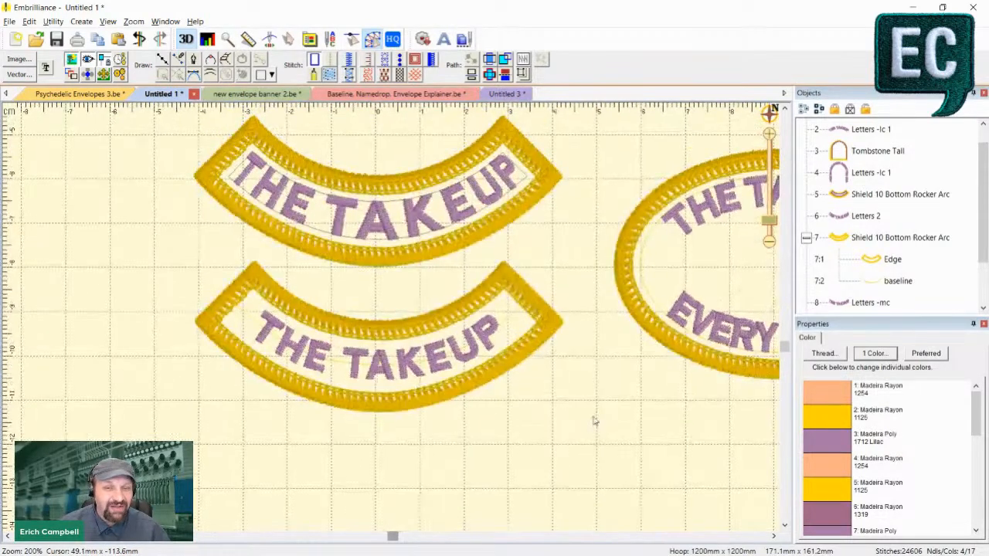
pyautogui.click(485, 351)
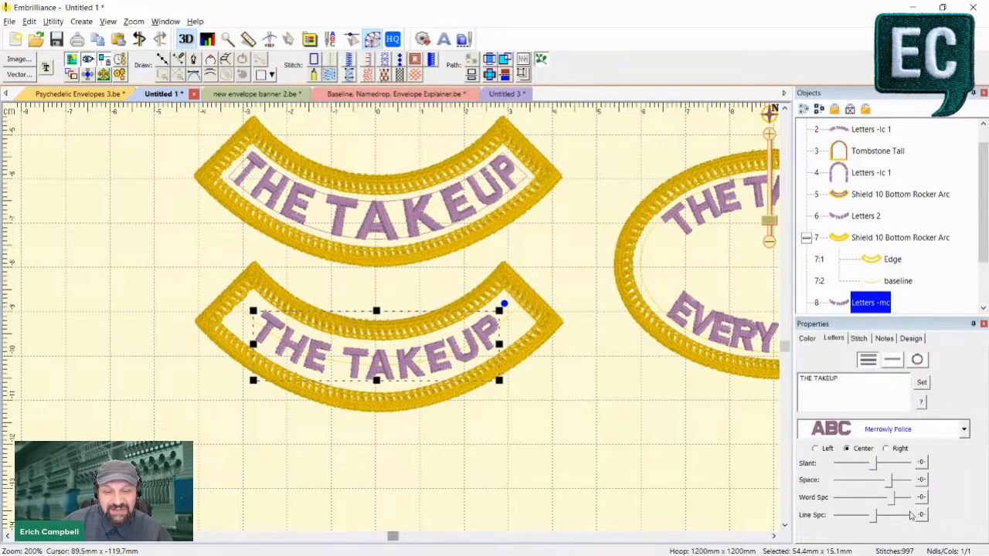
pyautogui.moveTo(895, 502); pyautogui.dragTo(865, 516)
pyautogui.moveTo(890, 480)
pyautogui.mouseDown()
pyautogui.moveTo(946, 477)
pyautogui.moveTo(892, 481)
pyautogui.moveTo(905, 481)
pyautogui.mouseUp()
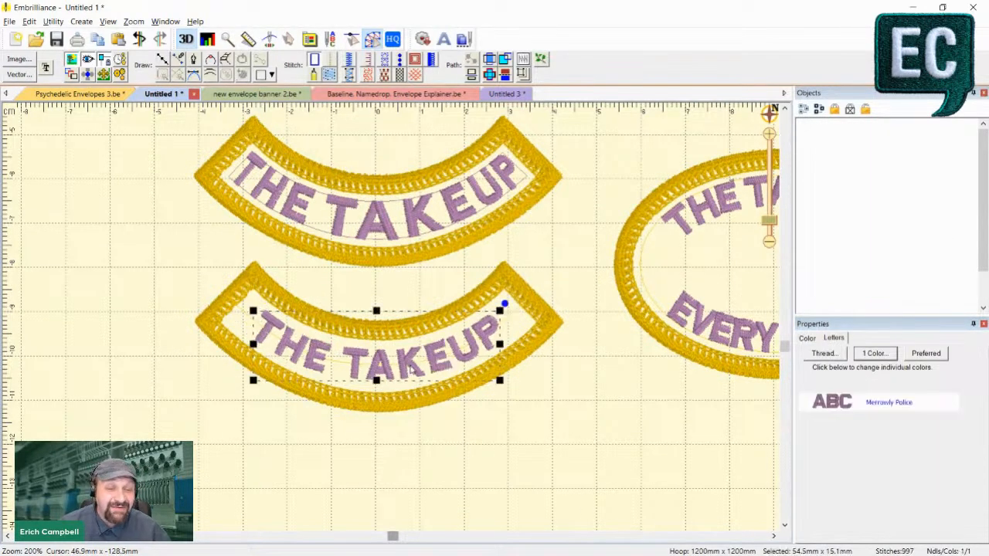
# - Turn on individual letter editing for the lower THE TAKEUP lettering, try shifting the letter A slightly, and deselect it
pyautogui.scroll(2, 394, 377)
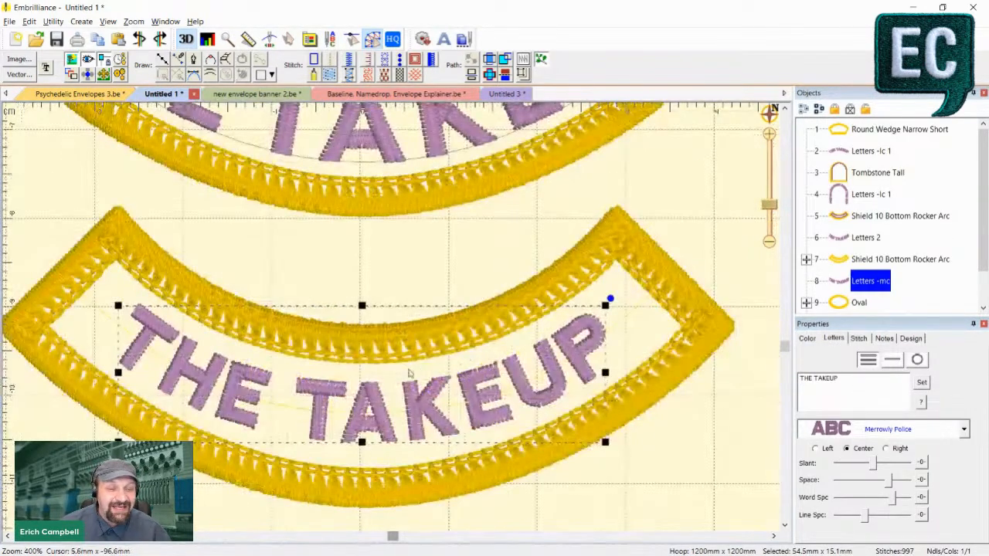
pyautogui.click(285, 41)
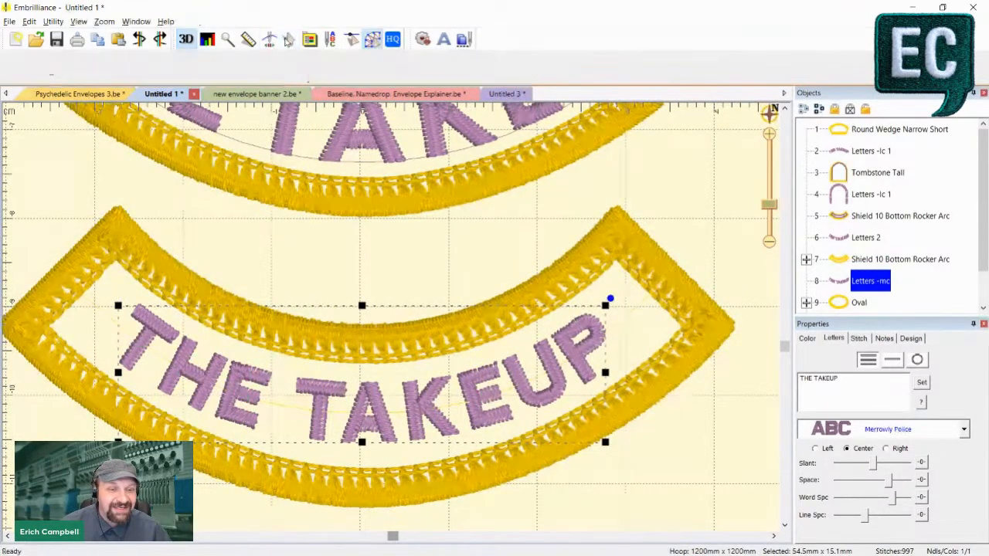
pyautogui.click(368, 413)
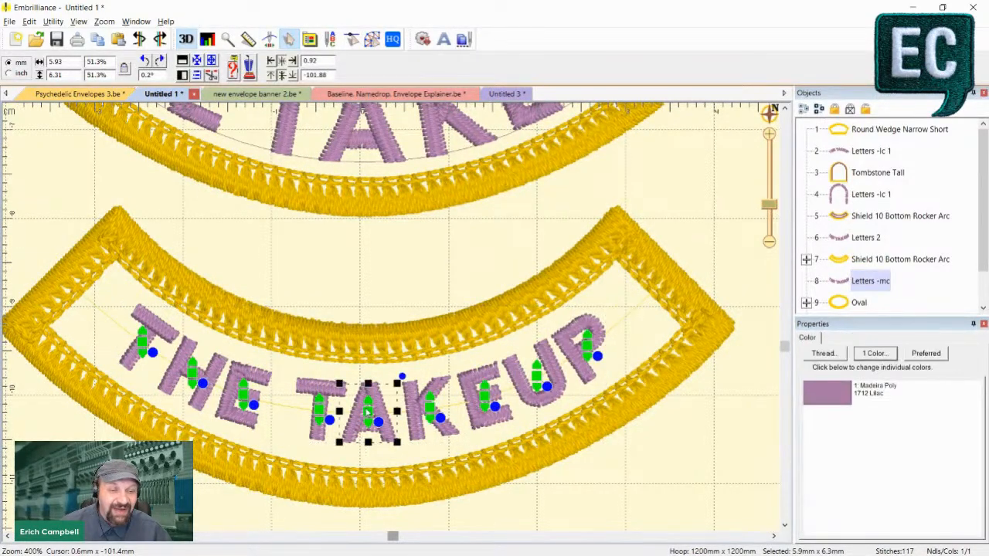
pyautogui.moveTo(368, 412); pyautogui.dragTo(368, 412)
pyautogui.moveTo(371, 412)
pyautogui.mouseDown()
pyautogui.moveTo(361, 412)
pyautogui.moveTo(369, 415)
pyautogui.mouseUp()
pyautogui.click(396, 298)
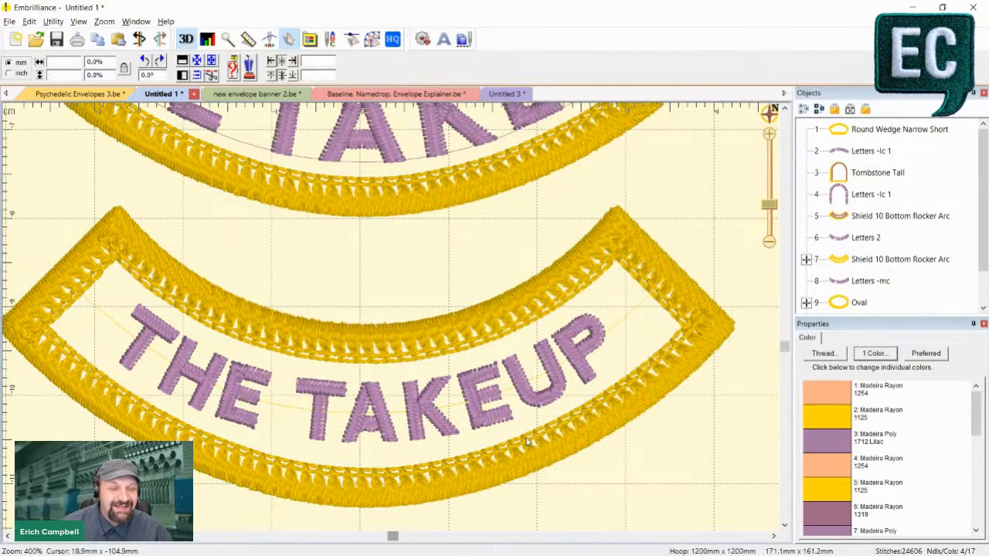
# - Nudge the letter P of the lower THE TAKEUP back and forth along the baseline, undo the last nudge and deselect it
pyautogui.click(594, 371)
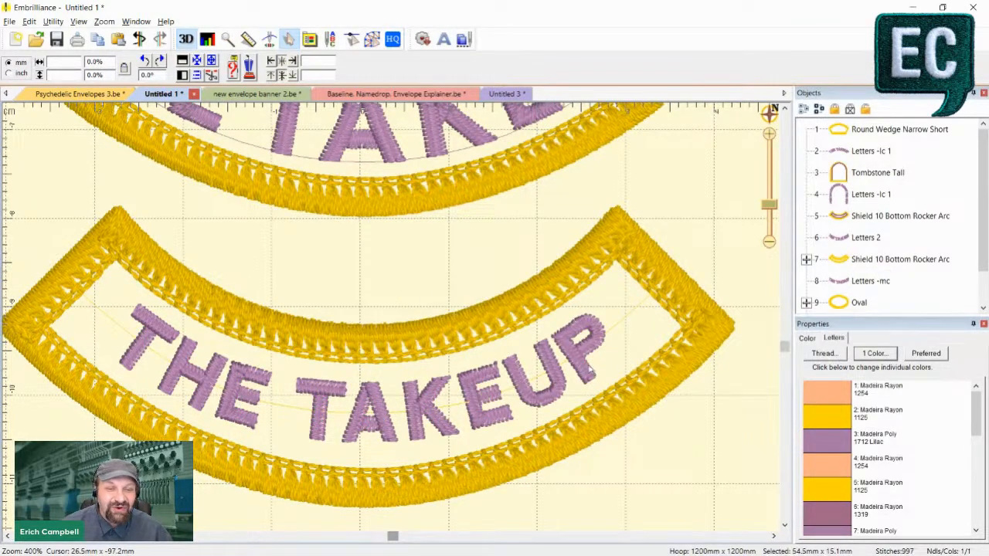
pyautogui.click(590, 361)
pyautogui.click(589, 351)
pyautogui.press('Left')
pyautogui.press('Right')
pyautogui.press('Right')
pyautogui.press('Right')
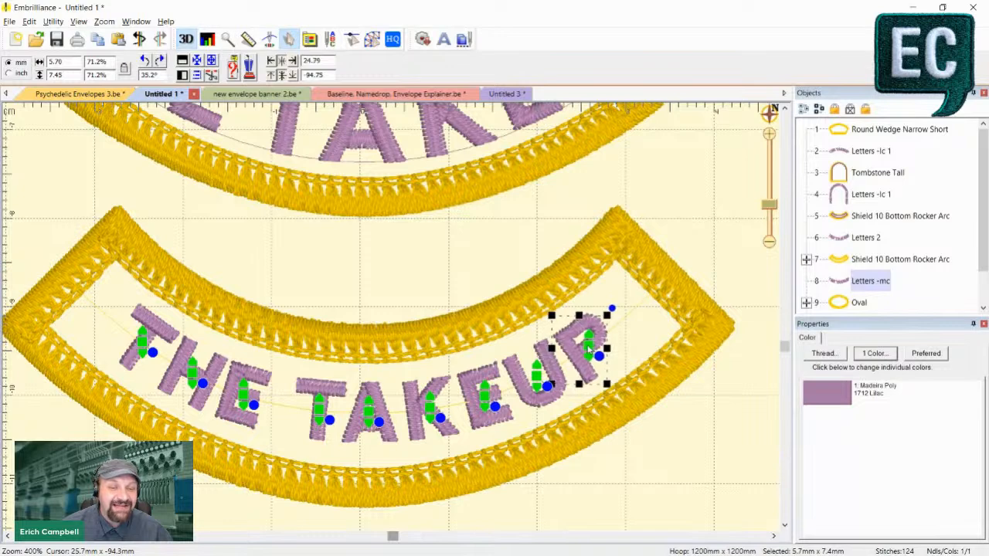
pyautogui.press('Left')
pyautogui.press('Left')
pyautogui.press('Left')
pyautogui.press('Left')
pyautogui.press('Left')
pyautogui.press('Left')
pyautogui.hotkey('ctrl', 'z')
pyautogui.click(715, 430)
# - Slide the letter K of the lower THE TAKEUP along the baseline to close up its gap with the A, and deselect
pyautogui.click(600, 350)
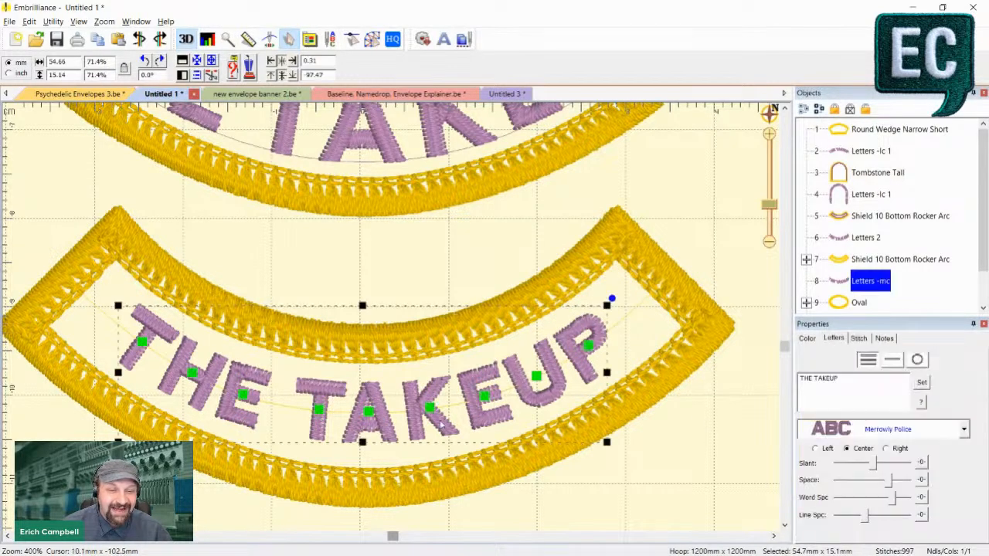
pyautogui.click(430, 410)
pyautogui.moveTo(433, 421)
pyautogui.mouseDown()
pyautogui.moveTo(466, 415)
pyautogui.moveTo(433, 421)
pyautogui.moveTo(78, 349)
pyautogui.moveTo(355, 417)
pyautogui.moveTo(568, 378)
pyautogui.moveTo(425, 421)
pyautogui.mouseUp()
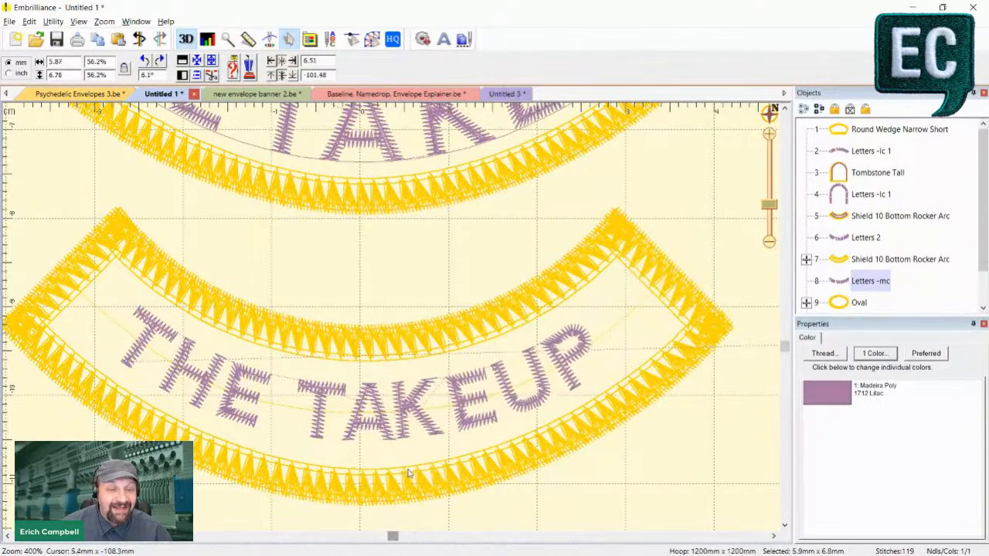
pyautogui.moveTo(414, 472); pyautogui.dragTo(419, 472)
pyautogui.click(669, 506)
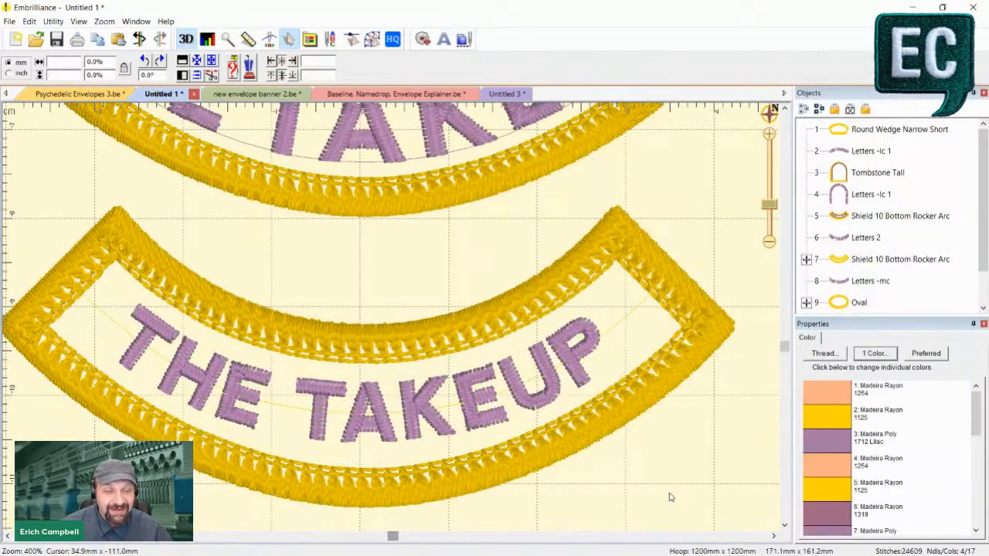
# - Slide the letter A of FRIDAY slightly along the tombstone baseline towards the Y, and deselect the lettering
pyautogui.scroll(-3, 669, 495)
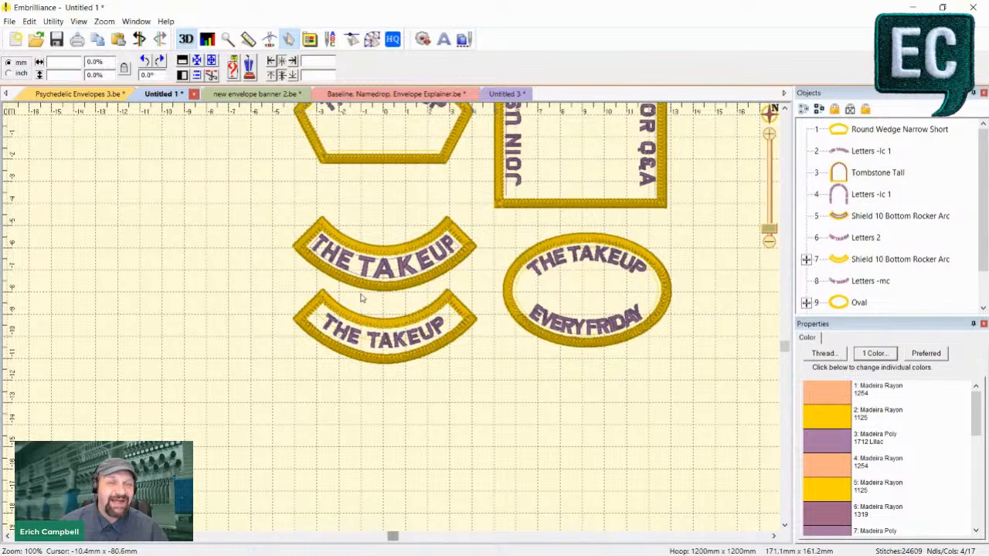
pyautogui.scroll(3, 519, 313)
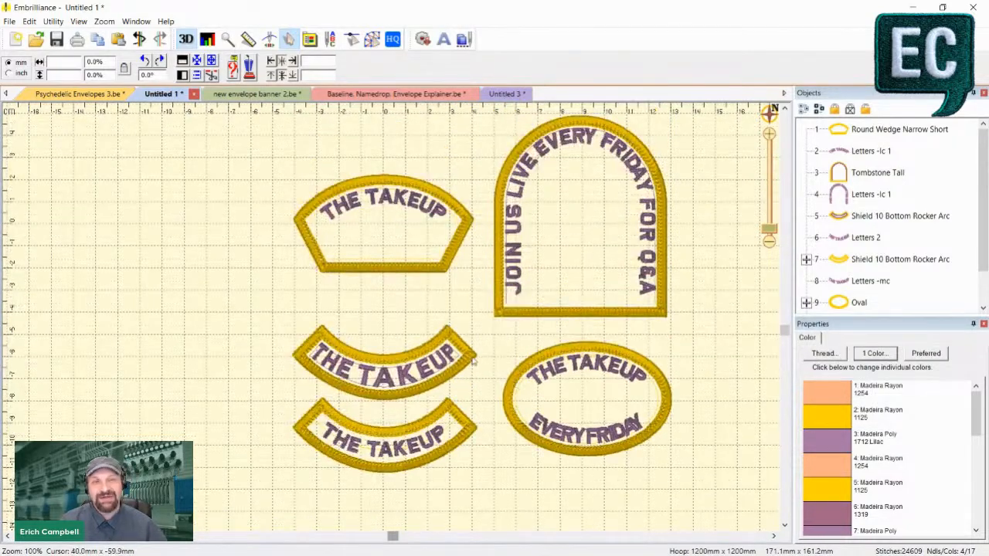
pyautogui.scroll(1, 546, 307)
pyautogui.scroll(1, 603, 318)
pyautogui.moveTo(687, 285); pyautogui.dragTo(321, 366)
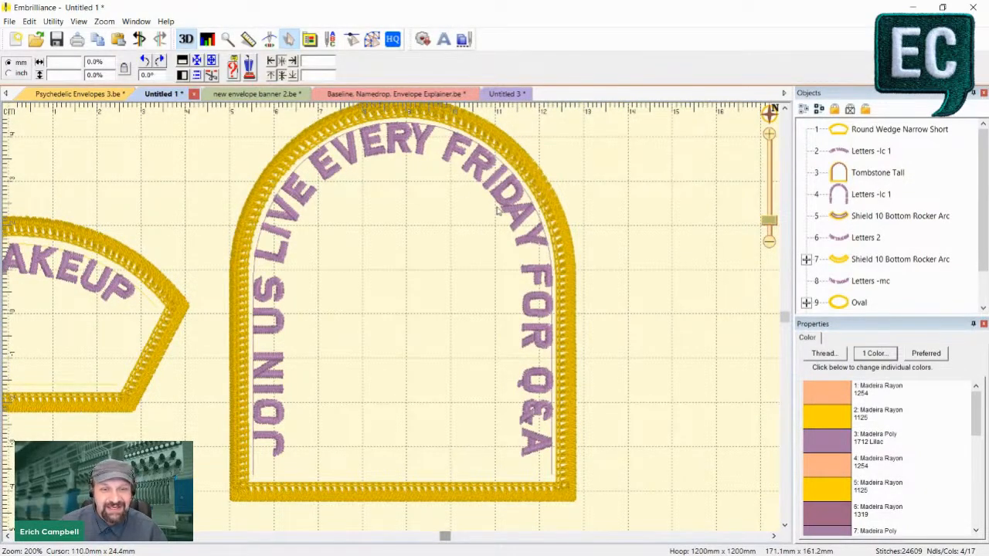
pyautogui.click(539, 227)
pyautogui.scroll(2, 541, 239)
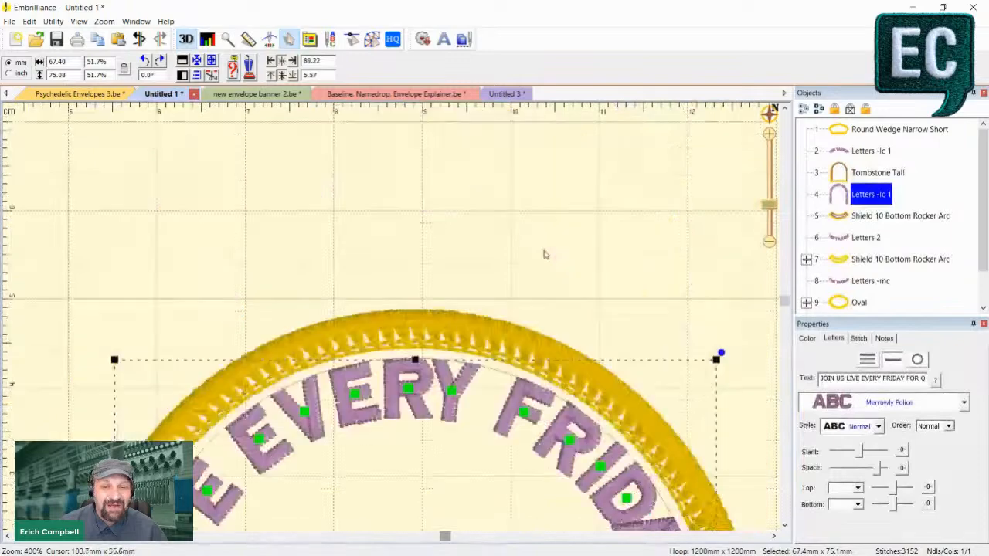
pyautogui.moveTo(648, 270); pyautogui.dragTo(612, 330)
pyautogui.click(614, 175)
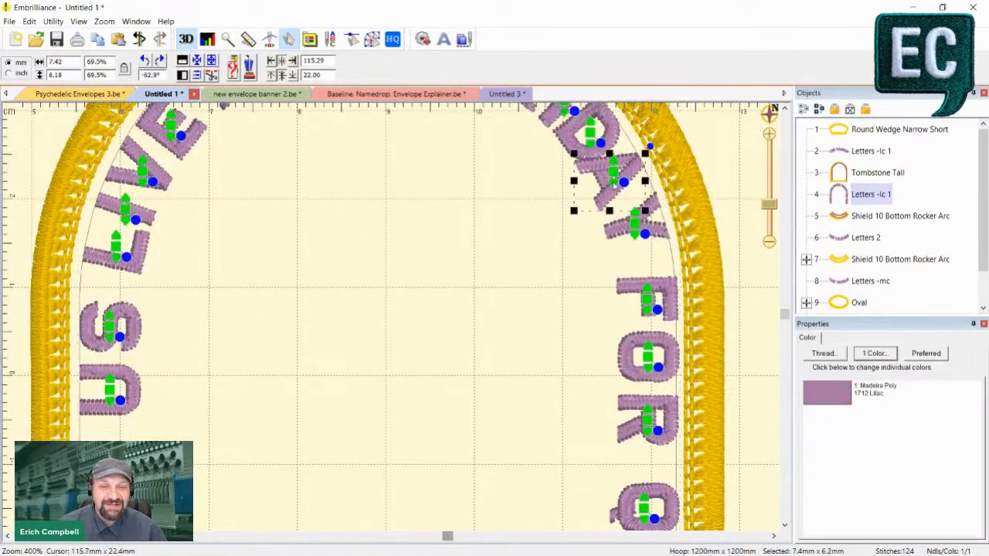
pyautogui.moveTo(613, 187); pyautogui.dragTo(617, 197)
pyautogui.click(585, 224)
pyautogui.scroll(-3, 540, 231)
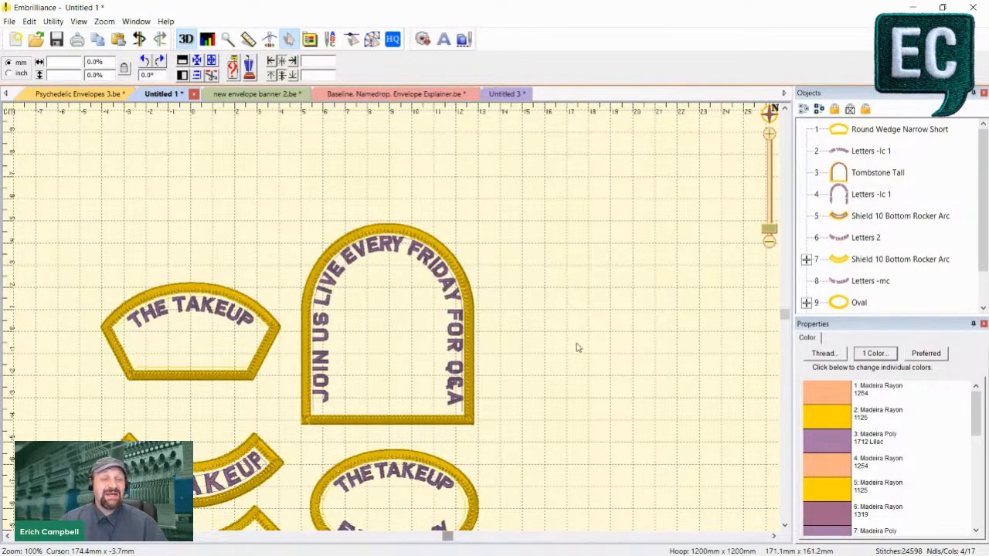
# - Review the rocker, oval and wedge patches, inspecting the THE TAKEUP lettering on the round wedge
pyautogui.moveTo(445, 539); pyautogui.dragTo(400, 536)
pyautogui.scroll(-5, 286, 369)
pyautogui.scroll(1, 286, 369)
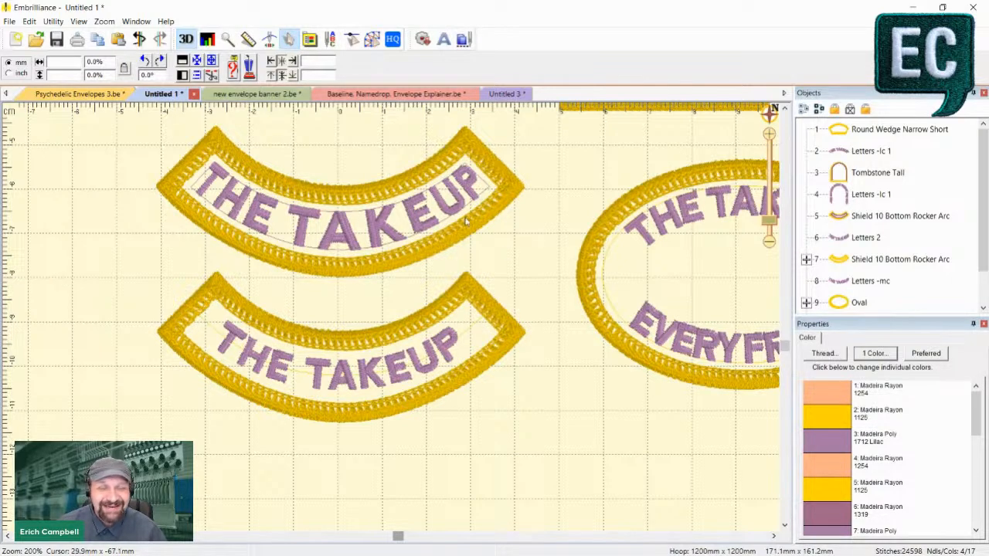
pyautogui.scroll(-1, 396, 259)
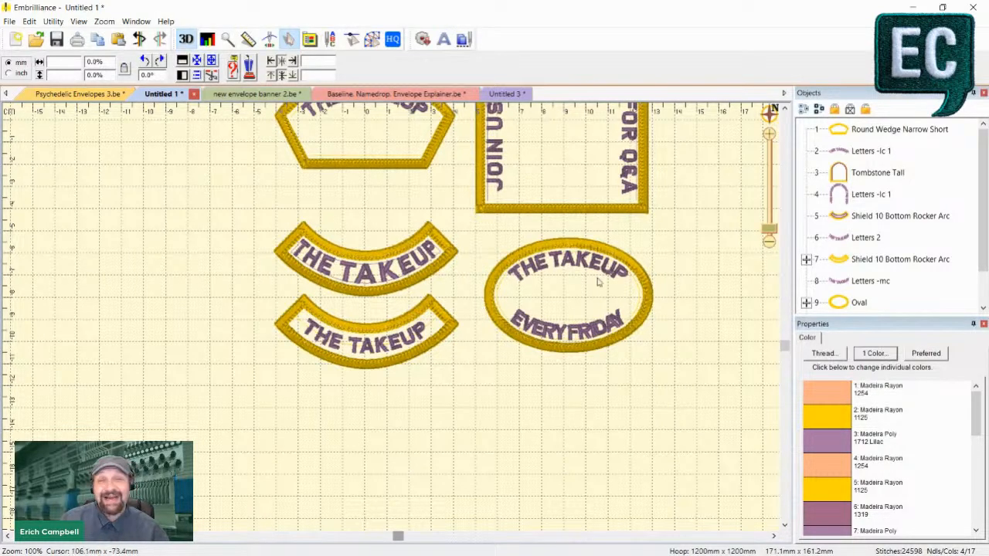
pyautogui.scroll(3, 564, 255)
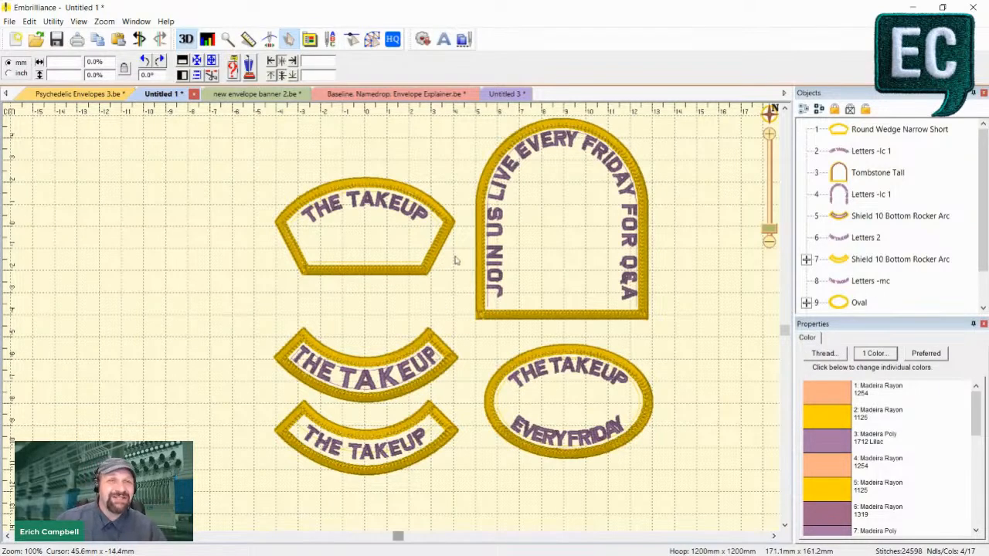
pyautogui.scroll(1, 406, 232)
pyautogui.click(336, 263)
pyautogui.scroll(1, 340, 181)
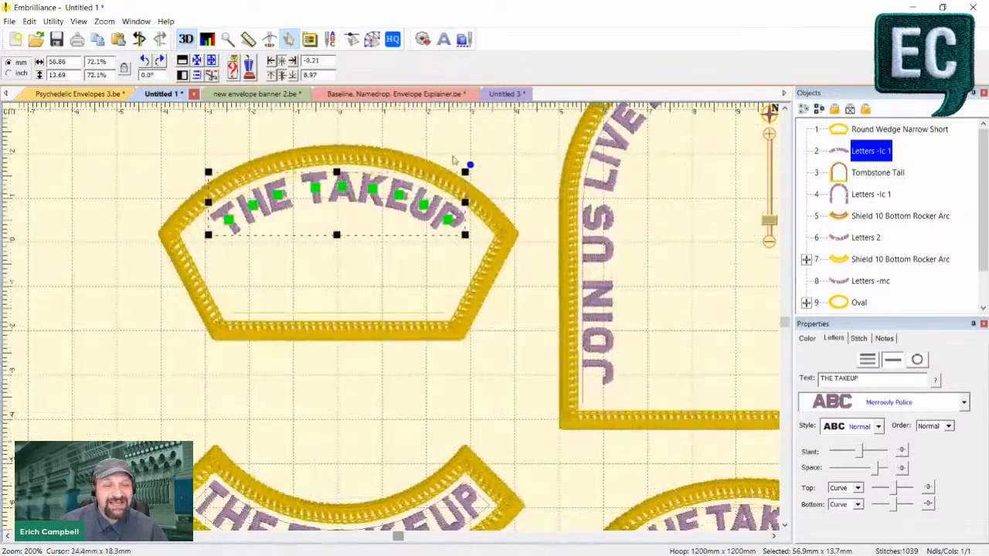
pyautogui.click(526, 183)
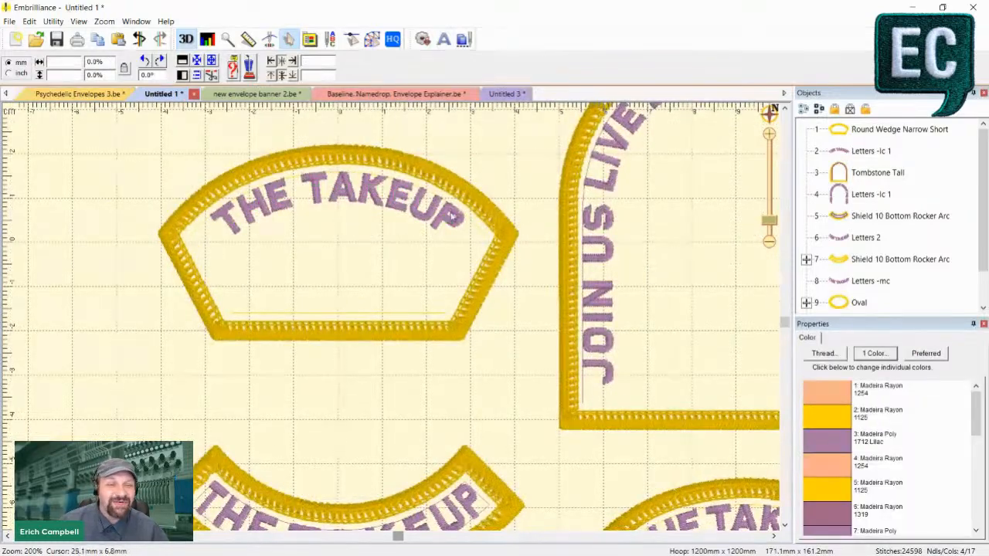
pyautogui.click(235, 236)
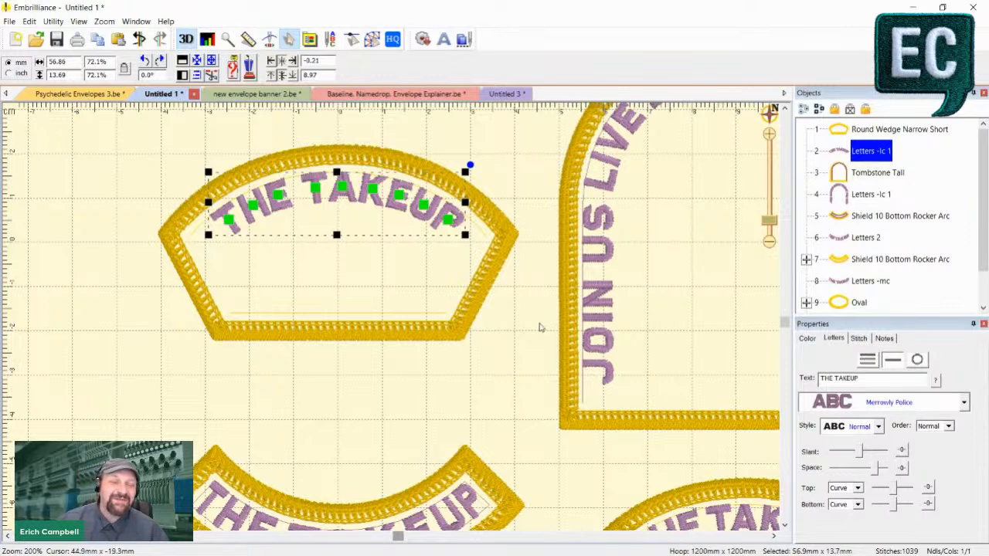
pyautogui.click(163, 311)
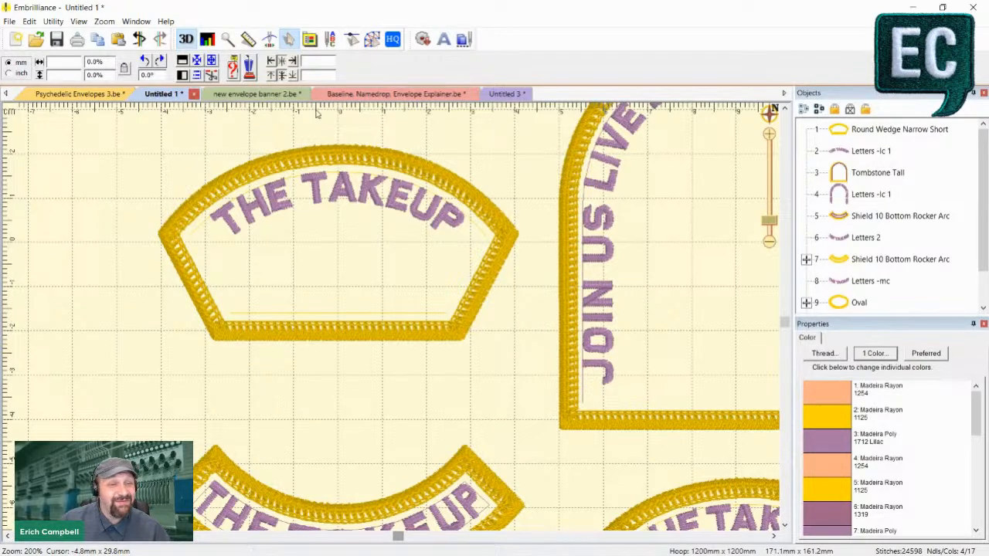
# - Show the new envelope banner 2 design and inspect the 58th SPECIAL OPERATIONS WING lettering outside its envelope, leaving it deselected
pyautogui.click(255, 93)
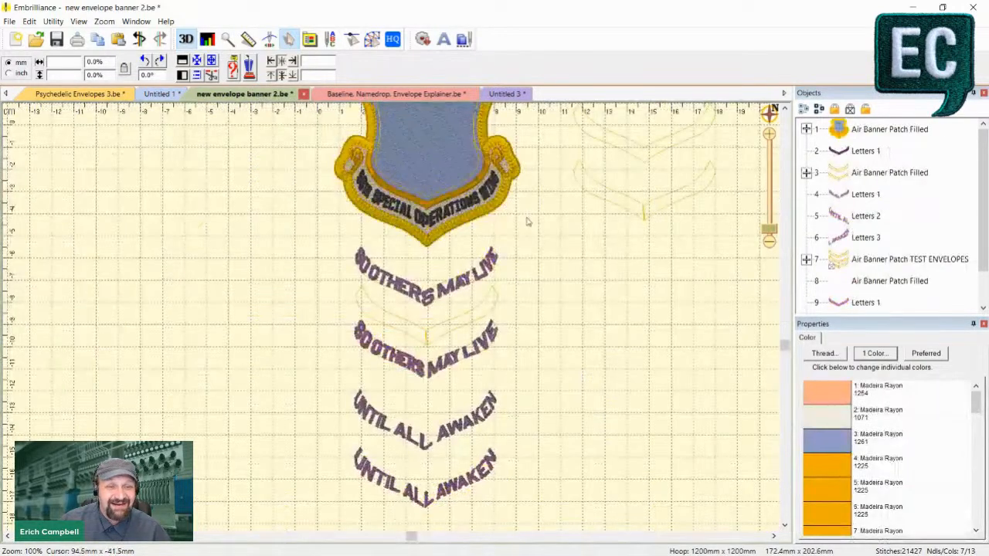
pyautogui.scroll(3, 525, 221)
pyautogui.scroll(3, 397, 209)
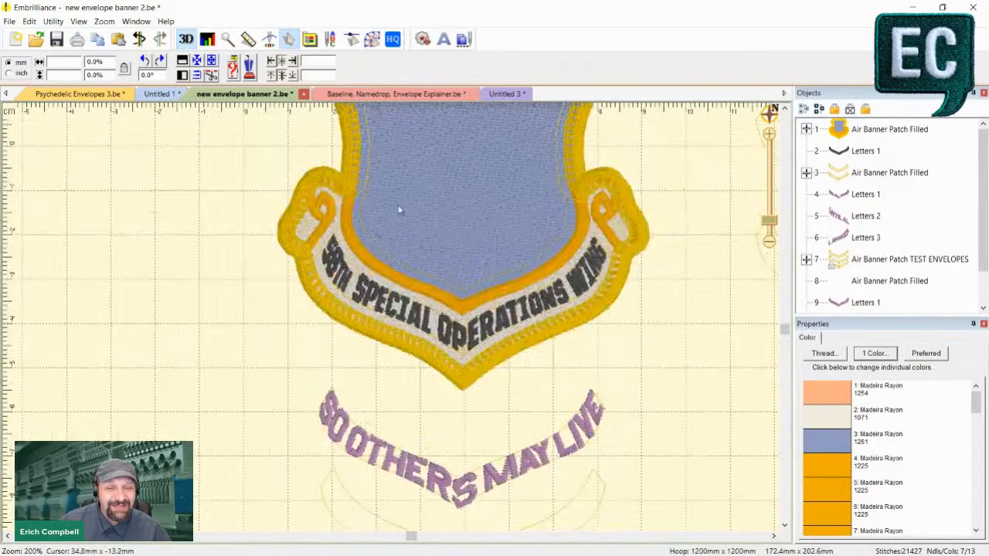
pyautogui.scroll(-2, 509, 290)
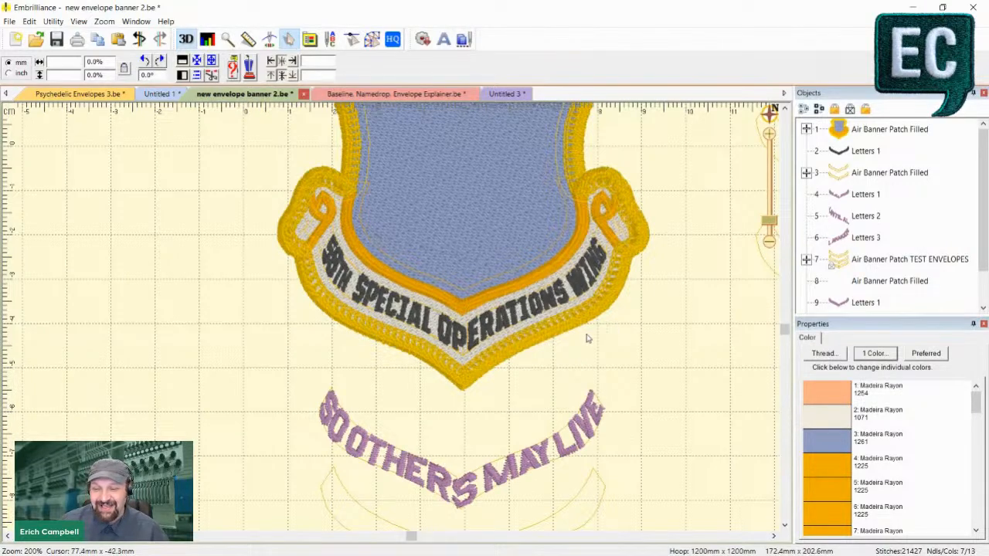
pyautogui.click(527, 317)
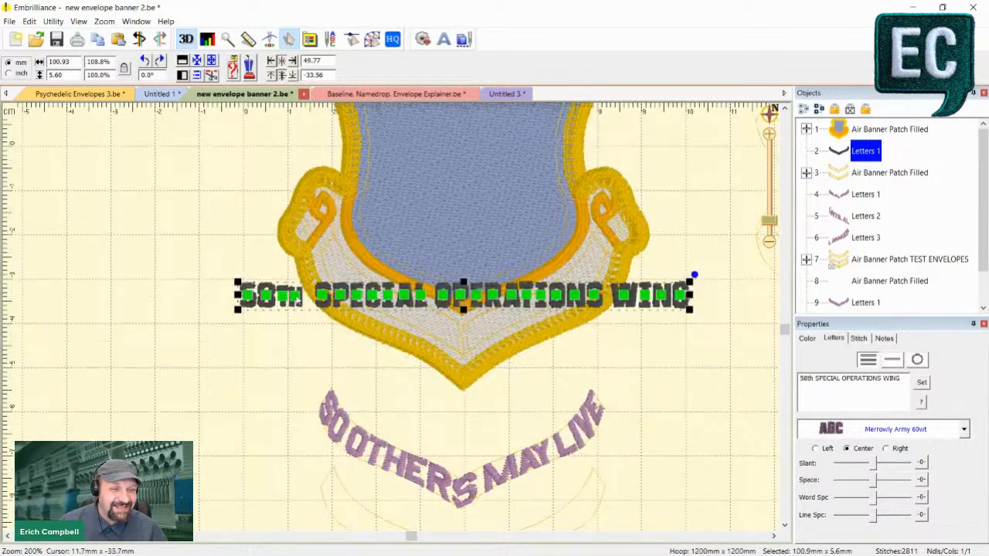
pyautogui.click(276, 379)
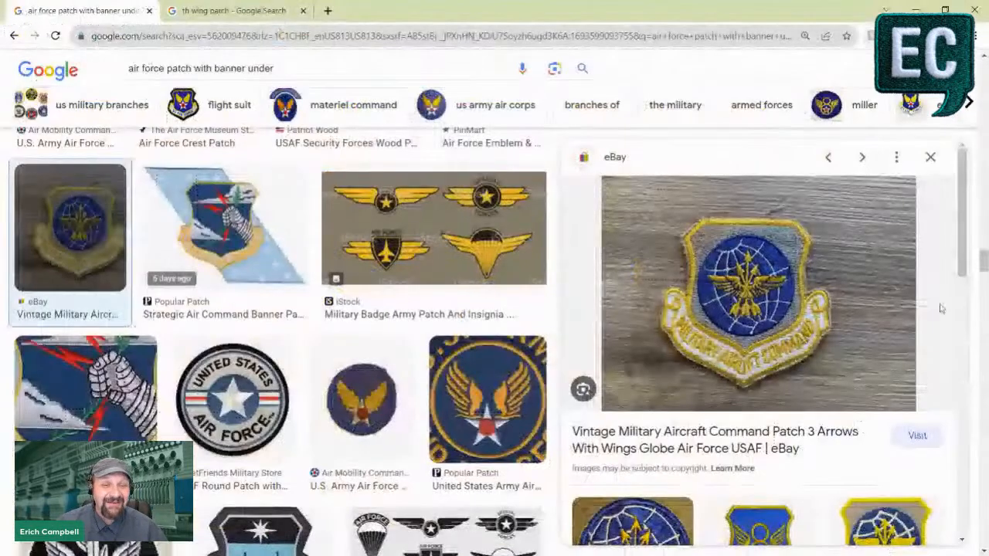
# - Switch to the browser and examine banner lettering in the air force patch and th wing patch image results
pyautogui.scroll(-3, 312, 372)
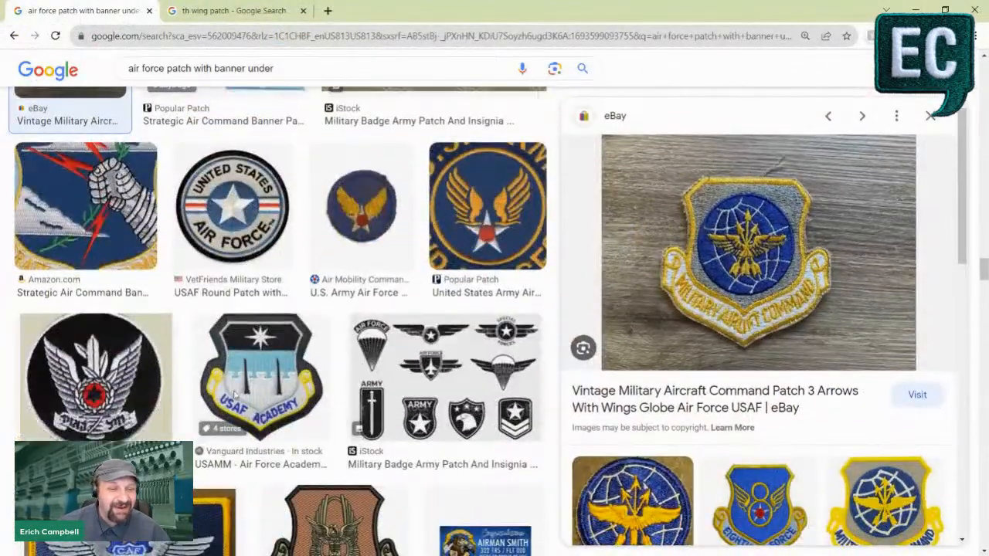
pyautogui.scroll(4, 312, 371)
pyautogui.scroll(8, 312, 371)
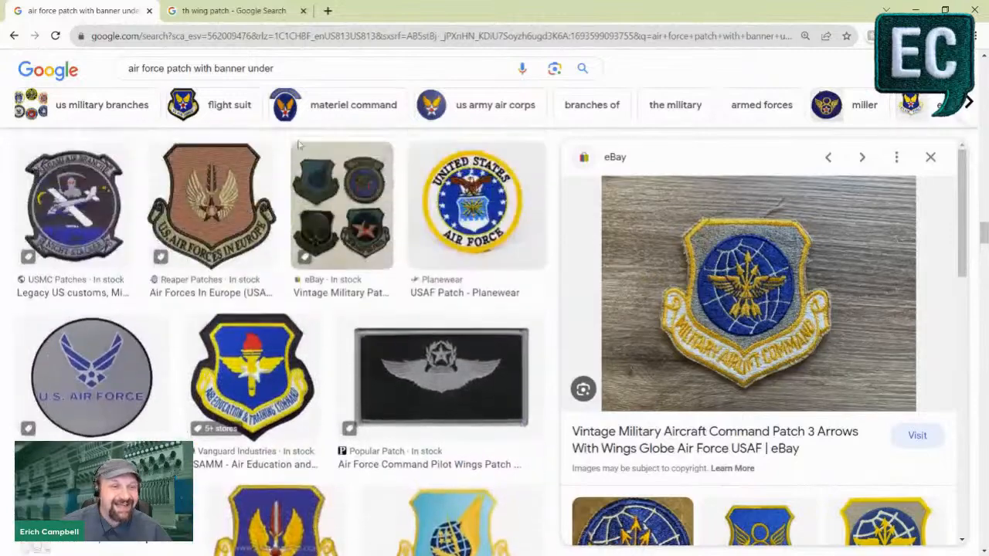
pyautogui.click(249, 14)
pyautogui.scroll(1, 464, 293)
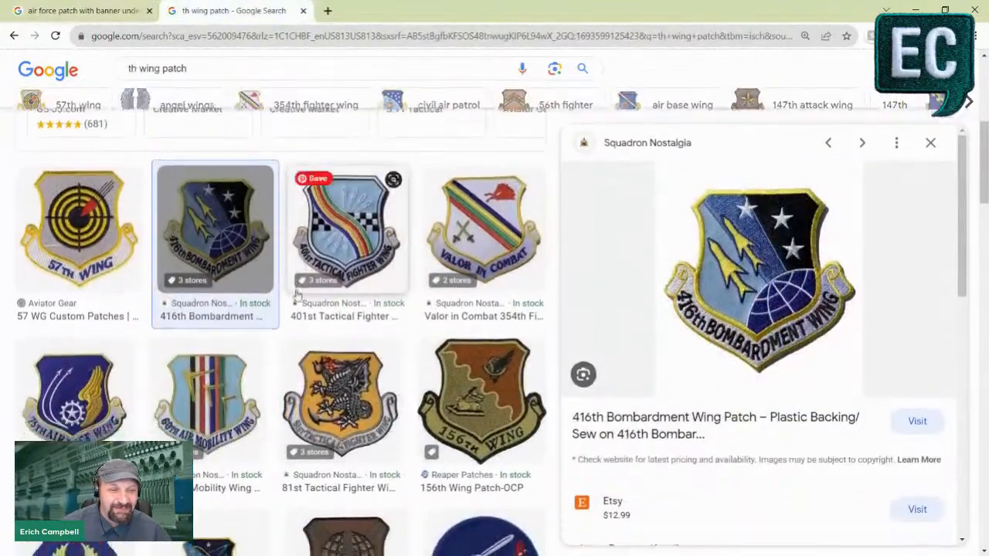
pyautogui.scroll(-1, 545, 265)
pyautogui.scroll(-1, 479, 262)
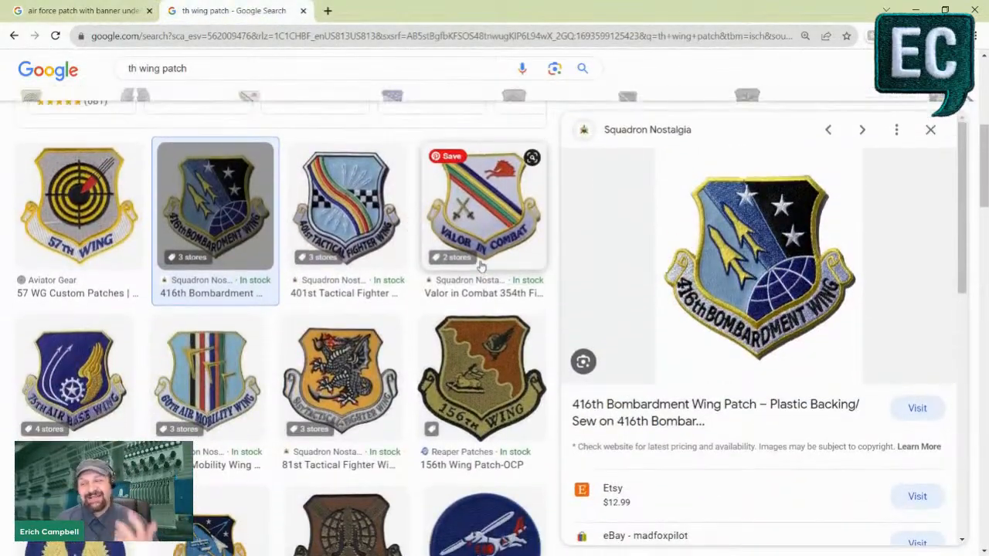
pyautogui.scroll(-1, 481, 267)
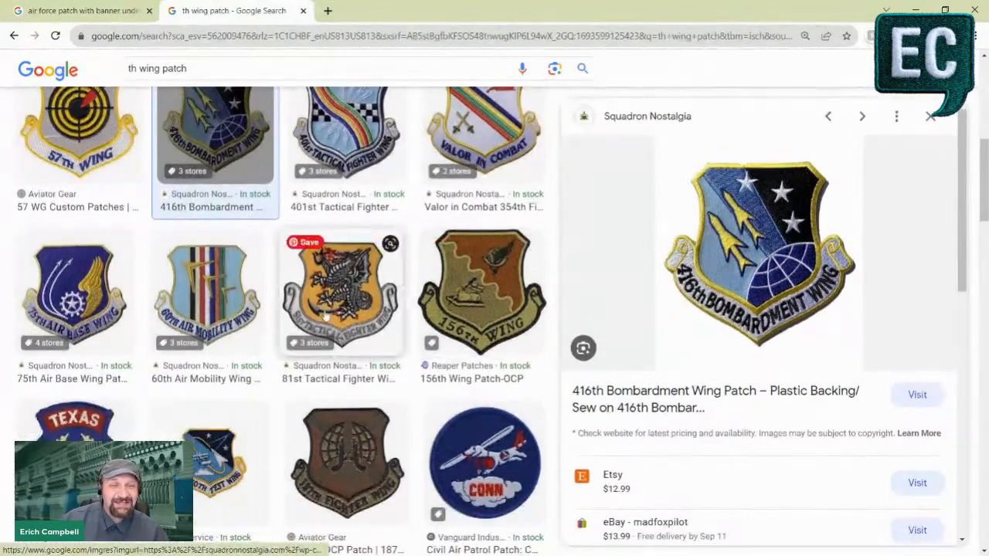
pyautogui.scroll(-2, 215, 329)
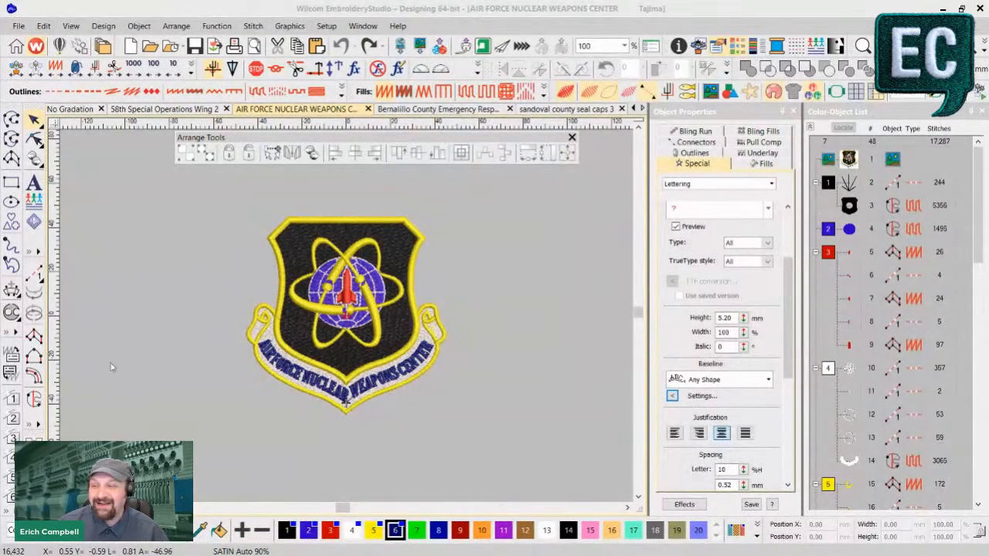
# - In Wilcom EmbroideryStudio, open the AIR FORCE NUCLEAR lettering for reshaping and turn off the realistic stitch view
pyautogui.press('z')
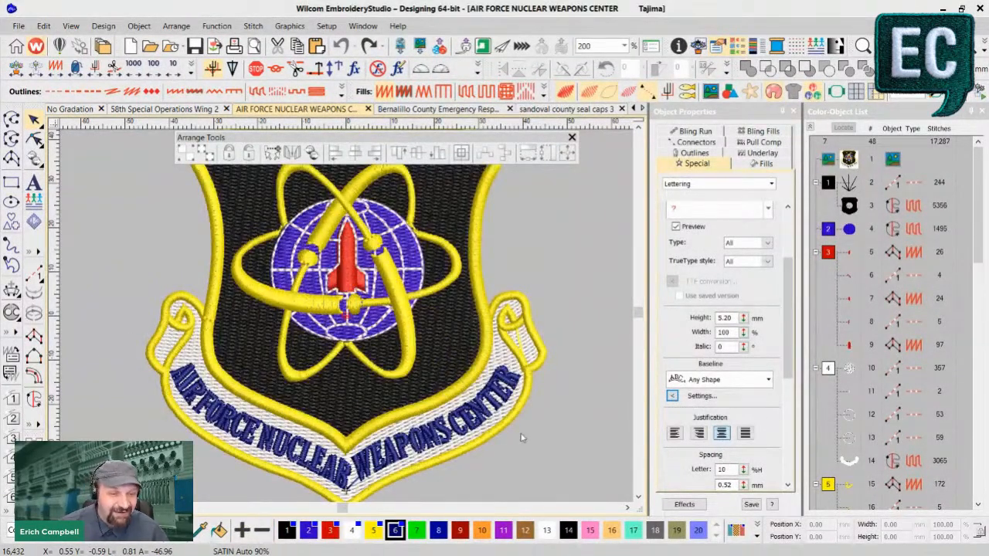
pyautogui.scroll(-1, 521, 433)
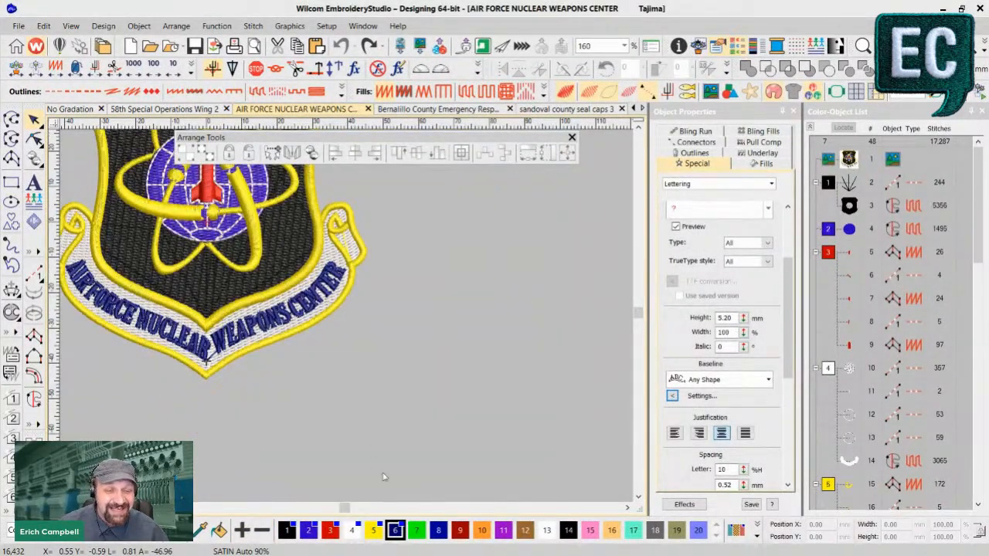
pyautogui.moveTo(344, 508); pyautogui.dragTo(340, 508)
pyautogui.press('z')
pyautogui.click(414, 403)
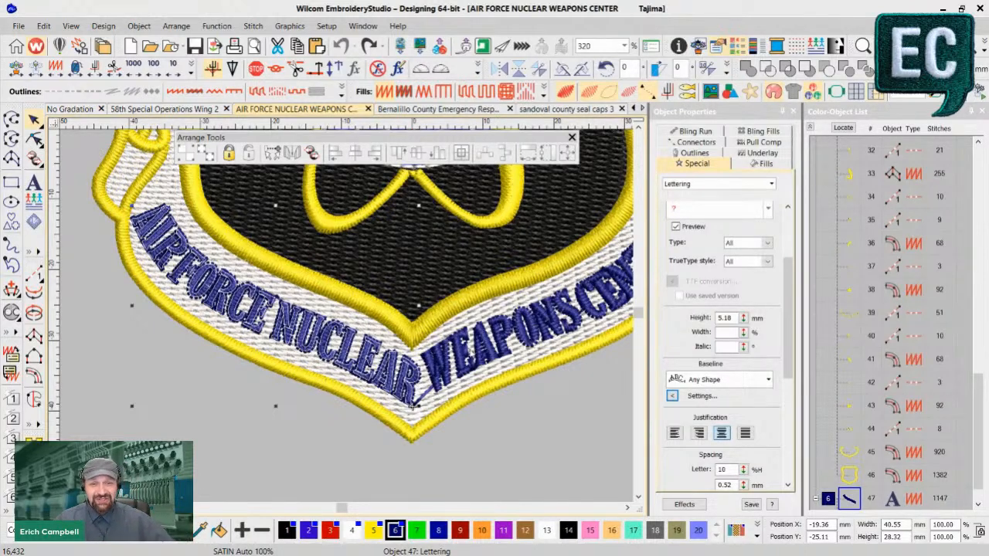
pyautogui.click(35, 140)
pyautogui.press('t')
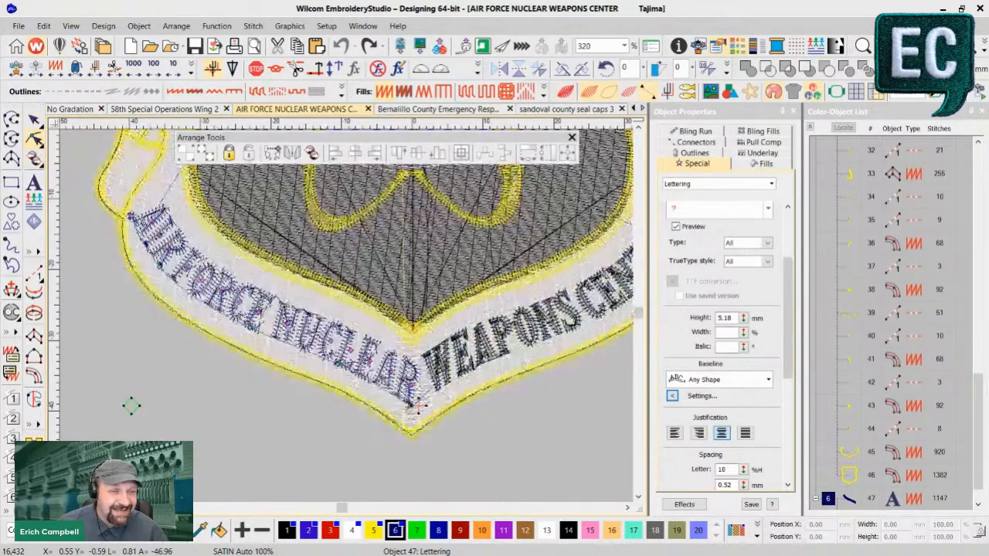
pyautogui.press('z')
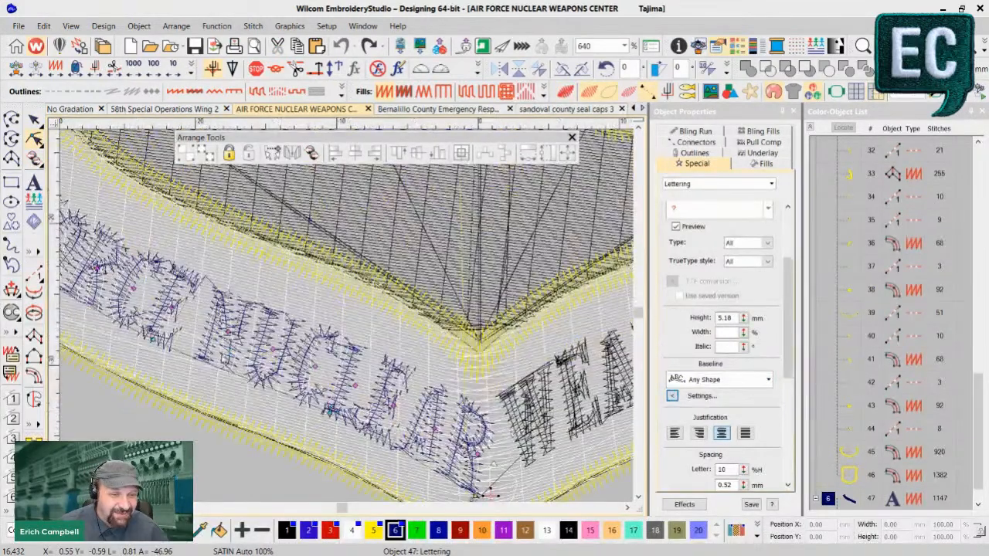
pyautogui.click(242, 376)
pyautogui.hotkey('ctrl', 'z')
pyautogui.hotkey('shift', 'z')
pyautogui.press('t')
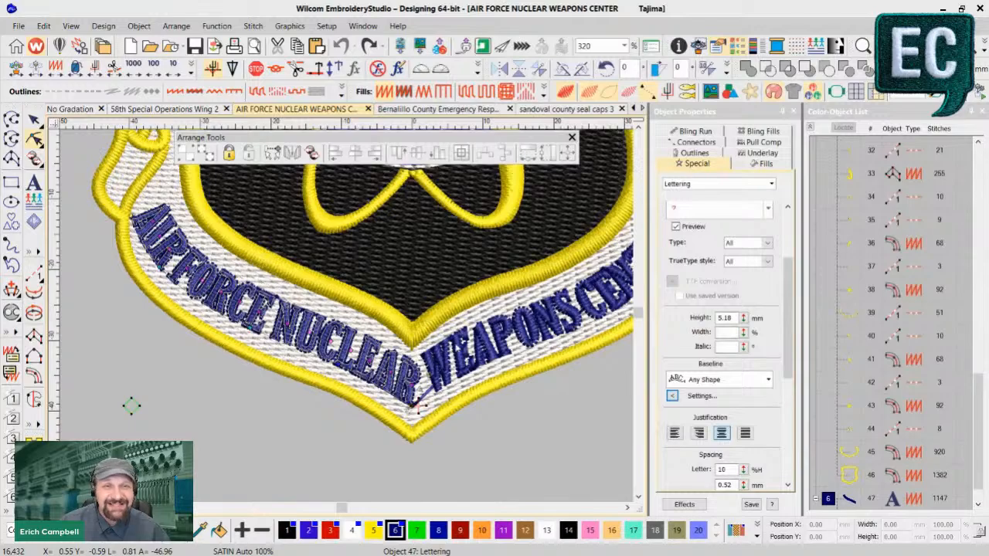
# - Adjust the R at the end of NUCLEAR slightly down towards the banner's point, toggling the realistic stitch view to check it
pyautogui.press('z')
pyautogui.scroll(4, 354, 380)
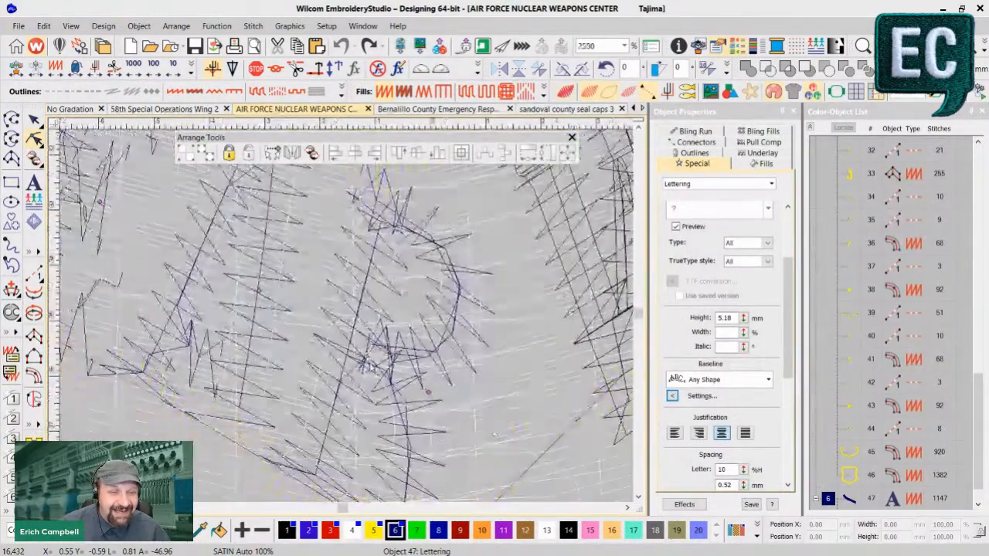
pyautogui.scroll(-2, 413, 436)
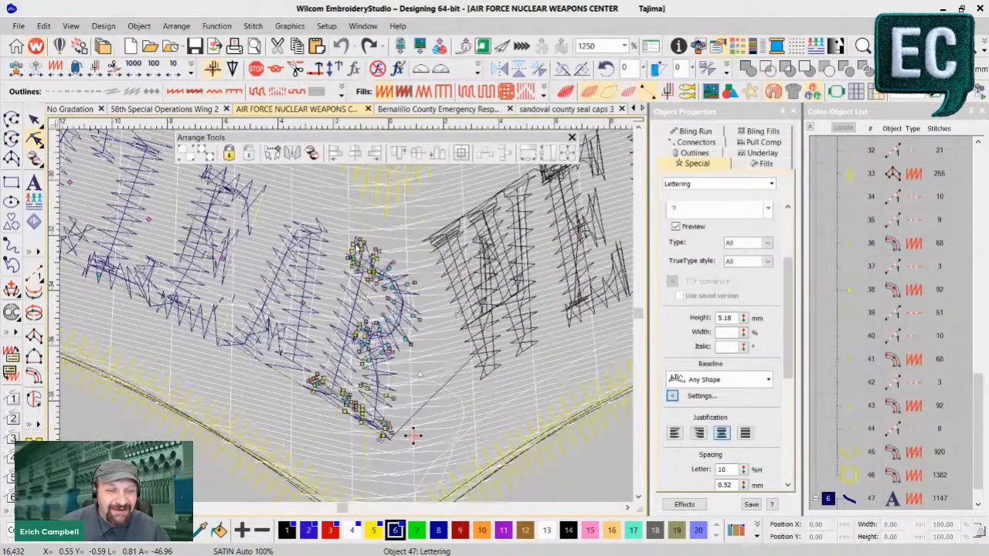
pyautogui.press('t')
pyautogui.press('t')
pyautogui.press('z')
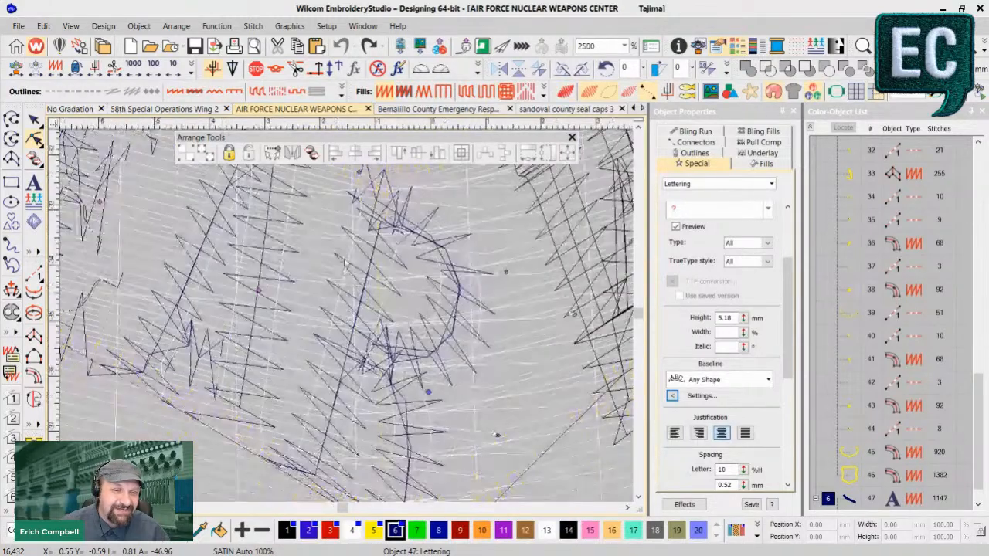
pyautogui.hotkey('shift', 'z')
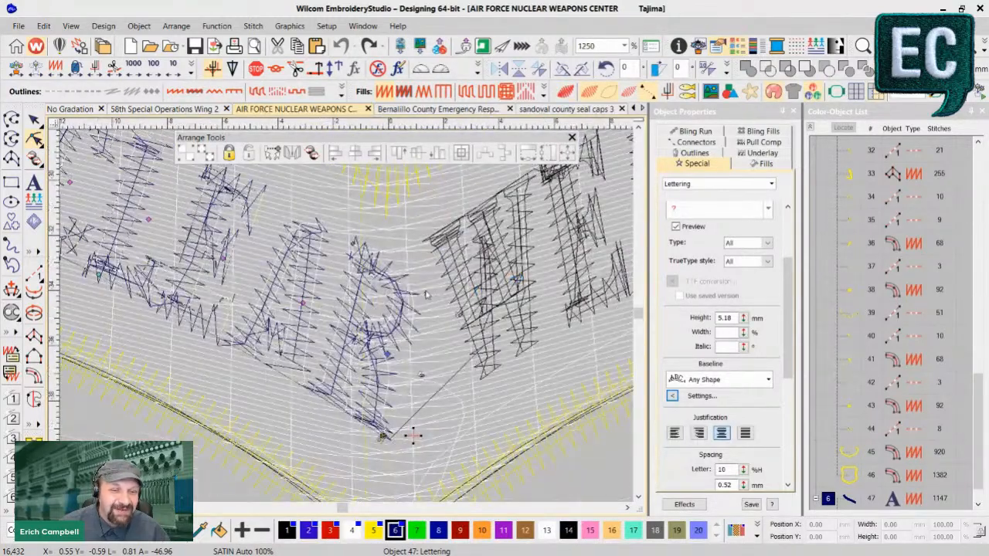
pyautogui.moveTo(383, 254); pyautogui.dragTo(392, 270)
pyautogui.press('t')
pyautogui.press('t')
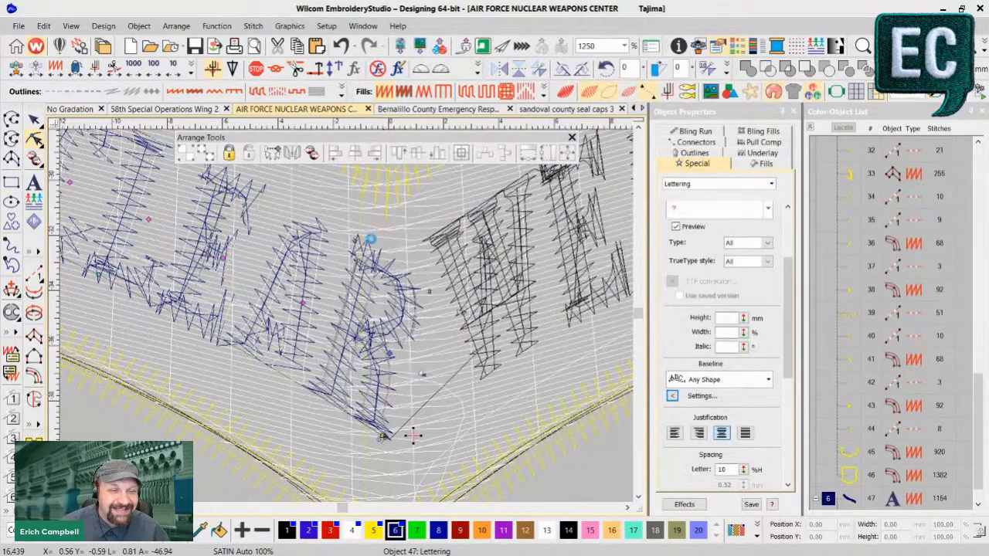
# - Rotate the R at the end of NUCLEAR by about -3°, comparing it with and without the realistic stitch view
pyautogui.moveTo(409, 277); pyautogui.dragTo(343, 250)
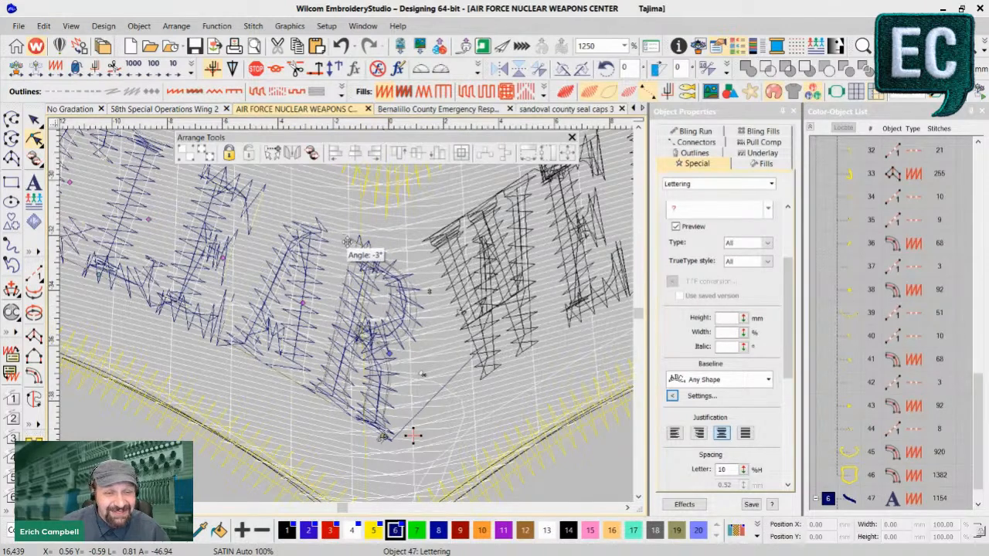
pyautogui.press('t')
pyautogui.press('t')
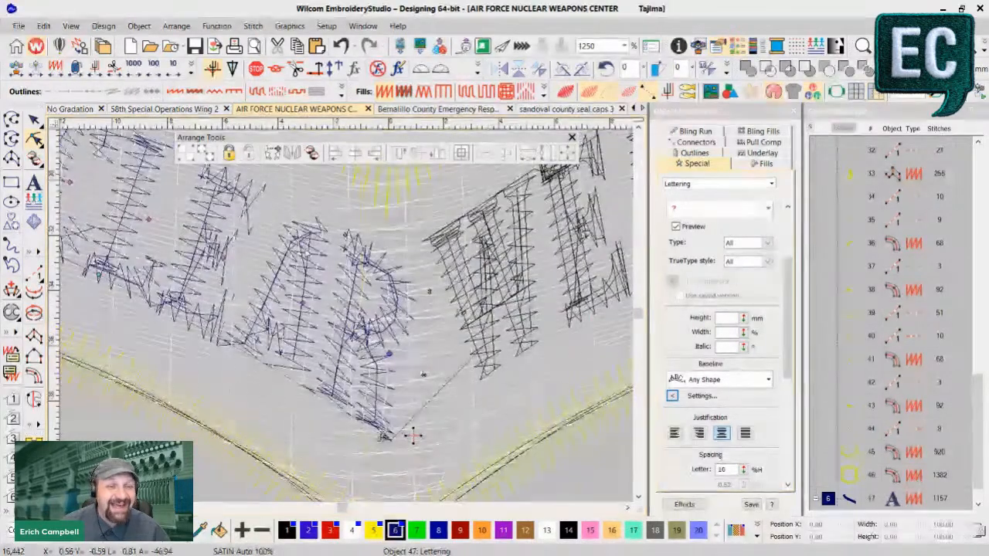
pyautogui.press('t')
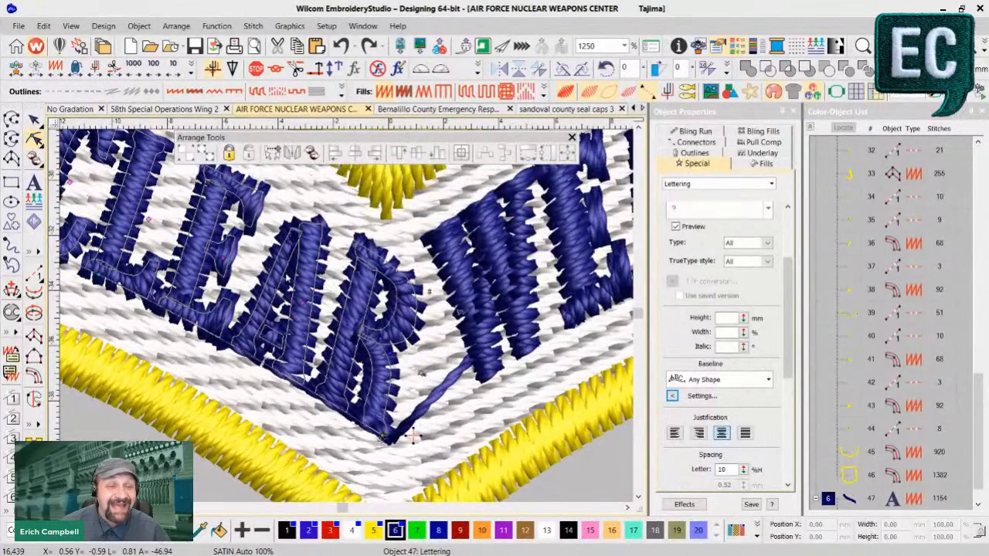
pyautogui.press('t')
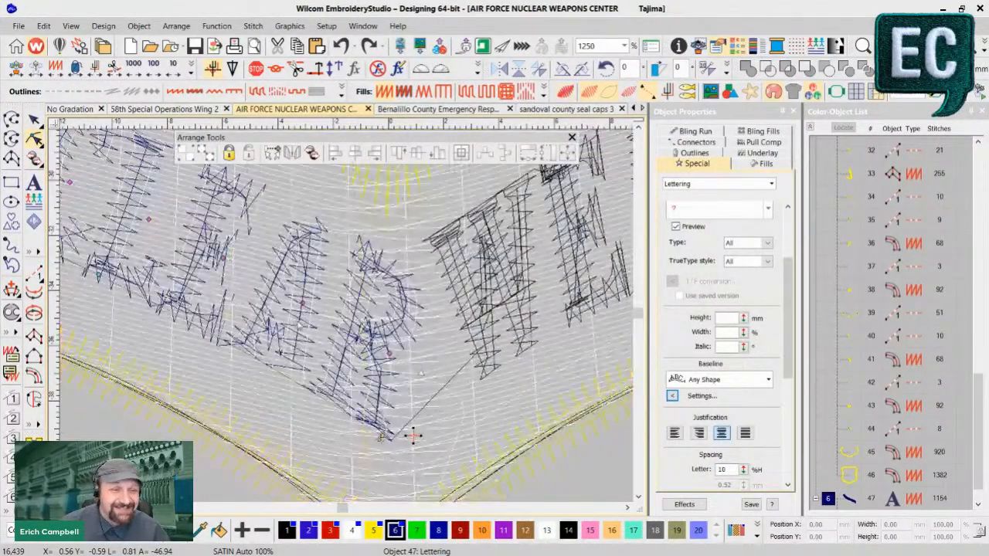
# - Rotate the A in NUCLEAR slightly, check it in the realistic stitch view, and leave reshaping with the lettering deselected
pyautogui.moveTo(283, 202); pyautogui.dragTo(278, 201)
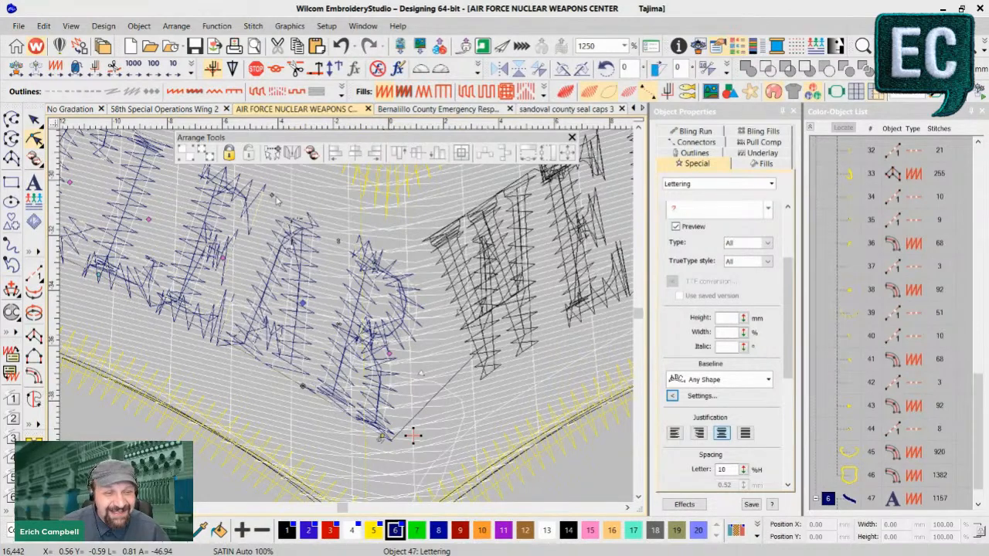
pyautogui.press('t')
pyautogui.hotkey('shift', 'z')
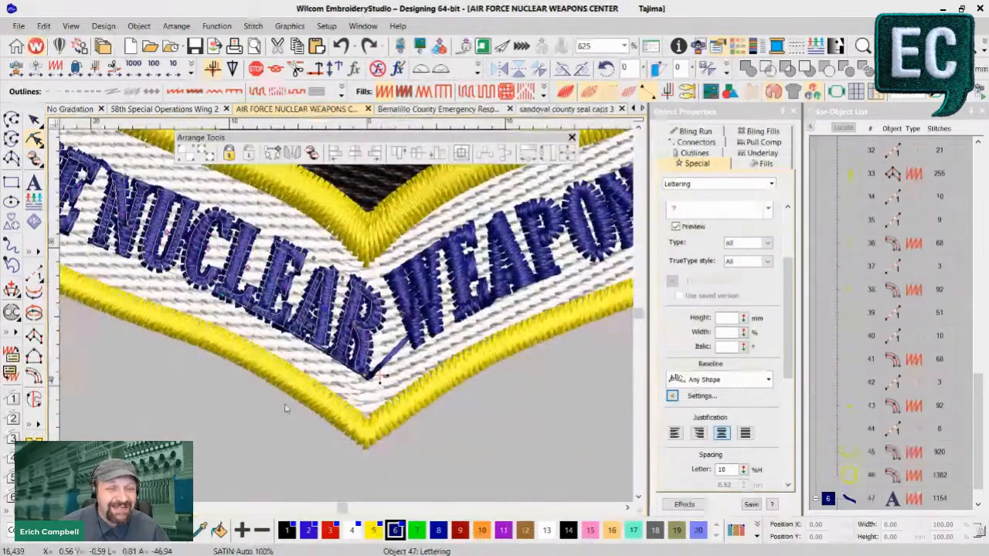
pyautogui.press('1')
pyautogui.press('z')
pyautogui.click(35, 117)
pyautogui.moveTo(126, 362); pyautogui.dragTo(260, 262)
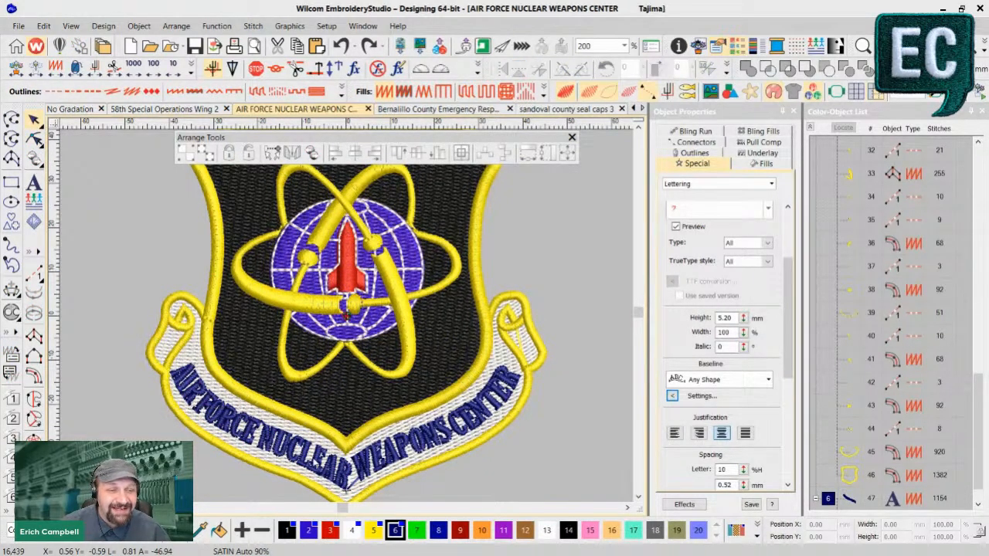
# - Examine the AIR FORCE NUCLEAR WEAPONS CENTER lettering along the banner, from AIR to CENTER, for letter fit and angle
pyautogui.press('b')
pyautogui.moveTo(169, 321); pyautogui.dragTo(300, 482)
pyautogui.press('b')
pyautogui.moveTo(161, 184); pyautogui.dragTo(476, 454)
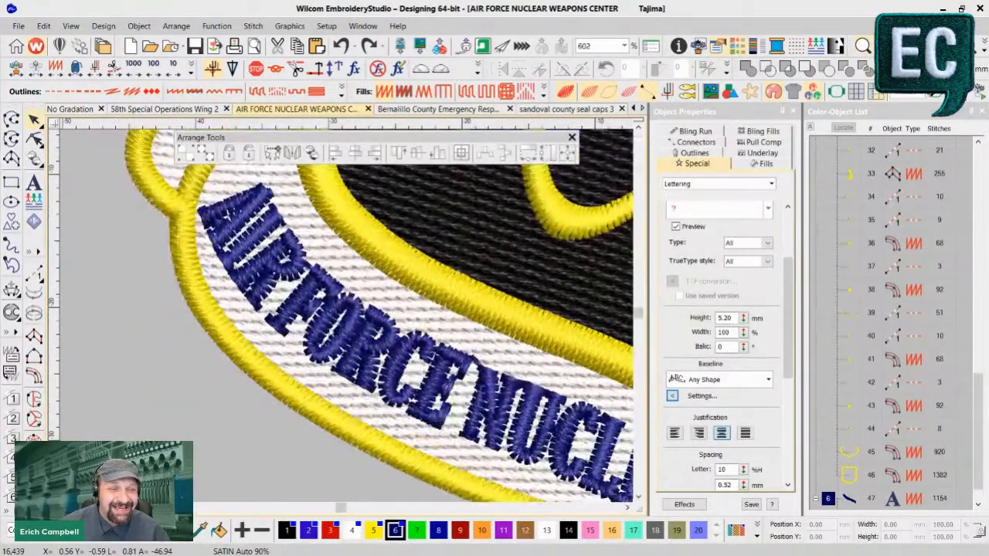
pyautogui.press('t')
pyautogui.press('t')
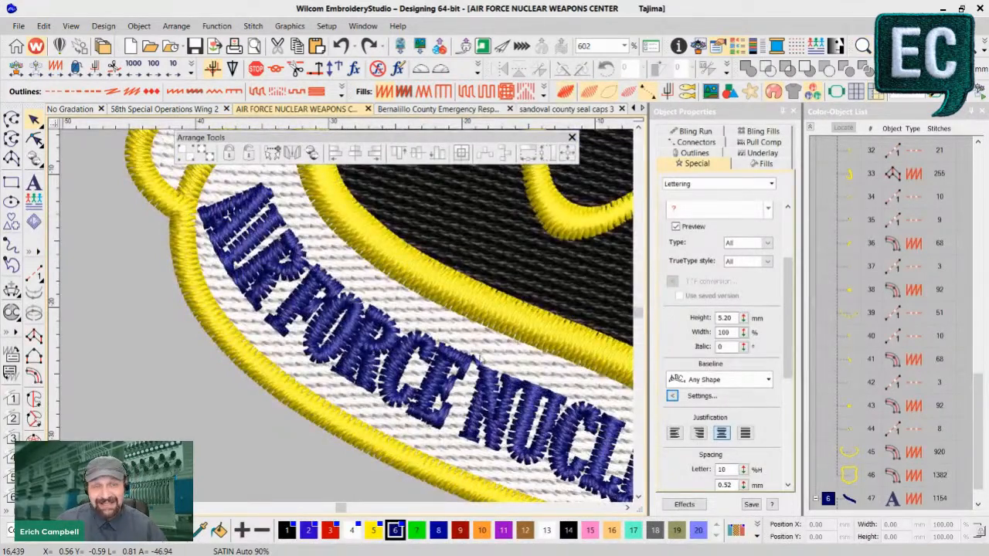
pyautogui.press('p')
pyautogui.moveTo(431, 303); pyautogui.dragTo(346, 304)
pyautogui.scroll(-1, 349, 324)
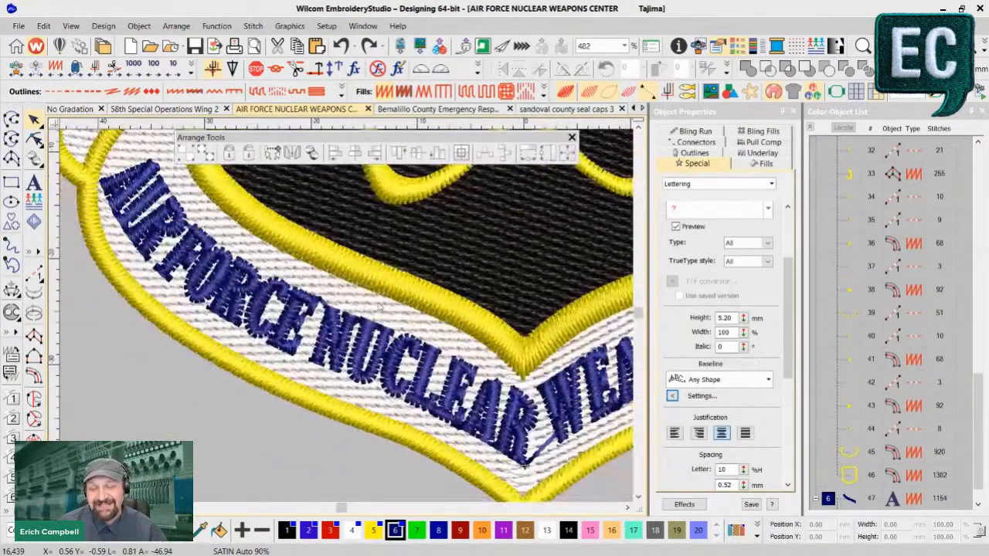
pyautogui.scroll(-1, 467, 280)
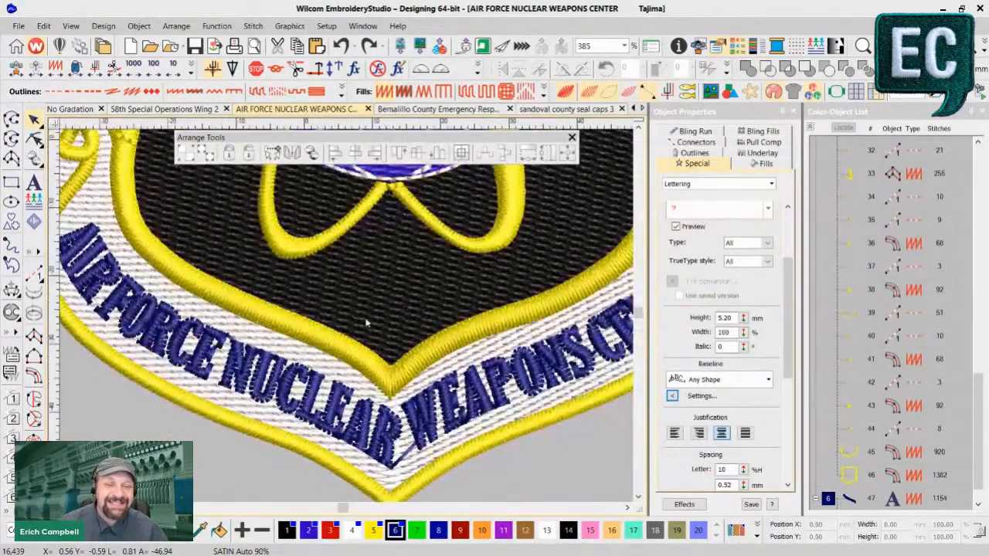
pyautogui.scroll(-1, 433, 319)
pyautogui.moveTo(363, 318); pyautogui.dragTo(161, 325)
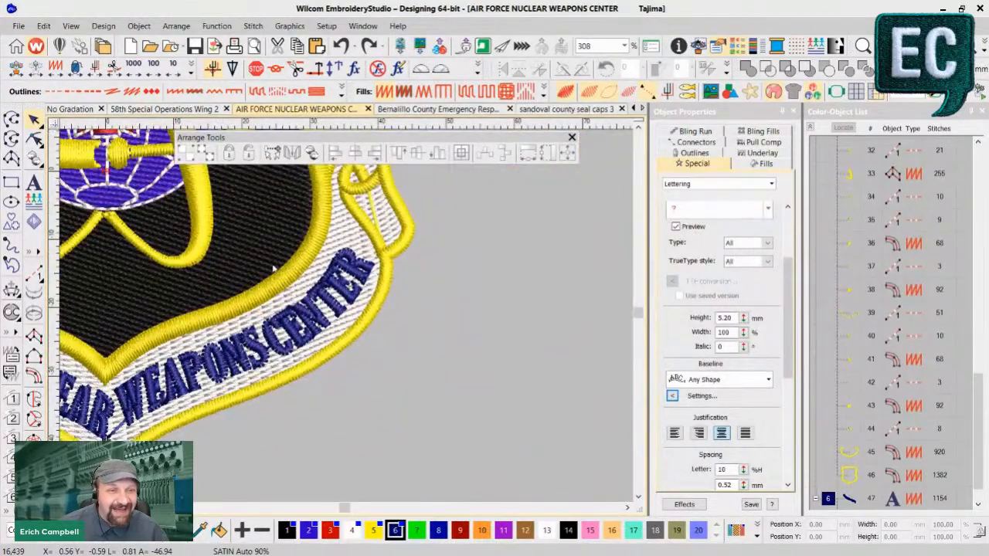
# - Show the 58th Special Operations Wing 2 design and inspect individual letters in SPECIAL OPERATIONS as separate objects
pyautogui.click(150, 111)
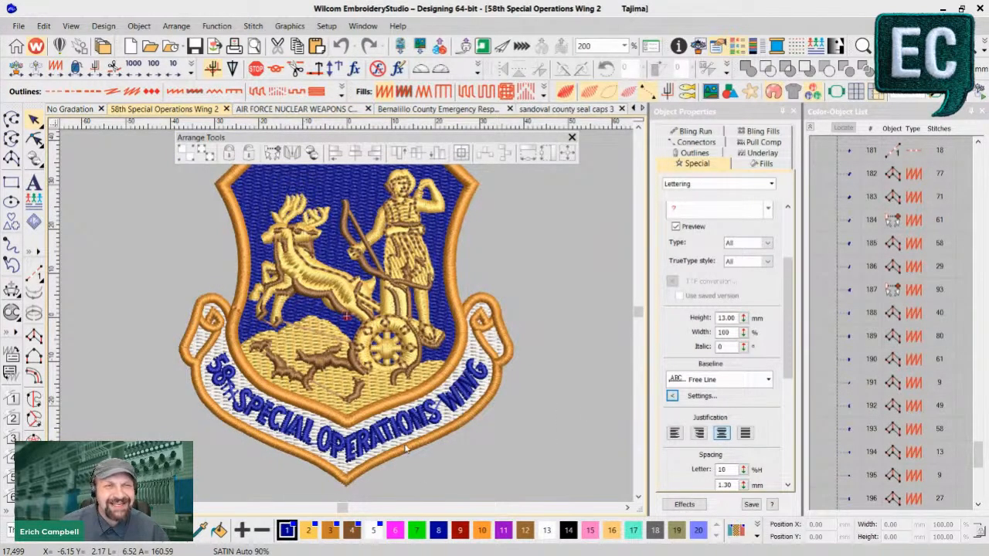
pyautogui.scroll(1, 412, 464)
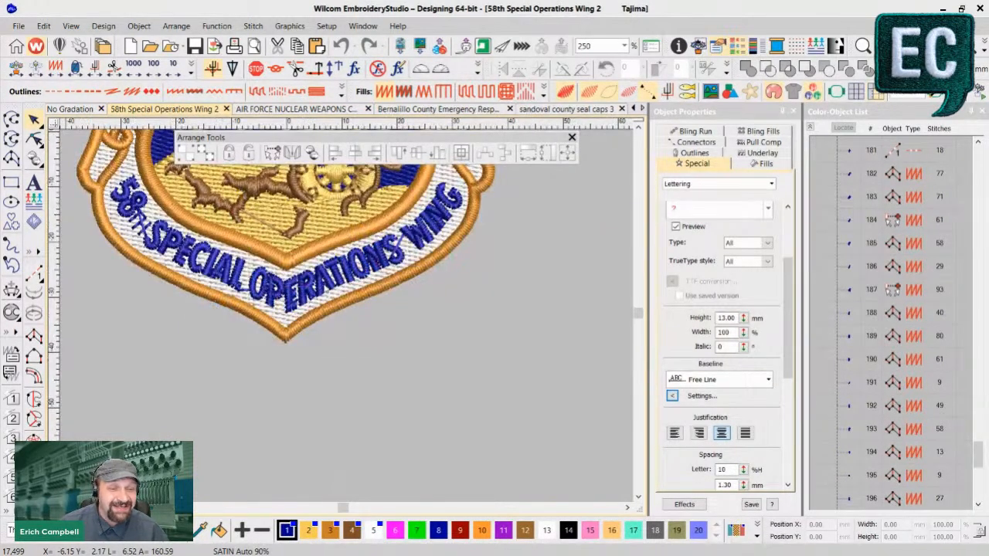
pyautogui.click(225, 280)
pyautogui.press('t')
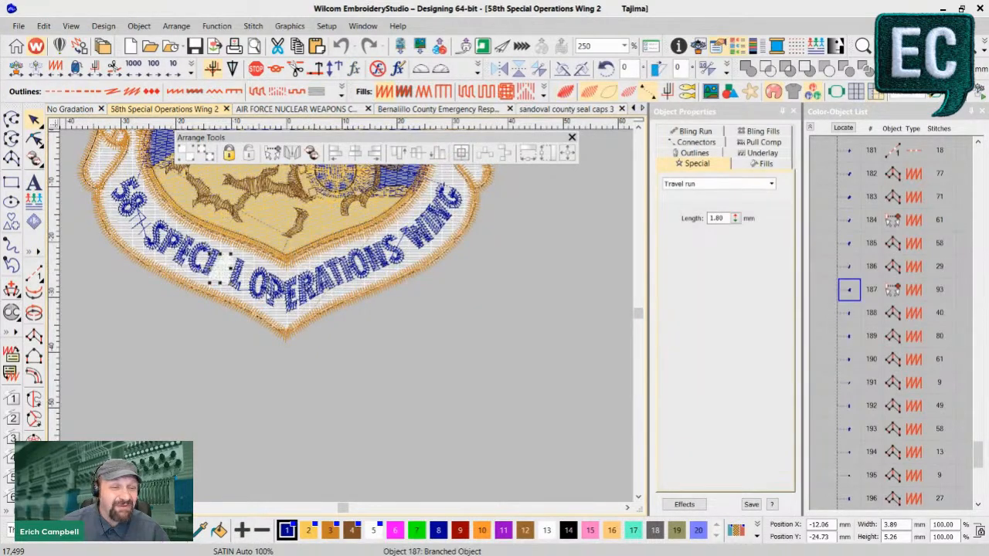
pyautogui.click(235, 285)
pyautogui.click(253, 272)
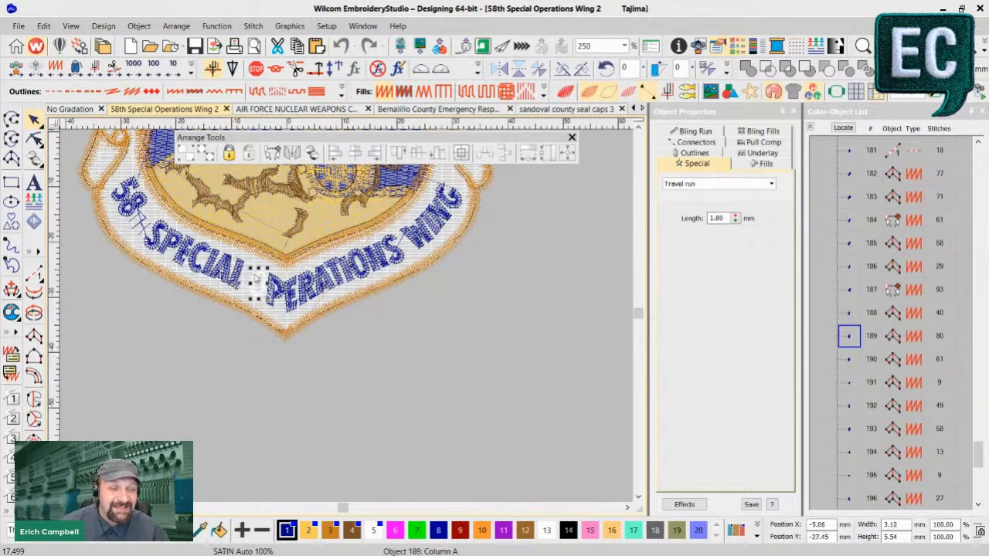
pyautogui.press('t')
pyautogui.click(292, 294)
pyautogui.click(397, 360)
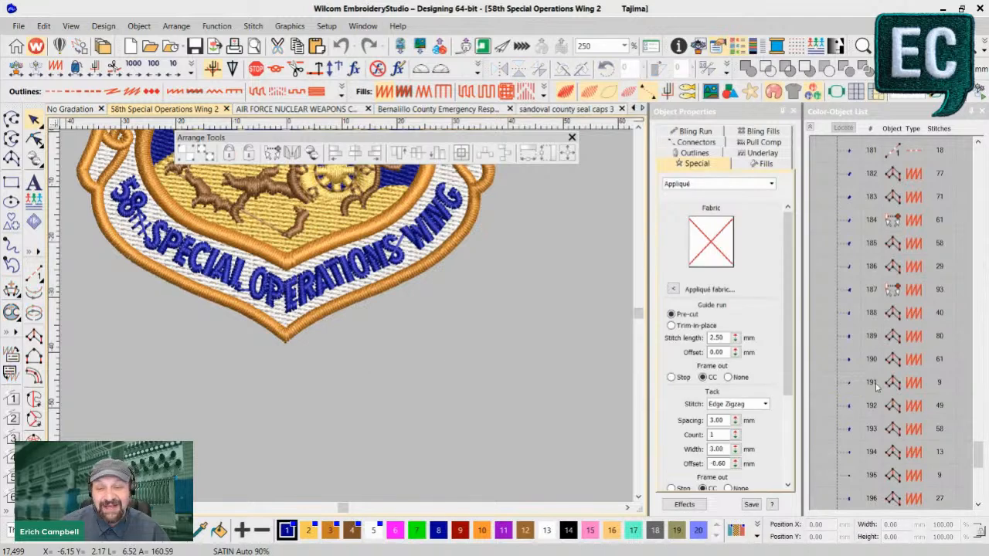
pyautogui.click(378, 255)
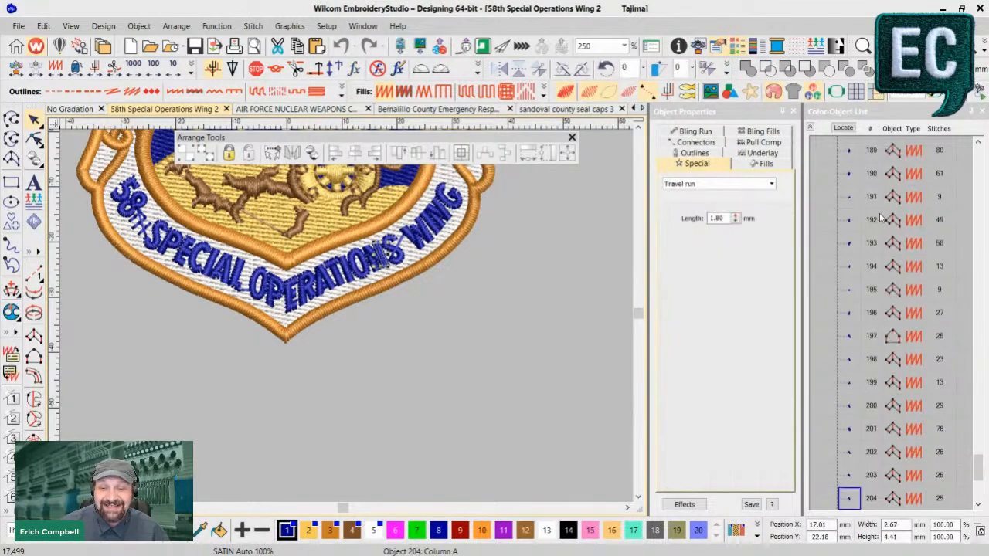
pyautogui.press('z')
pyautogui.press('t')
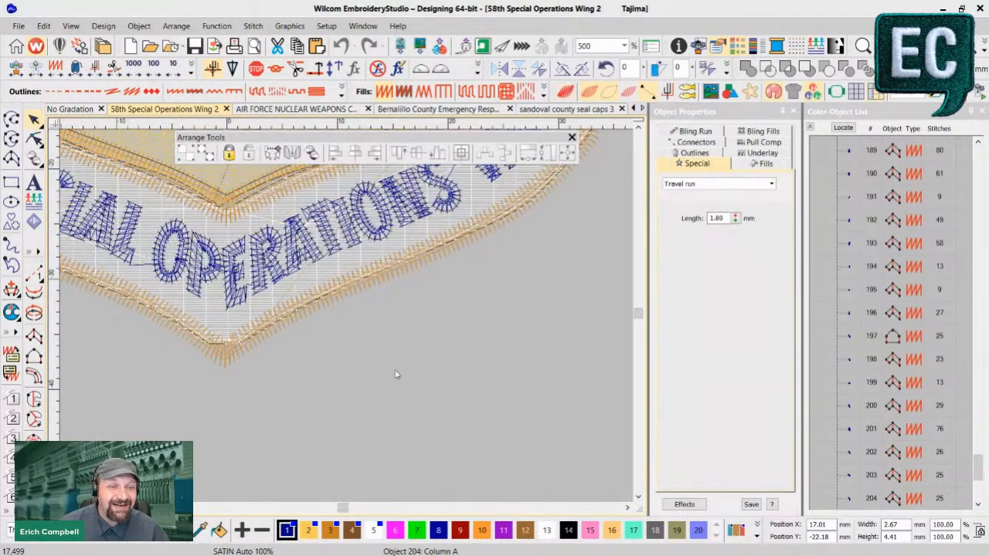
# - Deselect the lettering and compare the 58TH SPECIAL OPERATIONS WING banner with and without the realistic stitch view
pyautogui.click(522, 443)
pyautogui.hotkey('shift', 'z')
pyautogui.press('t')
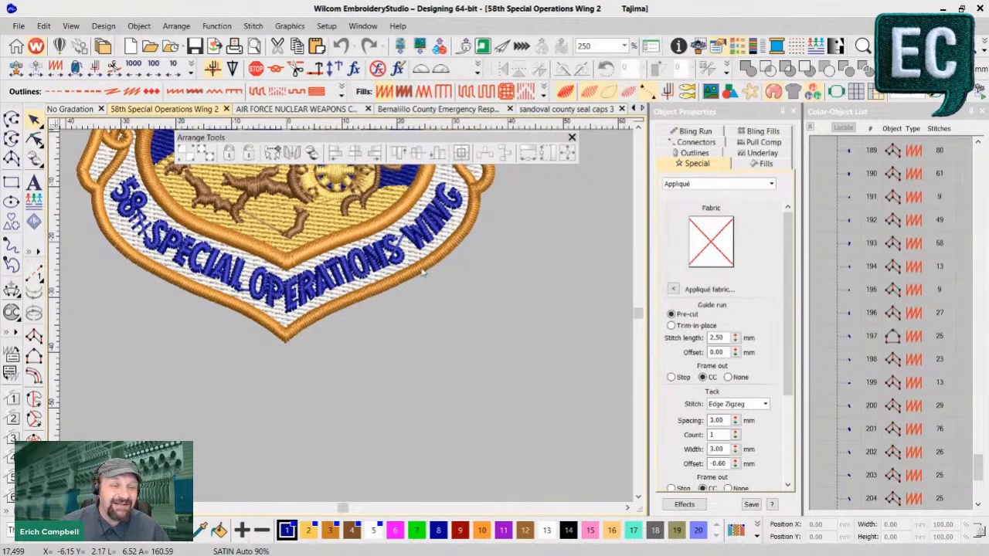
pyautogui.press('t')
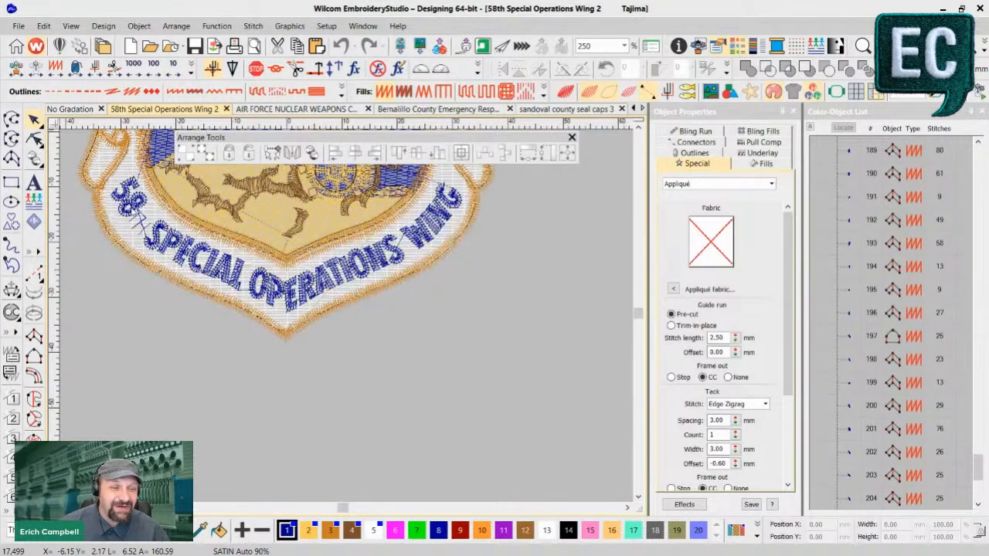
pyautogui.press('t')
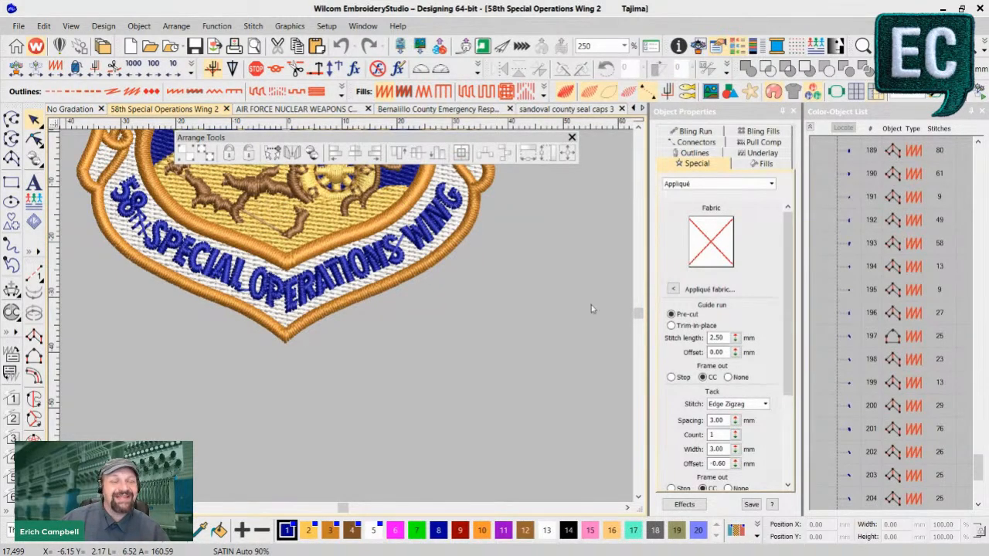
pyautogui.scroll(1, 408, 373)
pyautogui.scroll(-3, 285, 255)
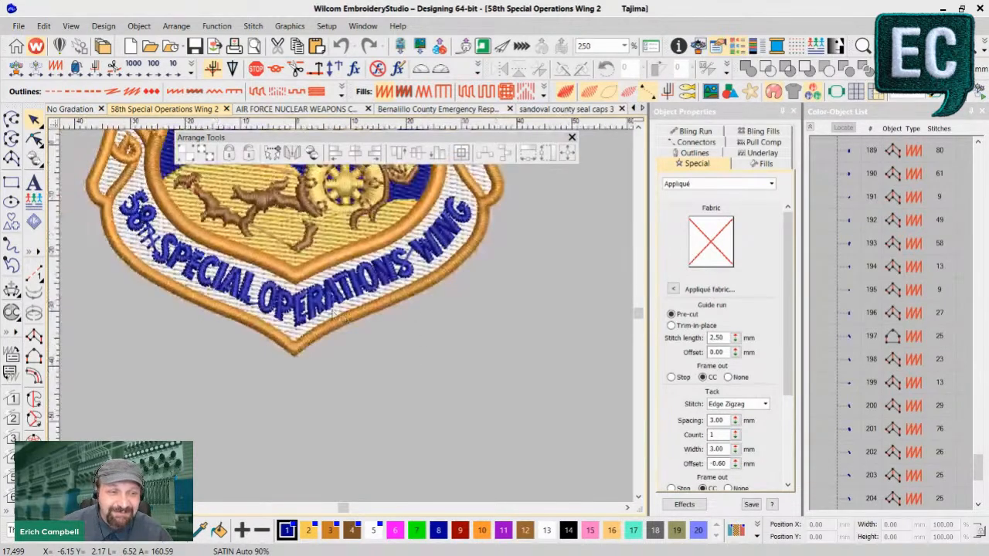
pyautogui.scroll(1, 333, 309)
pyautogui.scroll(1, 332, 308)
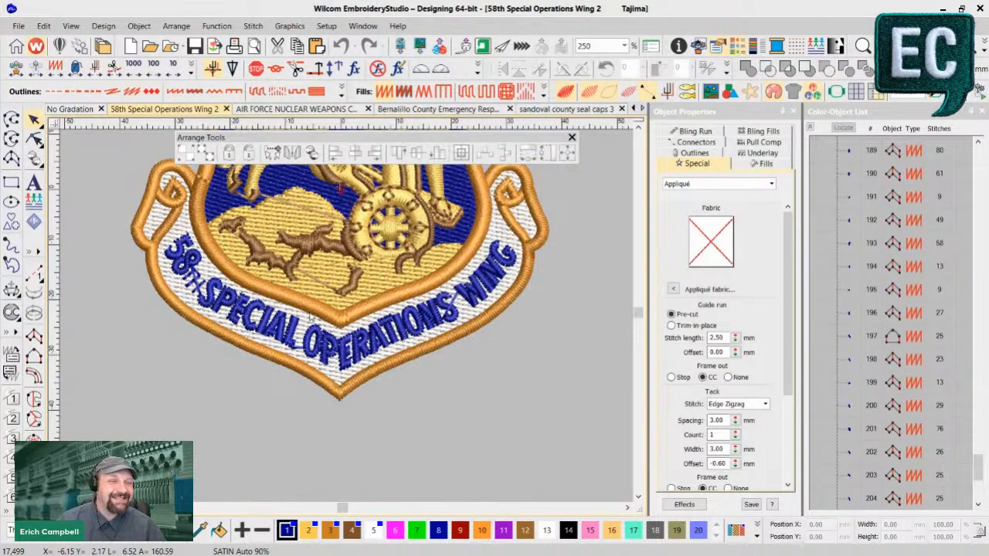
# - Show the Bernalillo County Emergency Response Team patch and compare its curved lettering with the separate BERNALILLO COUNTY arc
pyautogui.click(431, 109)
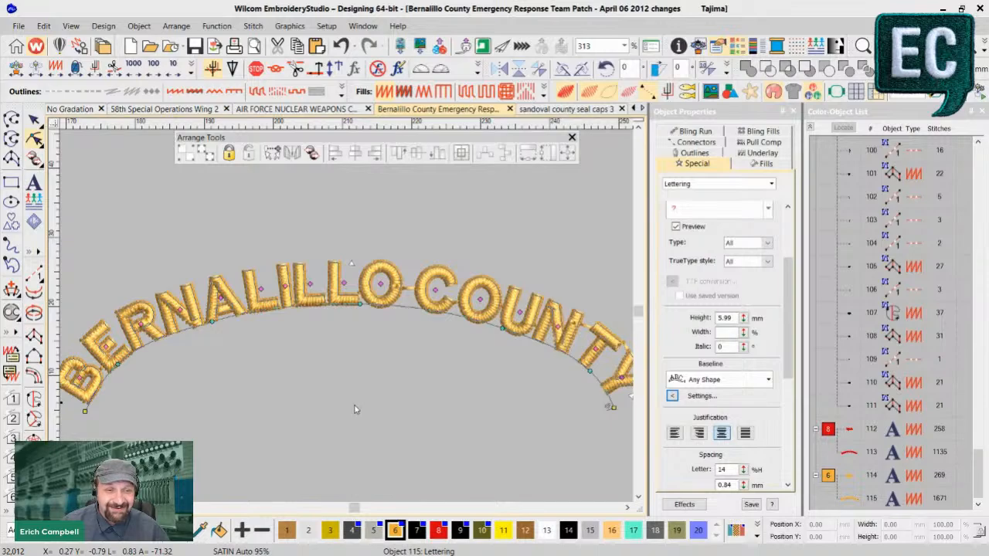
pyautogui.moveTo(353, 507); pyautogui.dragTo(347, 509)
pyautogui.scroll(1, 324, 363)
pyautogui.scroll(-4, 367, 293)
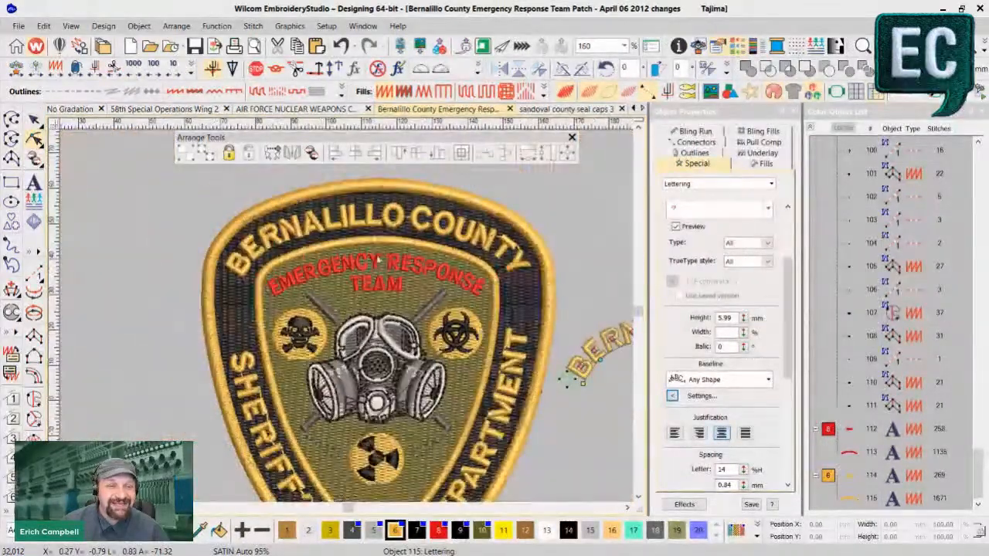
pyautogui.scroll(1, 376, 263)
pyautogui.scroll(1, 462, 309)
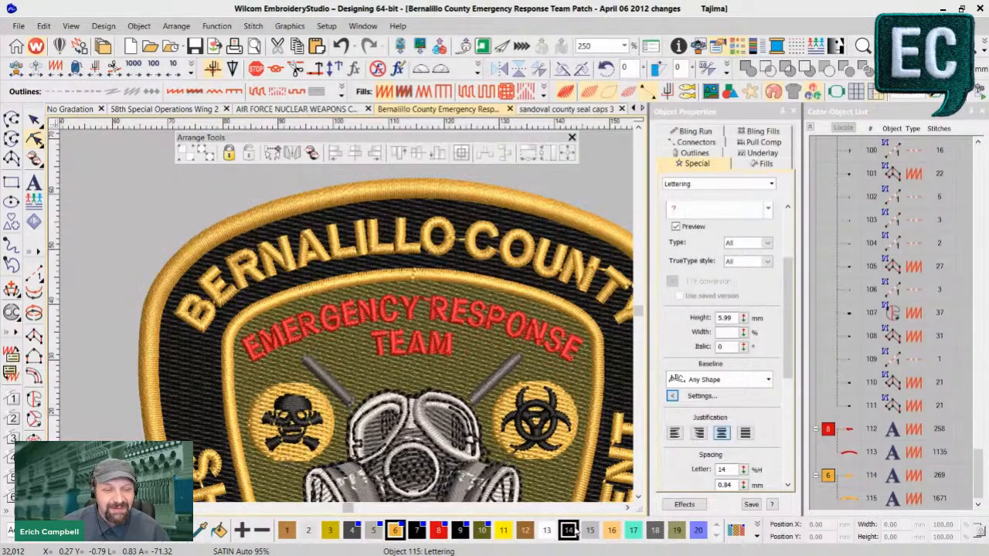
pyautogui.moveTo(349, 508); pyautogui.dragTo(354, 508)
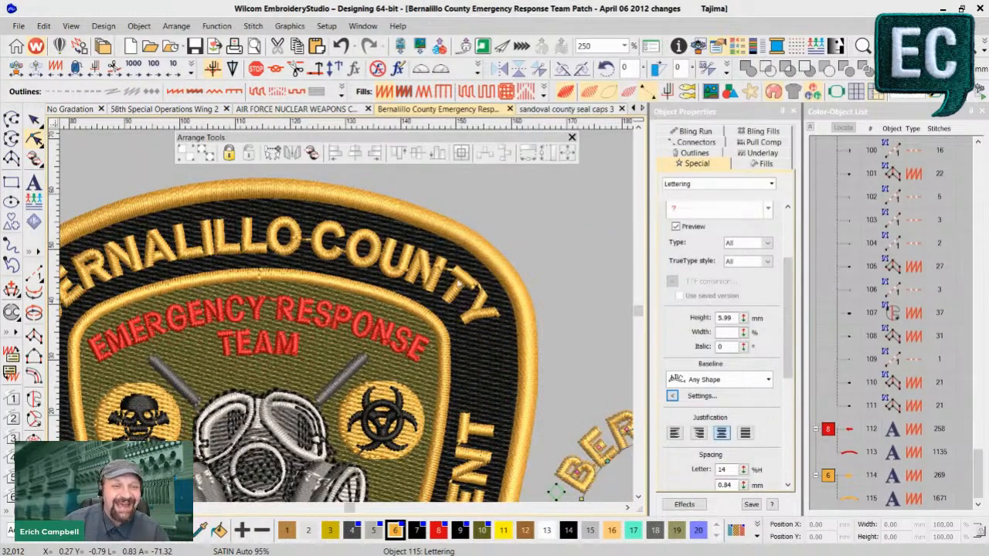
pyautogui.click(438, 283)
pyautogui.moveTo(426, 272); pyautogui.dragTo(431, 273)
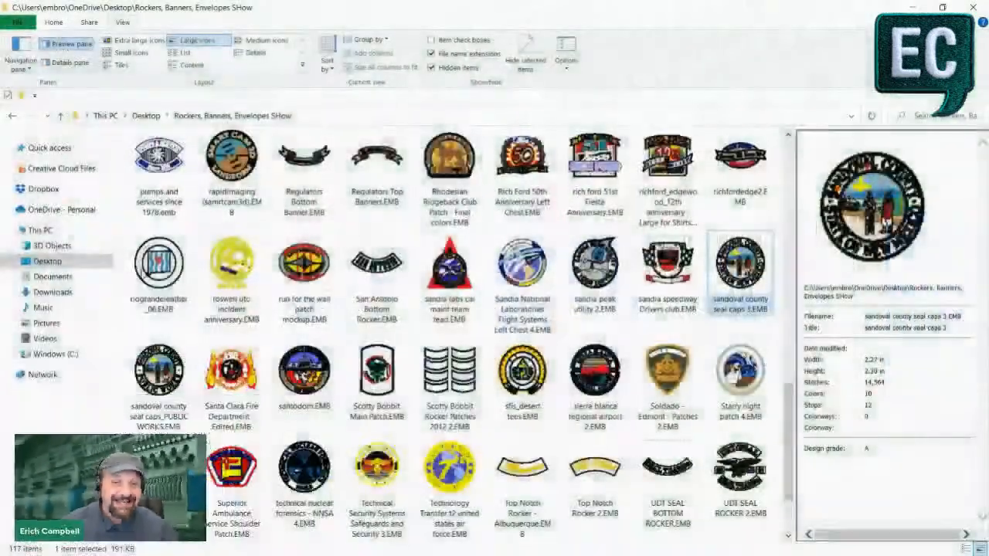
# - Browse the Rockers, Banners, Envelopes SHow folder, previewing 377 th Patch - No Gradation.EMB and pararescue browns.EMB as lettering examples
pyautogui.scroll(-1, 382, 398)
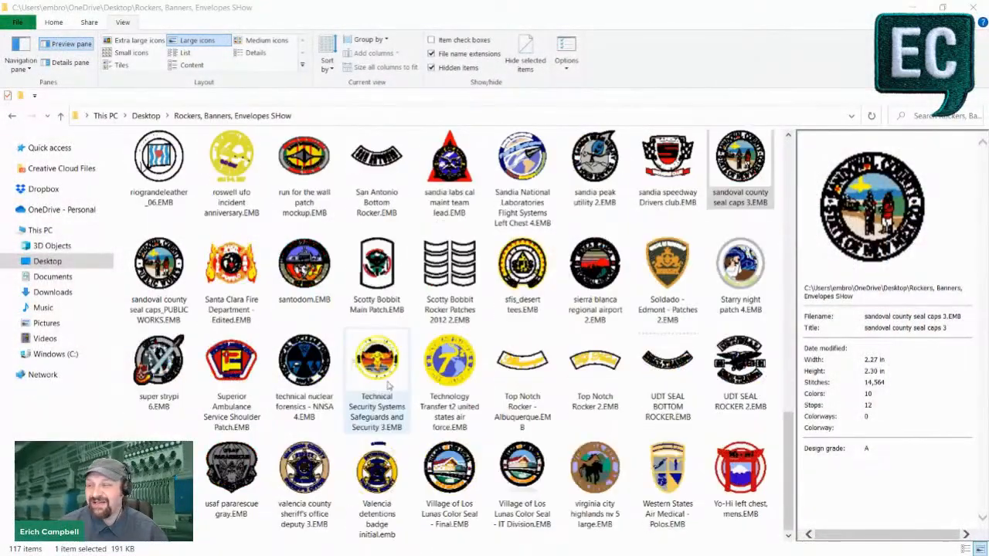
pyautogui.scroll(8, 390, 185)
pyautogui.scroll(4, 391, 189)
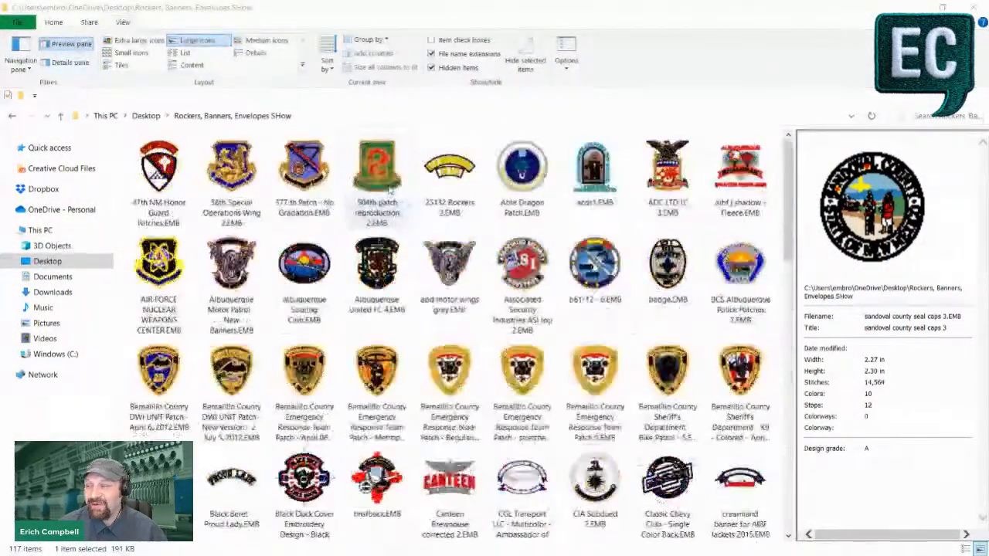
pyautogui.click(309, 174)
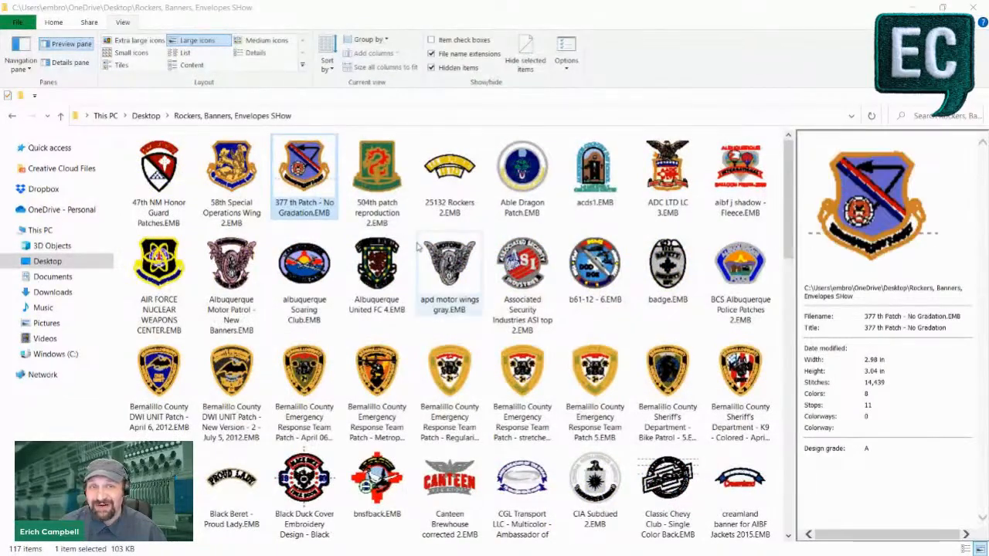
pyautogui.click(232, 174)
pyautogui.click(297, 174)
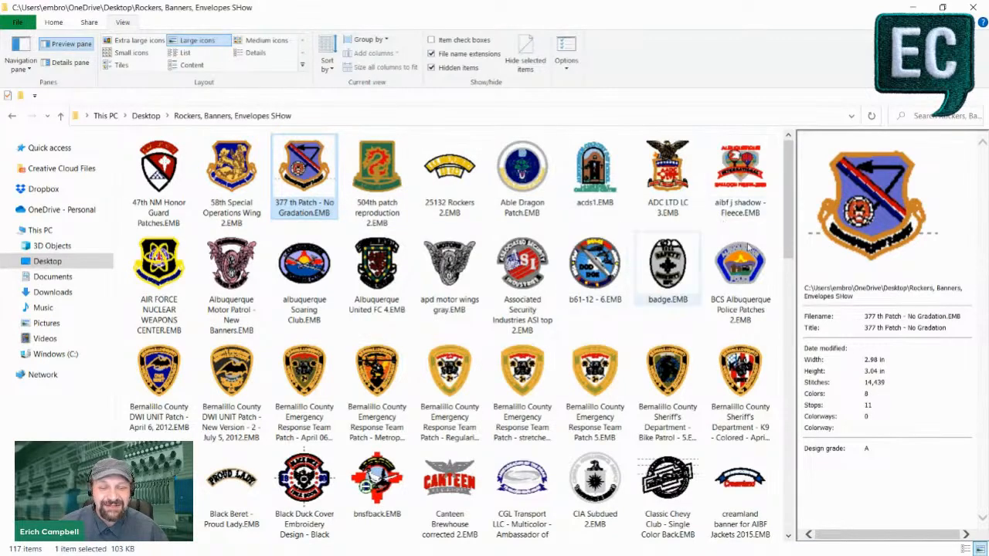
pyautogui.scroll(-1, 541, 258)
pyautogui.scroll(-6, 522, 255)
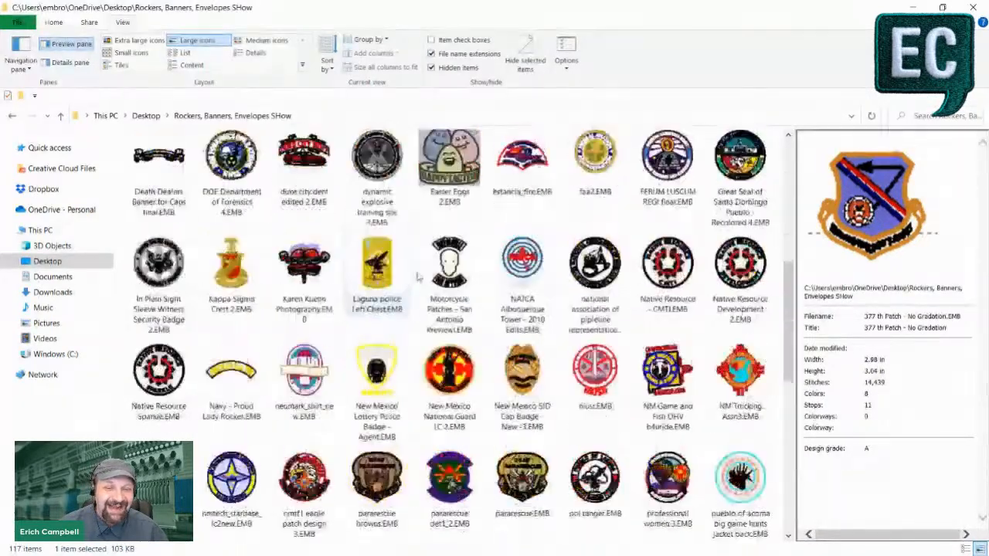
pyautogui.click(388, 259)
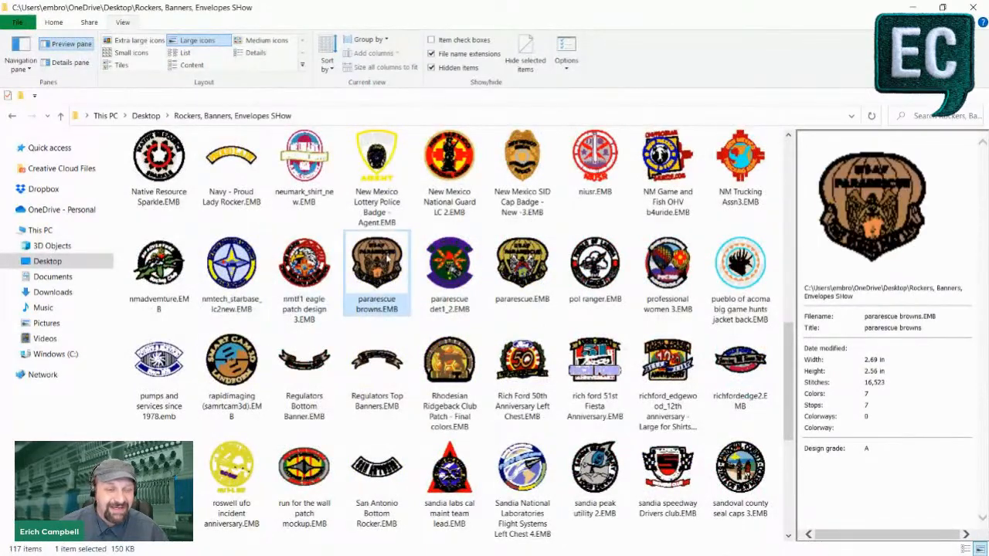
# - Preview pararescue.EMB for comparison and open pararescue browns.EMB in Wilcom EmbroideryStudio
pyautogui.click(531, 244)
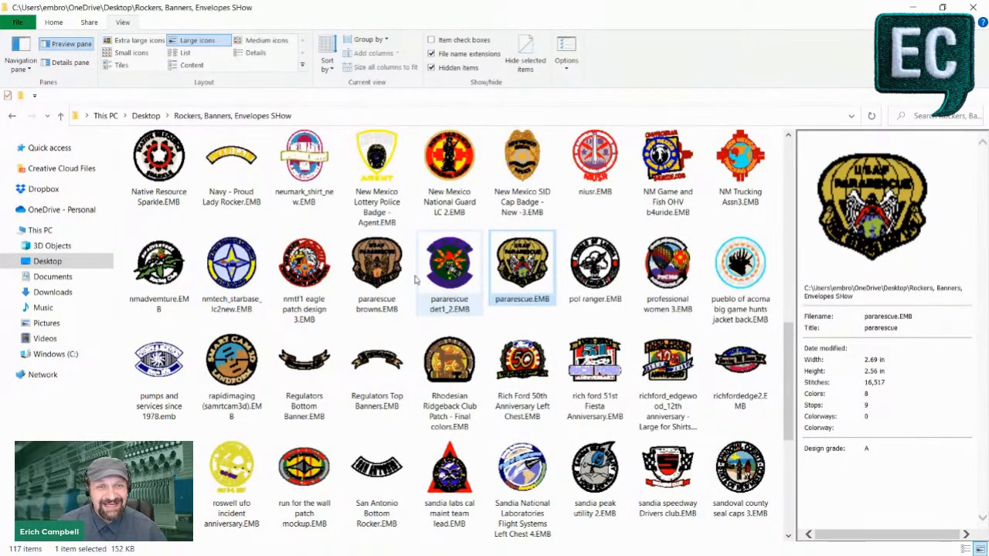
pyautogui.moveTo(375, 271)
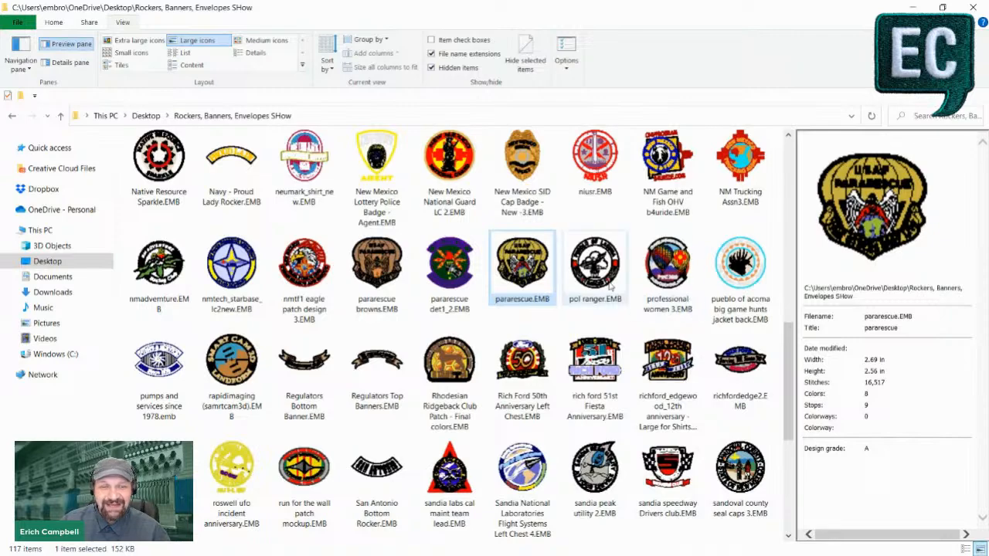
pyautogui.click(380, 259)
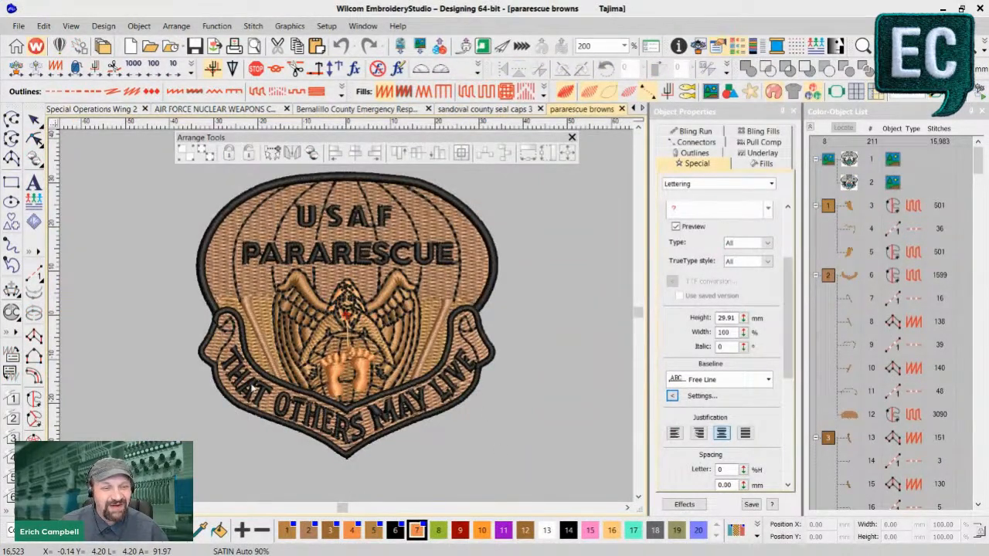
# - Examine how the THAT OTHERS MAY LIVE lettering follows the pointed banner, checking MAY LIVE up close and the banner as a whole
pyautogui.scroll(4, 490, 364)
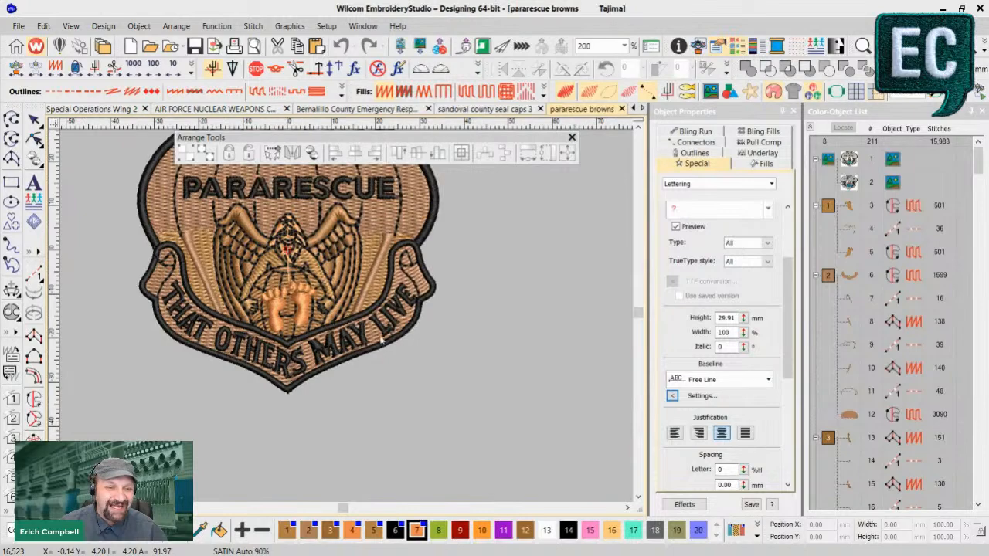
pyautogui.scroll(3, 349, 320)
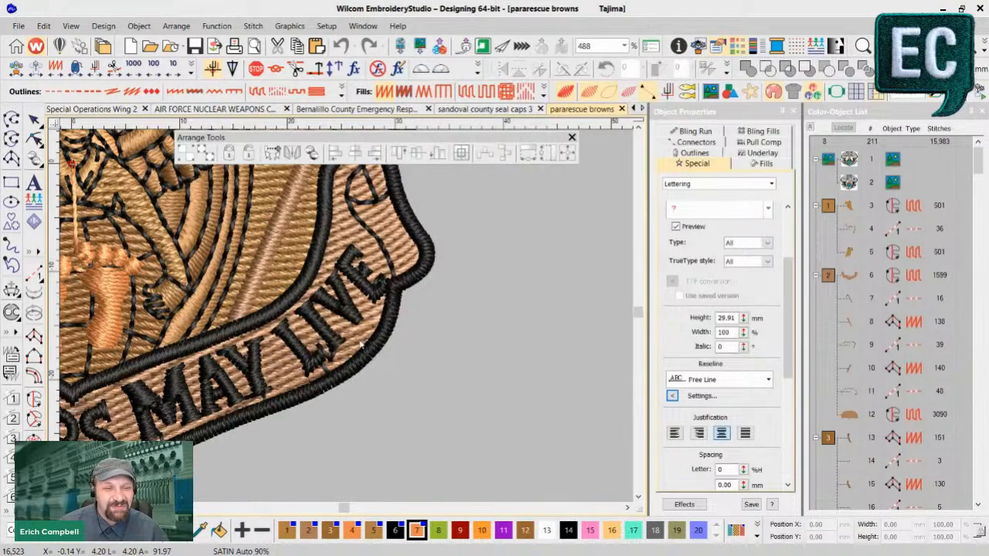
pyautogui.scroll(-3, 366, 422)
pyautogui.moveTo(482, 423); pyautogui.dragTo(481, 423)
pyautogui.moveTo(343, 509); pyautogui.dragTo(341, 507)
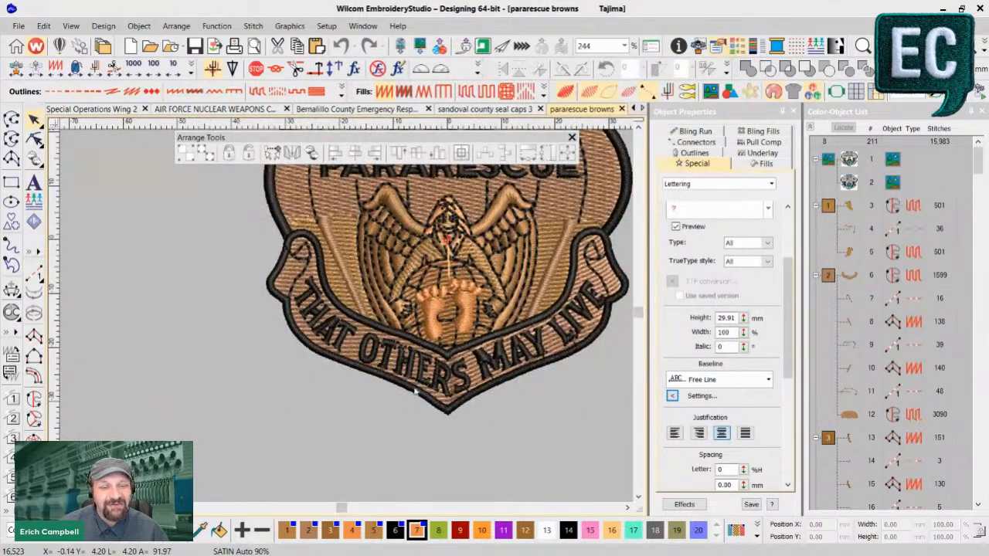
# - Return to the Rockers, Banners, Envelopes SHow folder in File Explorer and look through its patch and banner thumbnails for more lettering examples
pyautogui.click(279, 467)
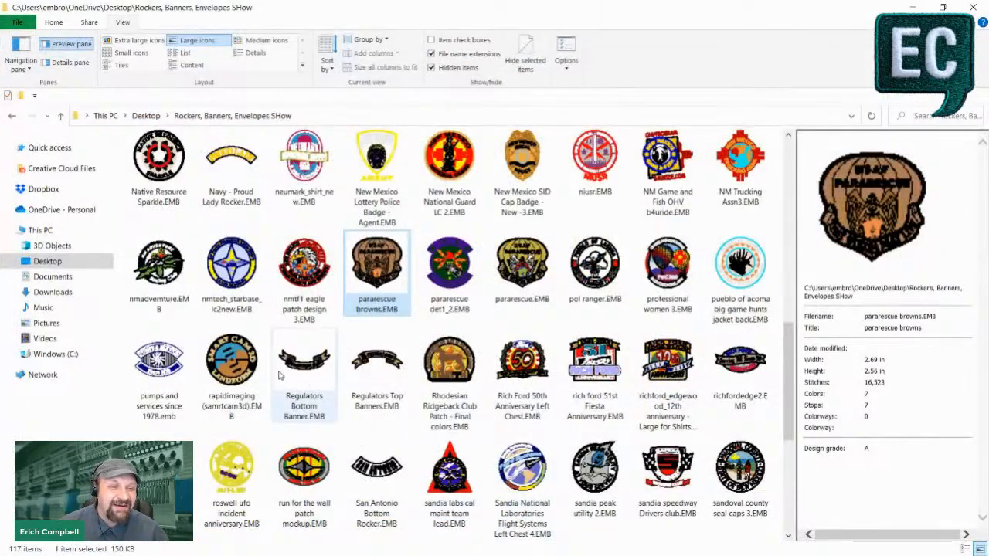
pyautogui.scroll(-1, 279, 376)
pyautogui.scroll(1, 484, 327)
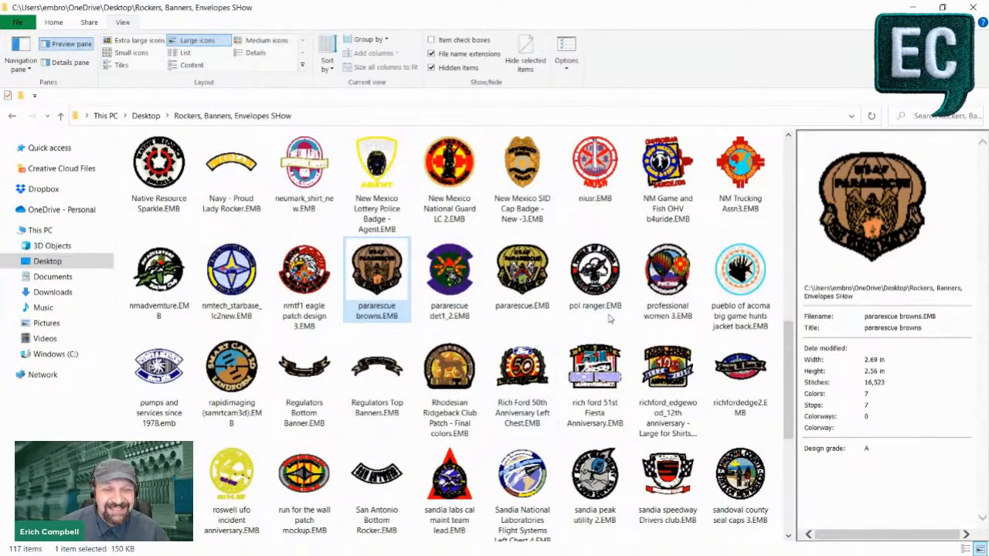
pyautogui.scroll(-1, 599, 379)
pyautogui.scroll(-1, 541, 348)
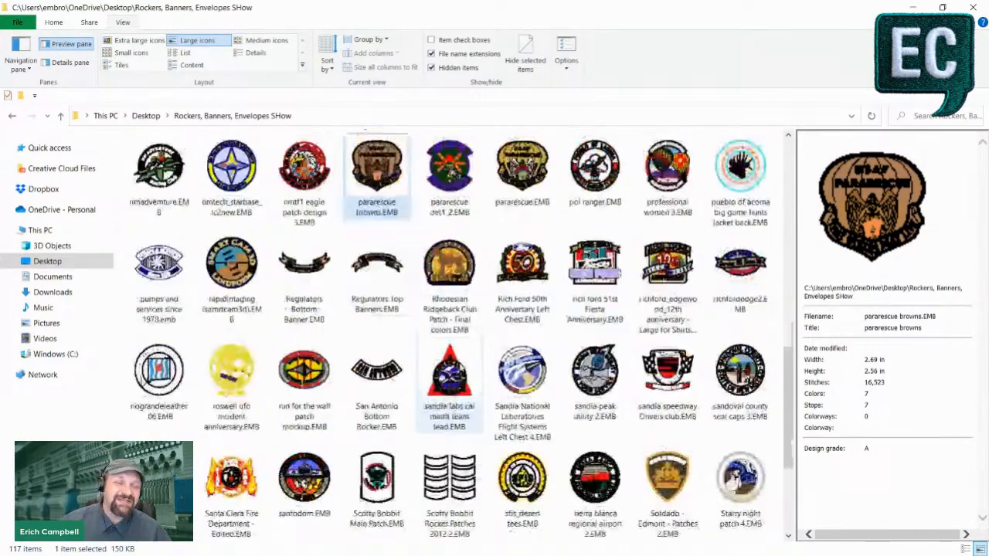
pyautogui.scroll(3, 495, 311)
pyautogui.scroll(1, 495, 311)
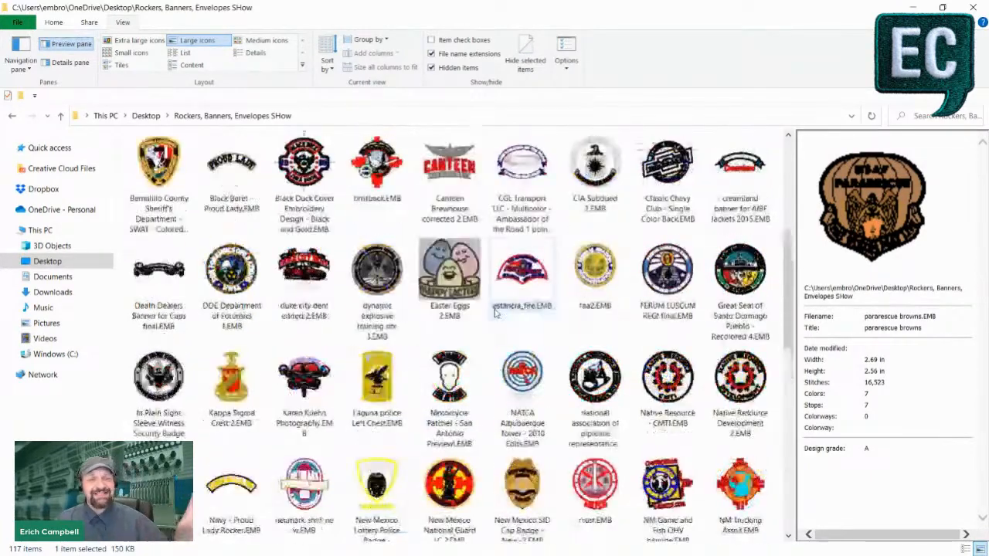
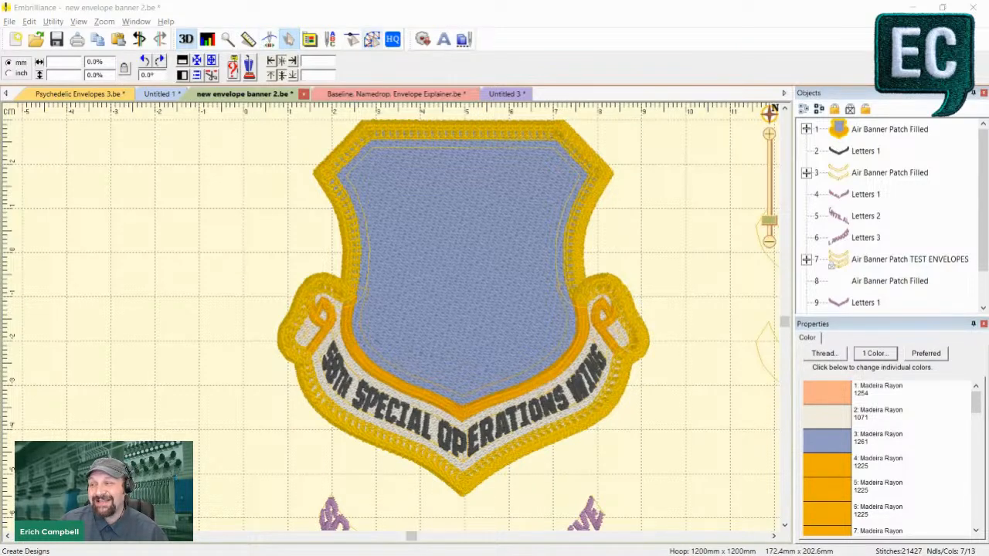
# - Draw a closed six-point straight-edged outline, about 60 by 28 mm, around the 58TH SPECIAL OPERATIONS WING banner lettering
pyautogui.click(371, 39)
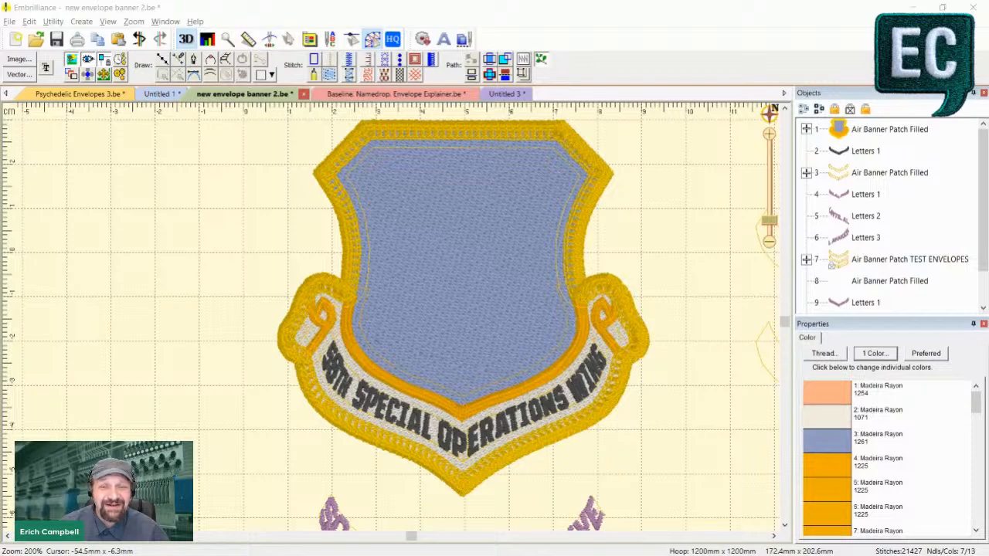
pyautogui.click(168, 276)
pyautogui.scroll(-2, 199, 302)
pyautogui.scroll(2, 199, 302)
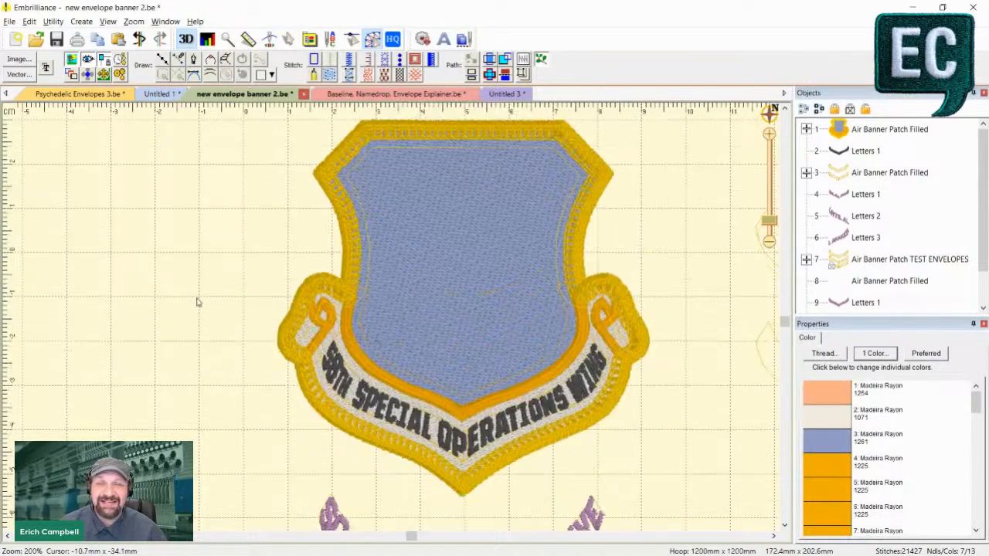
pyautogui.scroll(2, 174, 312)
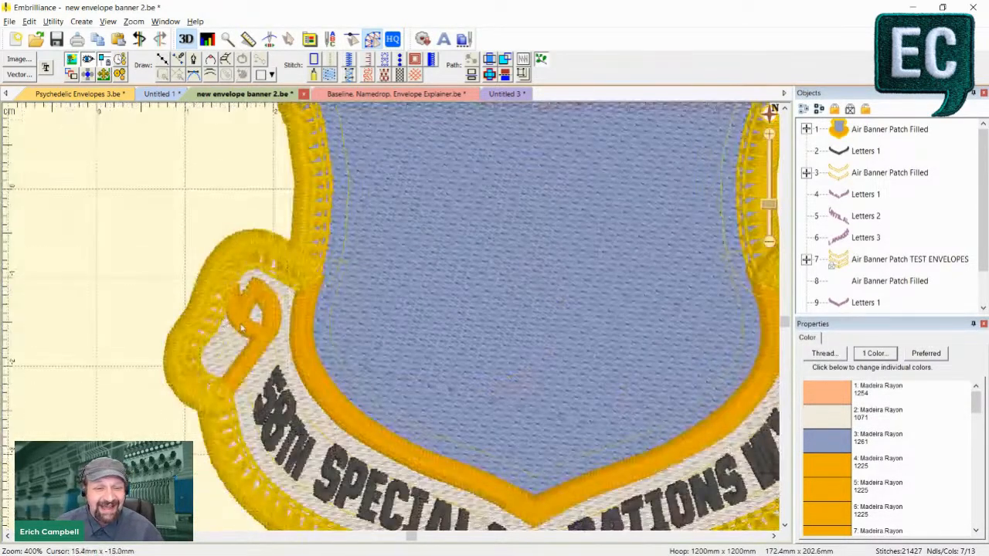
pyautogui.scroll(-2, 244, 328)
pyautogui.scroll(-2, 241, 183)
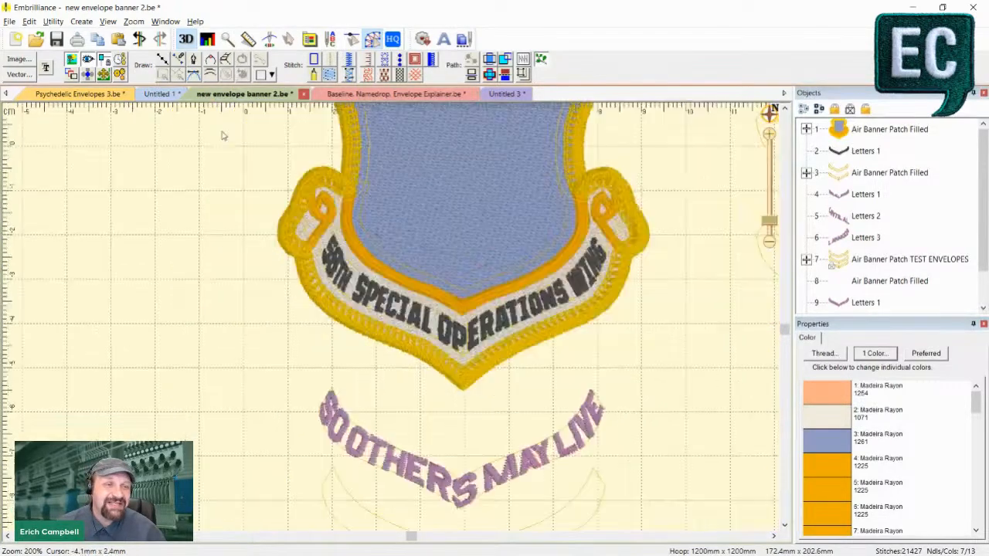
pyautogui.click(162, 59)
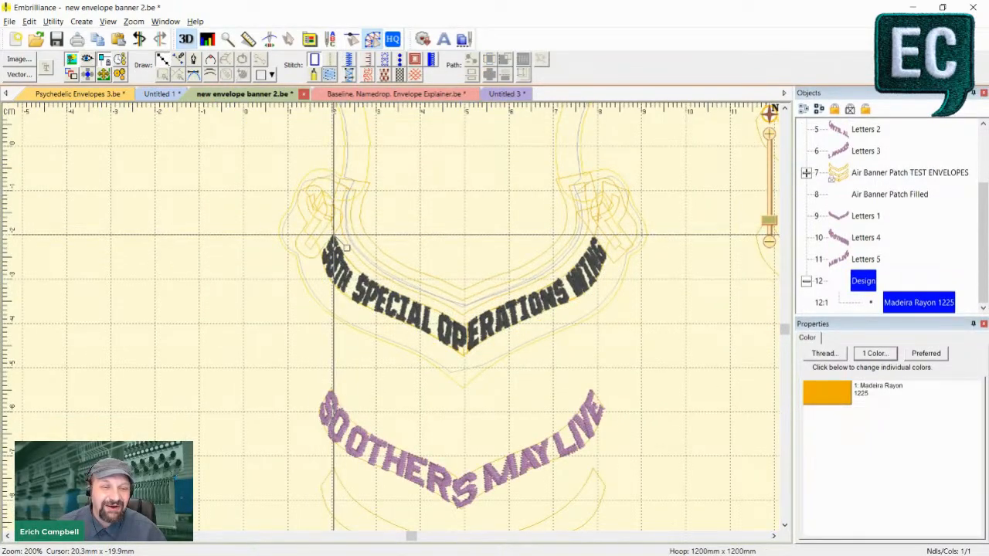
pyautogui.click(333, 234)
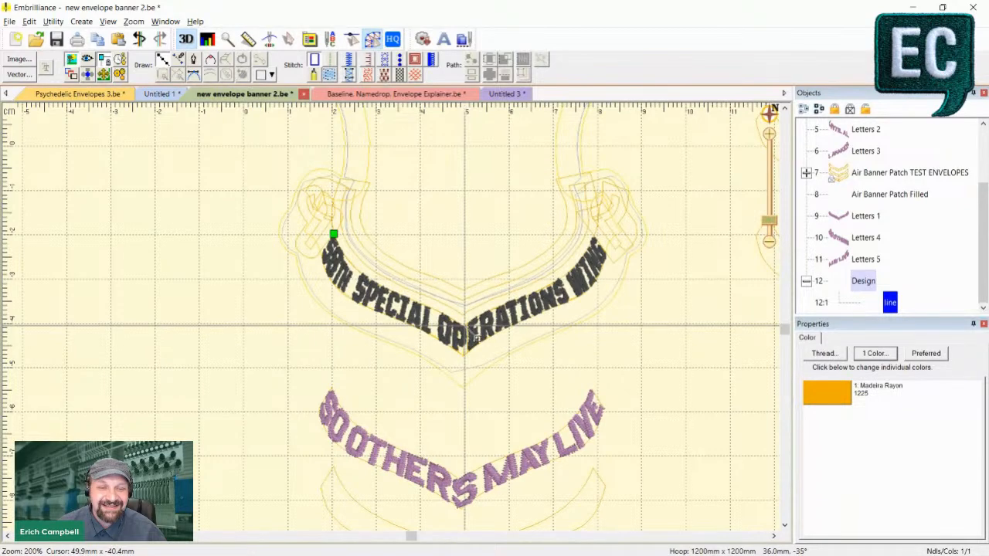
pyautogui.click(464, 324)
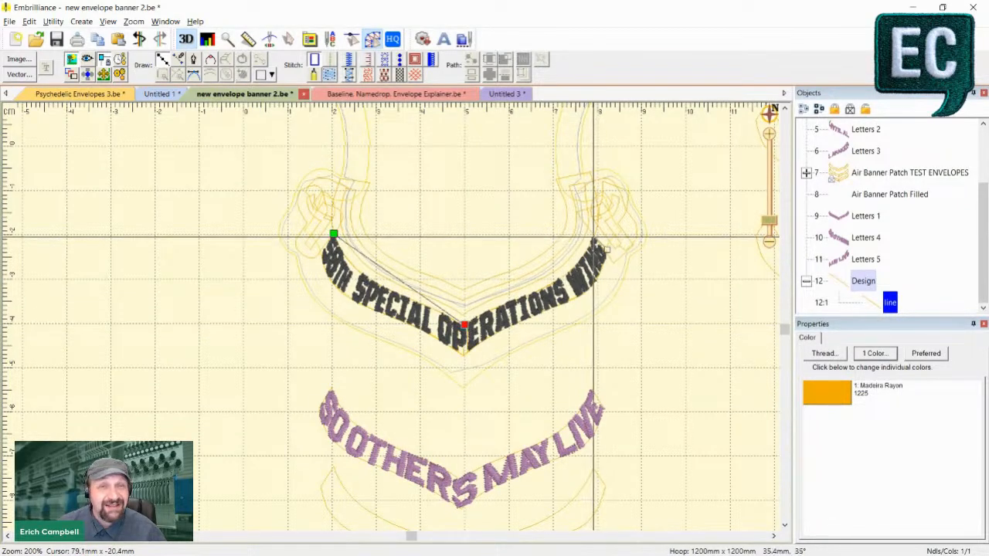
pyautogui.click(595, 234)
pyautogui.click(597, 276)
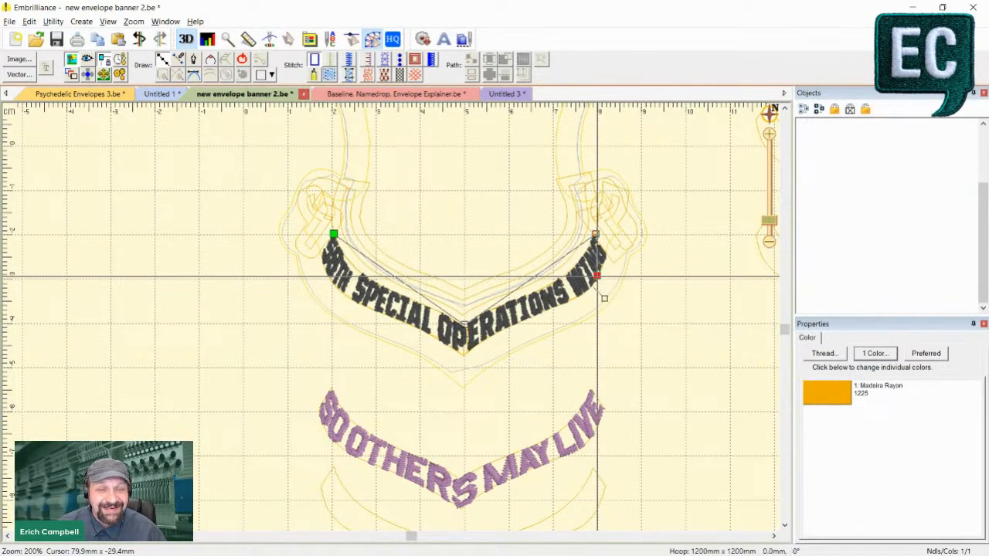
pyautogui.press('Return')
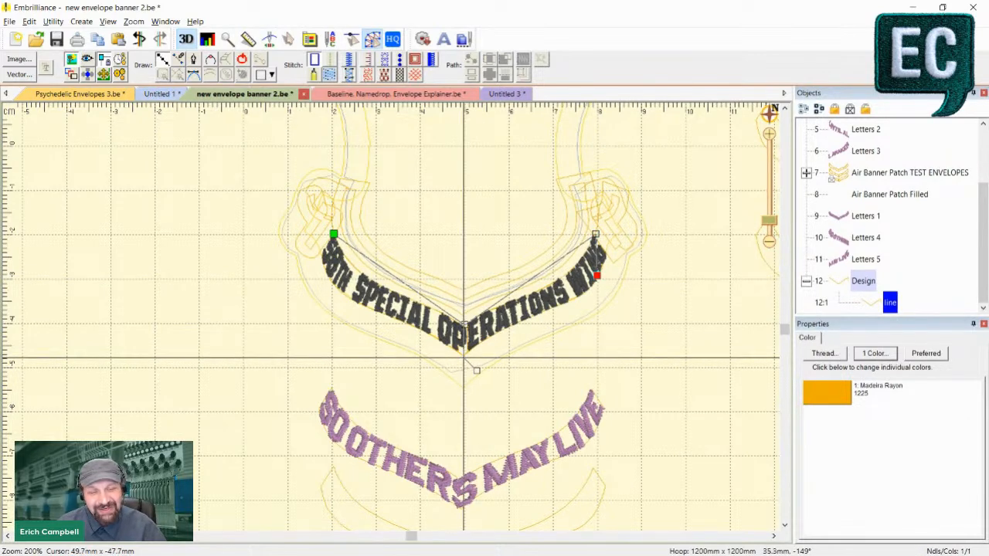
pyautogui.click(463, 357)
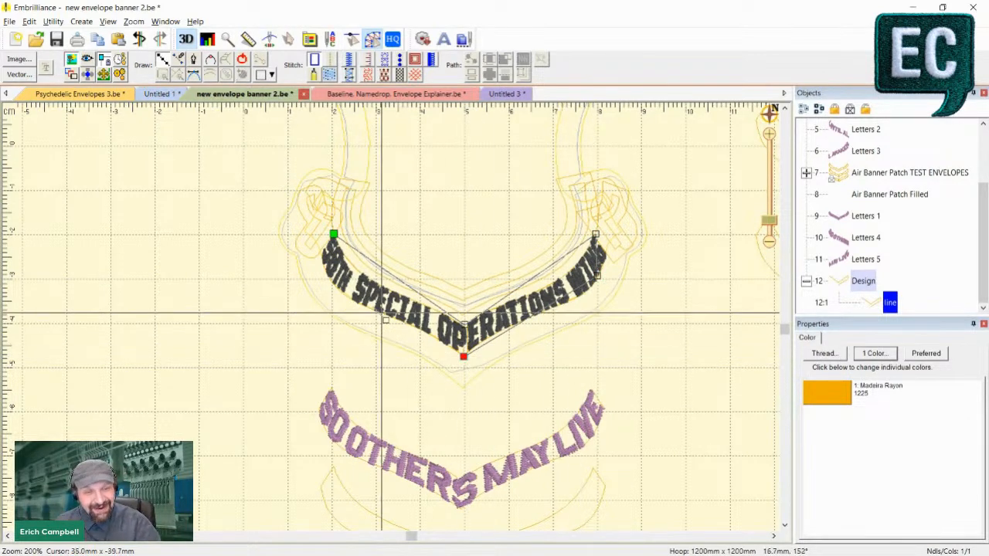
pyautogui.click(332, 279)
pyautogui.click(243, 61)
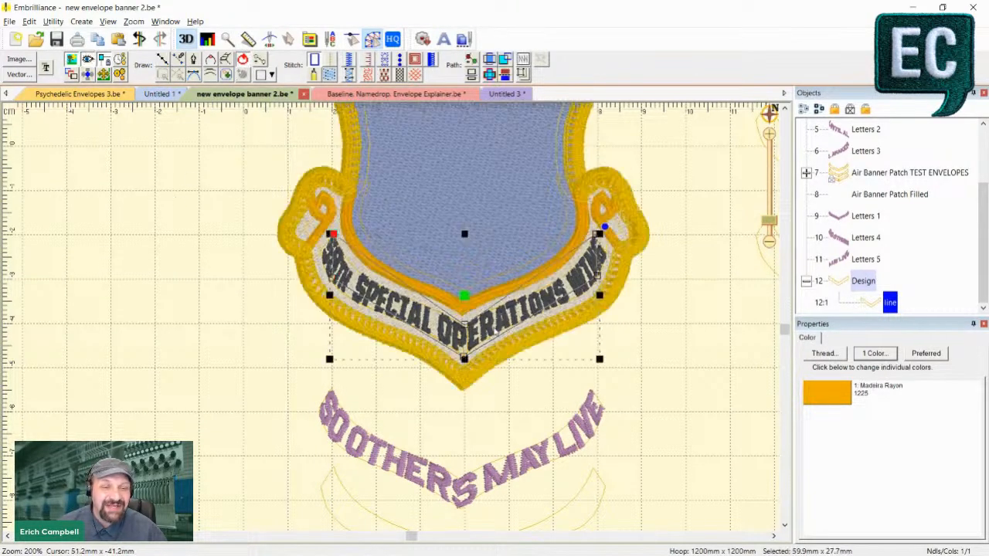
# - Convert the outline's upper edge above SPECIAL into a curve and adjust its control handles to follow the lettering's top edge
pyautogui.click(464, 325)
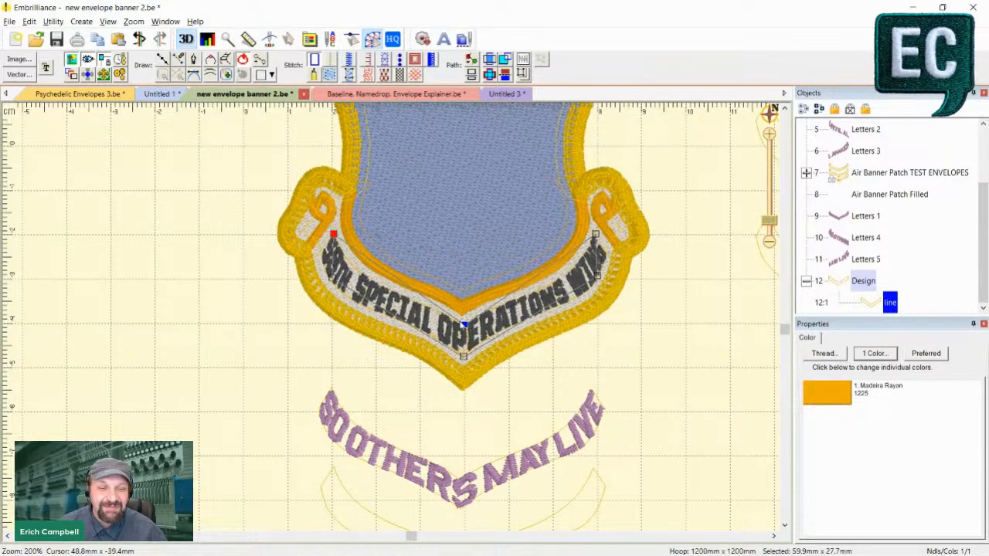
pyautogui.scroll(1, 464, 325)
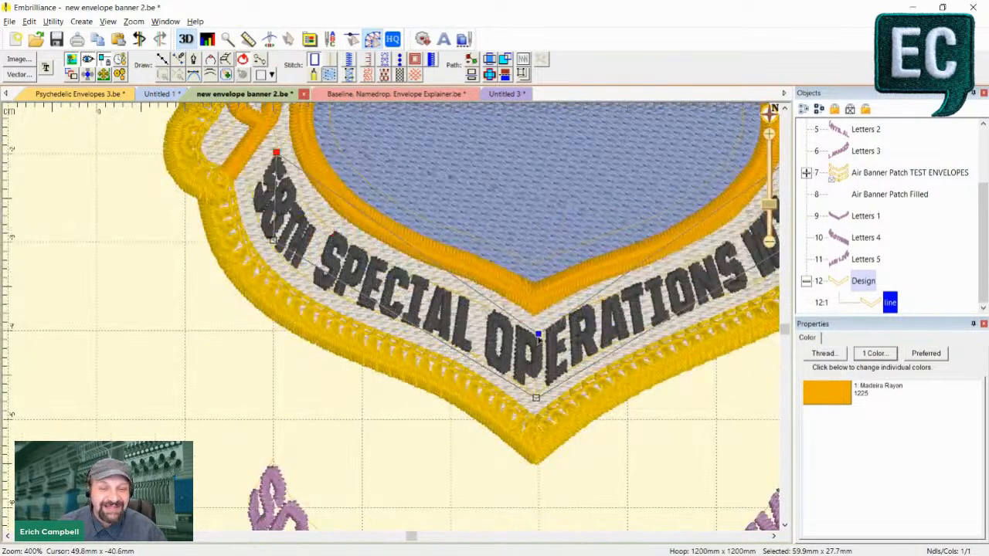
pyautogui.rightClick(539, 335)
pyautogui.click(563, 356)
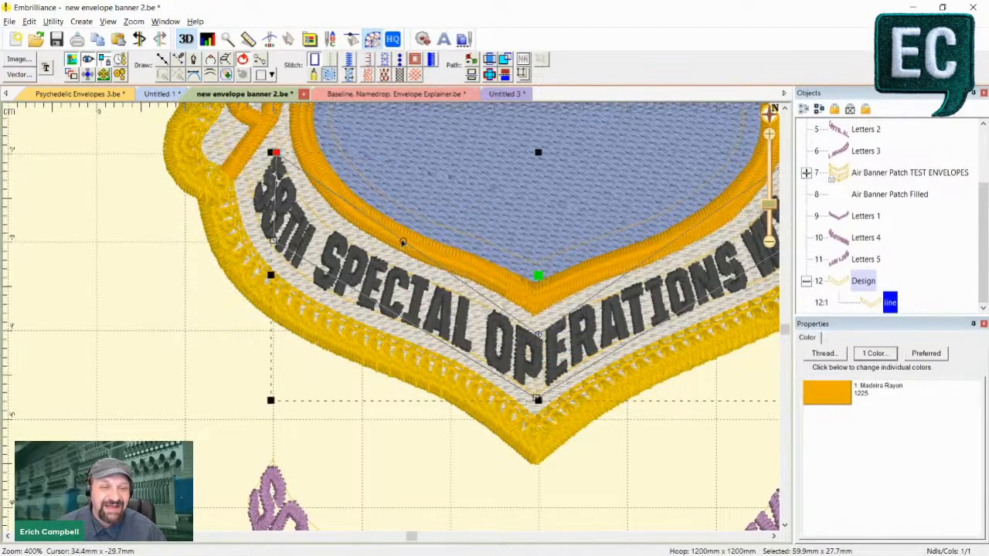
pyautogui.moveTo(403, 244); pyautogui.dragTo(388, 265)
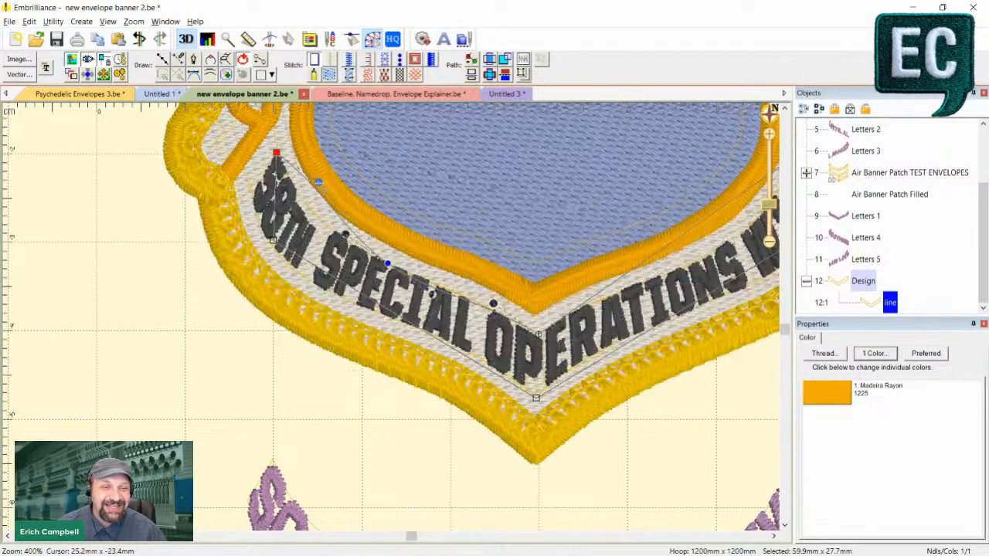
pyautogui.moveTo(318, 183); pyautogui.dragTo(295, 209)
pyautogui.moveTo(346, 234); pyautogui.dragTo(335, 242)
pyautogui.click(380, 309)
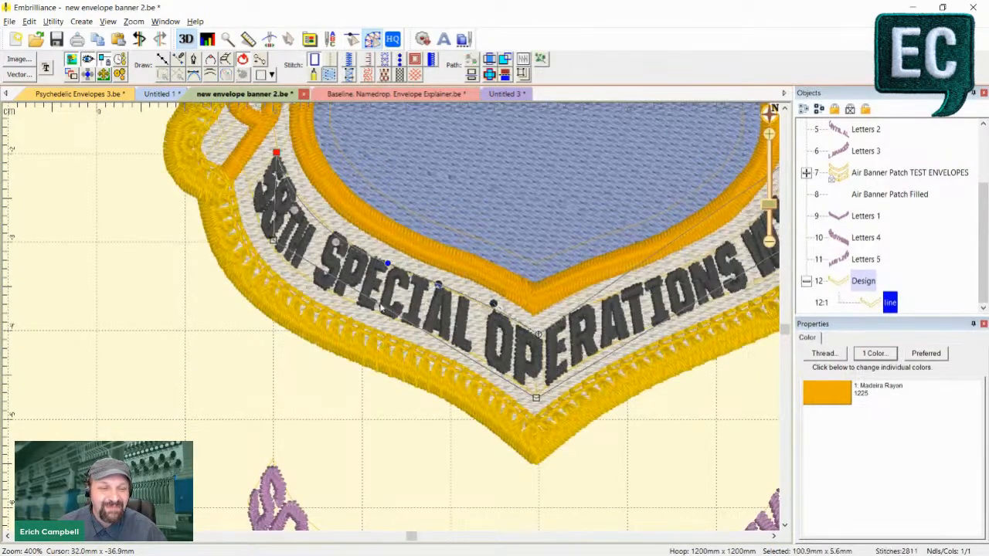
pyautogui.click(345, 252)
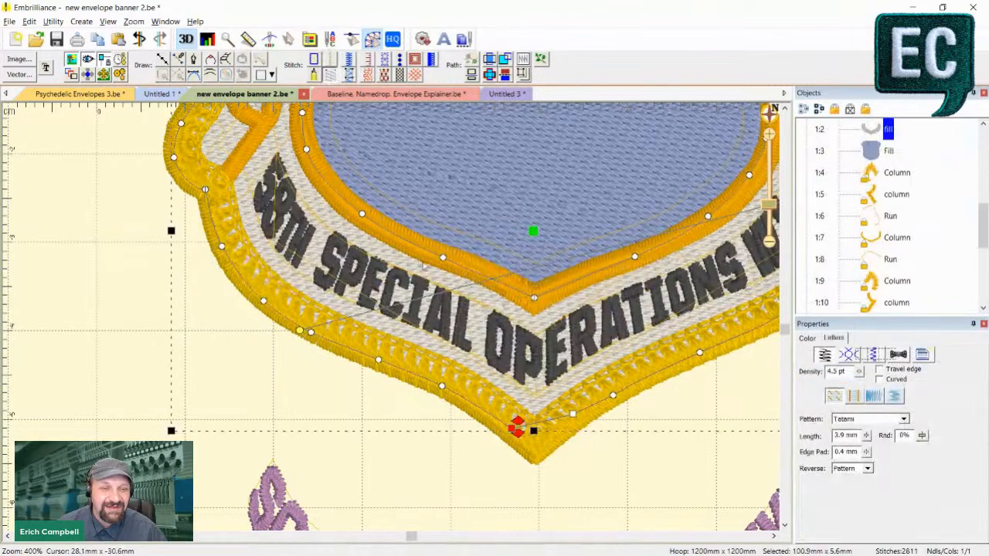
pyautogui.click(212, 323)
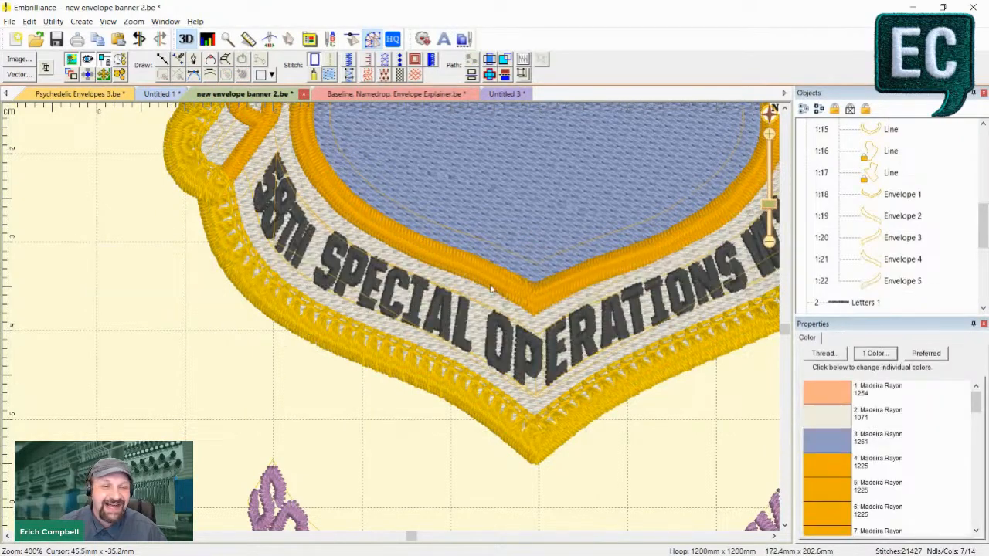
# - Undo the curve edits on the banner outline and turn off the 3D stitch view
pyautogui.hotkey('ctrl', 'z')
pyautogui.scroll(-3, 520, 328)
pyautogui.hotkey('ctrl', 'z')
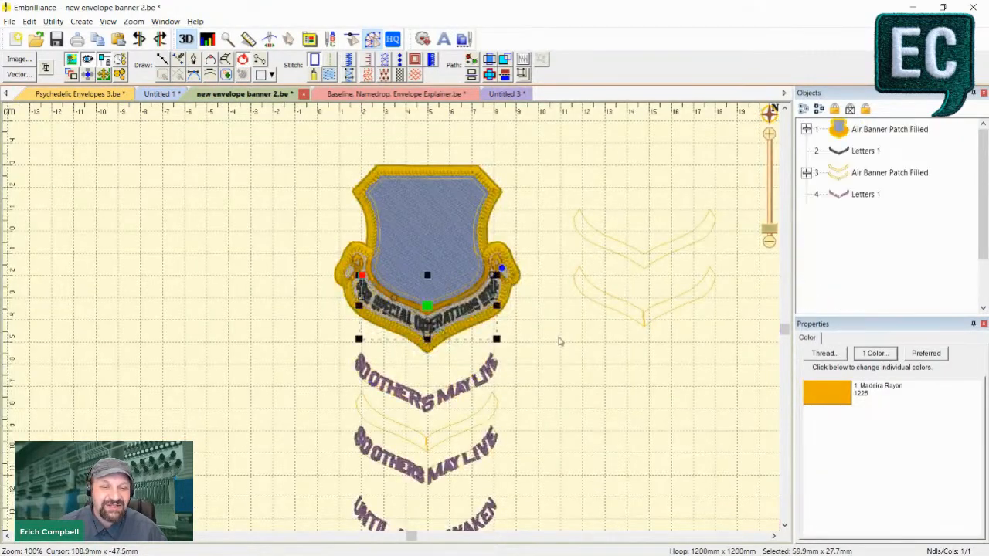
pyautogui.press('3')
pyautogui.scroll(2, 452, 315)
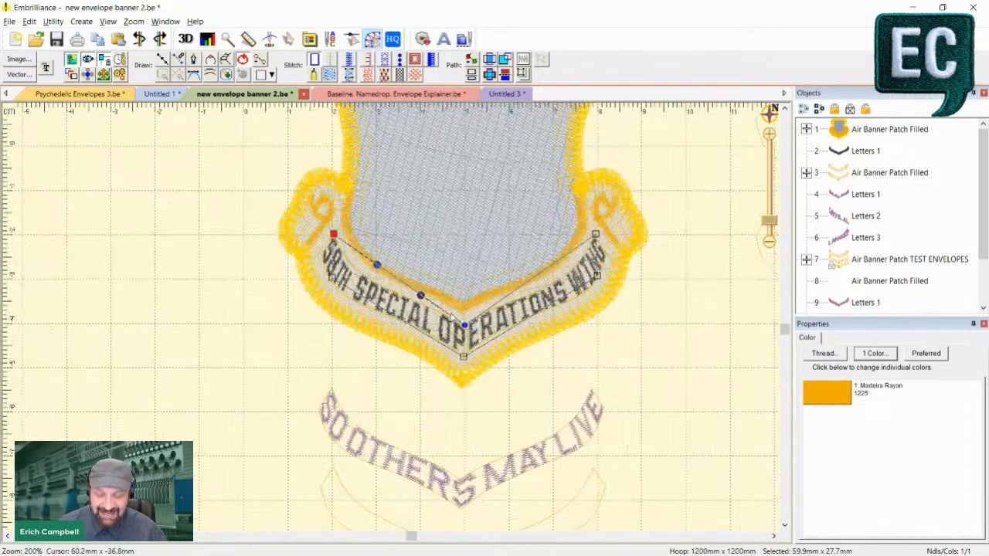
# - Remove the straight-edged outline from the banner lettering and return to Selection mode
pyautogui.click(453, 316)
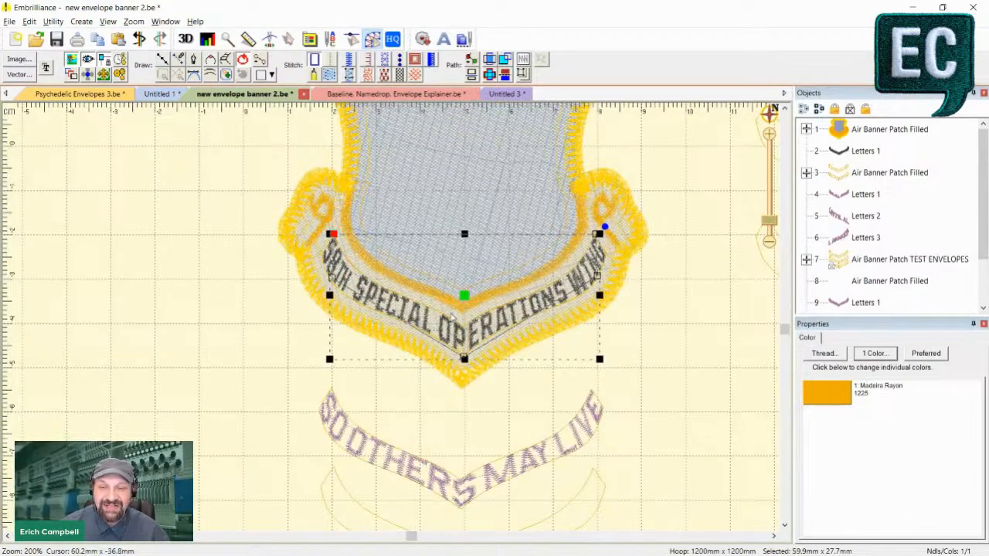
pyautogui.click(453, 315)
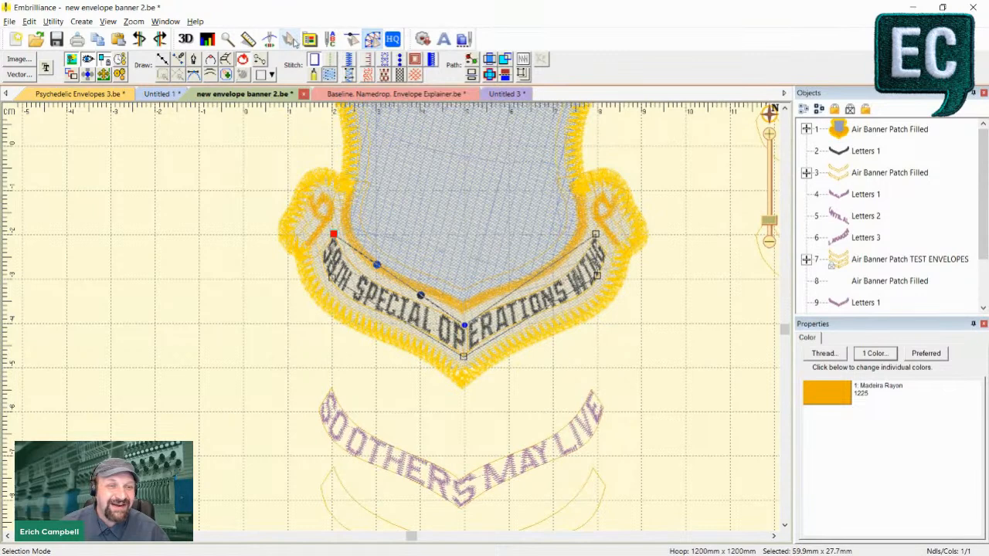
pyautogui.click(291, 40)
pyautogui.press('Escape')
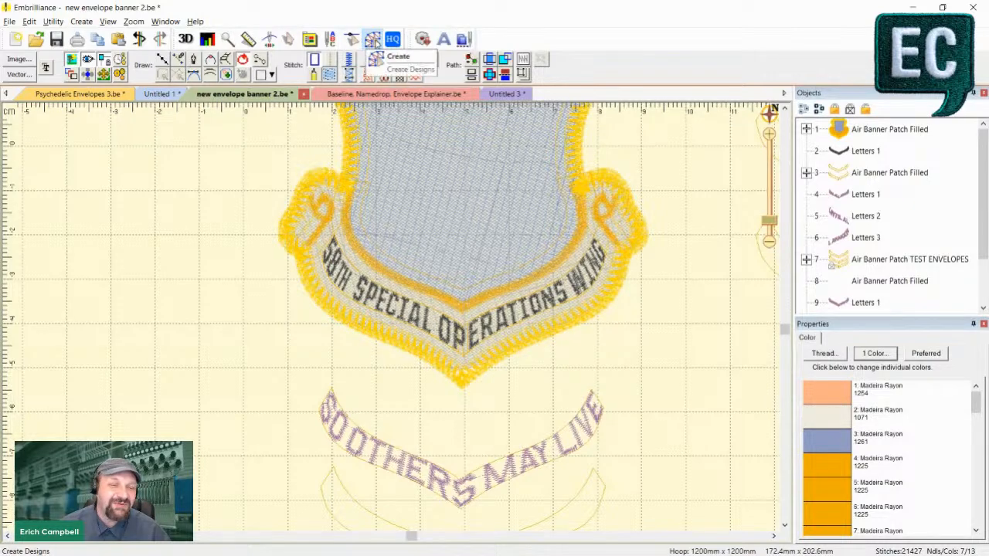
# - Draw a new closed outline, about 60 by 28 mm, around the banner lettering with a curve point midway along each slanted edge
pyautogui.click(164, 59)
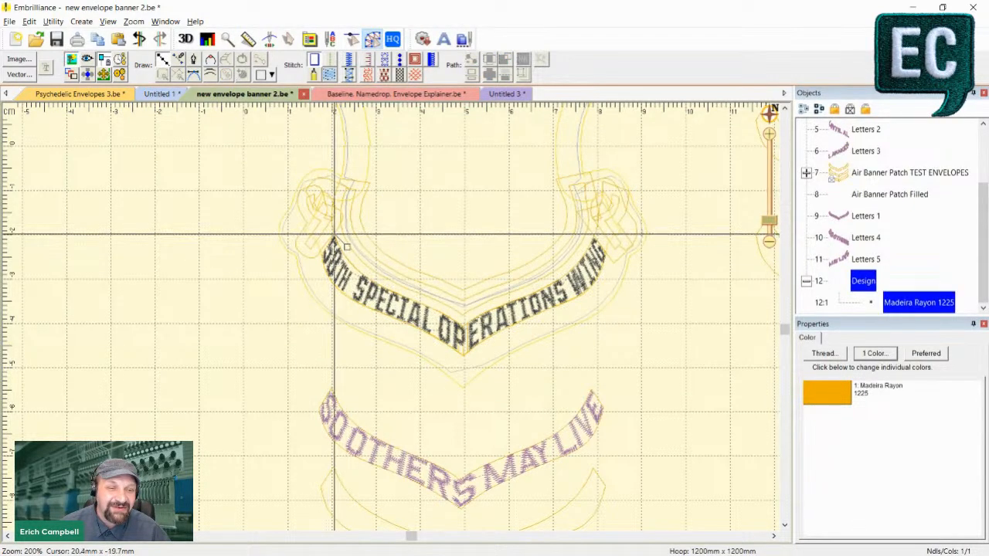
pyautogui.click(333, 233)
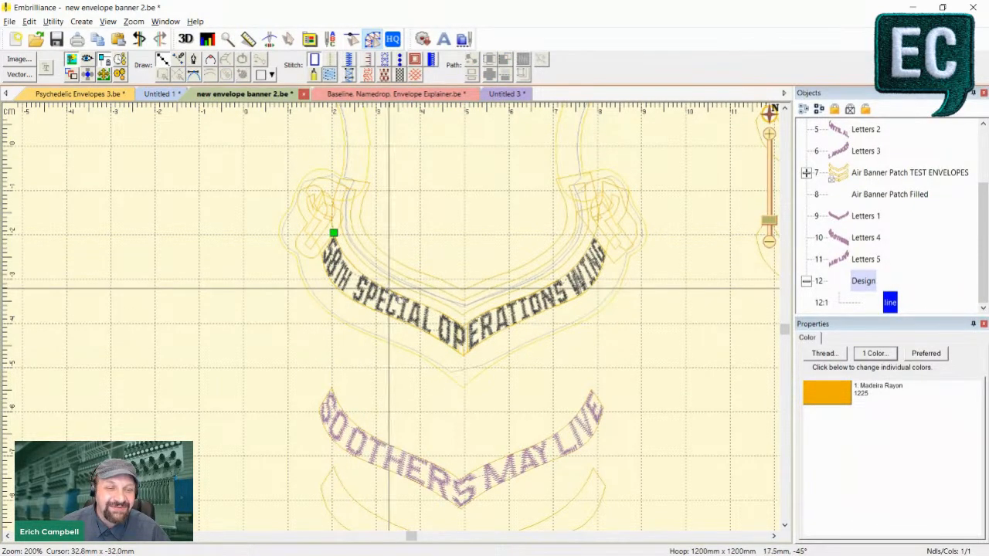
pyautogui.click(390, 290)
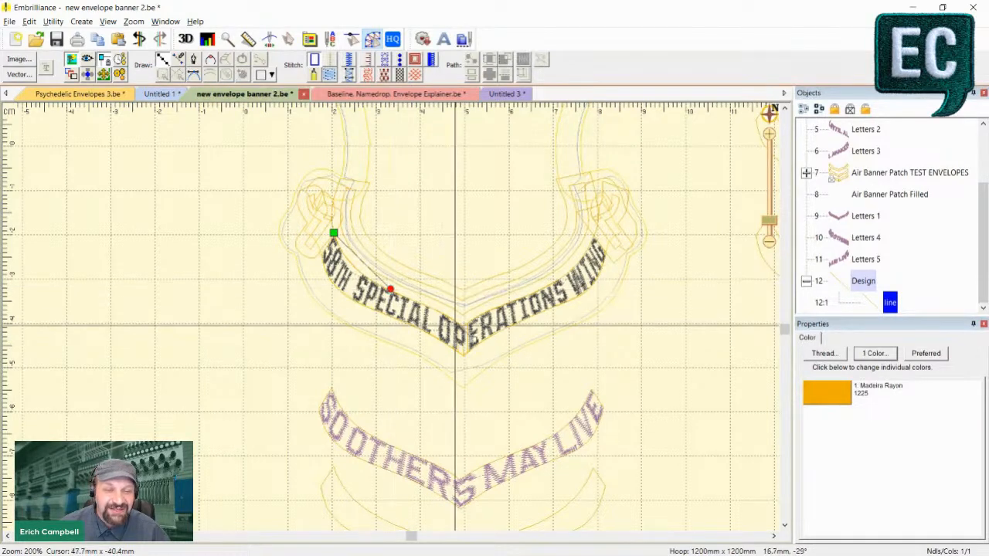
pyautogui.click(462, 327)
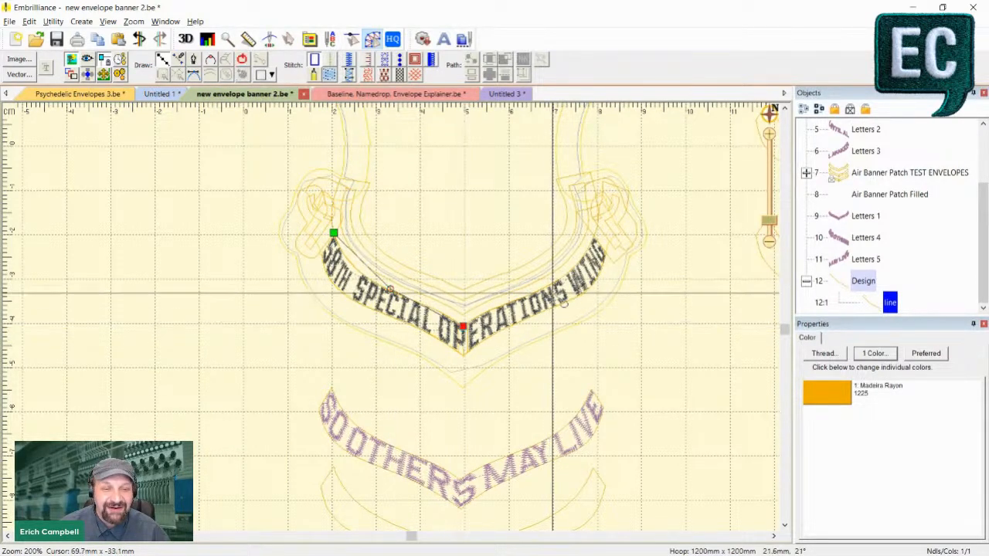
pyautogui.click(535, 292)
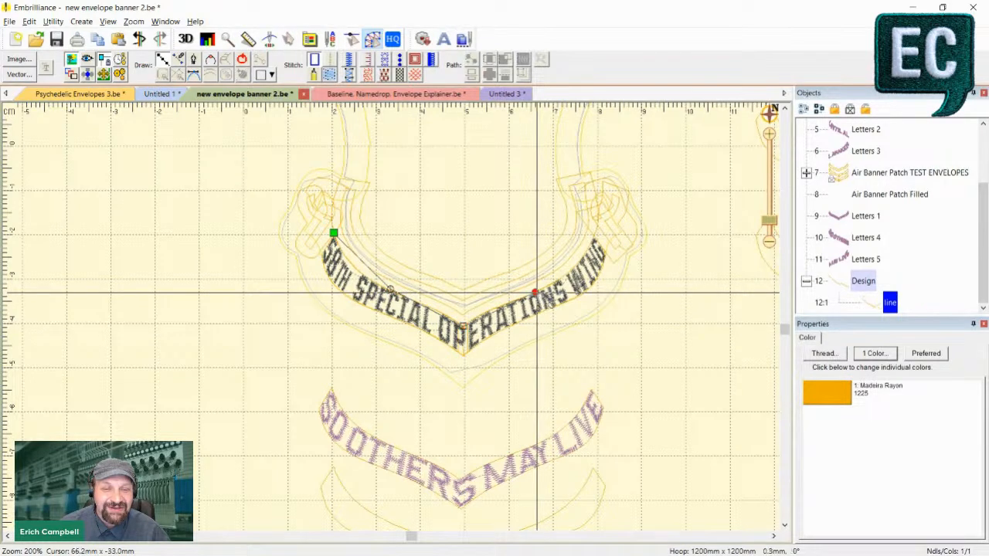
pyautogui.click(594, 235)
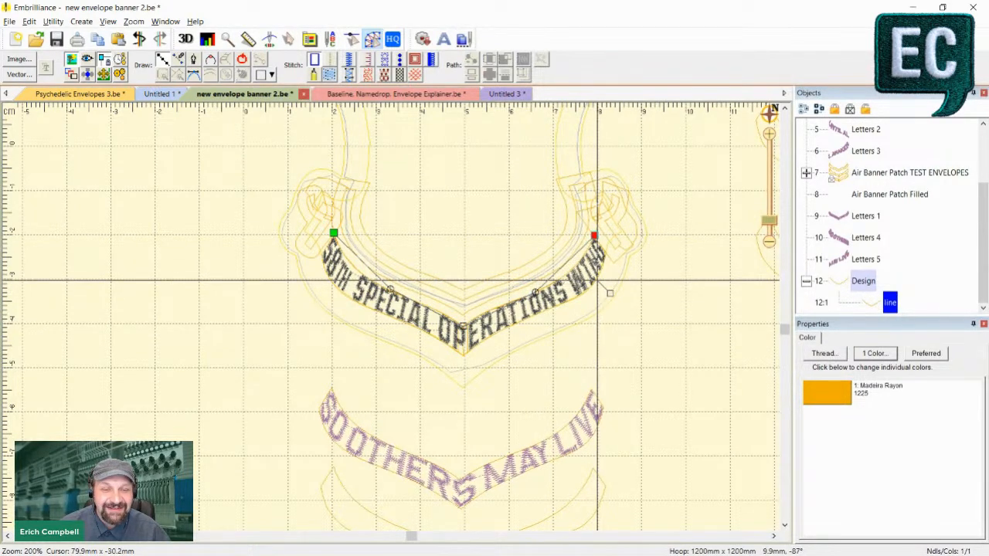
pyautogui.click(597, 279)
pyautogui.click(543, 312)
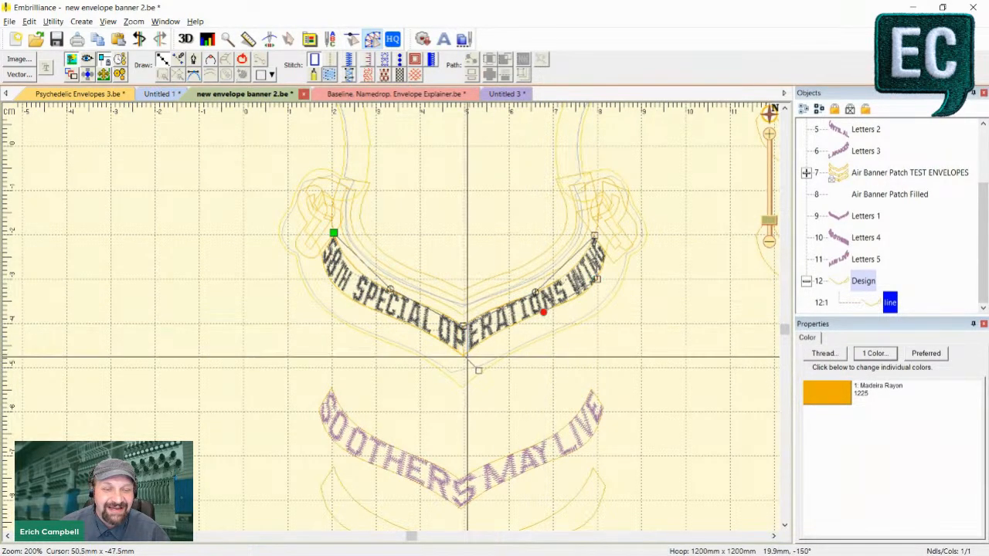
pyautogui.click(464, 354)
pyautogui.click(381, 313)
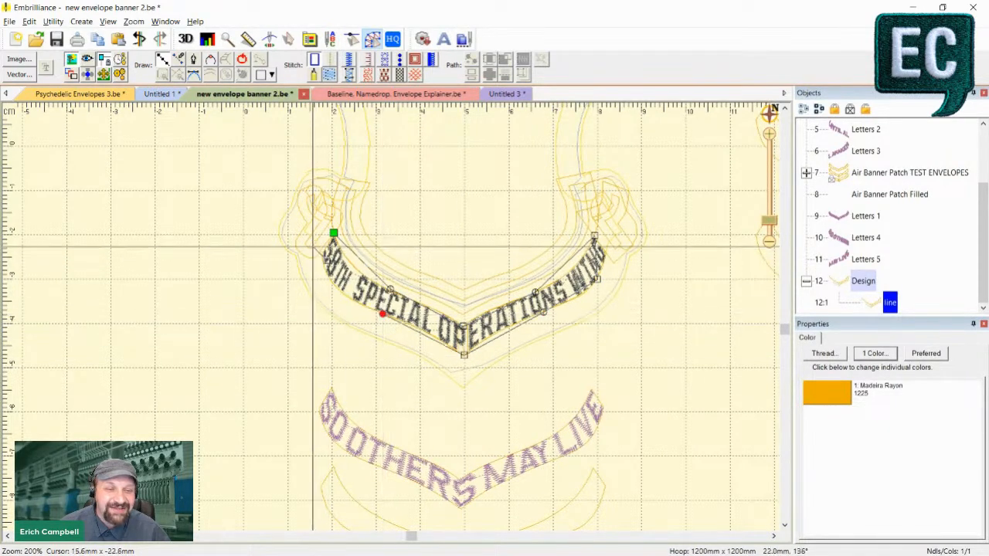
pyautogui.click(331, 275)
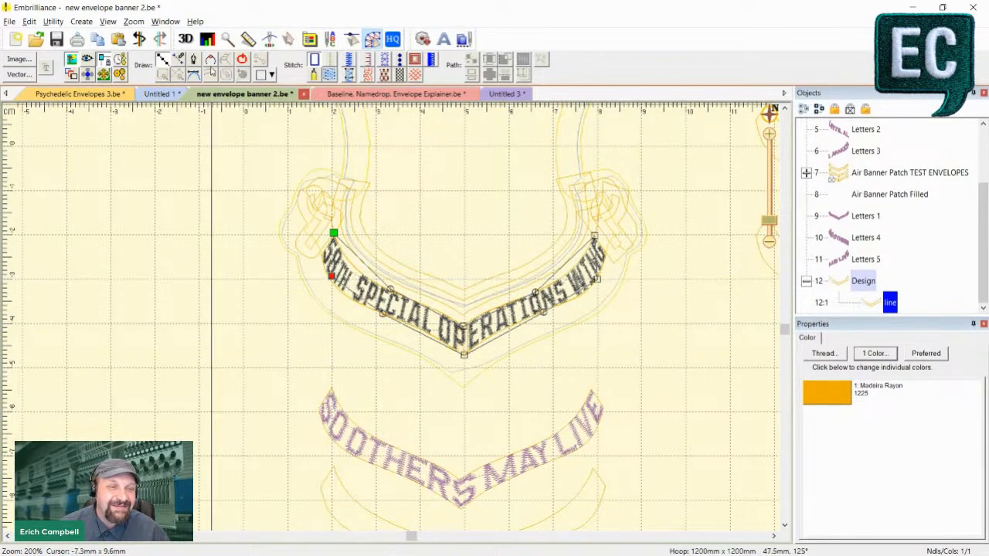
pyautogui.click(243, 60)
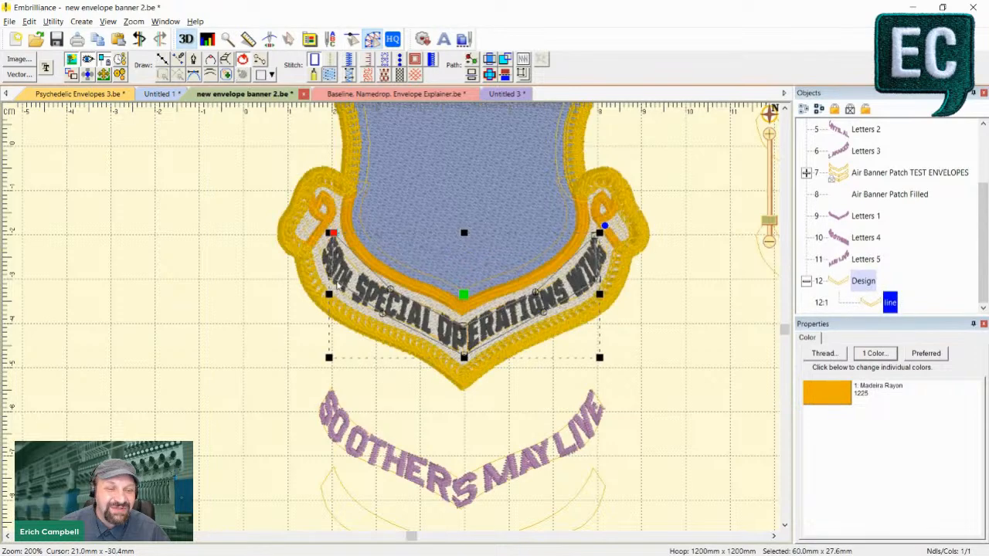
# - Pull the banner outline's lower corner beside the 5 outward and curve the edge under 58TH SPECIAL, with a cusp at that corner
pyautogui.moveTo(331, 277); pyautogui.dragTo(320, 255)
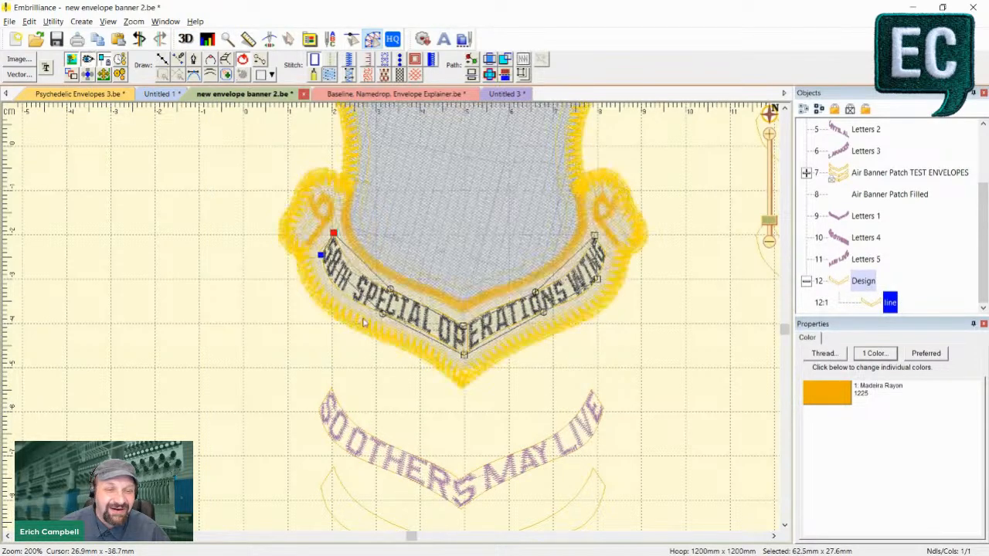
pyautogui.rightClick(387, 314)
pyautogui.click(409, 321)
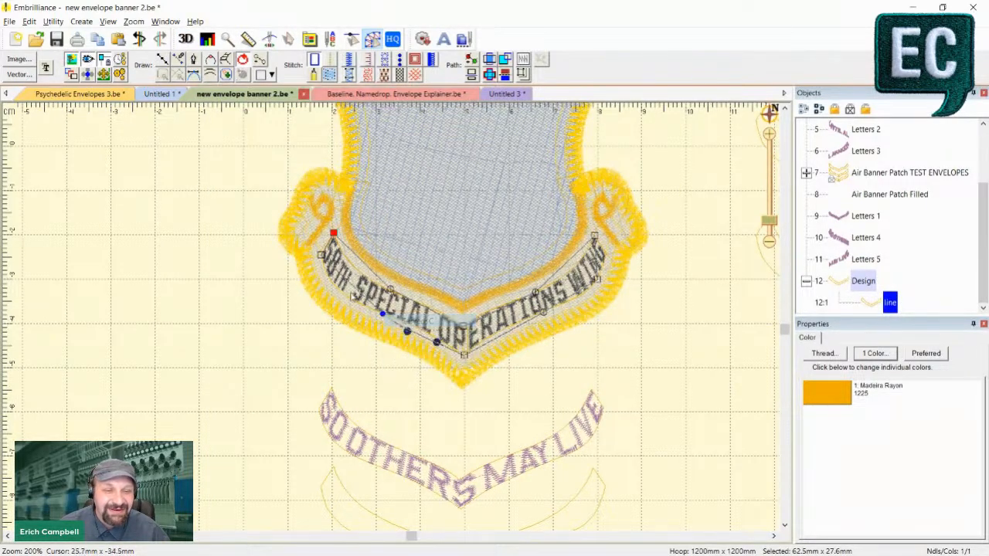
pyautogui.rightClick(321, 255)
pyautogui.click(342, 285)
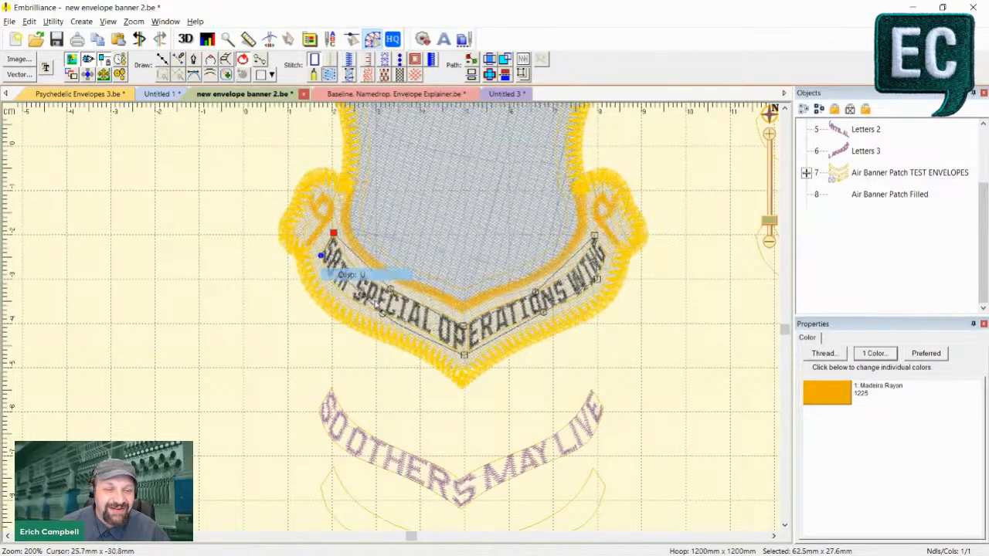
pyautogui.click(382, 313)
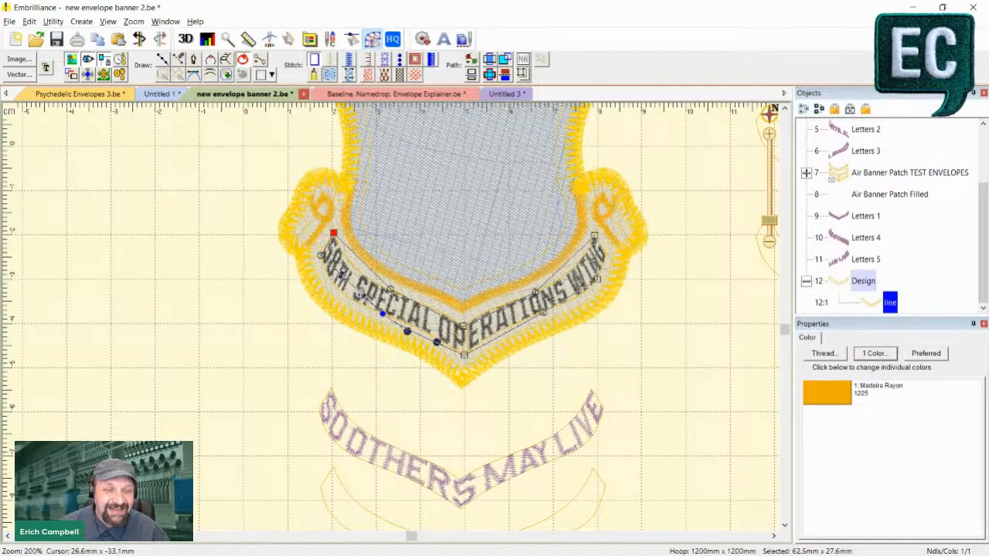
pyautogui.moveTo(362, 295); pyautogui.dragTo(351, 304)
pyautogui.click(322, 255)
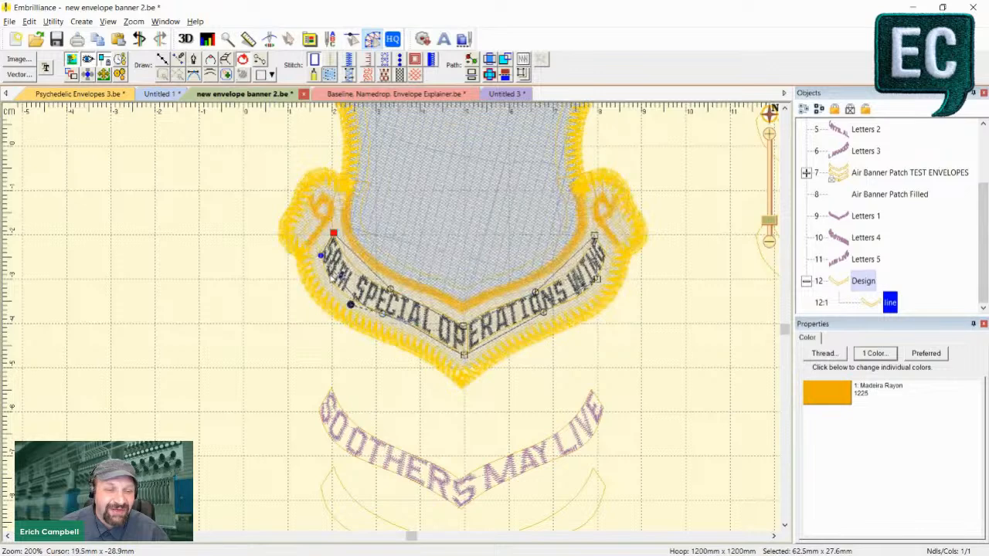
# - Refine the outline's lower corner in 3D view with a cusp and bow the edge beneath 58TH outward with its control handle
pyautogui.press('3')
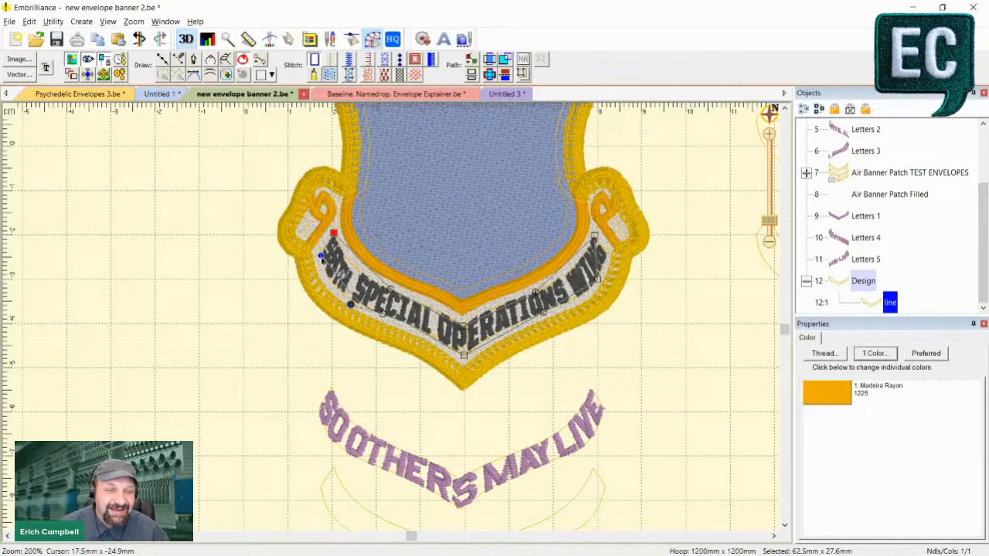
pyautogui.rightClick(322, 256)
pyautogui.click(340, 267)
pyautogui.scroll(2, 329, 260)
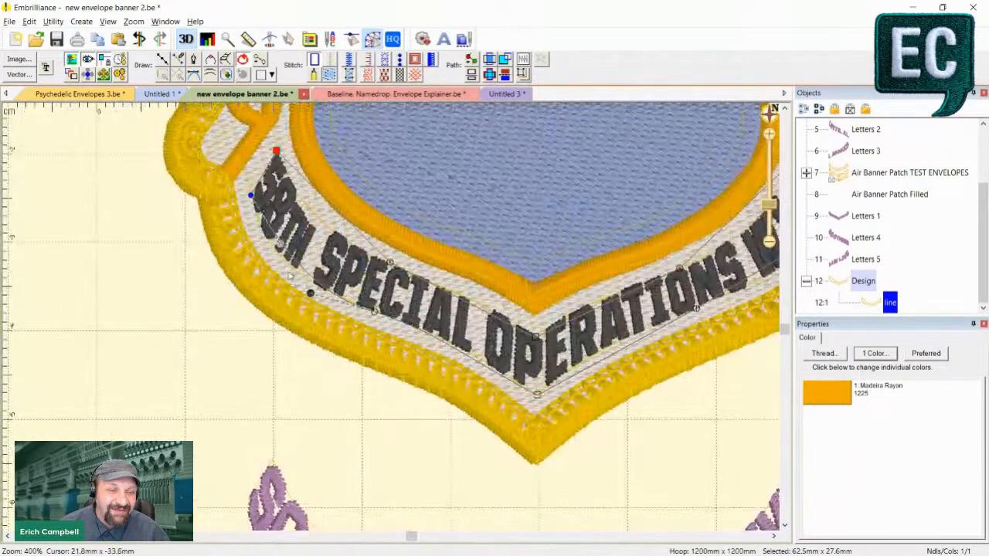
pyautogui.rightClick(252, 194)
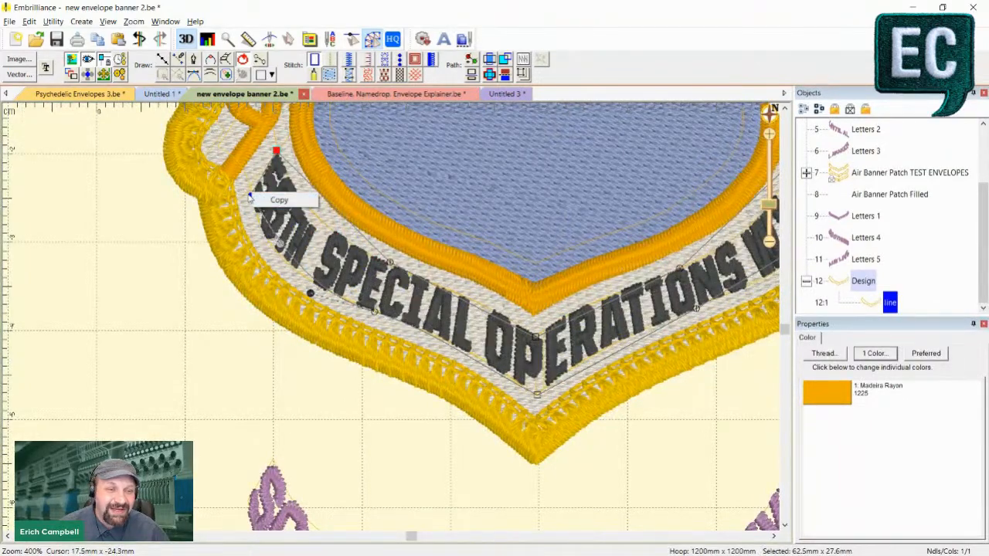
pyautogui.click(248, 195)
pyautogui.rightClick(249, 196)
pyautogui.click(276, 216)
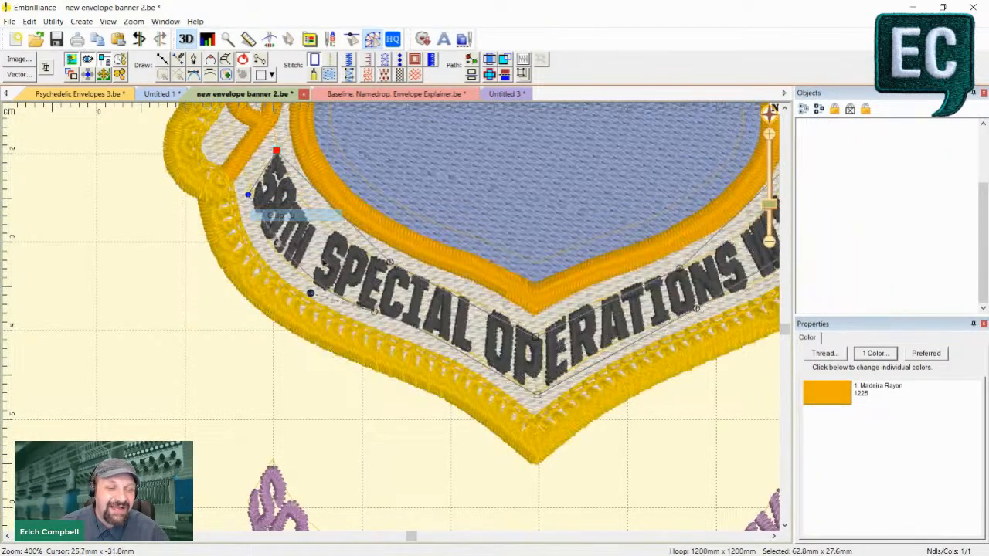
pyautogui.moveTo(279, 243); pyautogui.dragTo(265, 256)
# - Convert the outline's upper edge between the 5 and the middle of SPECIAL to a curve and adjust its handles to follow the lettering
pyautogui.click(389, 262)
pyautogui.rightClick(389, 262)
pyautogui.click(403, 268)
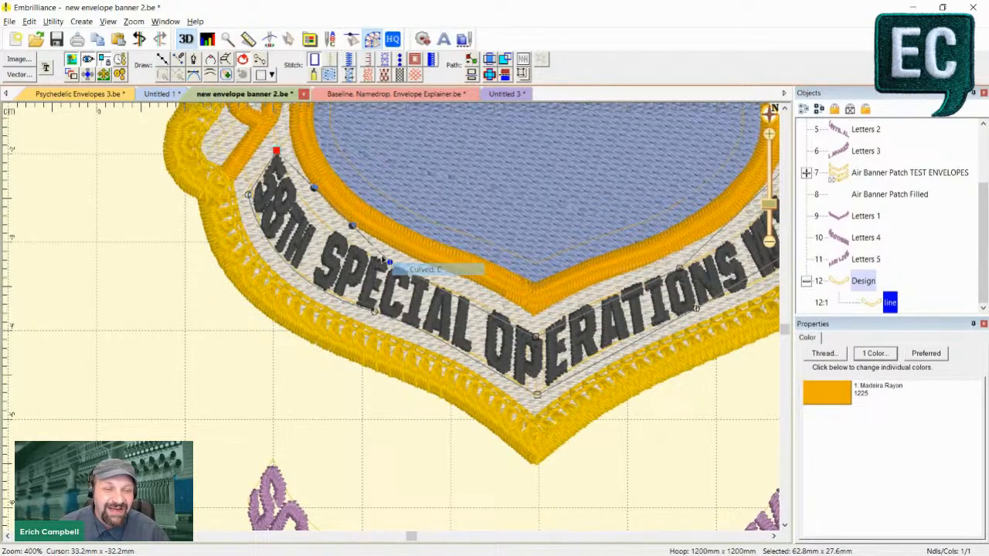
pyautogui.moveTo(351, 227); pyautogui.dragTo(341, 238)
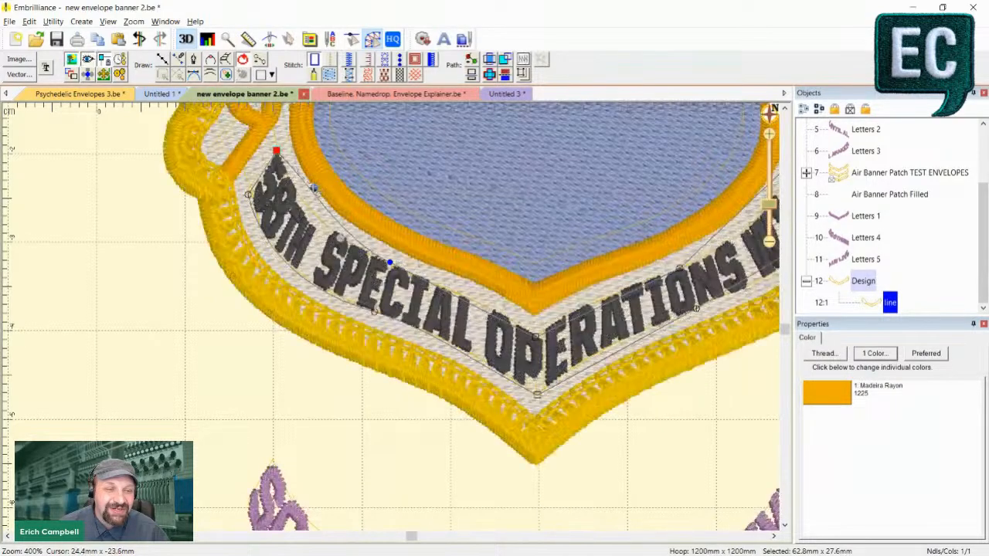
pyautogui.moveTo(313, 189); pyautogui.dragTo(297, 207)
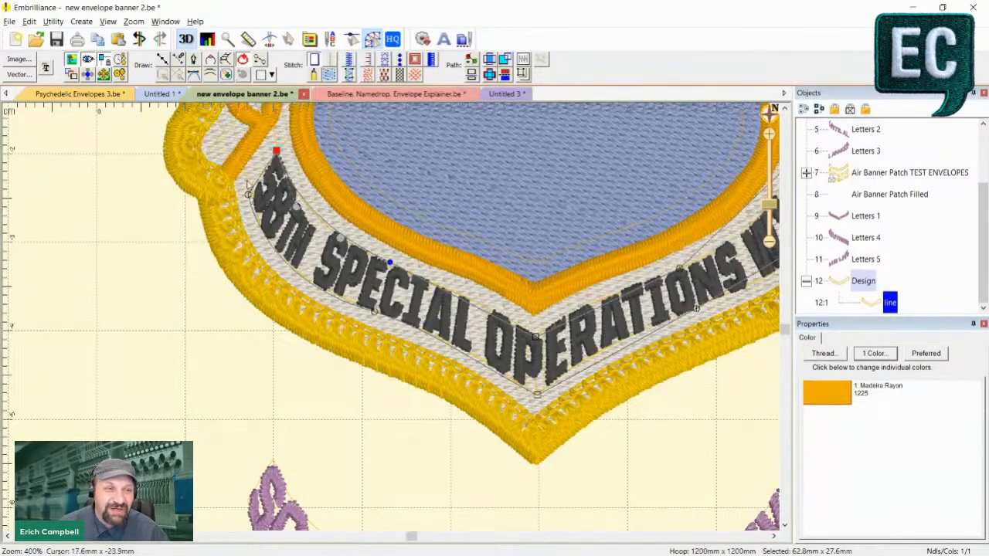
# - Return to Selection mode, turn off the 3D stitch view, and delete the custom outline around the banner lettering
pyautogui.scroll(-1, 464, 265)
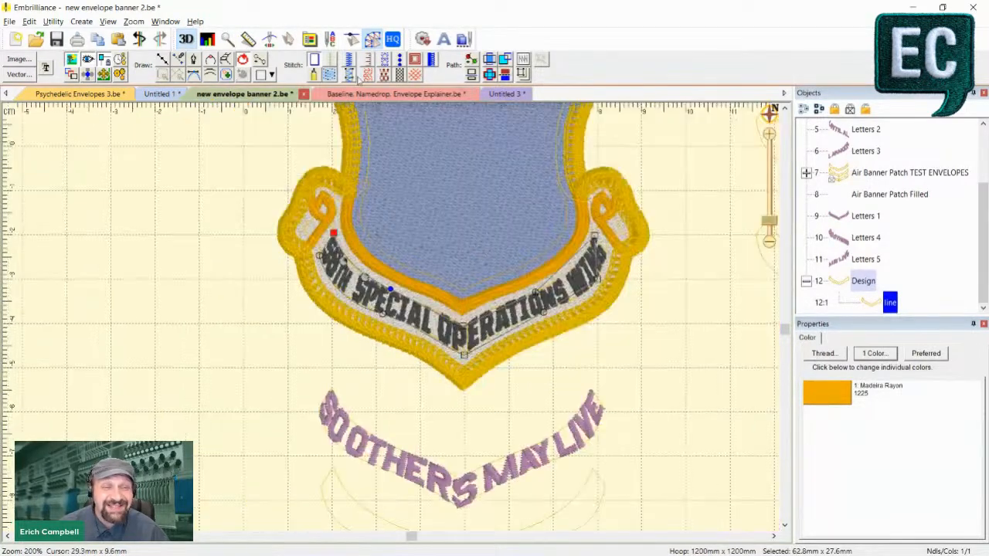
pyautogui.click(290, 41)
pyautogui.scroll(1, 437, 284)
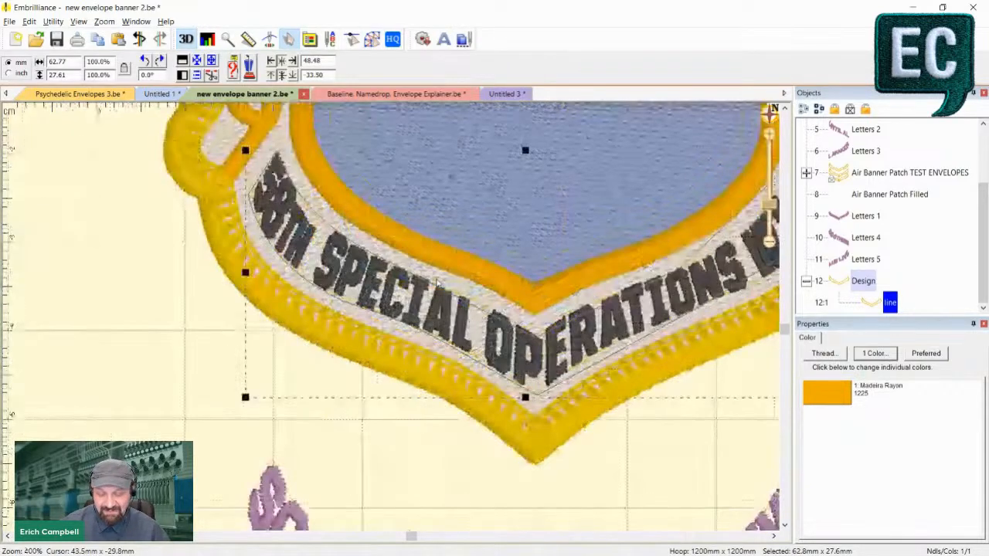
pyautogui.press('d')
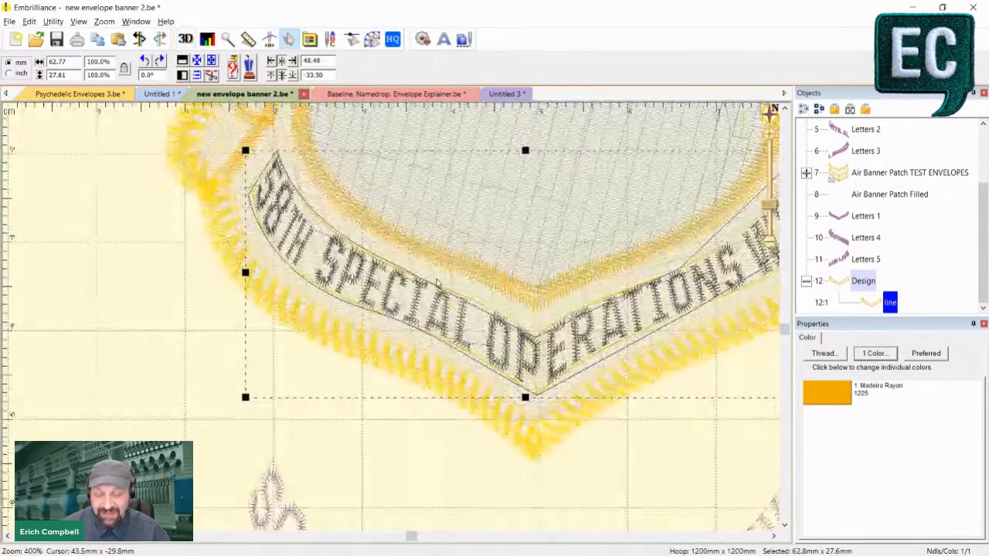
pyautogui.scroll(-1, 437, 283)
pyautogui.press('Escape')
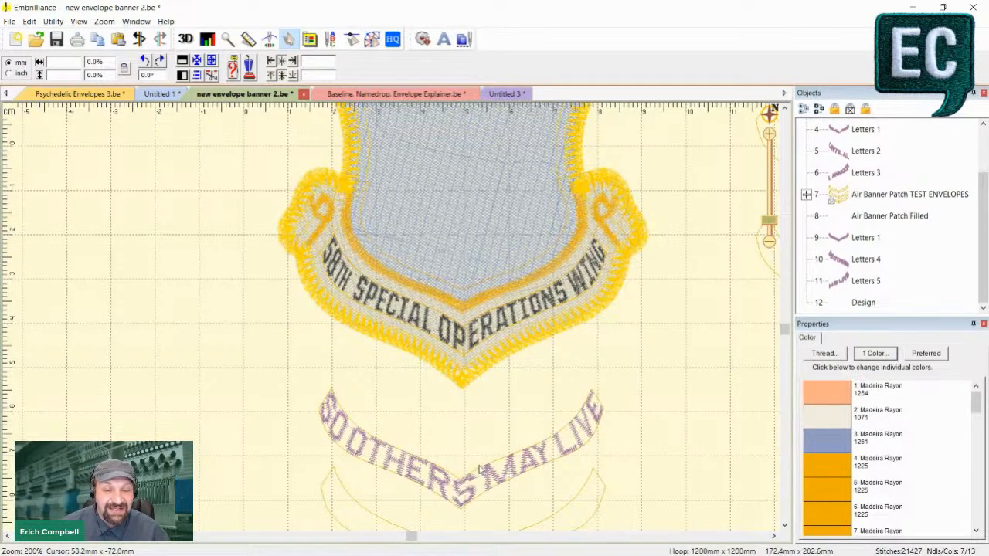
# - Try moving Envelope 1 of the Air Banner Patch TEST ENVELOPES group about 14 mm up off the SO OTHERS MAY LIVE lettering, and undo it
pyautogui.scroll(1, 887, 213)
pyautogui.click(808, 215)
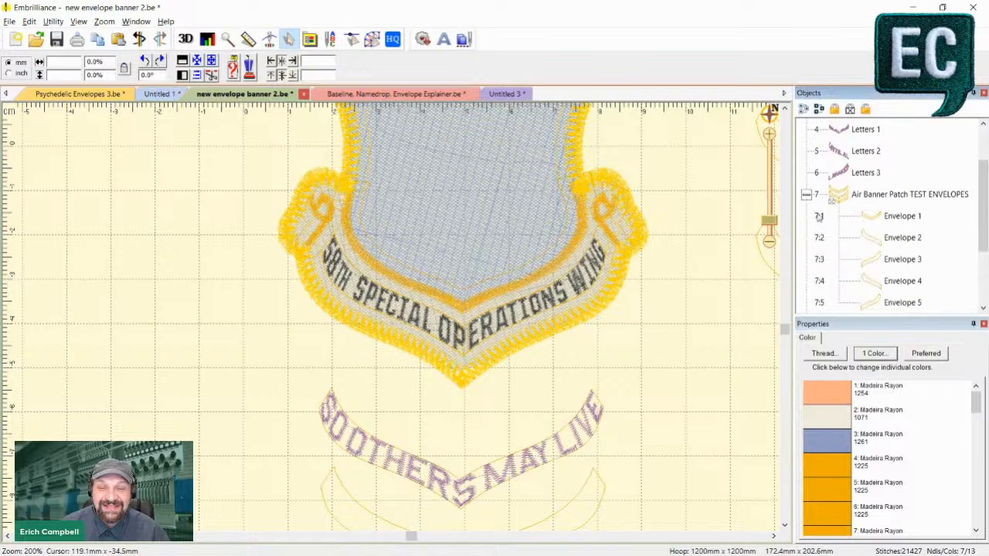
pyautogui.click(881, 216)
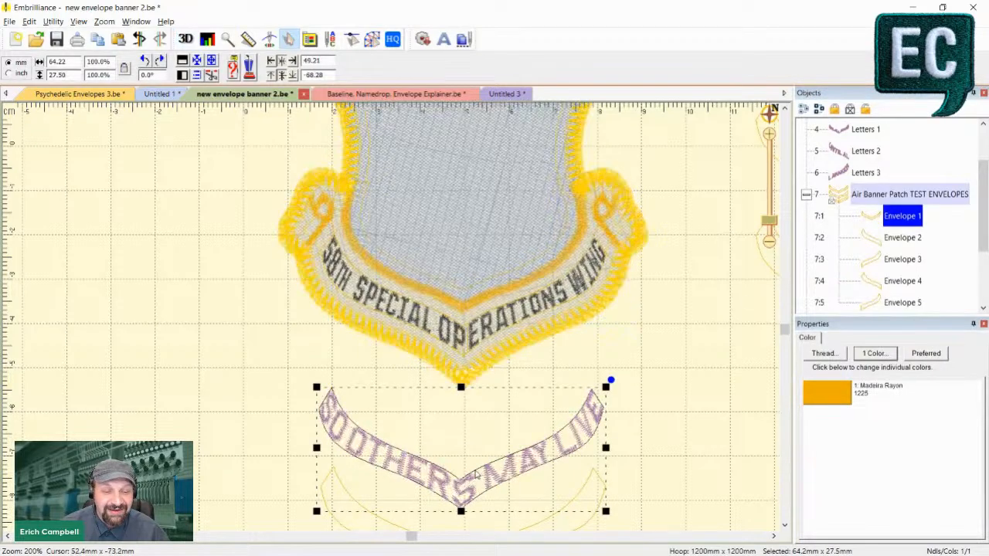
pyautogui.click(474, 471)
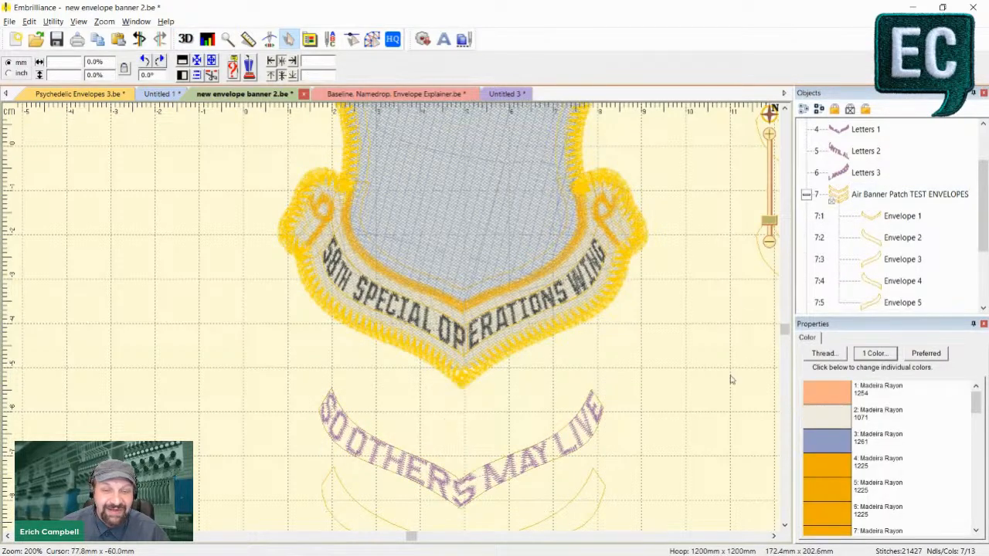
pyautogui.click(890, 219)
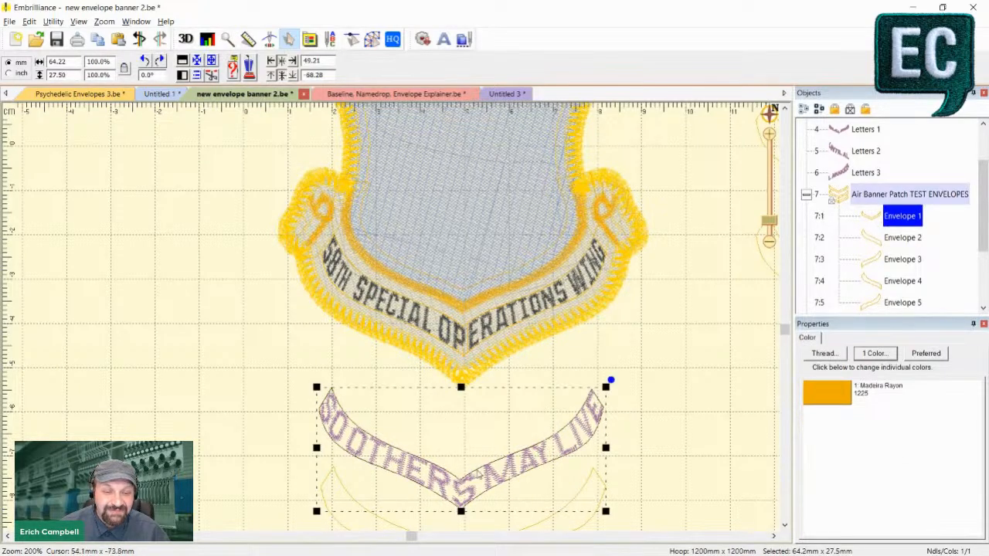
pyautogui.moveTo(476, 475); pyautogui.dragTo(486, 416)
pyautogui.moveTo(484, 411); pyautogui.dragTo(484, 415)
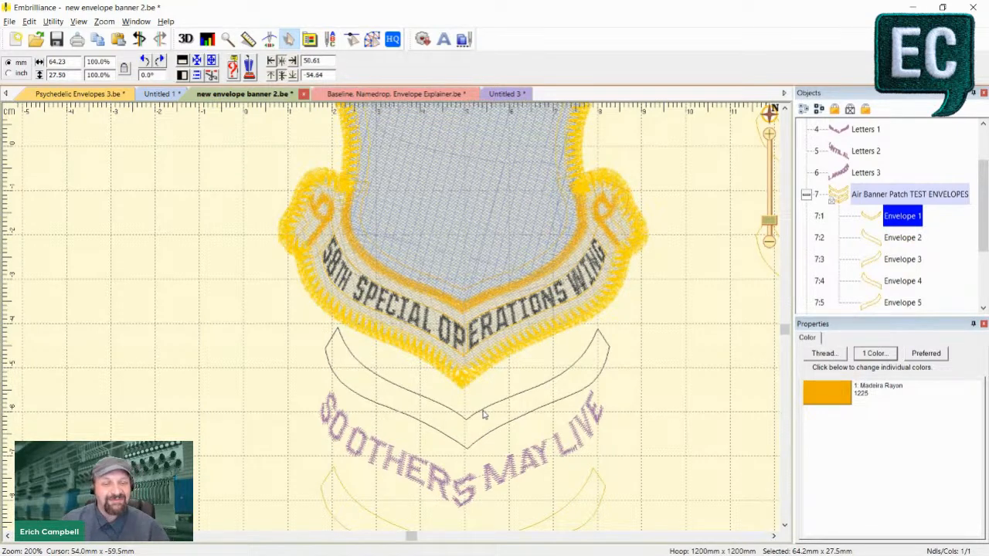
pyautogui.moveTo(483, 415); pyautogui.dragTo(480, 414)
pyautogui.hotkey('ctrl', 'z')
# - Compare in 3D view how SO OTHERS MAY LIVE fits the single pointed envelope and the envelope split at the point
pyautogui.press('d')
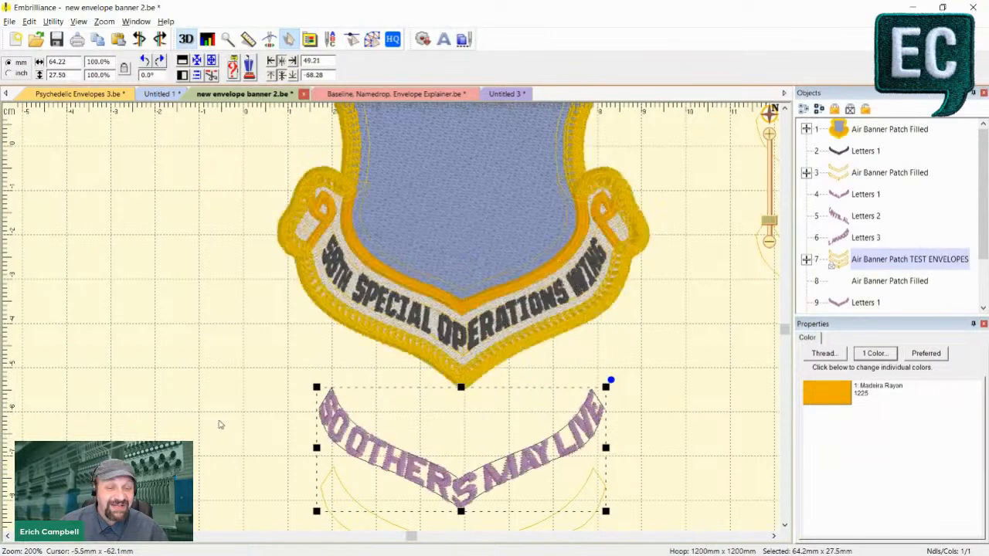
pyautogui.scroll(-3, 483, 461)
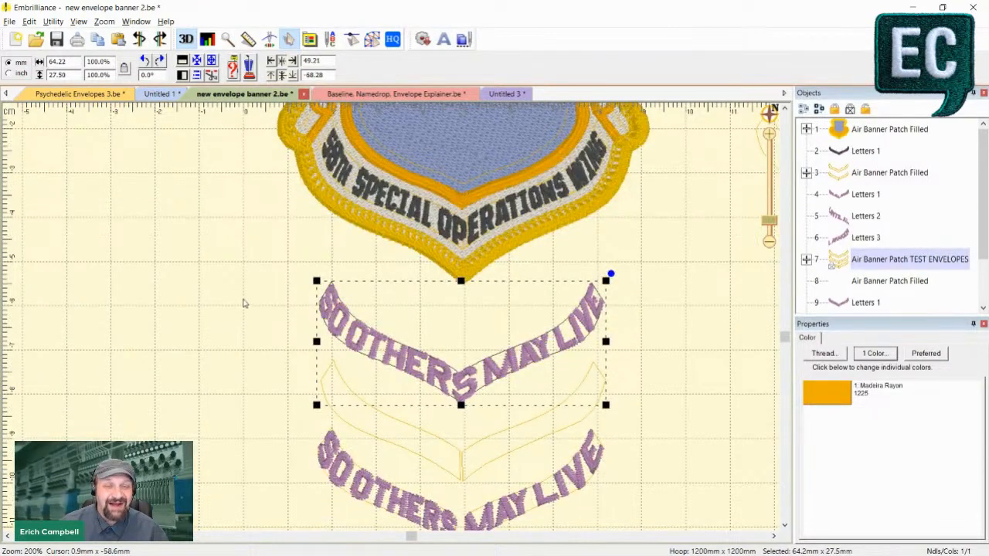
pyautogui.click(243, 304)
pyautogui.press('-')
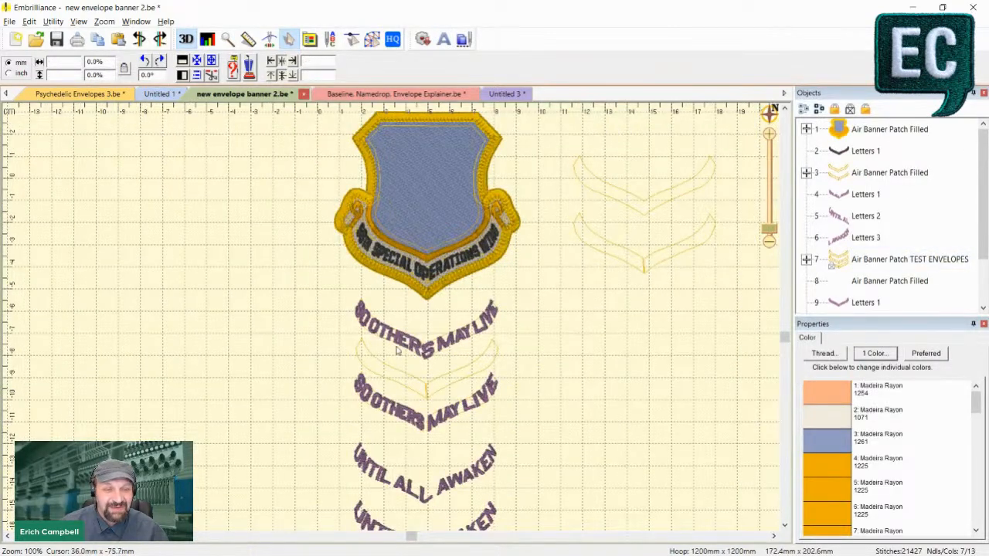
pyautogui.scroll(-1, 309, 347)
pyautogui.press('+')
pyautogui.press('+')
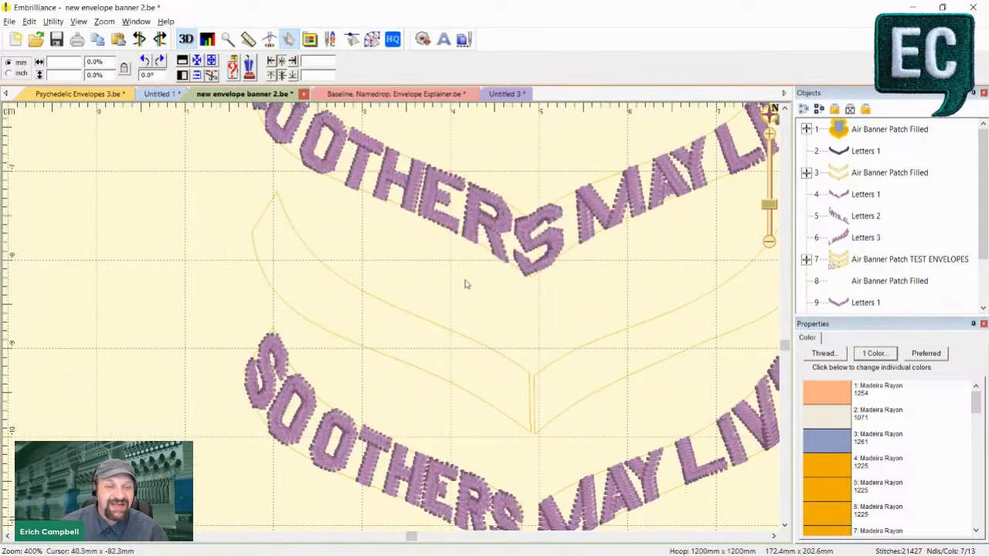
pyautogui.press('-')
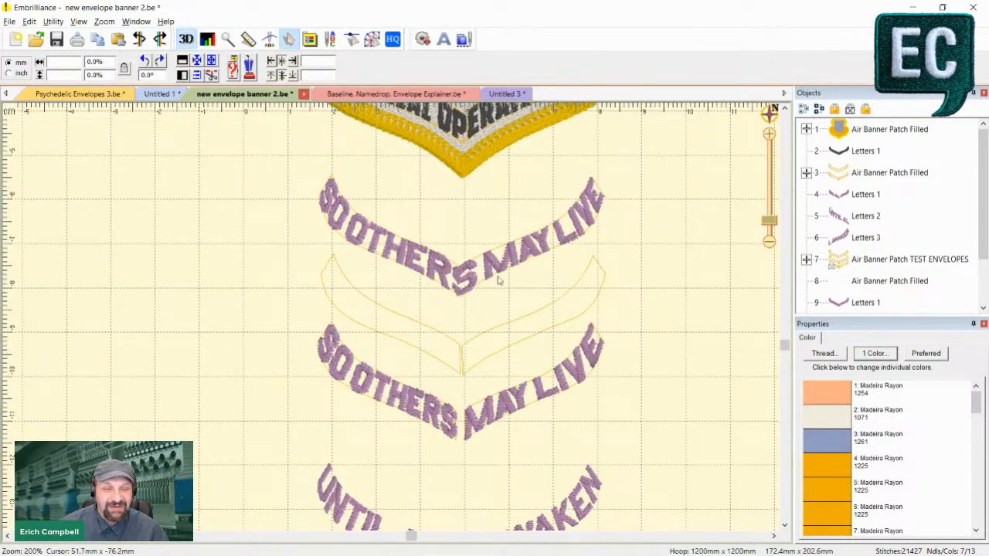
pyautogui.scroll(4, 428, 344)
pyautogui.scroll(-4, 453, 357)
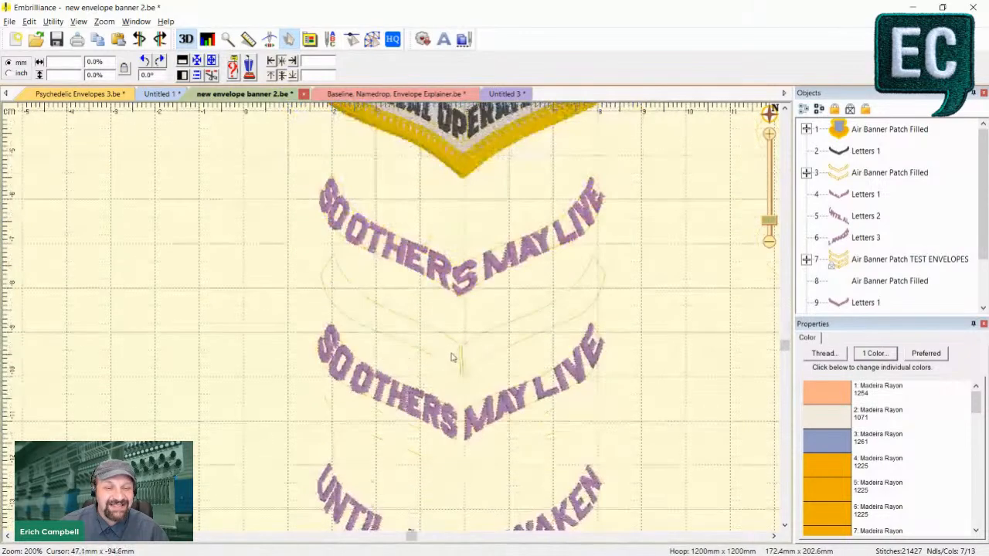
# - Examine how the S at the point of the upper SO OTHERS MAY LIVE lettering is distorted, in both flat and 3D stitch views
pyautogui.press('+')
pyautogui.click(533, 229)
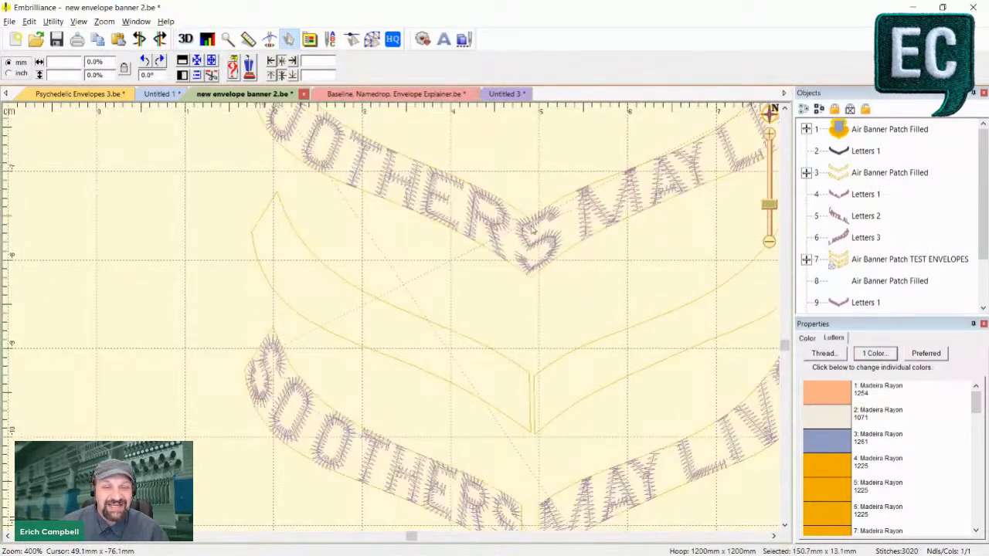
pyautogui.click(527, 230)
pyautogui.click(564, 310)
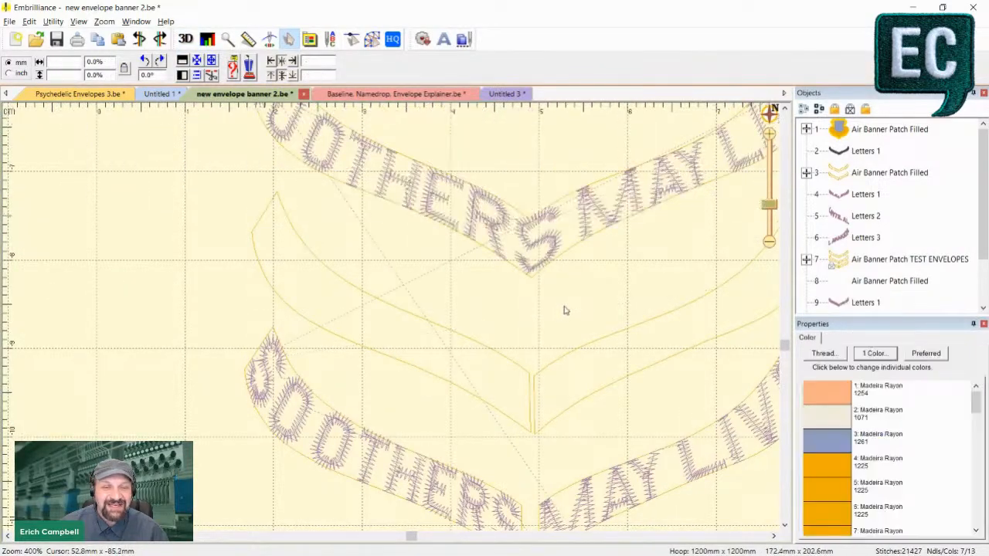
pyautogui.press('-')
pyautogui.press('-')
pyautogui.press('d')
pyautogui.press('+')
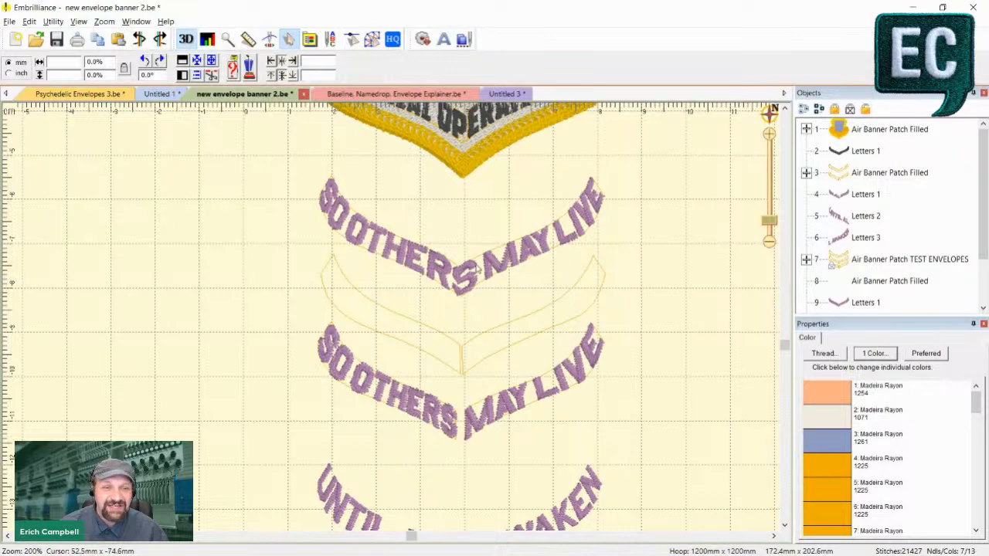
pyautogui.press('+')
pyautogui.press('d')
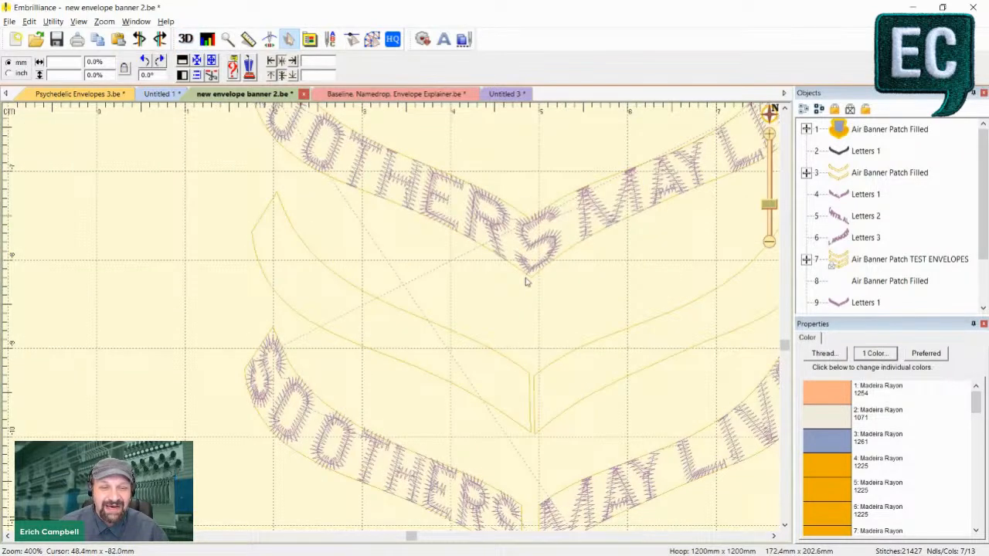
pyautogui.press('d')
pyautogui.press('-')
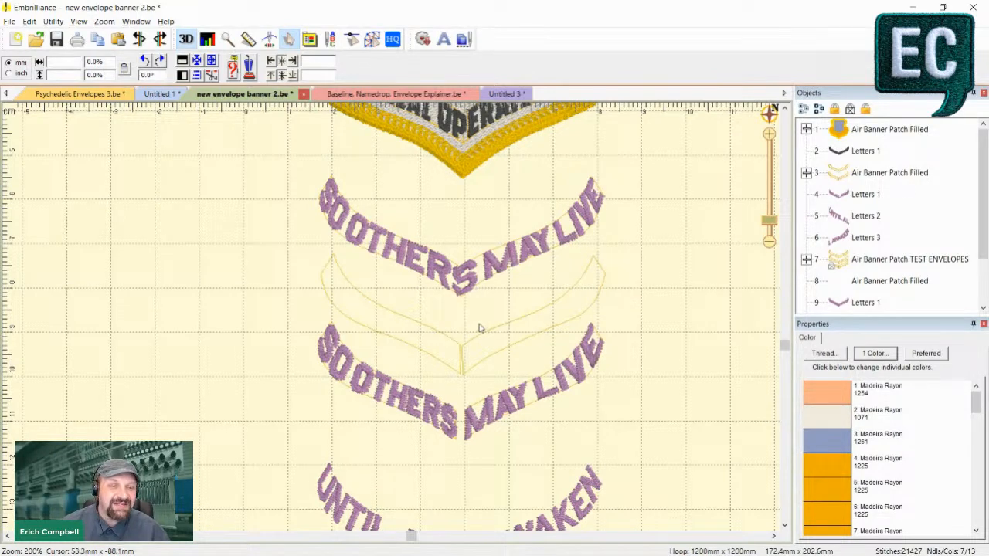
# - Inspect the lower SO OTHERS MAY LIVE lettering up close, where each half fills its own envelope
pyautogui.scroll(-2, 472, 332)
pyautogui.scroll(2, 464, 337)
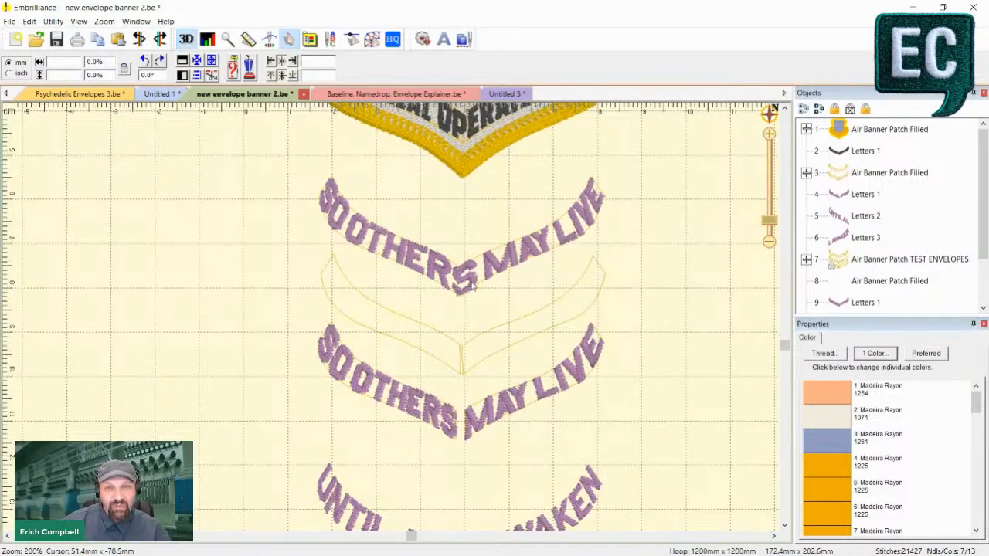
pyautogui.scroll(-2, 463, 328)
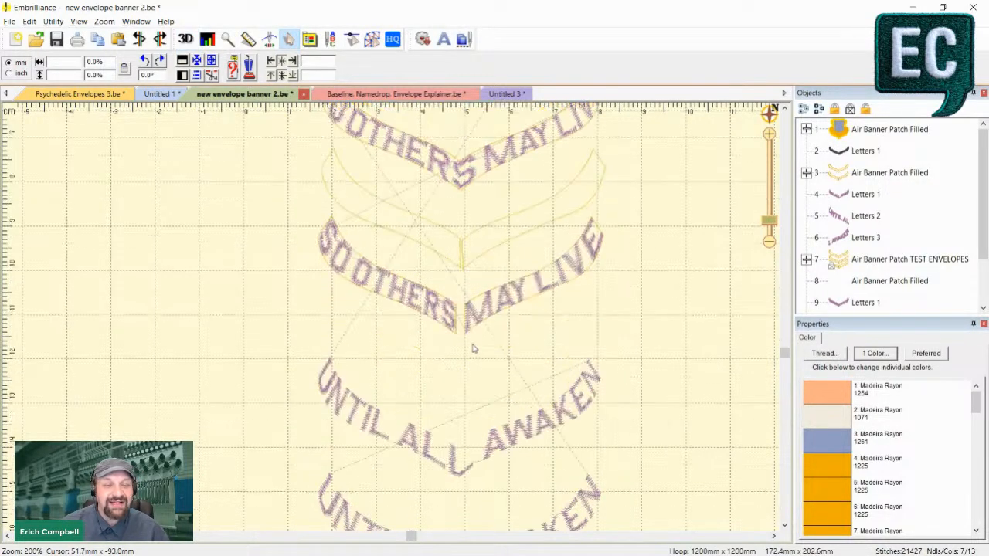
pyautogui.keyDown('ctrl'); pyautogui.scroll(2, 474, 359); pyautogui.keyUp('ctrl')
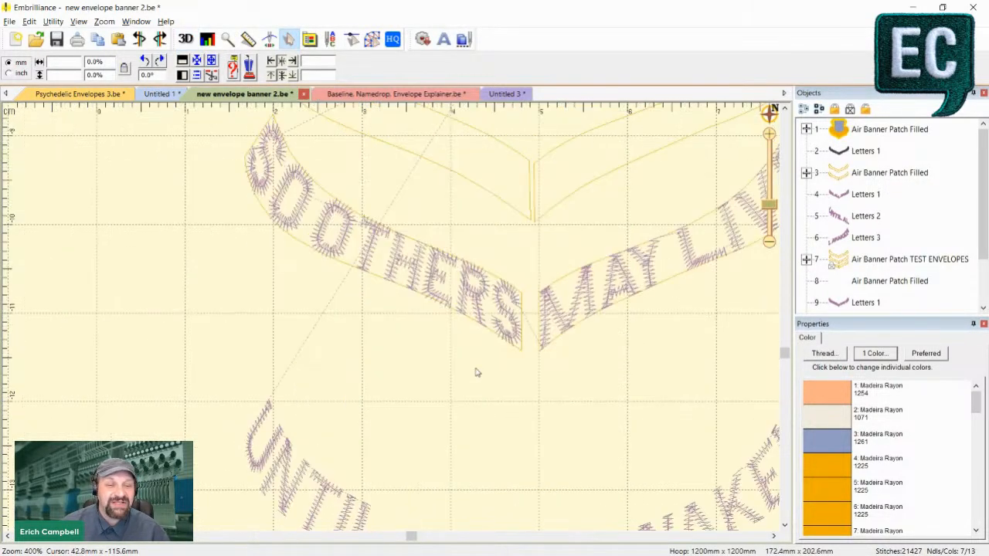
# - Inspect how closely the lower SO OTHERS lettering fills Envelope 4, in both flat and 3D stitch views
pyautogui.click(352, 269)
pyautogui.keyDown('ctrl'); pyautogui.scroll(-2, 408, 292); pyautogui.keyUp('ctrl')
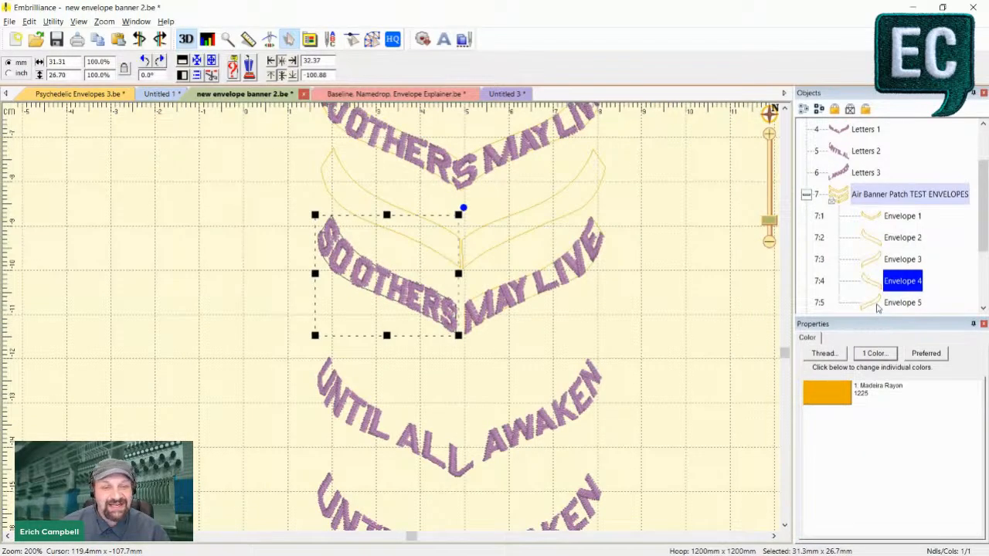
pyautogui.click(878, 303)
pyautogui.click(877, 281)
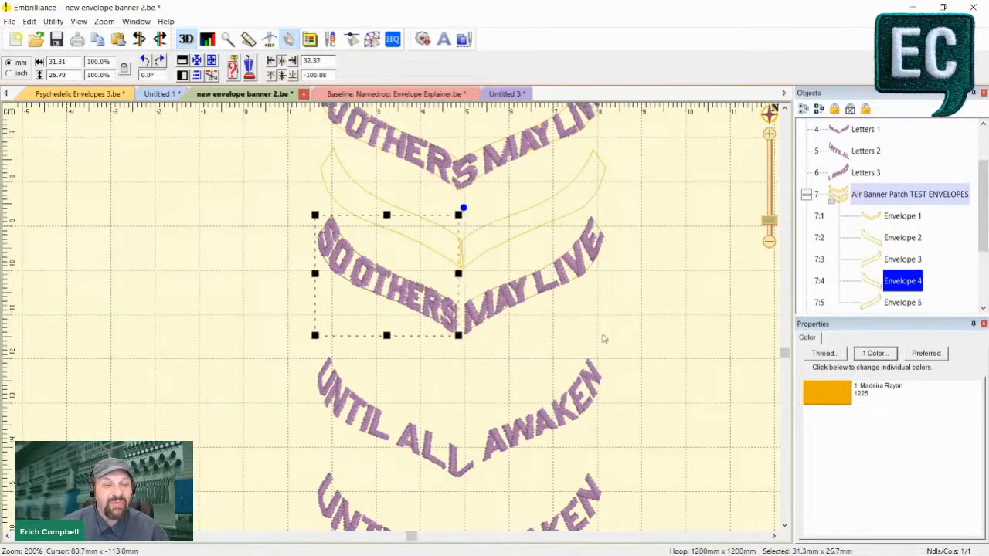
pyautogui.keyDown('ctrl'); pyautogui.scroll(2, 604, 338); pyautogui.keyUp('ctrl')
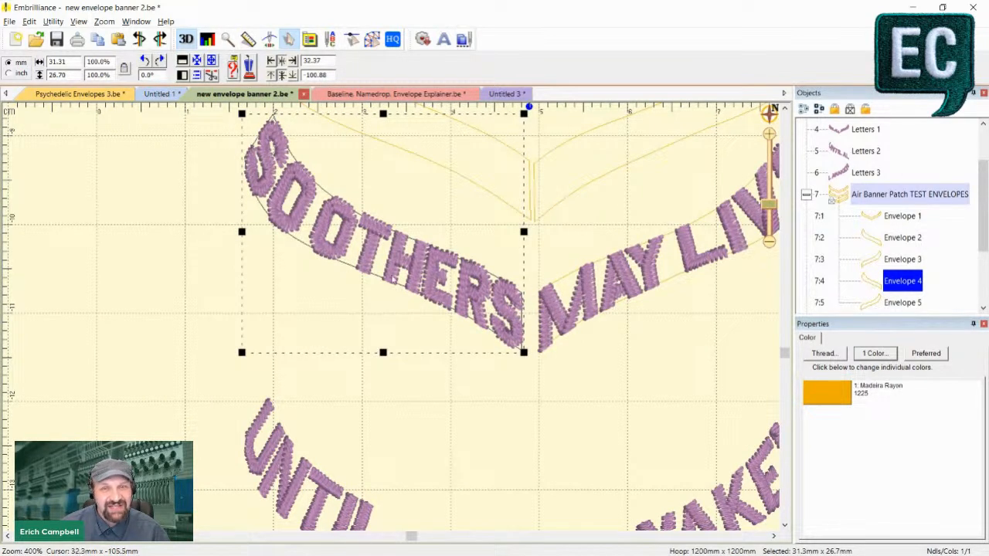
pyautogui.press('3')
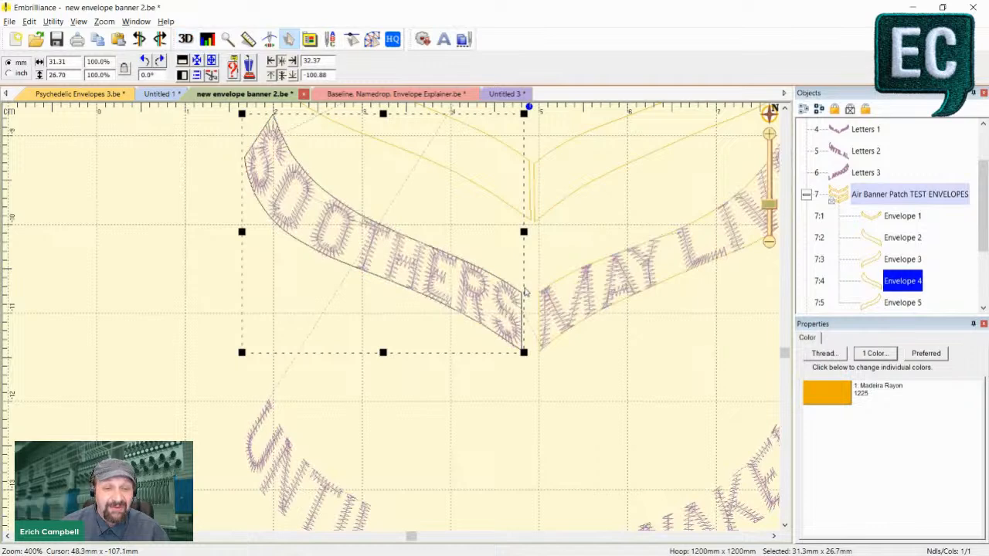
pyautogui.press('-')
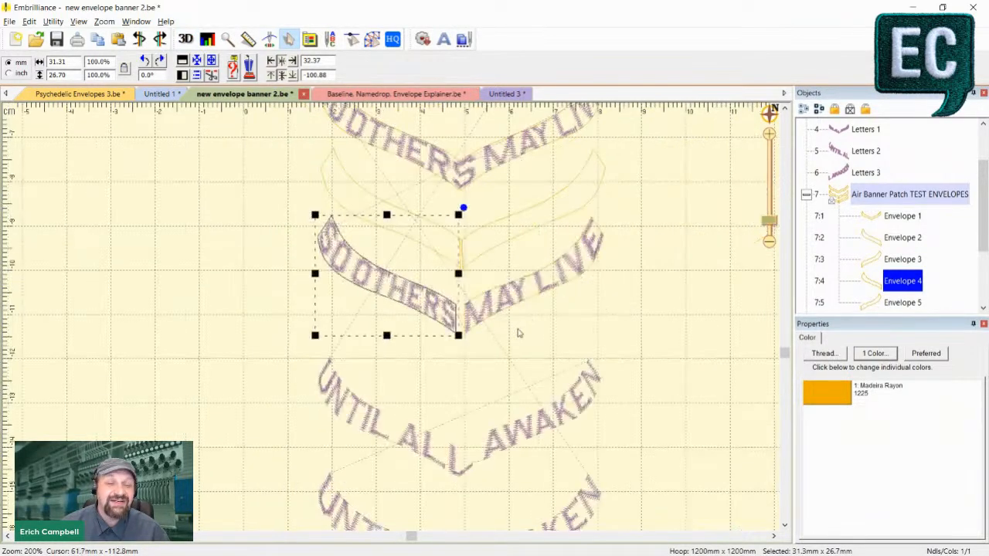
pyautogui.press('3')
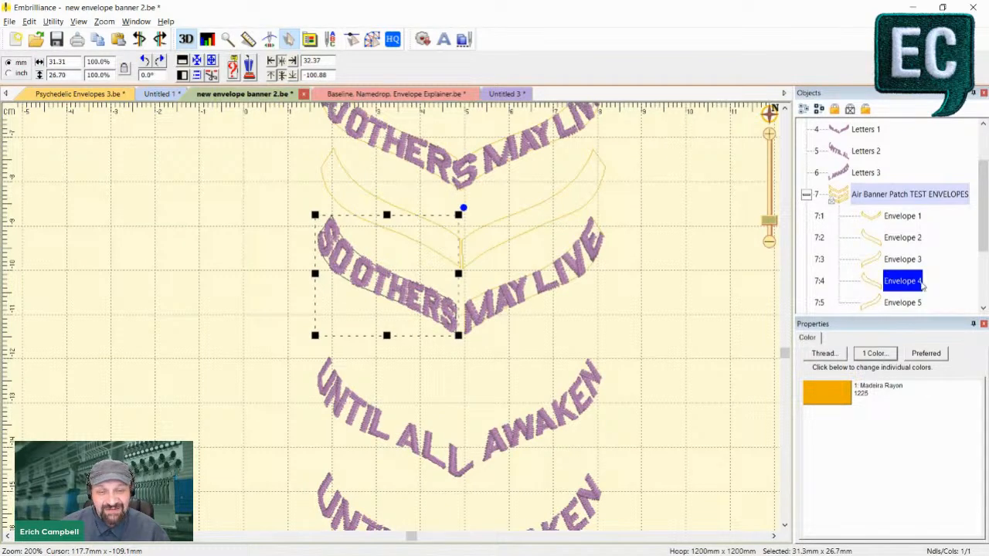
pyautogui.press('+')
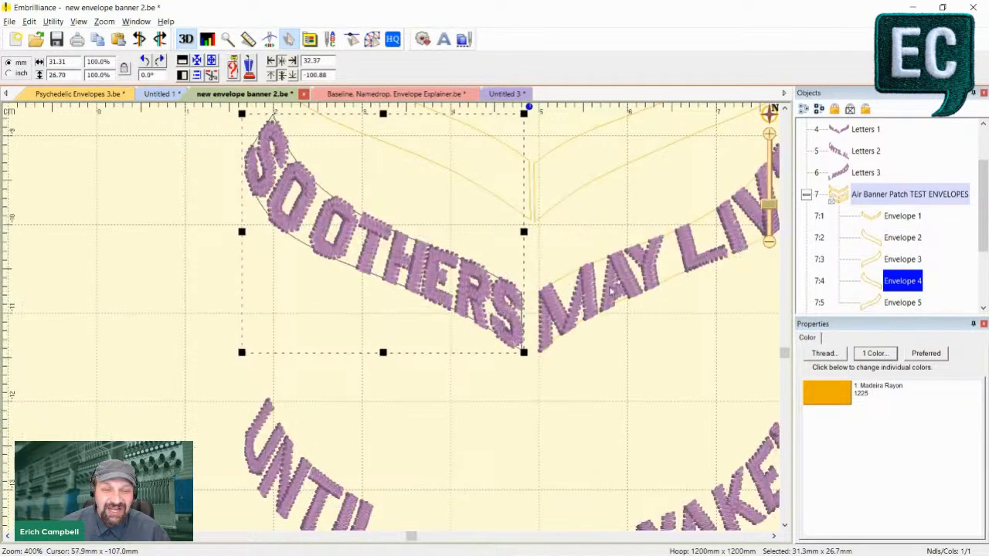
pyautogui.press('-')
# - Find the Letters 4 and Letters 5 objects and check the MAY LIVE half of the lower split banner
pyautogui.scroll(-2, 817, 300)
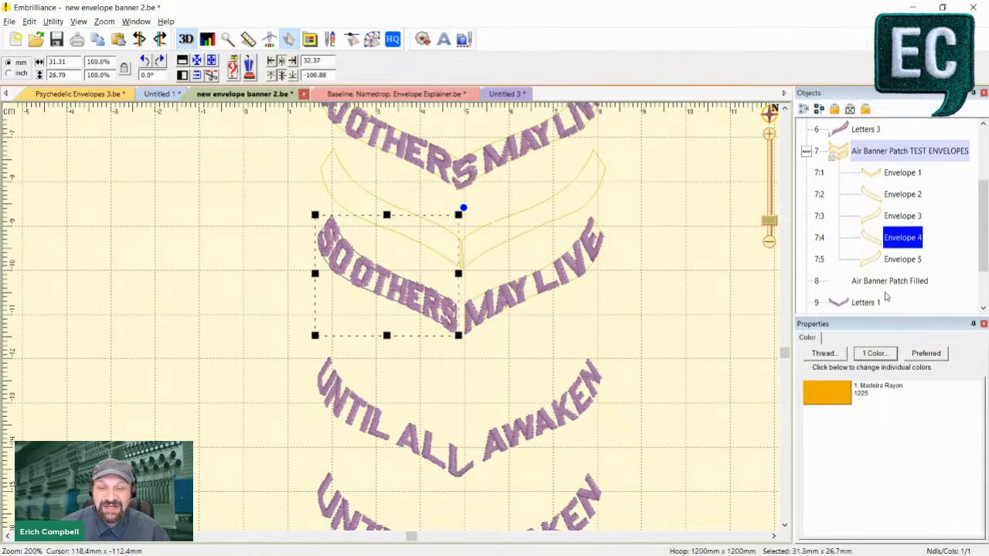
pyautogui.scroll(-1, 886, 298)
pyautogui.click(839, 284)
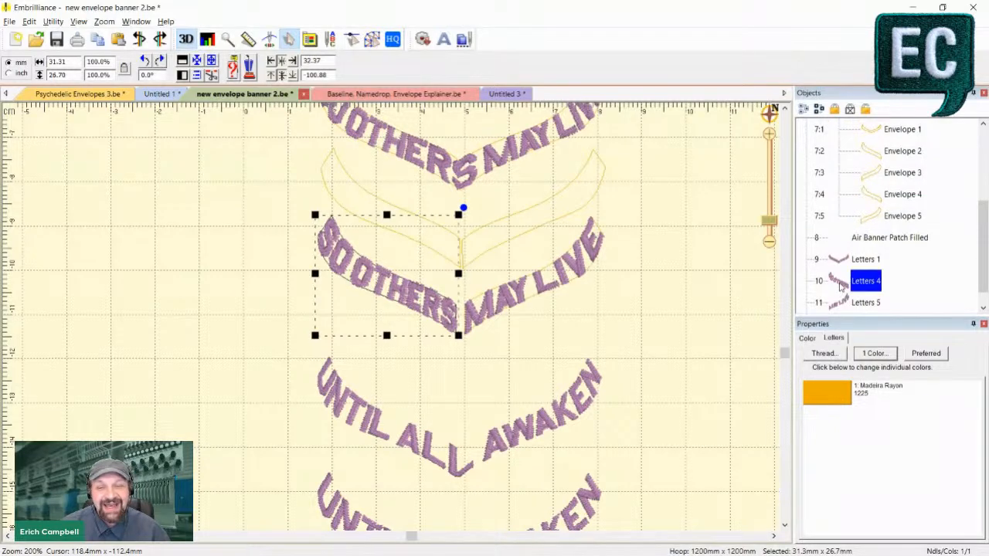
pyautogui.scroll(-1, 842, 298)
pyautogui.click(841, 285)
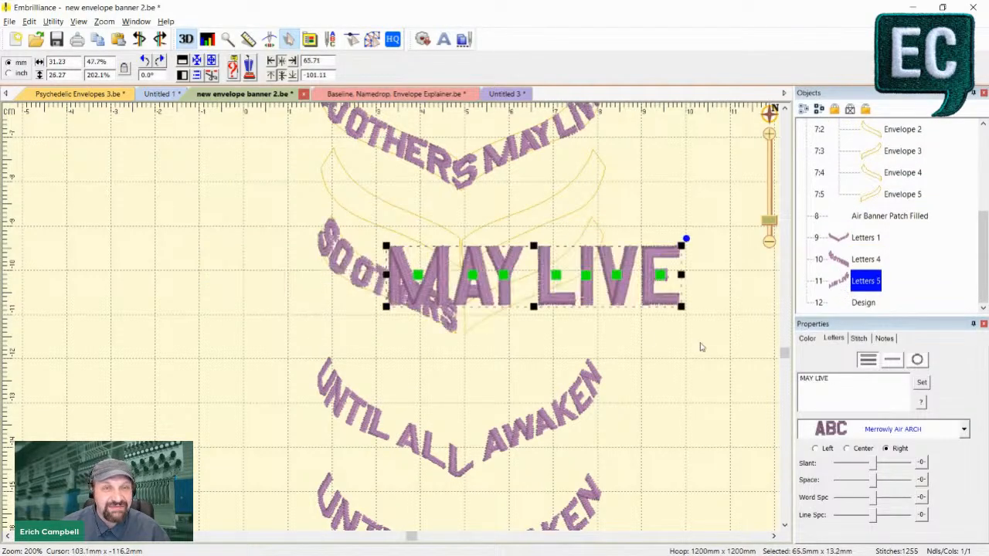
pyautogui.click(614, 334)
# - Examine the gap between the S and the M at the point of the lower split lettering, in flat and 3D views
pyautogui.scroll(1, 585, 347)
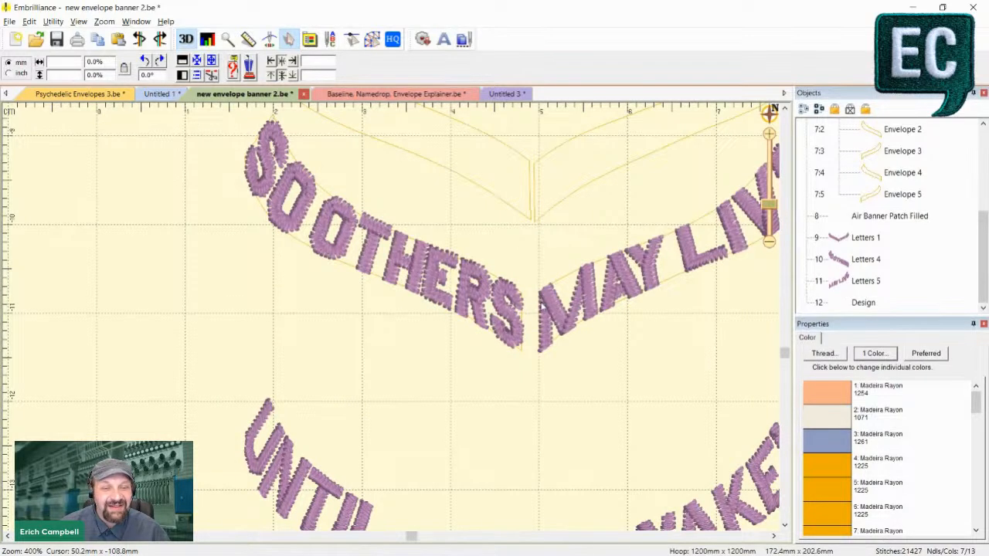
pyautogui.scroll(-1, 638, 281)
pyautogui.scroll(1, 512, 317)
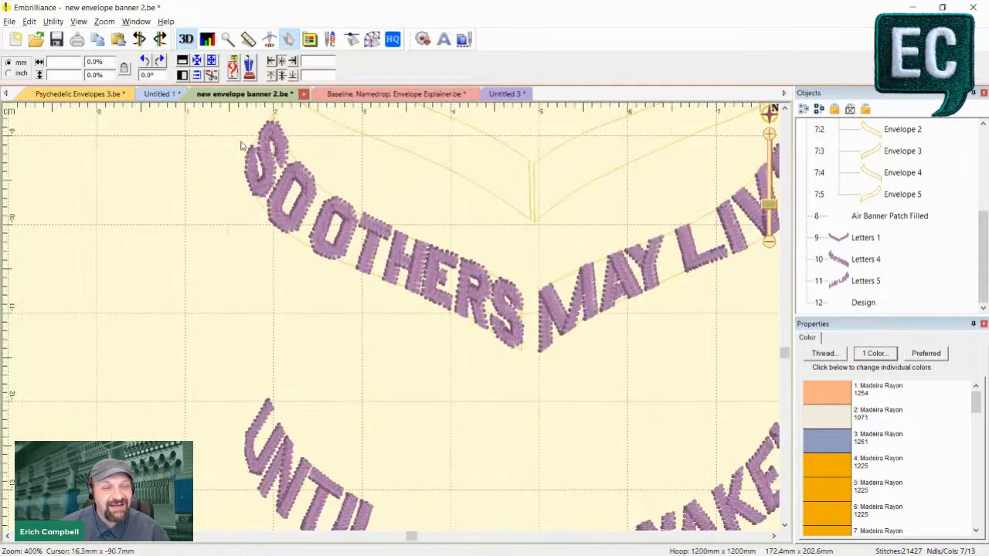
pyautogui.press('3')
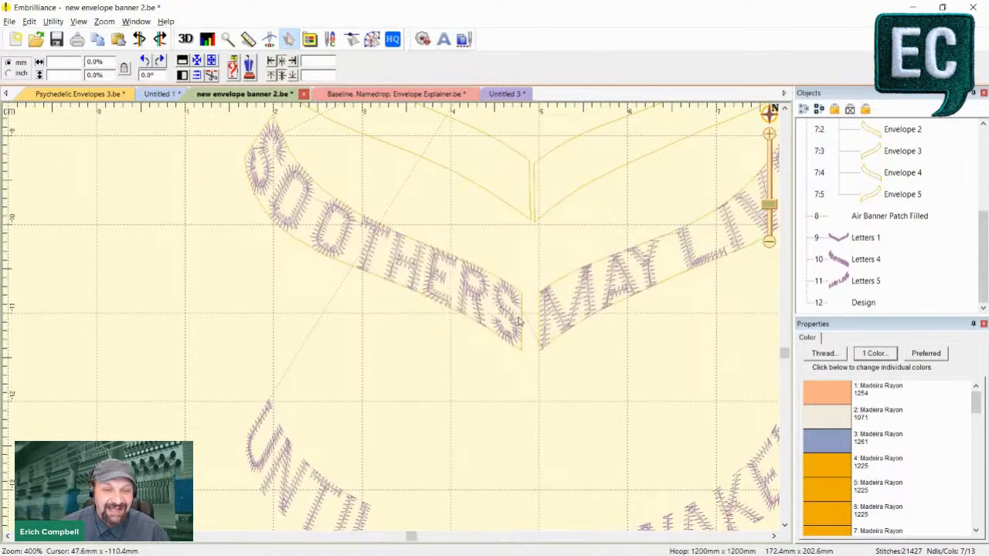
pyautogui.scroll(-1, 525, 322)
pyautogui.press('3')
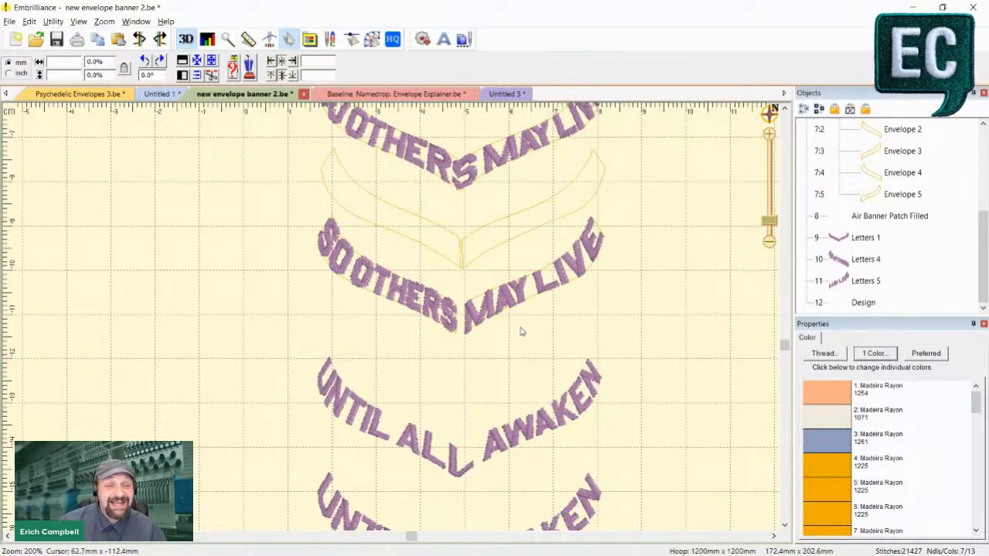
pyautogui.scroll(2, 520, 331)
pyautogui.scroll(1, 489, 282)
pyautogui.scroll(-1, 536, 241)
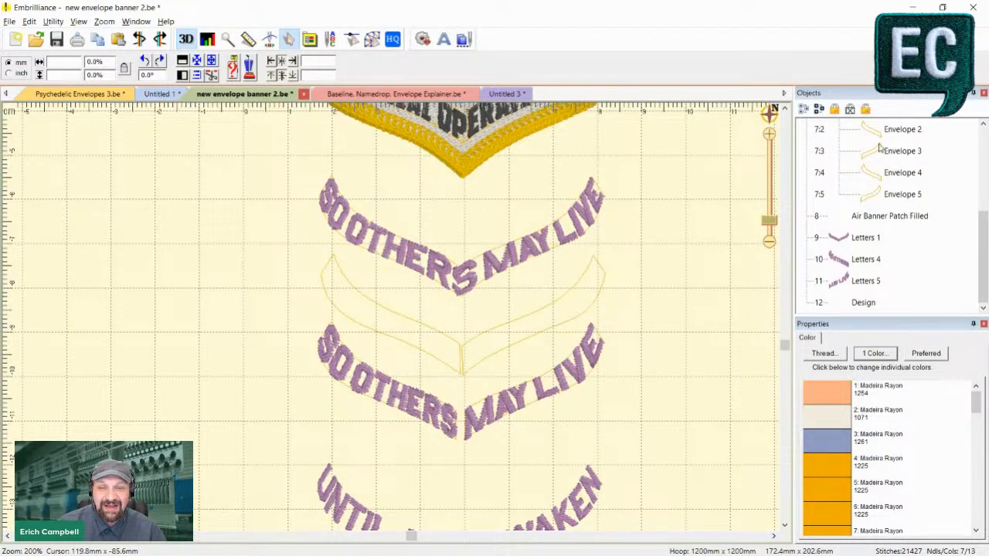
pyautogui.scroll(2, 903, 159)
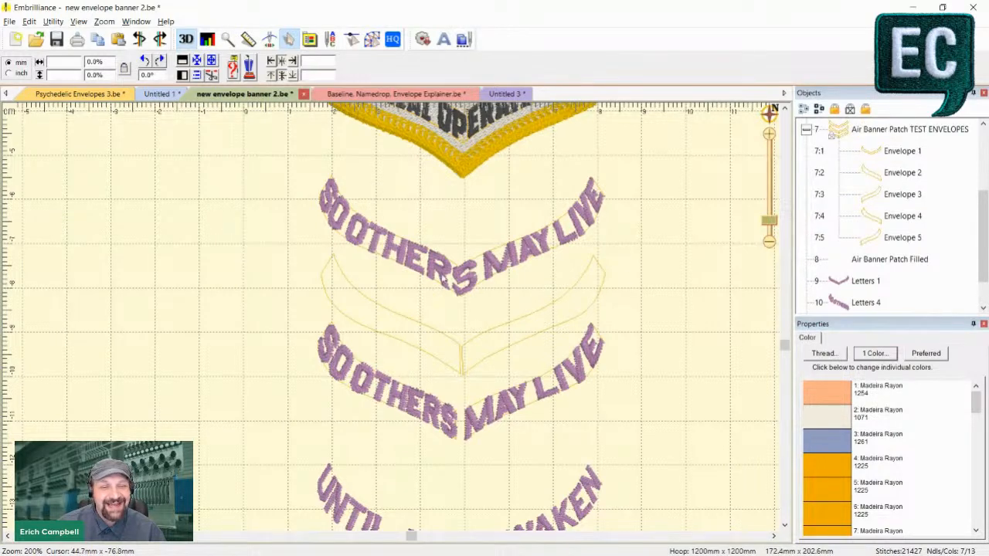
# - Duplicate the lower SO OTHERS lettering and rename the copy Letters 2 to fit it into Envelope 2
pyautogui.click(423, 401)
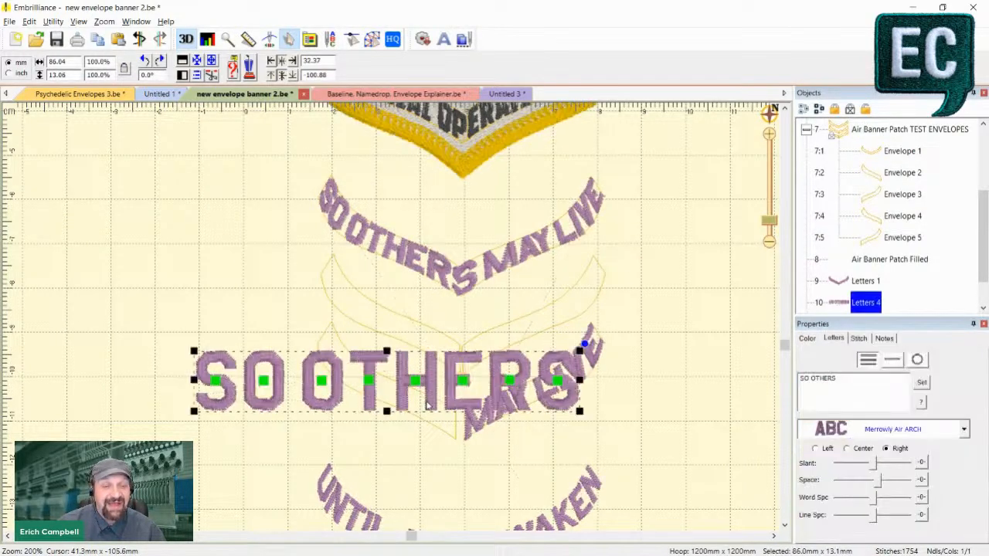
pyautogui.hotkey('ctrl', 'v')
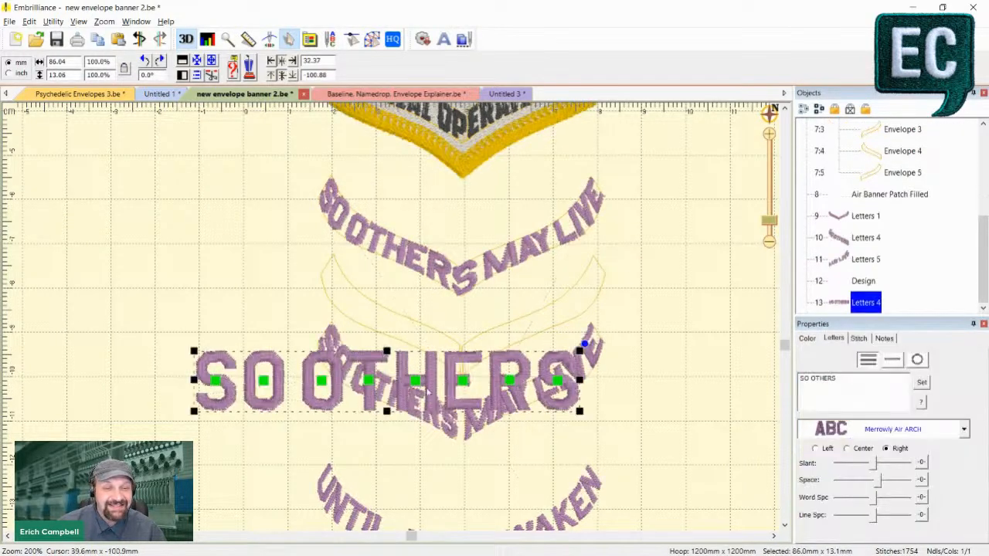
pyautogui.click(878, 303)
pyautogui.click(881, 302)
pyautogui.press('BackSpace')
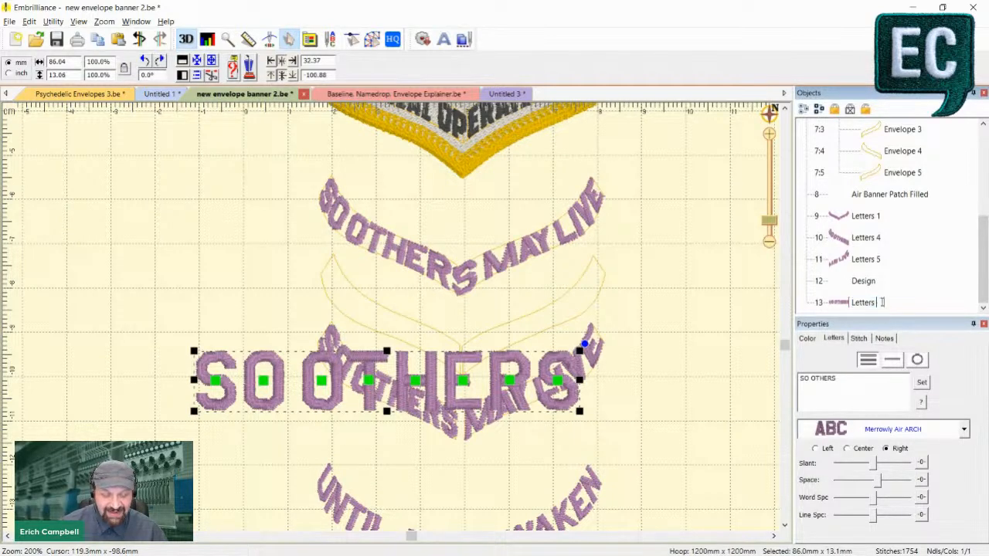
pyautogui.write('6')
pyautogui.press('Return')
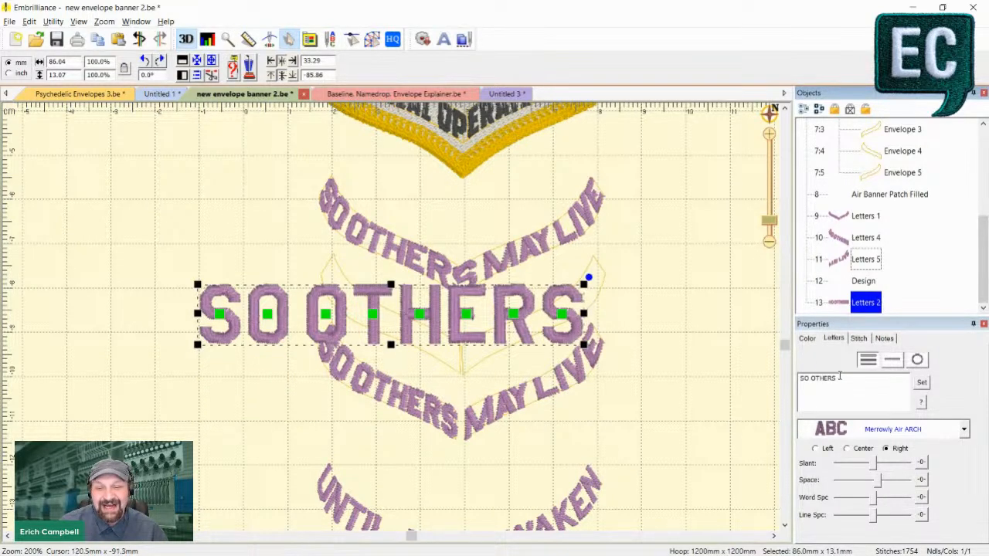
# - Try SO OTHER and then MAY LIVE as the text of the Letters 2 lettering
pyautogui.click(843, 378)
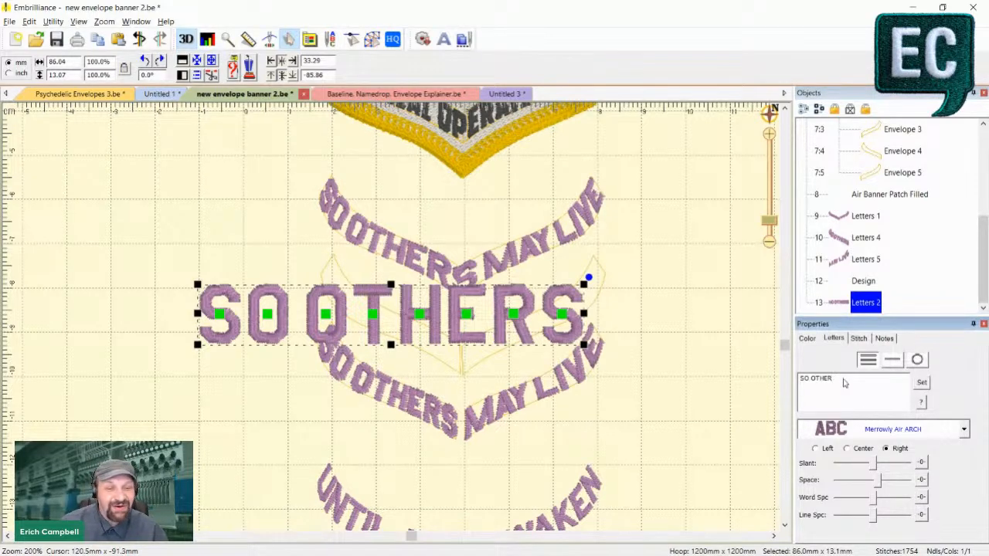
pyautogui.click(922, 381)
pyautogui.click(607, 360)
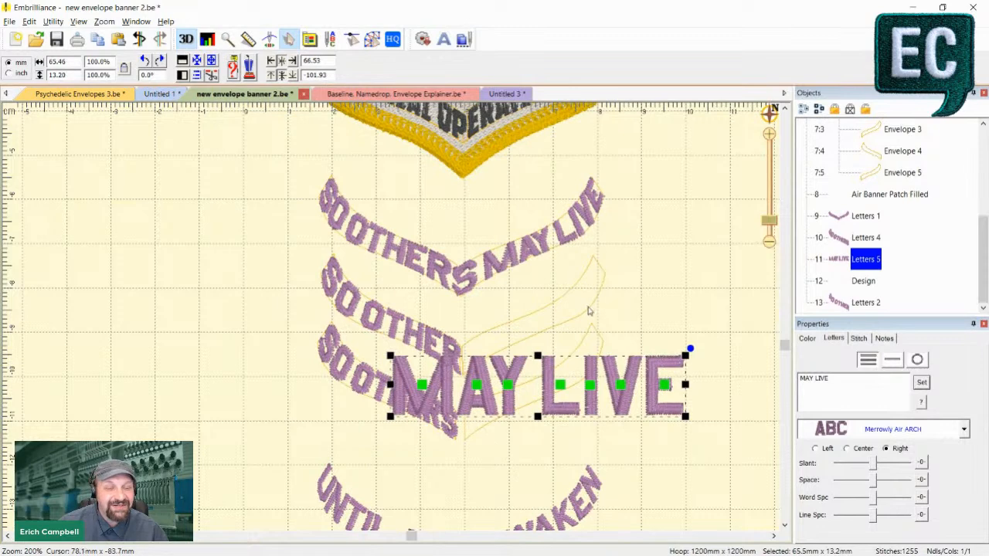
pyautogui.hotkey('ctrl', 'z')
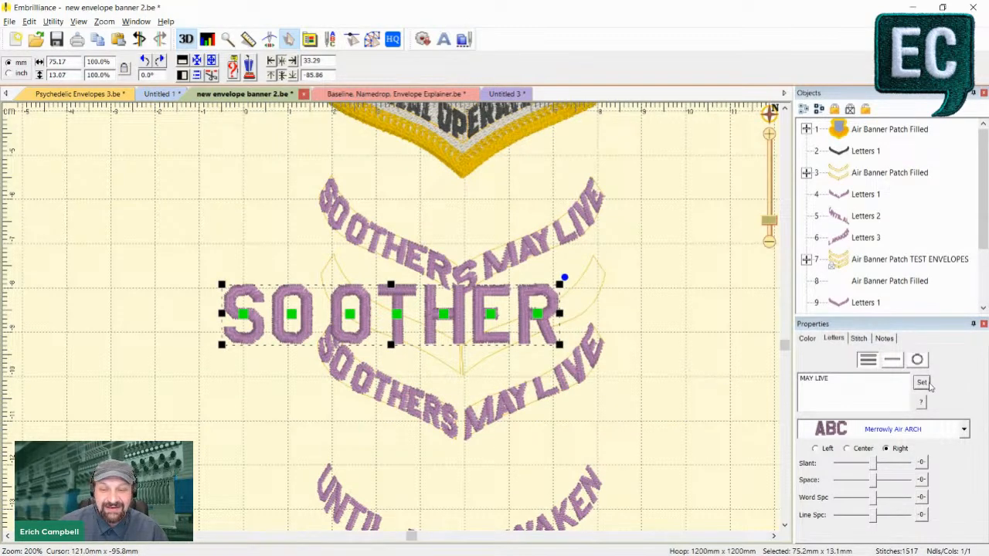
pyautogui.click(927, 383)
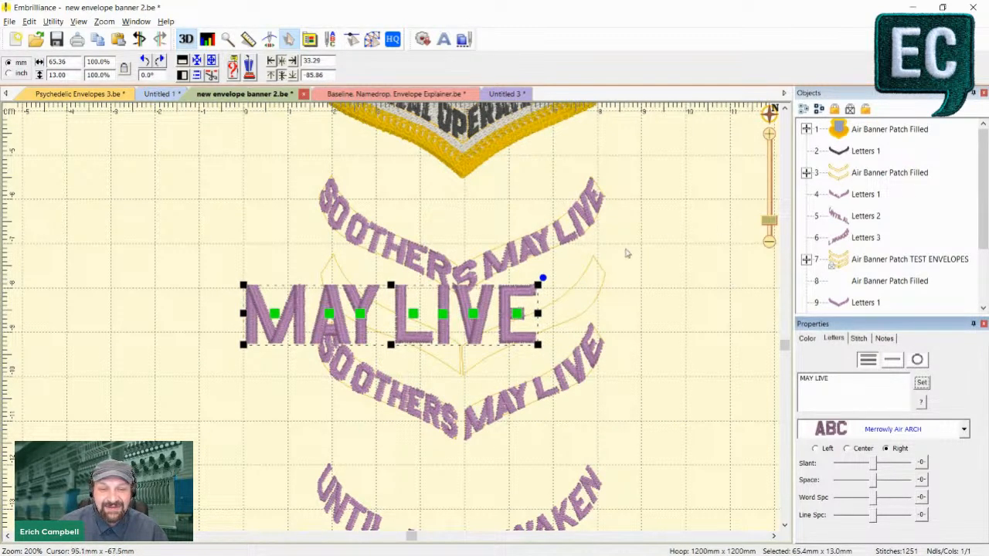
pyautogui.click(626, 253)
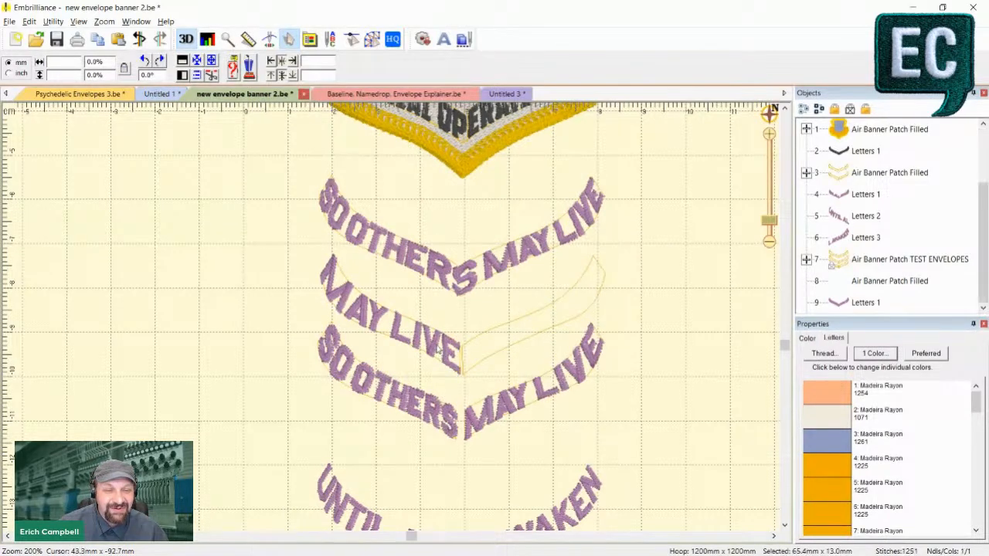
pyautogui.hotkey('ctrl', 'z')
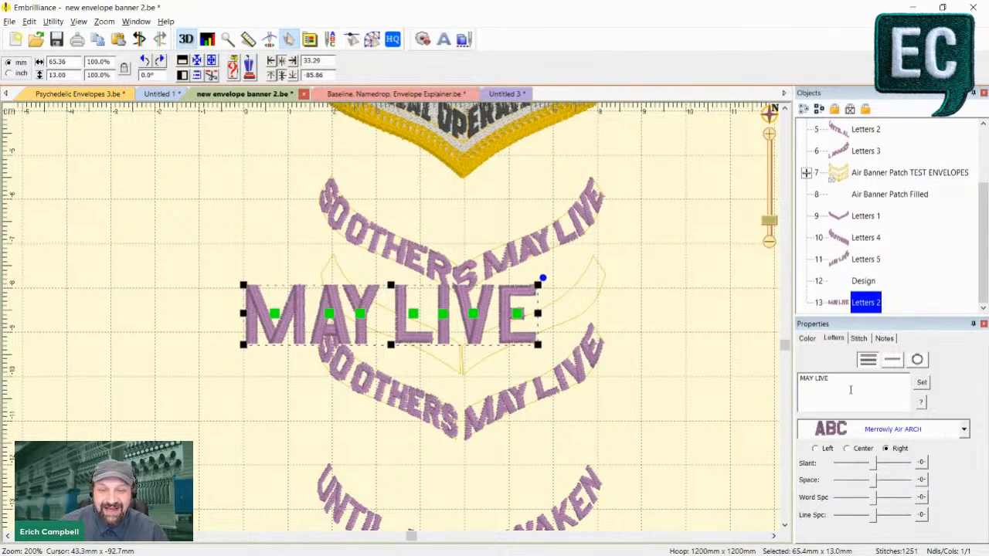
# - Set the text of the Letters 2 lettering to SO OTHER and deselect it
pyautogui.click(850, 390)
pyautogui.write('SO OTHER')
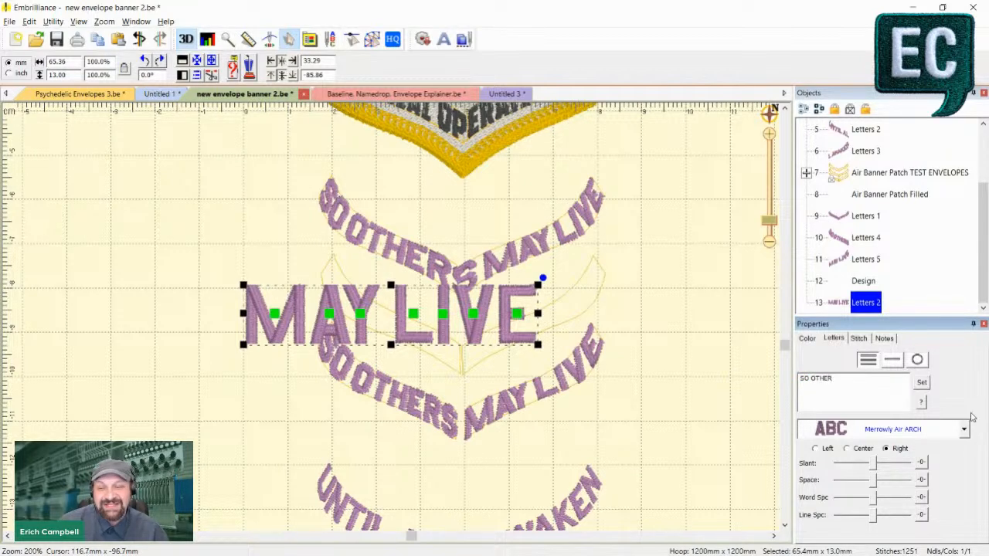
pyautogui.click(927, 384)
pyautogui.click(655, 391)
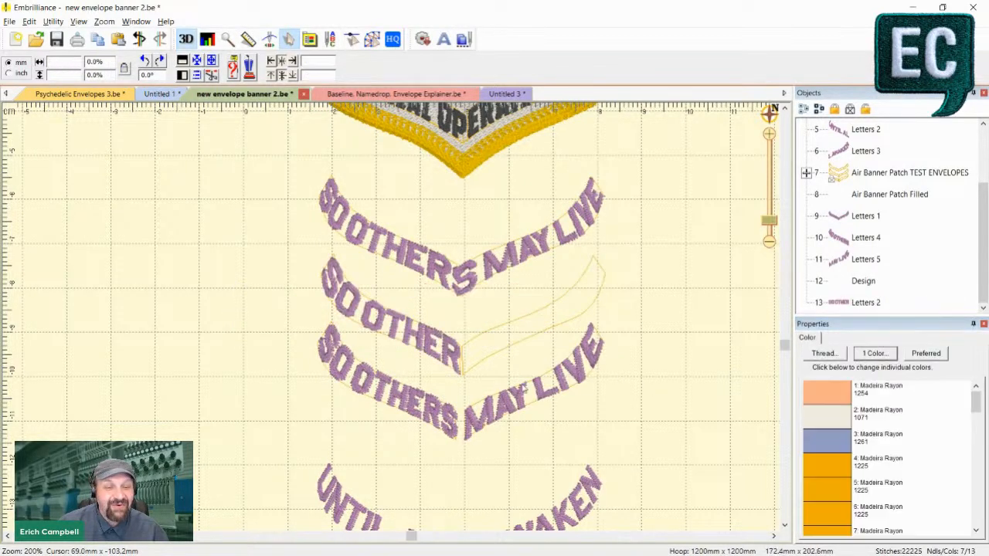
# - Duplicate the lower MAY LIVE lettering and rename the copy Letters 3 to fit it into the empty Envelope 3
pyautogui.scroll(2, 535, 412)
pyautogui.scroll(2, 535, 412)
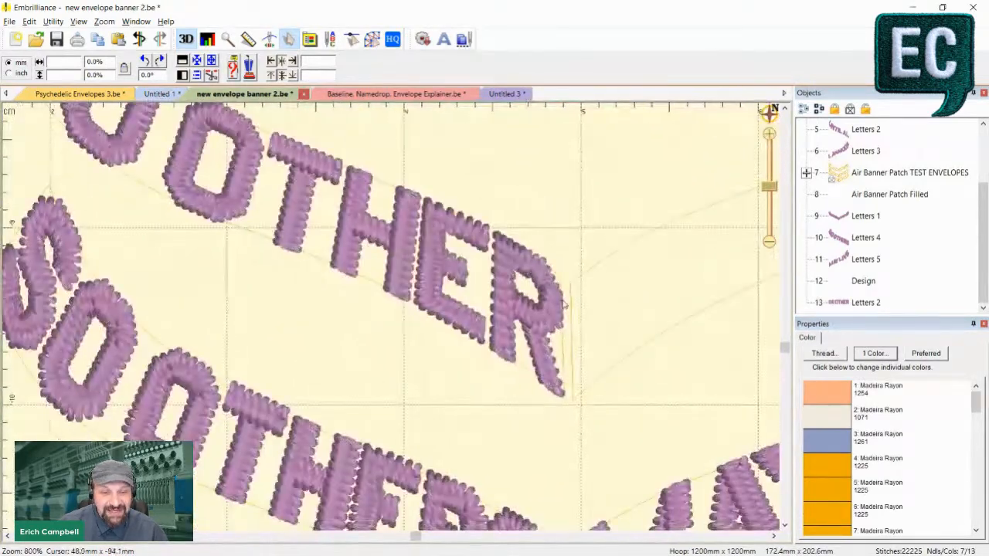
pyautogui.scroll(-2, 561, 327)
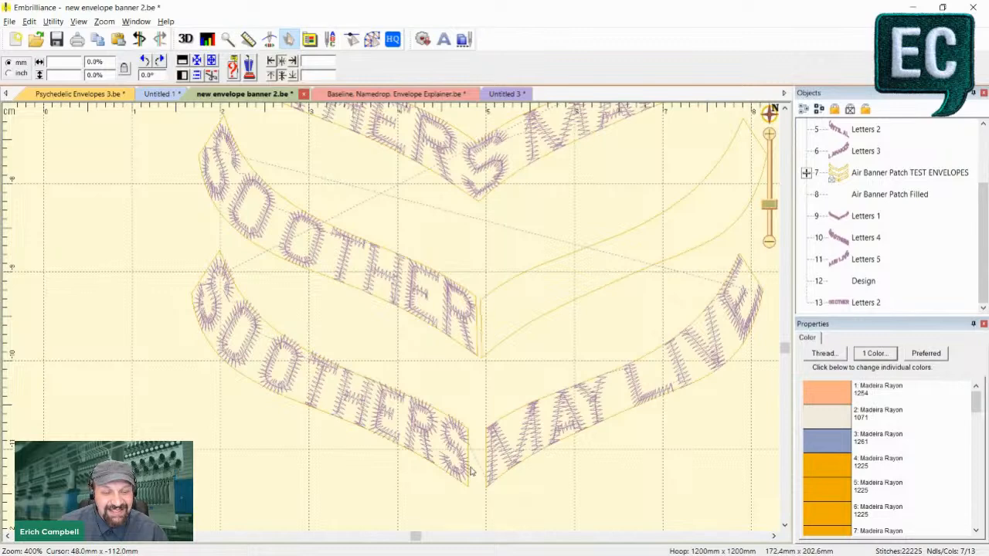
pyautogui.scroll(-2, 468, 466)
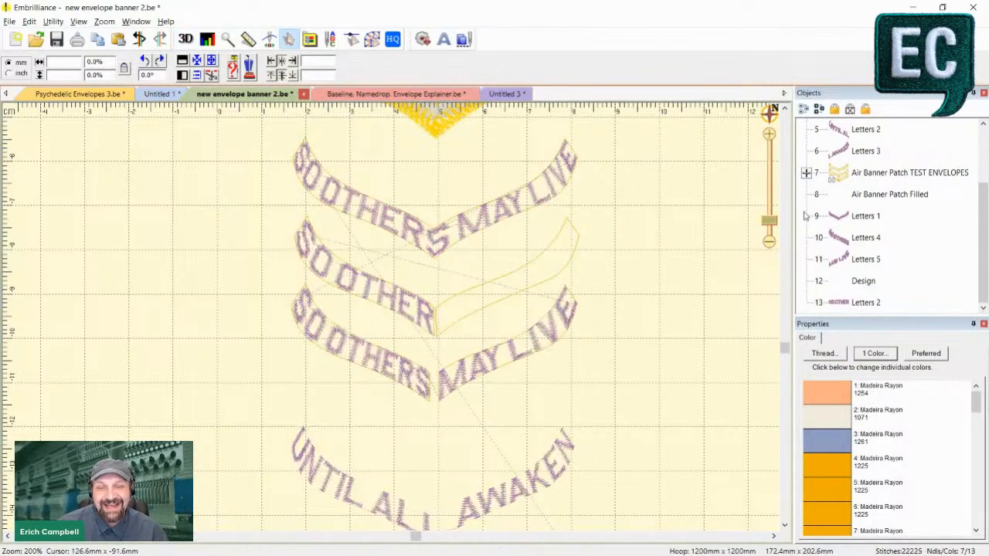
pyautogui.click(464, 382)
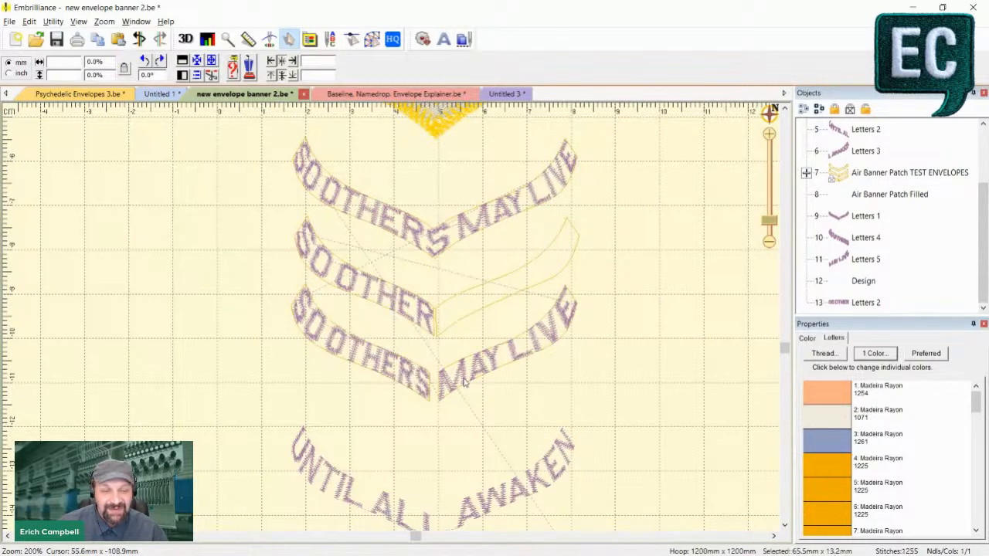
pyautogui.click(631, 392)
pyautogui.hotkey('ctrl', 'v')
pyautogui.click(883, 309)
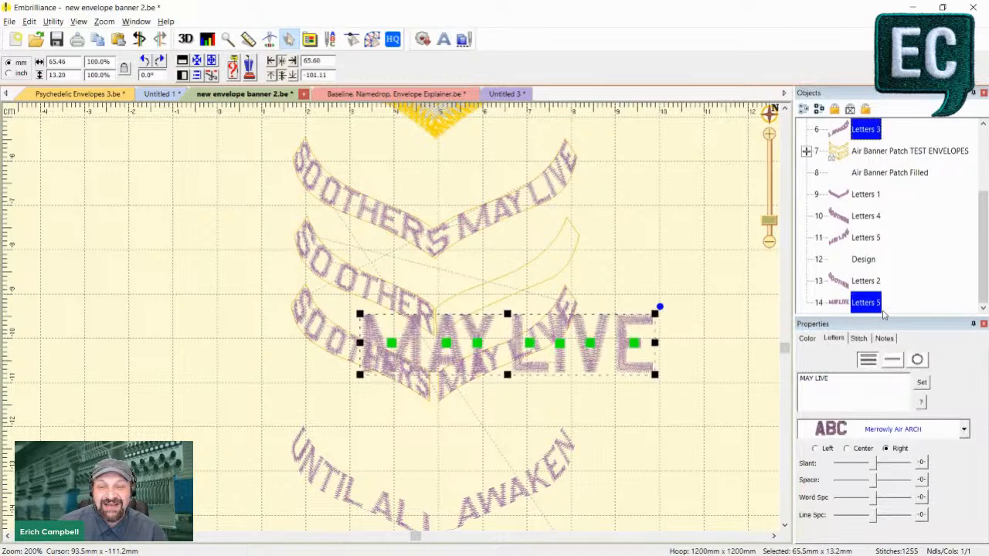
pyautogui.click(877, 303)
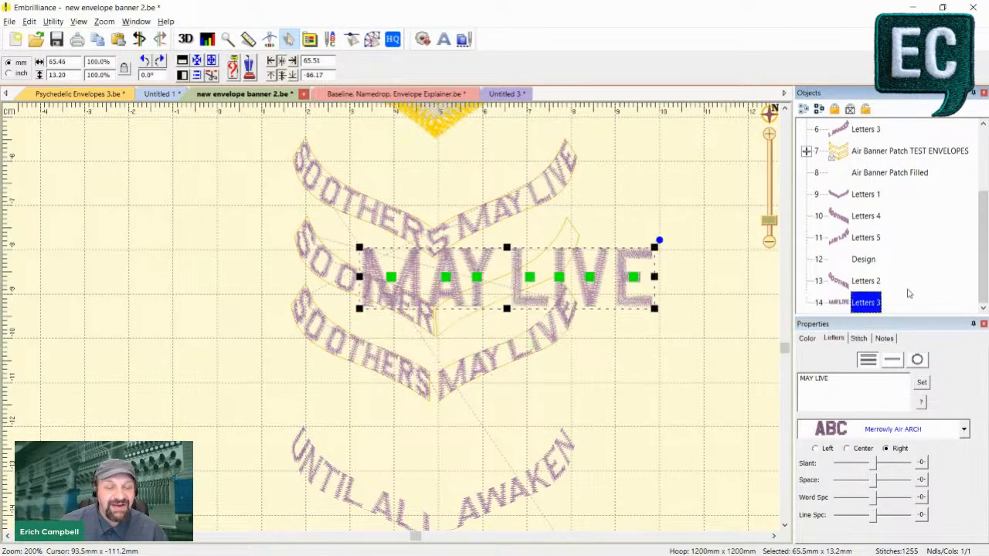
pyautogui.click(717, 332)
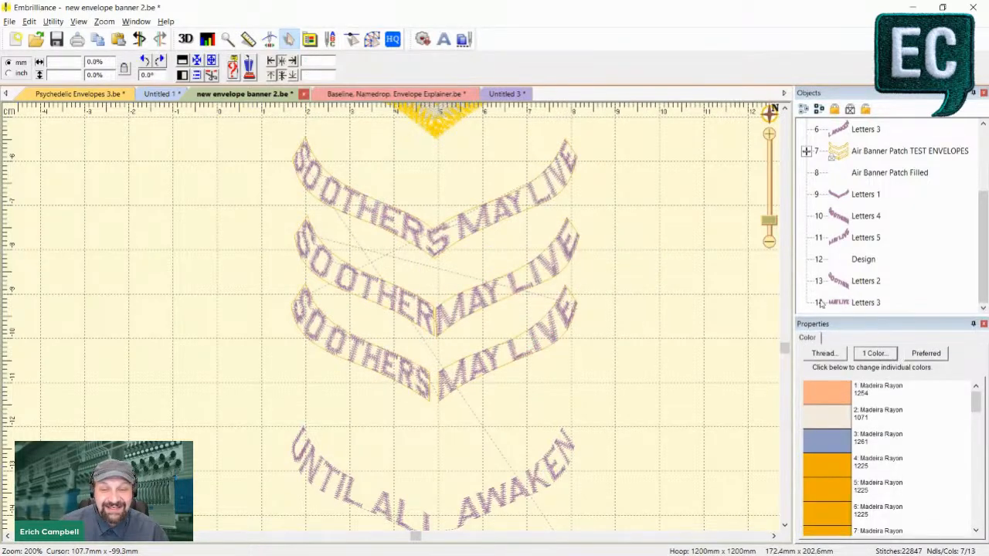
# - Set the text of the Letters 3 lettering to S MAY LIVE, deselect it and check the fit in the 3D stitch view
pyautogui.click(559, 272)
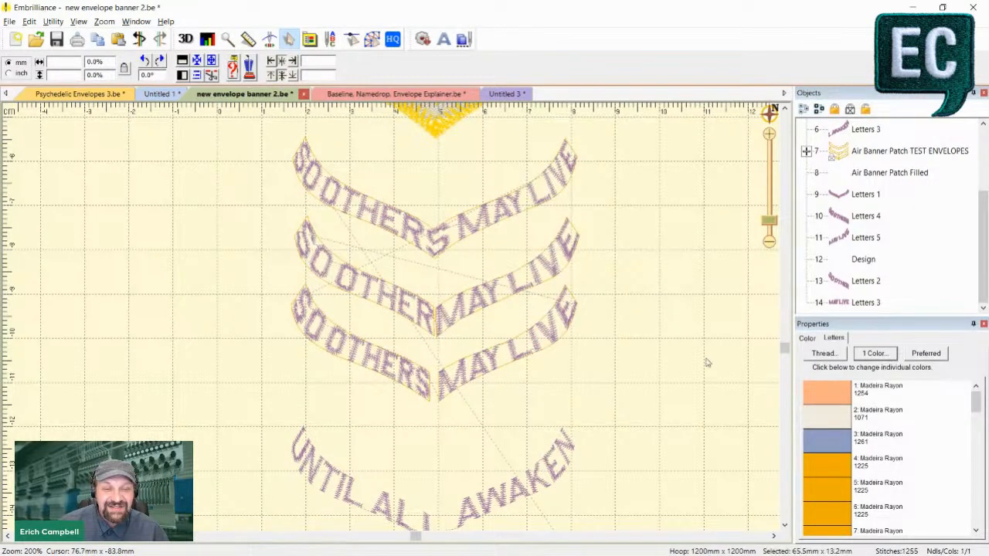
pyautogui.click(835, 300)
pyautogui.click(804, 380)
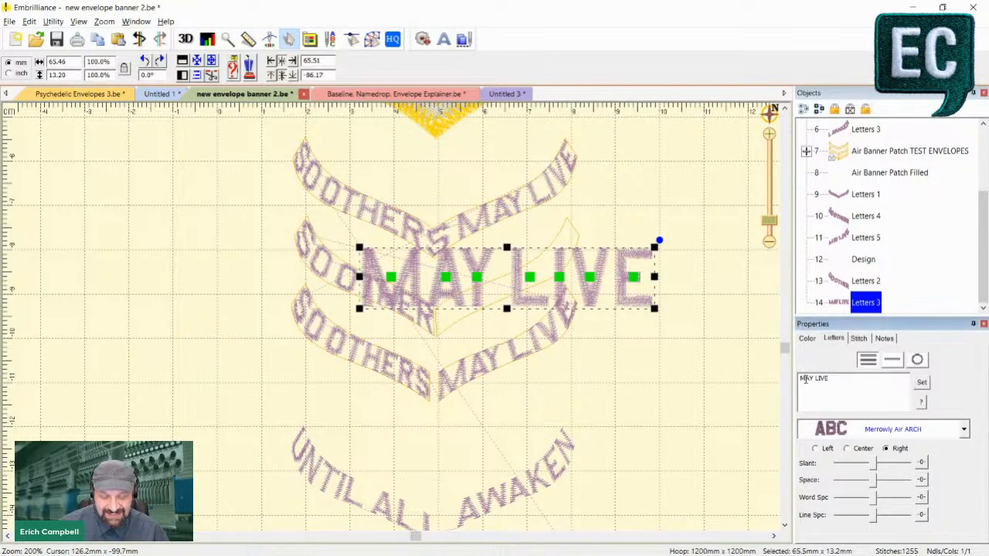
pyautogui.write('S')
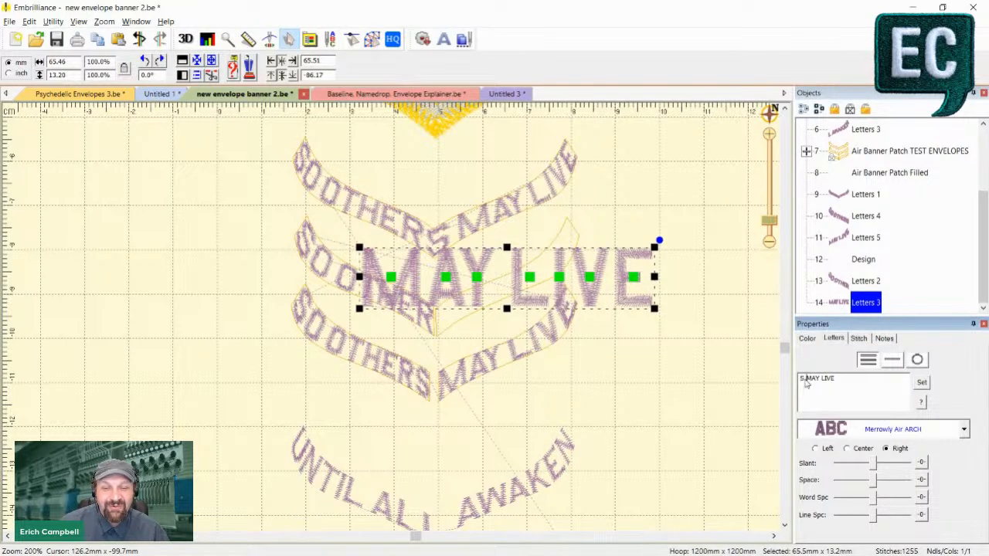
pyautogui.click(921, 382)
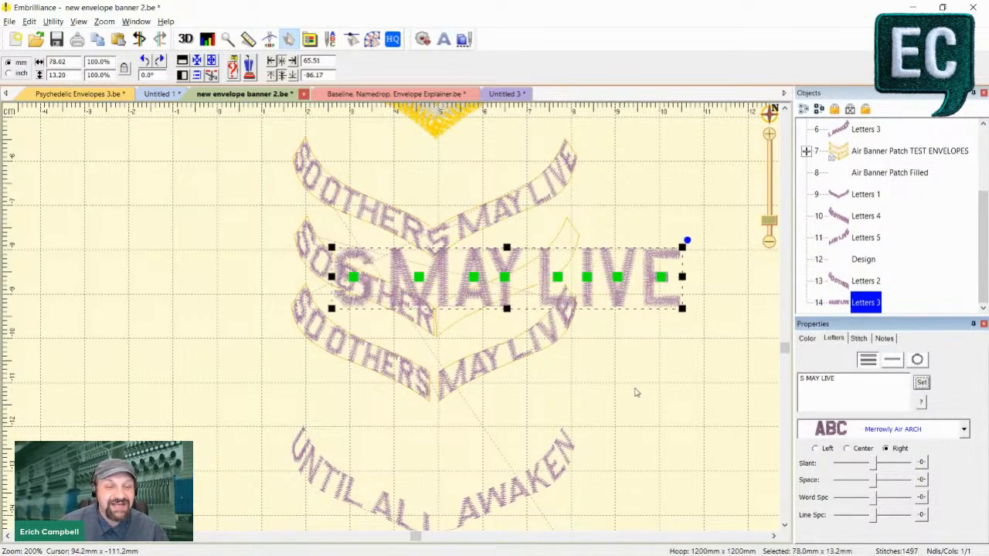
pyautogui.click(635, 388)
pyautogui.scroll(2, 635, 384)
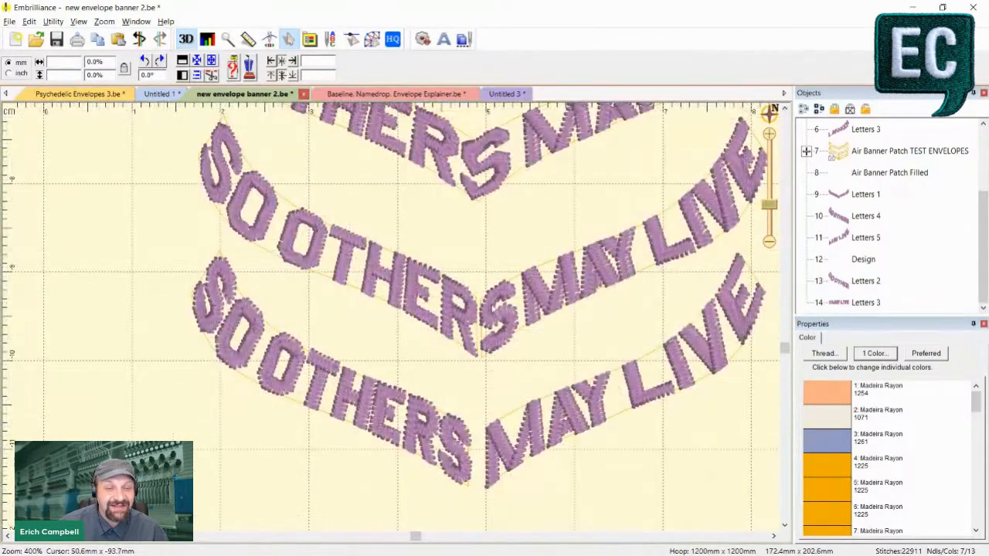
# - Compare the three SO OTHERS MAY LIVE rows with the two UNTIL ALL AWAKEN rows below them at the V's point
pyautogui.scroll(-2, 472, 250)
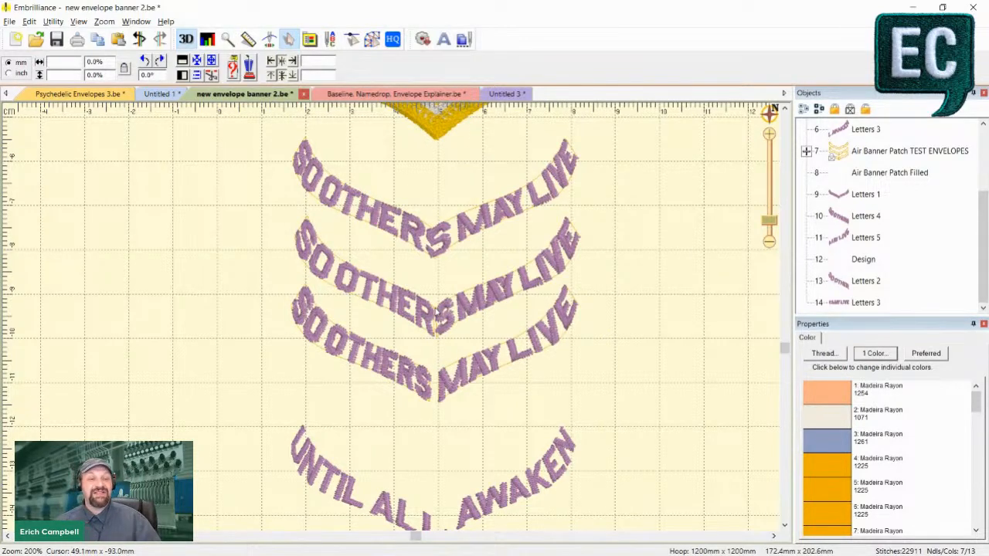
pyautogui.scroll(-3, 449, 337)
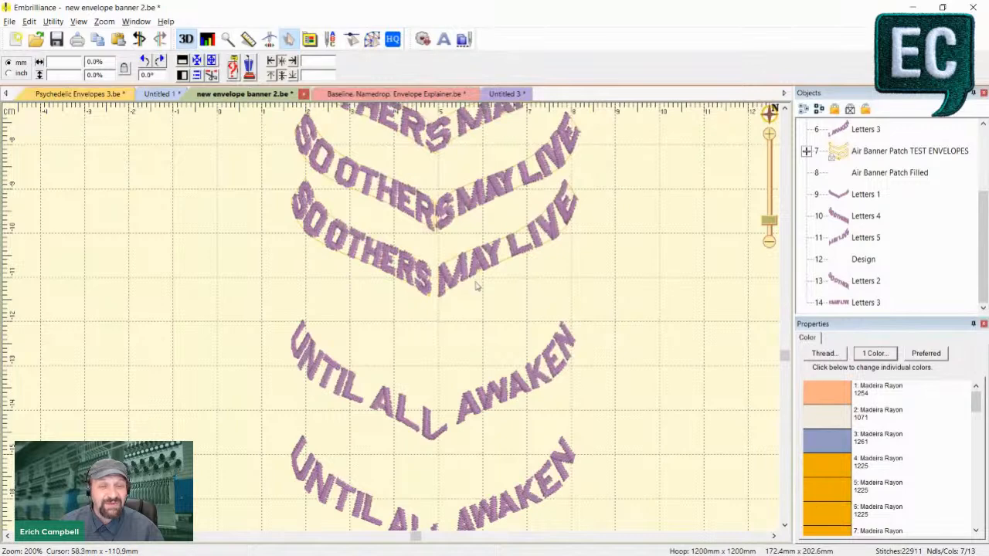
pyautogui.scroll(-2, 476, 286)
pyautogui.scroll(4, 456, 278)
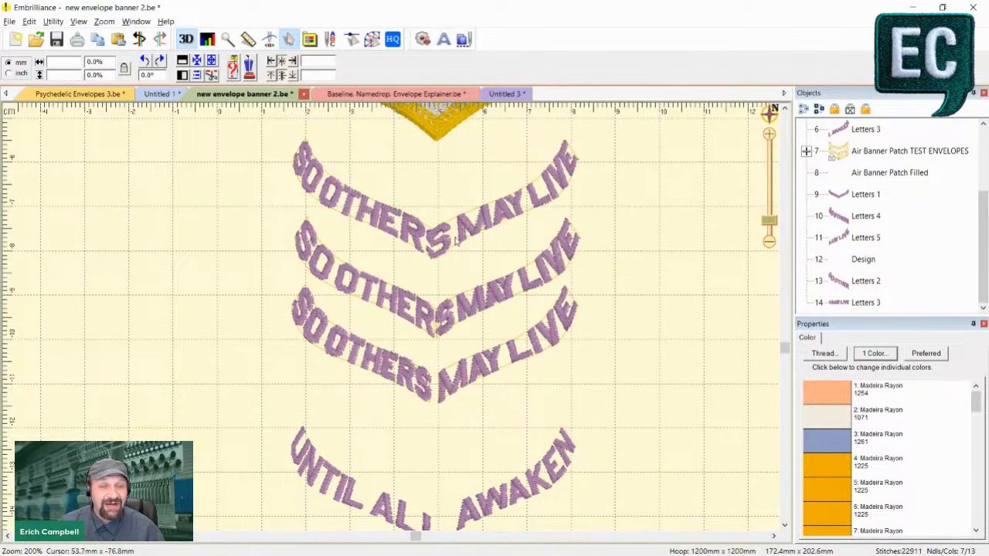
pyautogui.scroll(-5, 438, 256)
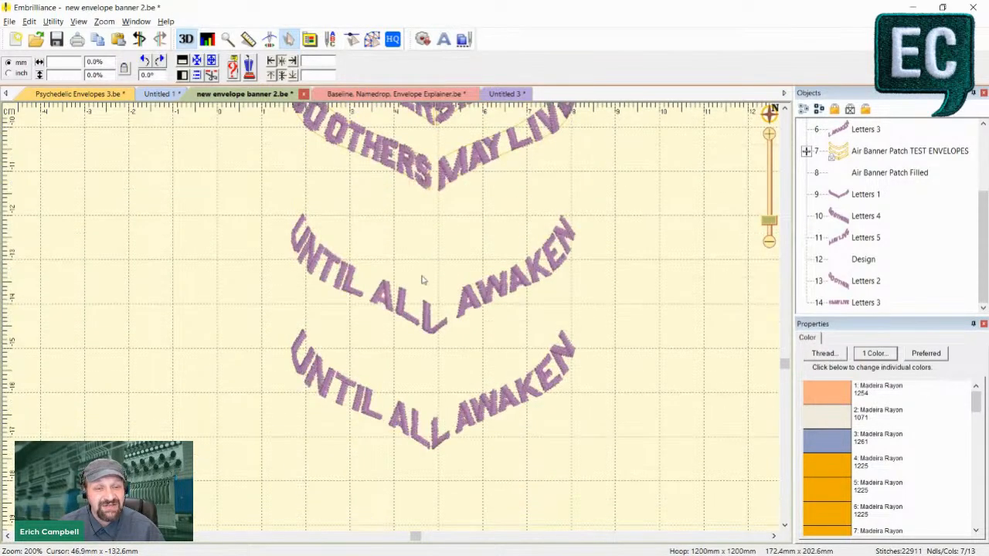
pyautogui.scroll(1, 421, 278)
pyautogui.scroll(-1, 456, 359)
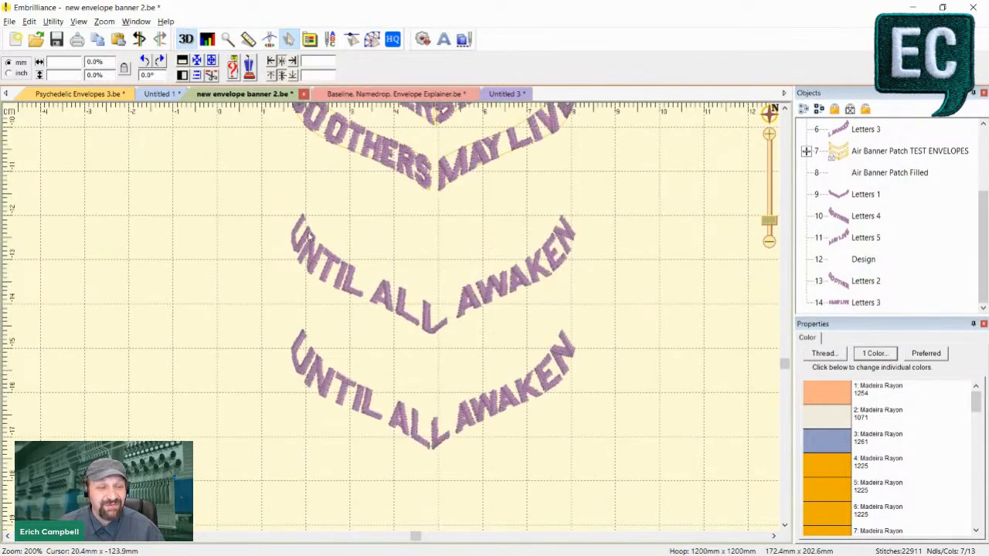
pyautogui.scroll(1, 464, 334)
# - Select the upper UNTIL ALL AWAKEN lettering and inspect Envelope 1 in its expanded Air Banner Patch Filled envelope group
pyautogui.click(476, 346)
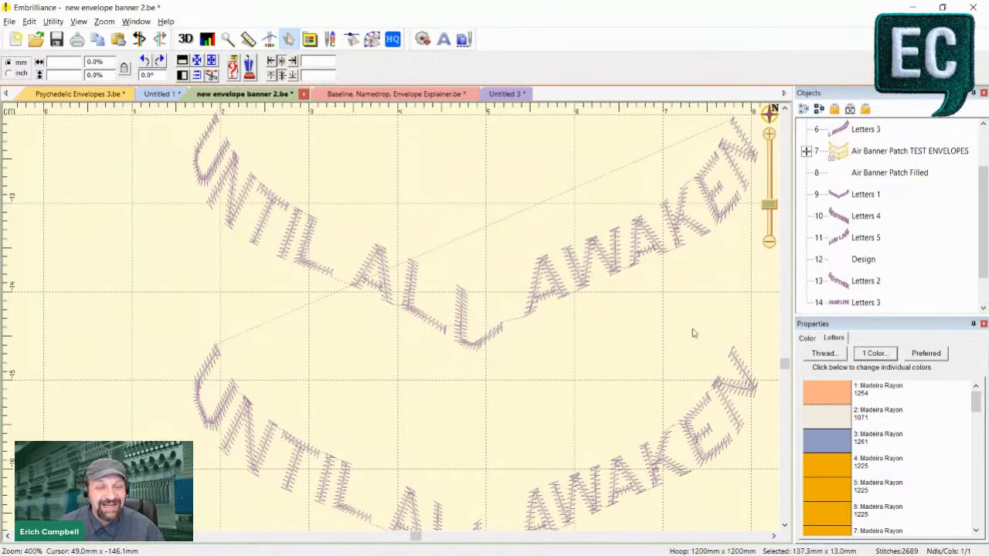
pyautogui.scroll(-1, 575, 303)
pyautogui.scroll(3, 817, 247)
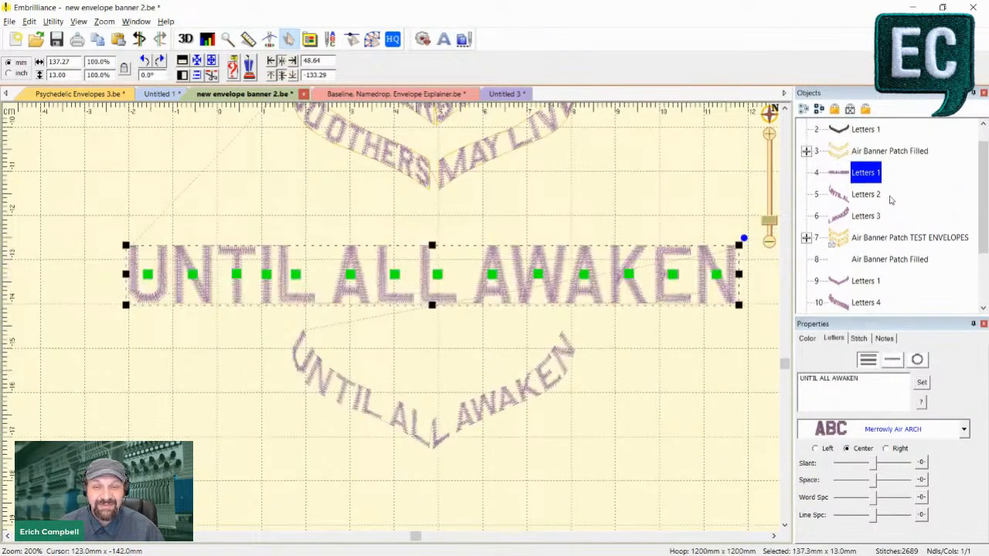
pyautogui.click(805, 172)
pyautogui.click(896, 194)
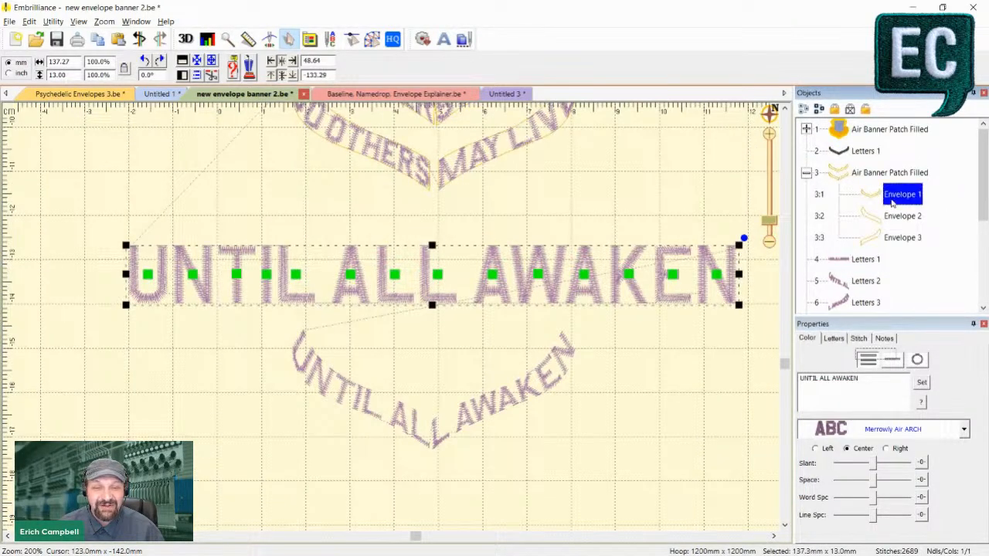
pyautogui.press('-')
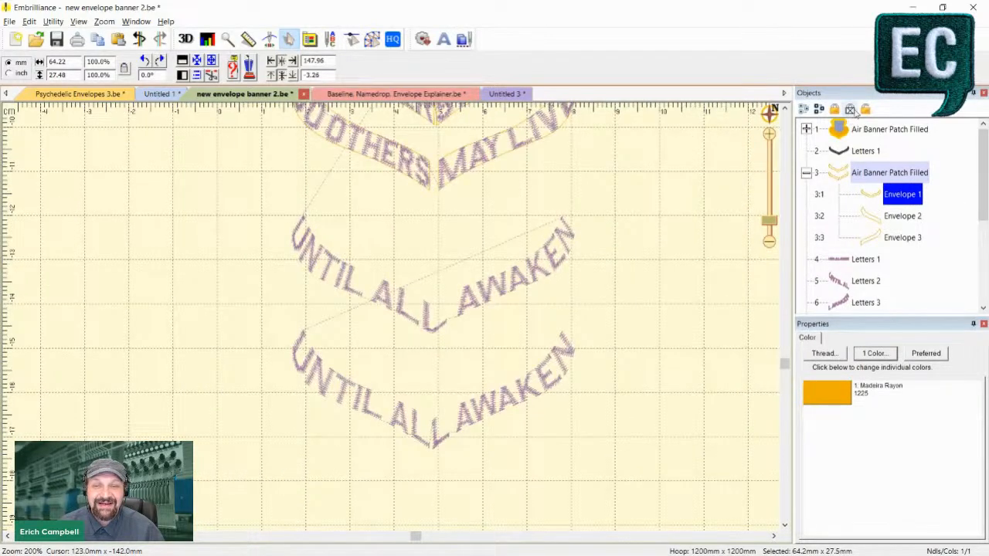
pyautogui.click(640, 242)
pyautogui.press('-')
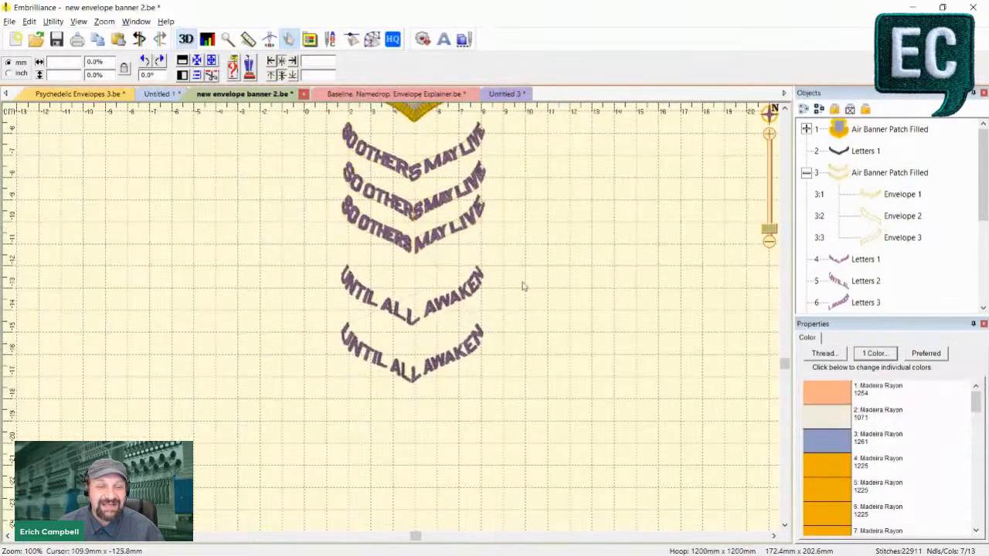
# - Reapply the text of the upper UNTIL ALL AWAKEN lettering so that it fits into Envelope 1 beside the shield patch
pyautogui.click(398, 323)
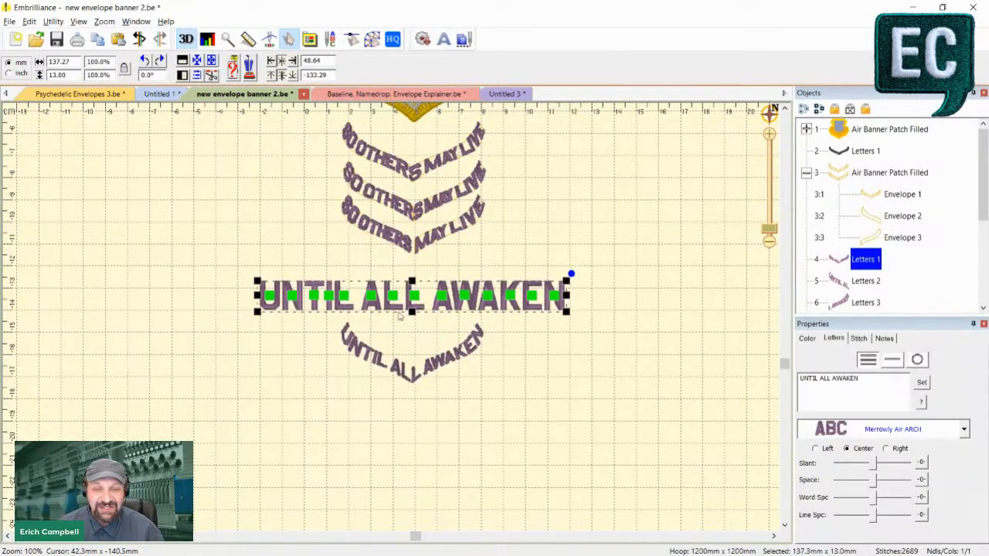
pyautogui.scroll(3, 729, 199)
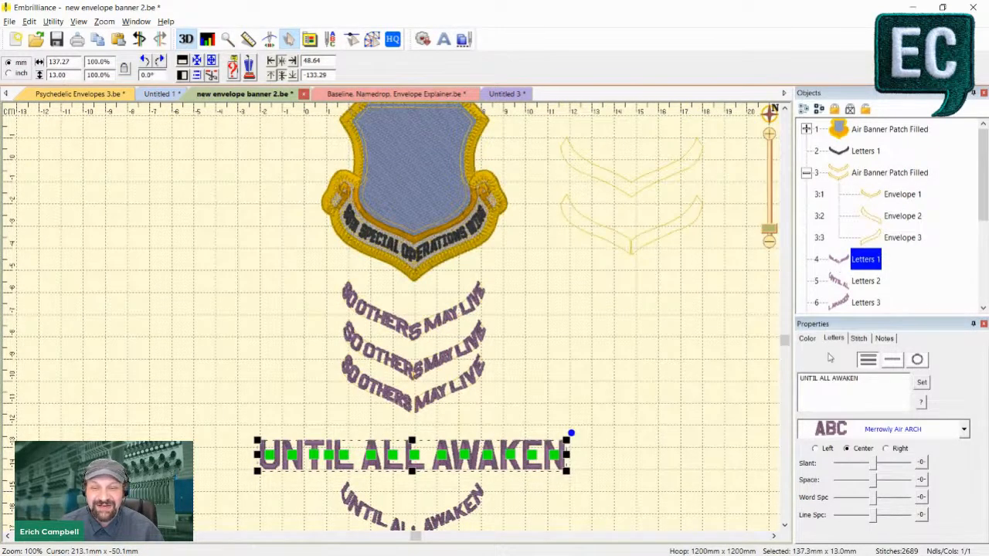
pyautogui.click(923, 383)
# - Reapply the UNTIL AL and L AWAKEN texts so that they fit into Envelope 2 and Envelope 3
pyautogui.click(475, 503)
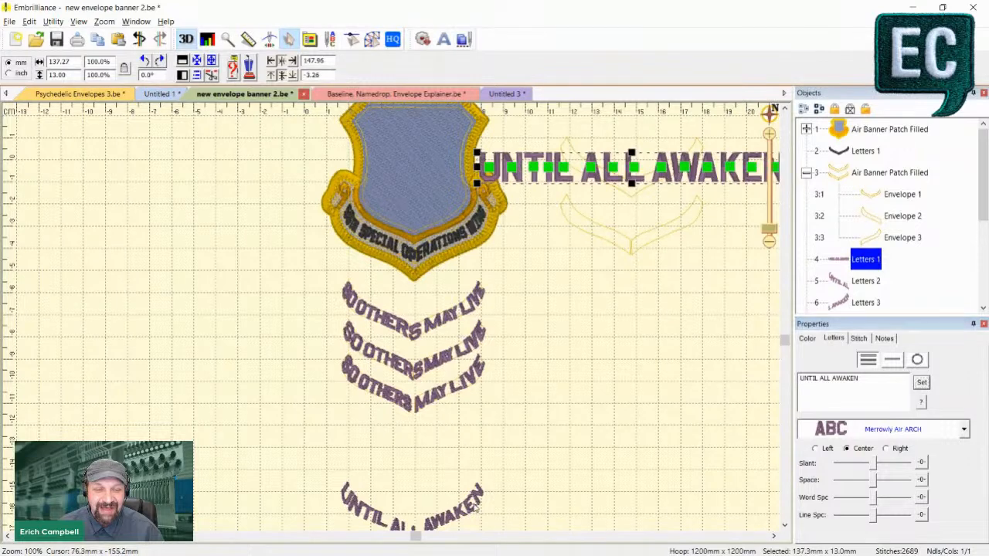
pyautogui.scroll(-2, 858, 286)
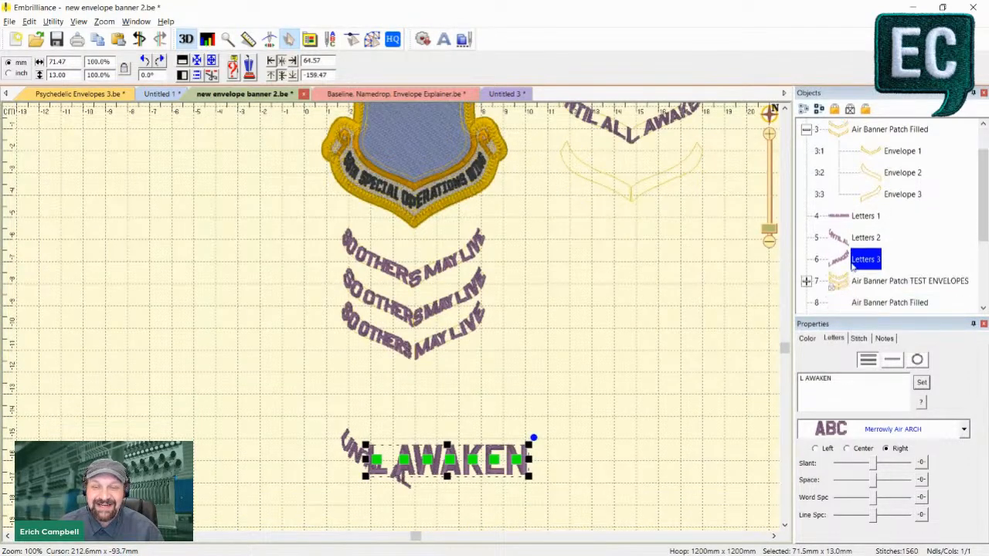
pyautogui.keyDown('ctrl'); pyautogui.click(846, 241); pyautogui.keyUp('ctrl')
pyautogui.click(890, 258)
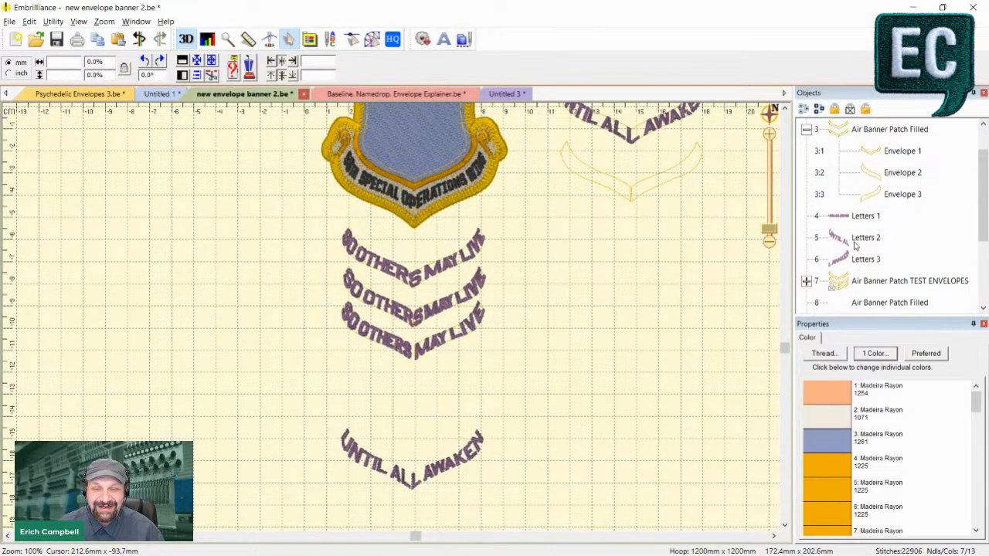
pyautogui.click(855, 242)
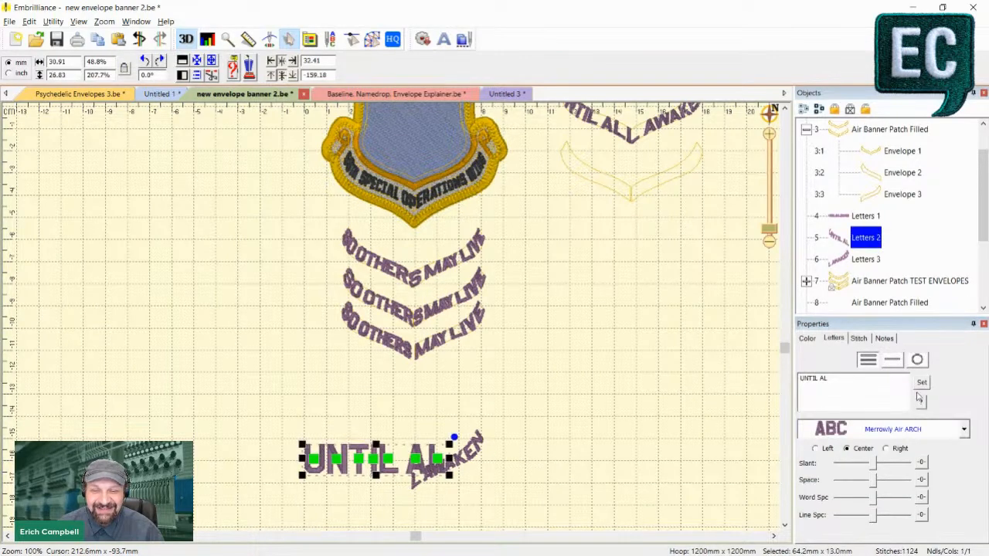
pyautogui.click(921, 383)
pyautogui.click(848, 263)
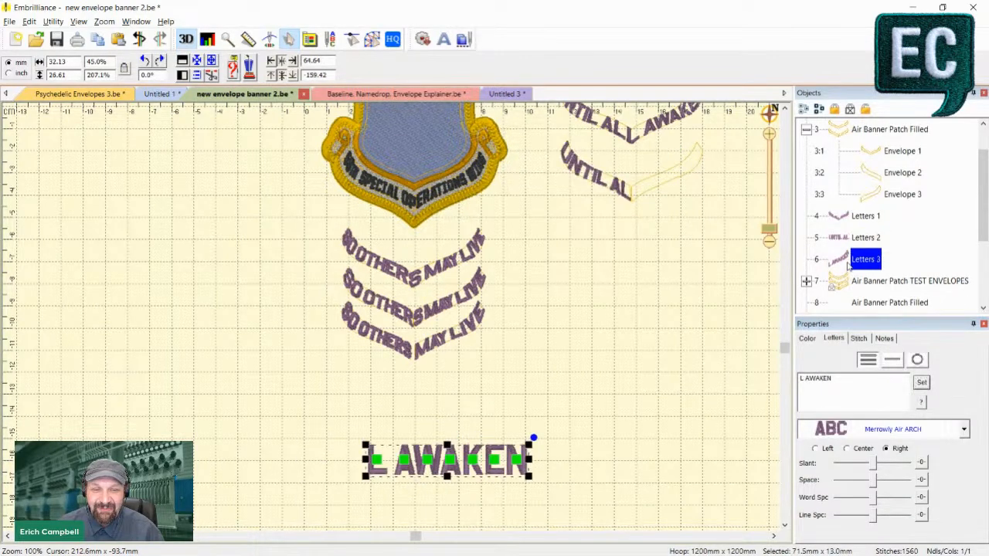
pyautogui.click(922, 382)
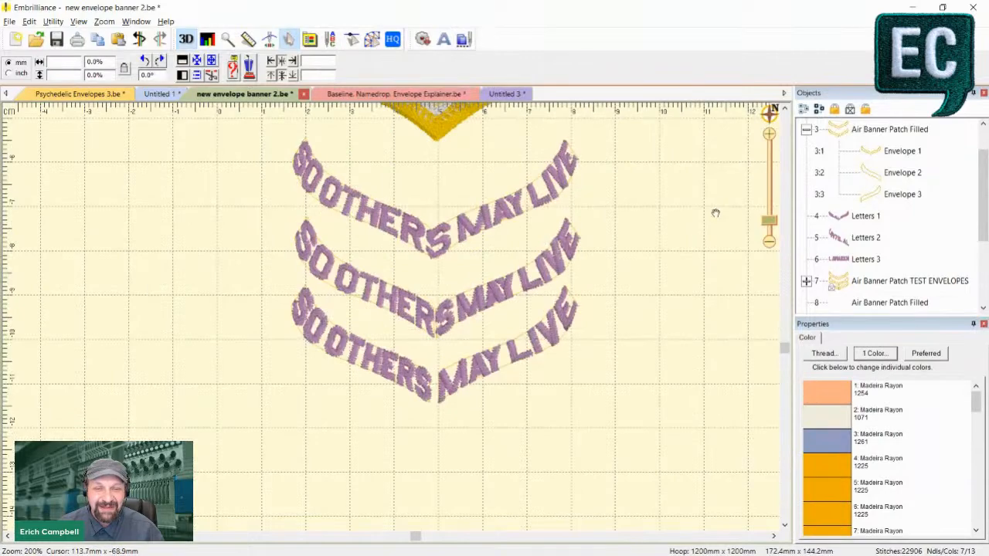
# - Examine how the last L meets the point in the single and split UNTIL ALL AWAKEN envelopes, in 3D and stitch view
pyautogui.moveTo(715, 212); pyautogui.dragTo(437, 335)
pyautogui.scroll(2, 435, 334)
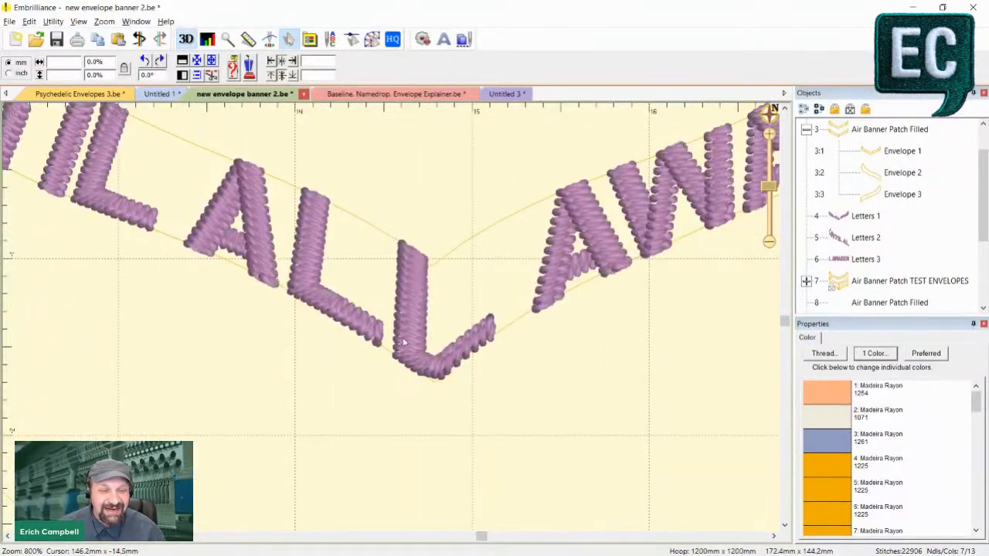
pyautogui.scroll(-1, 487, 363)
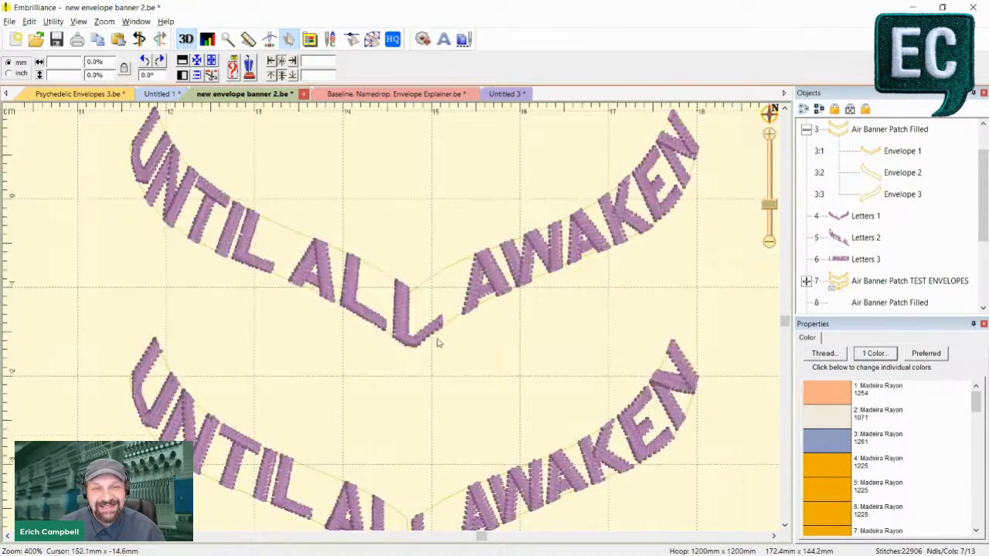
pyautogui.moveTo(410, 429); pyautogui.dragTo(426, 255)
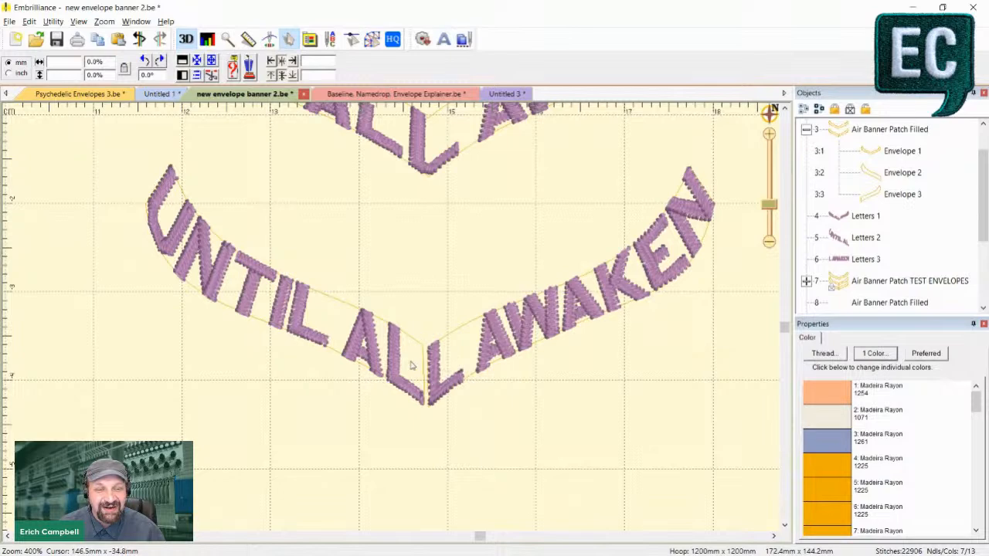
pyautogui.press('3')
pyautogui.scroll(1, 419, 371)
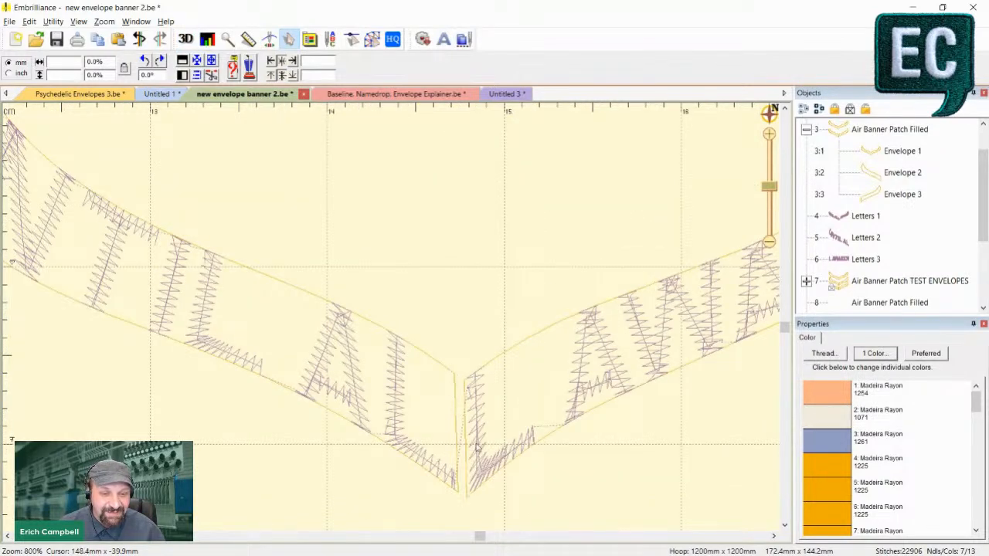
pyautogui.scroll(-1, 436, 439)
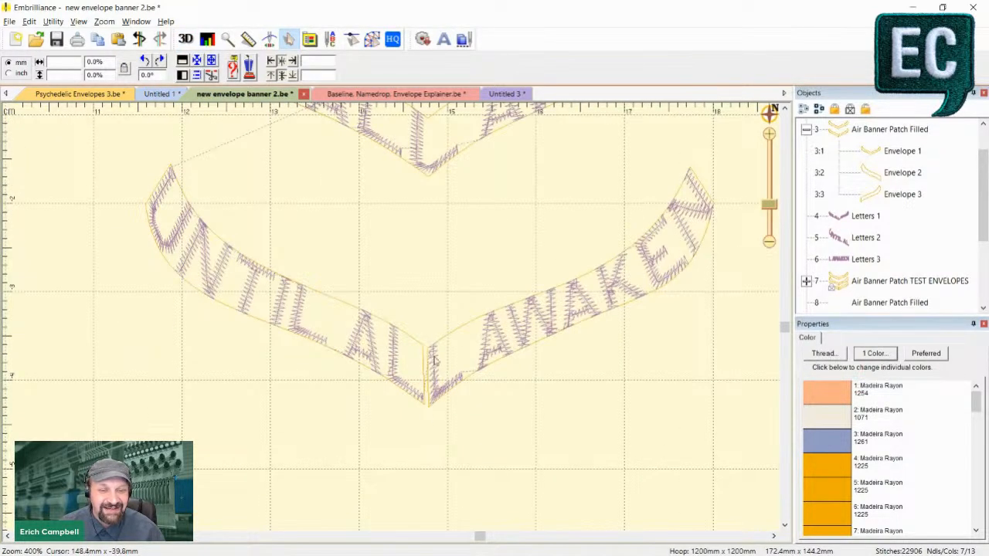
pyautogui.press('3')
# - Review the whole layout, comparing the shield patch's SPECIAL OPERATIONS WING banner with the SO OTHERS MAY LIVE rows below it
pyautogui.scroll(-2, 541, 421)
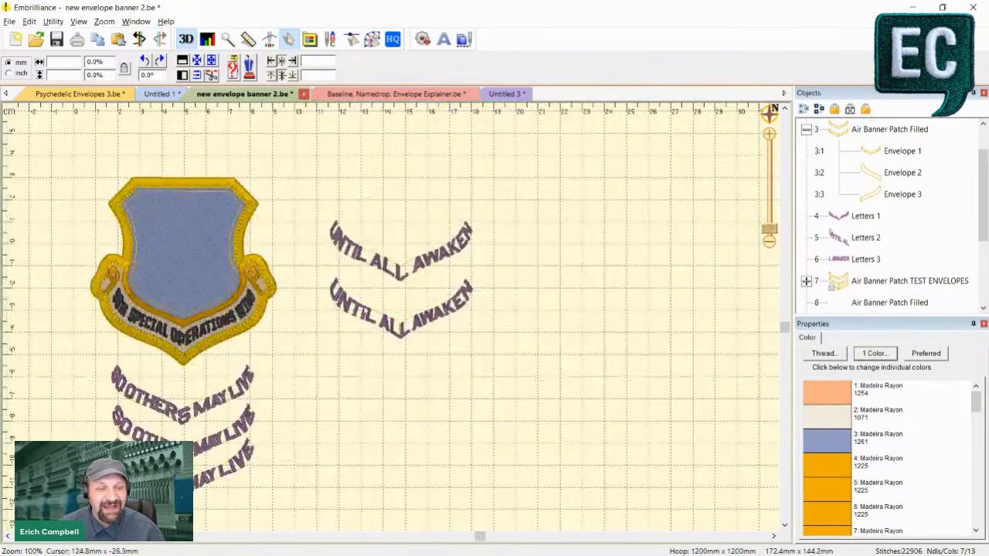
pyautogui.scroll(1, 494, 341)
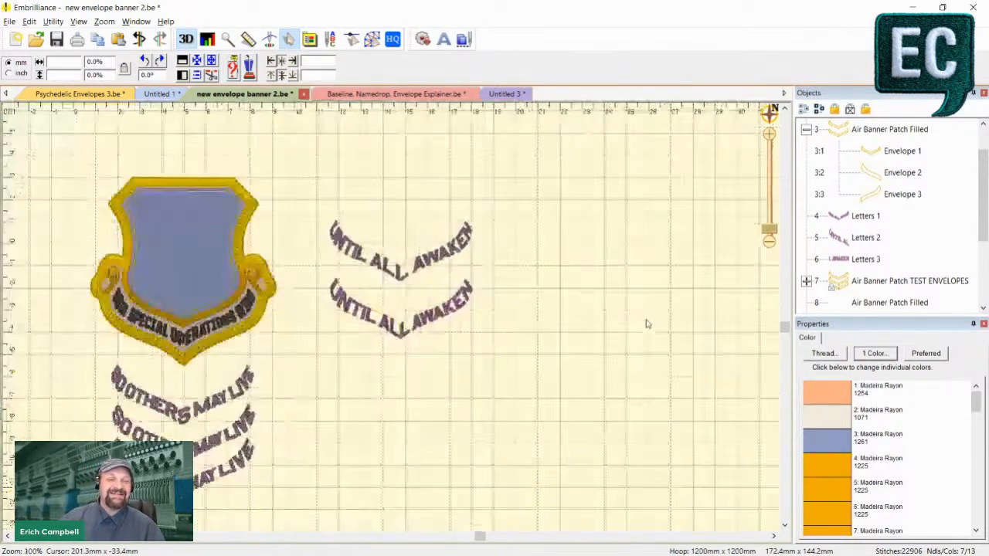
pyautogui.scroll(-1, 648, 324)
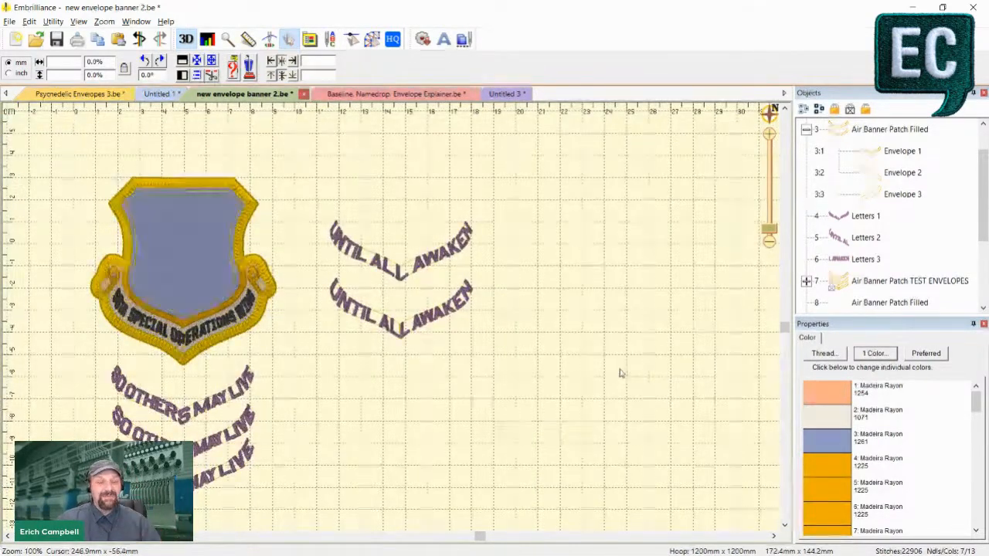
pyautogui.moveTo(479, 536); pyautogui.dragTo(427, 536)
pyautogui.scroll(1, 495, 506)
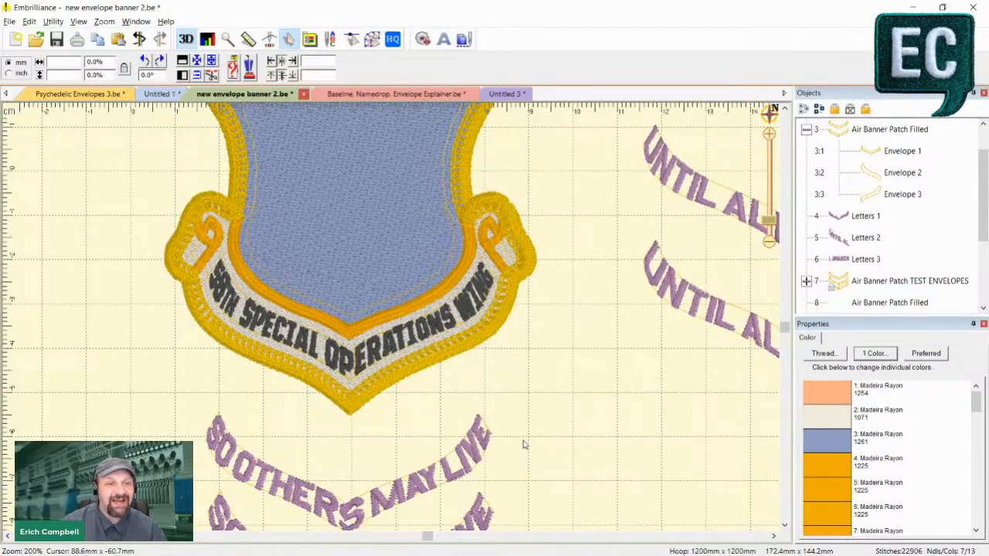
pyautogui.scroll(-2, 523, 445)
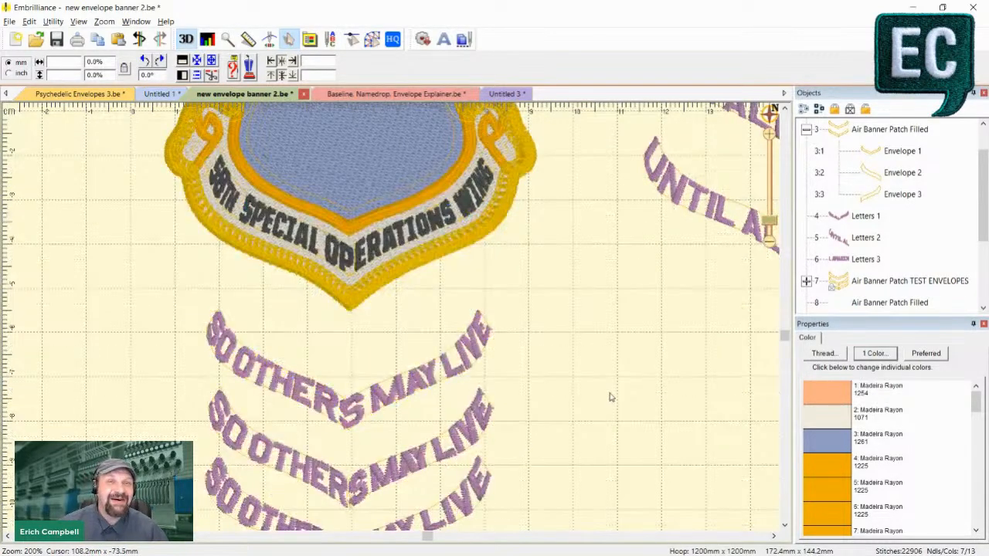
pyautogui.scroll(-2, 614, 374)
pyautogui.scroll(2, 616, 378)
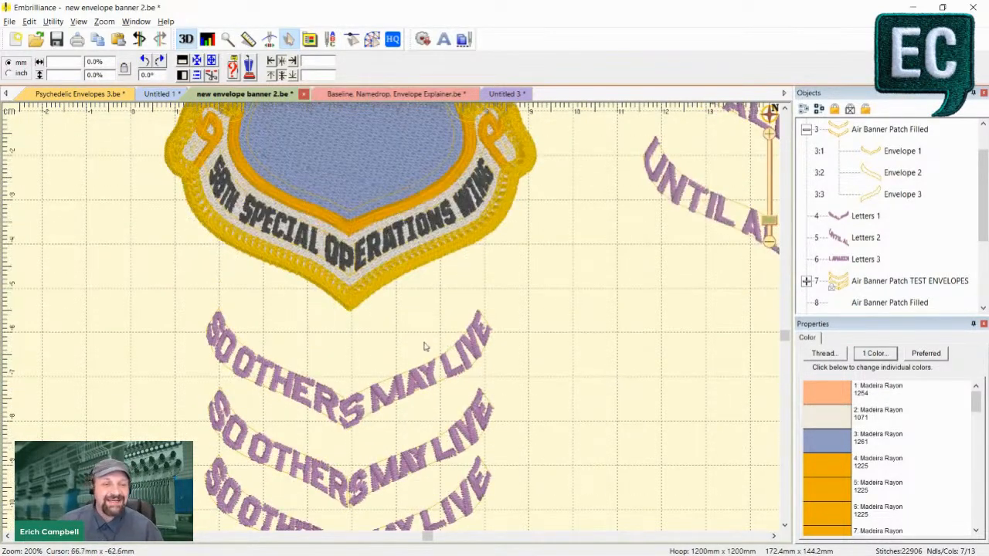
pyautogui.scroll(2, 423, 352)
pyautogui.scroll(1, 398, 387)
pyautogui.scroll(-1, 349, 402)
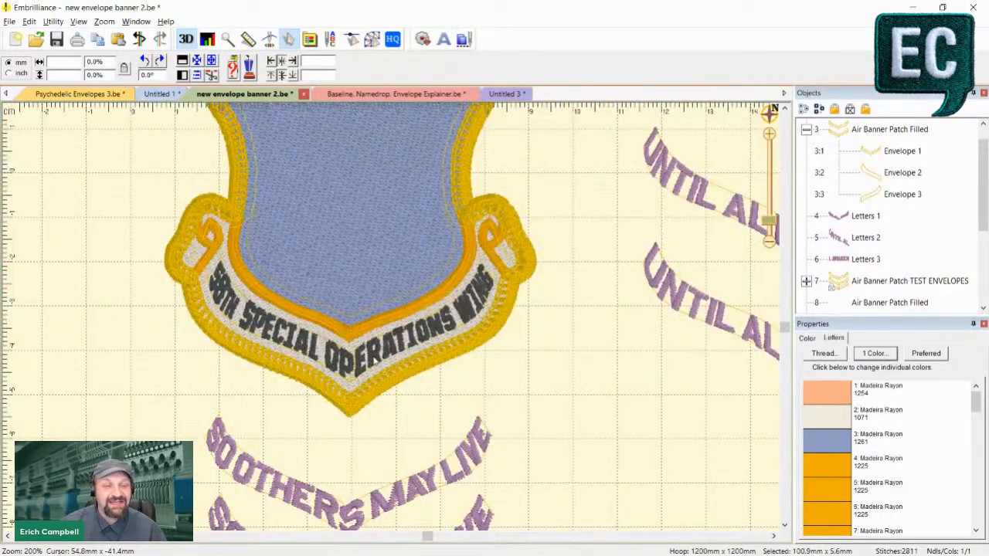
# - Inspect the 58th SPECIAL OPERATIONS WING lettering object in stitch view over the shield patch's banner, and deselect it
pyautogui.click(440, 334)
pyautogui.press('3')
pyautogui.scroll(1, 399, 333)
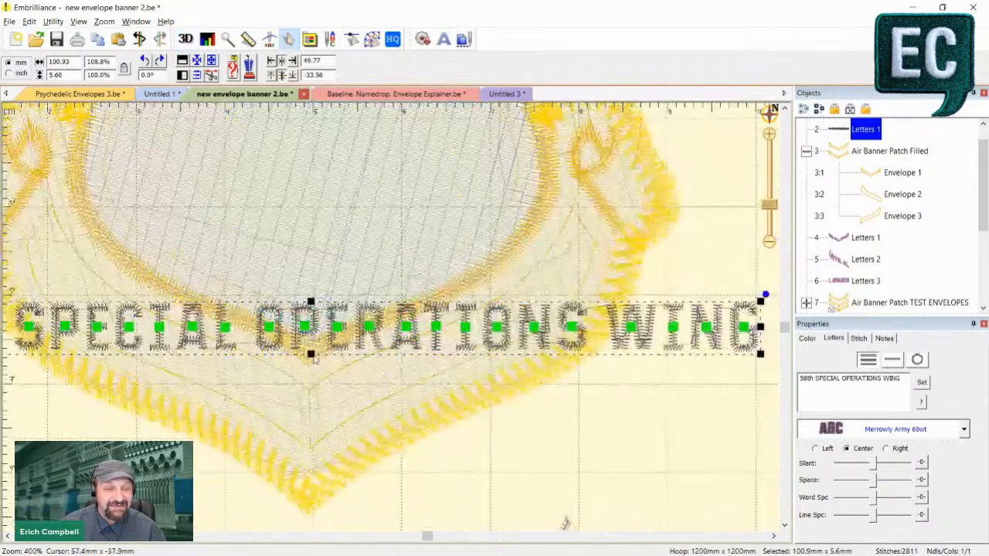
pyautogui.scroll(-1, 399, 291)
pyautogui.scroll(1, 897, 149)
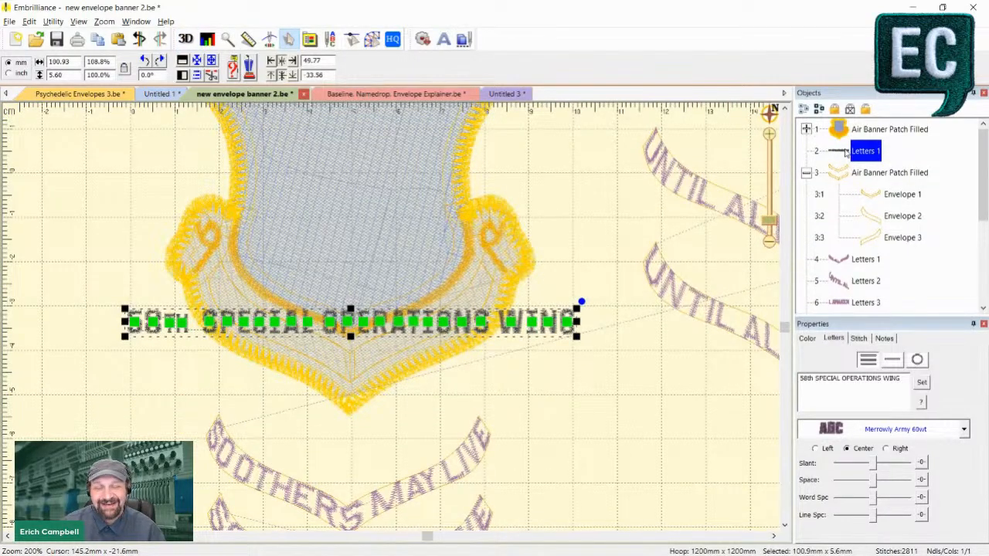
pyautogui.click(609, 394)
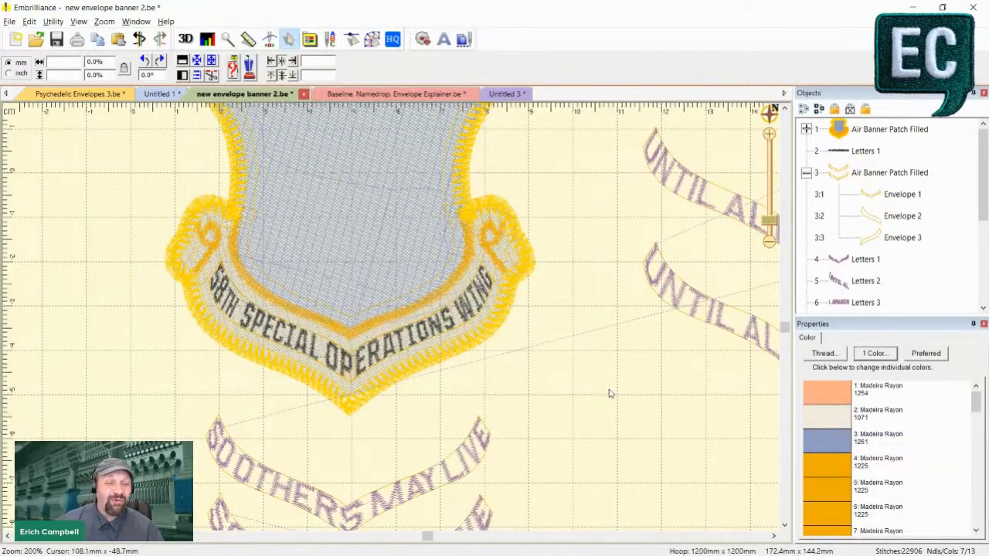
# - Examine in 3D view how the 58TH SPECIAL OPERATIONS WING letters follow the shield banner and meet at its point
pyautogui.press('3')
pyautogui.press('+')
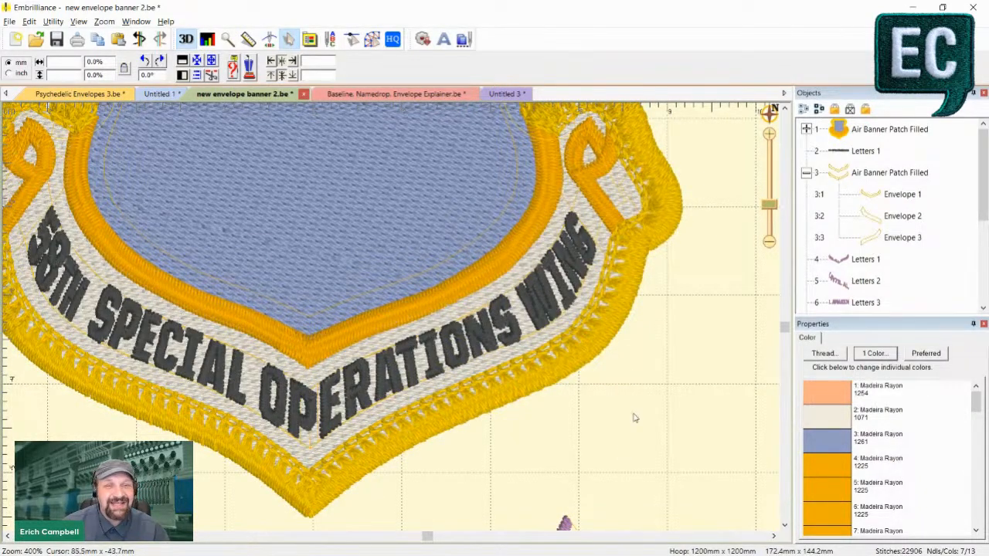
pyautogui.press('-')
pyautogui.press('-')
pyautogui.scroll(-3, 657, 448)
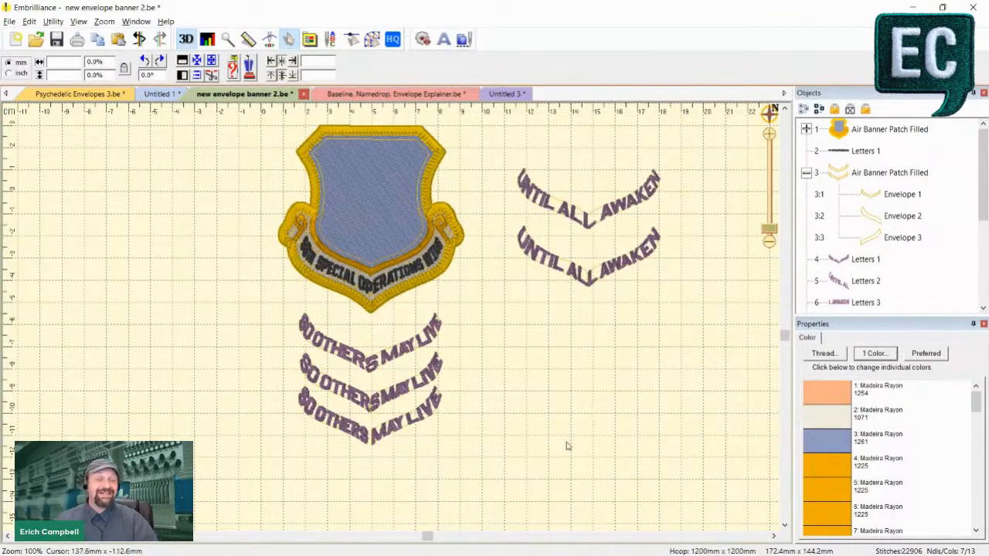
pyautogui.press('+')
pyautogui.press('+')
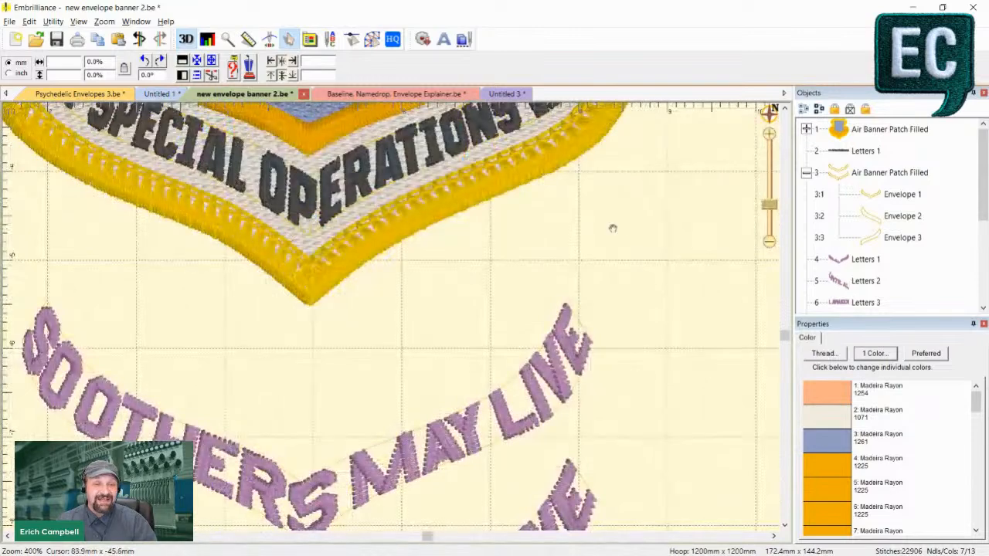
pyautogui.moveTo(613, 227); pyautogui.dragTo(587, 411)
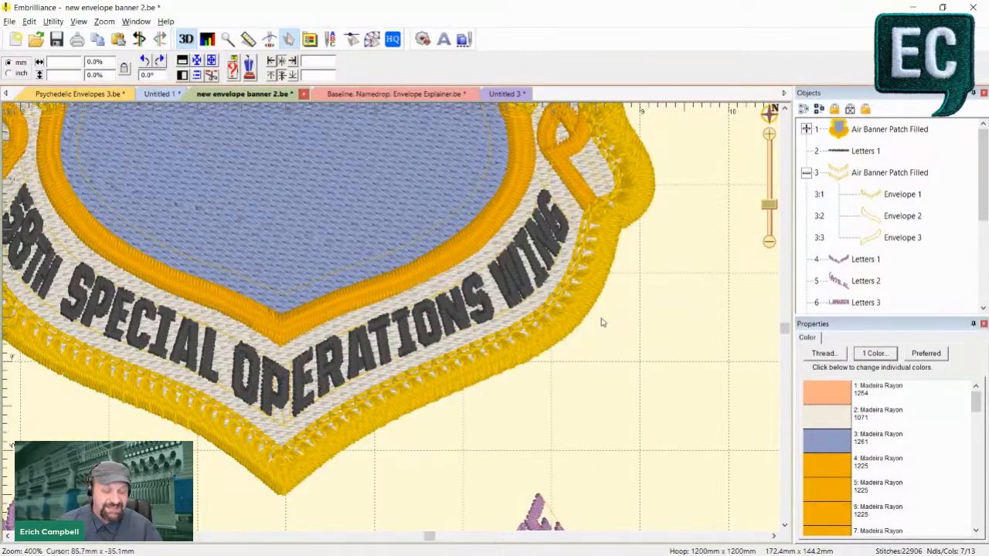
# - Switch to Wilcom EmbroideryStudio and show the banner lettering of the AIR FORCE NUCLEAR WEAPONS CENTER design
pyautogui.hotkey('alt', 'Tab')
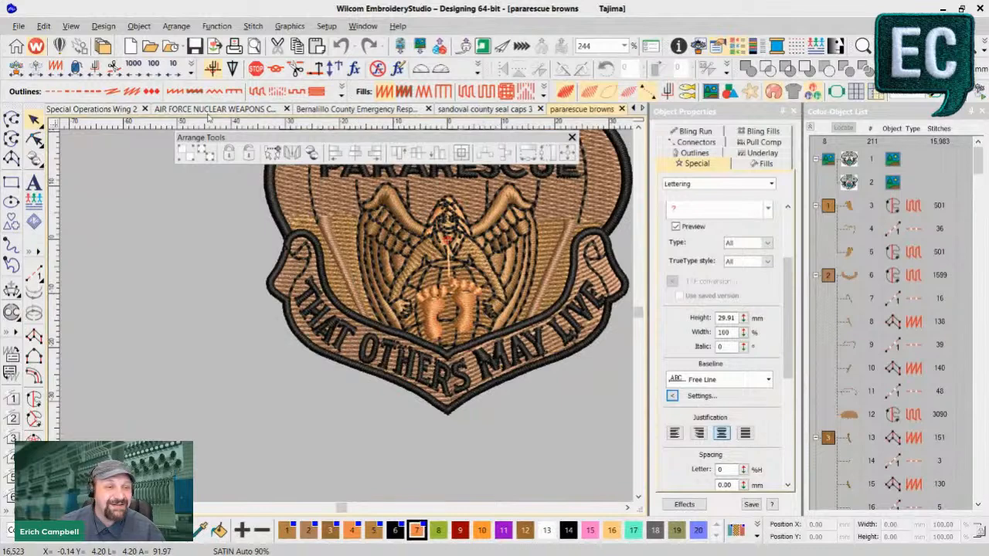
pyautogui.click(209, 110)
pyautogui.moveTo(404, 423); pyautogui.dragTo(476, 377)
pyautogui.moveTo(344, 508); pyautogui.dragTo(342, 510)
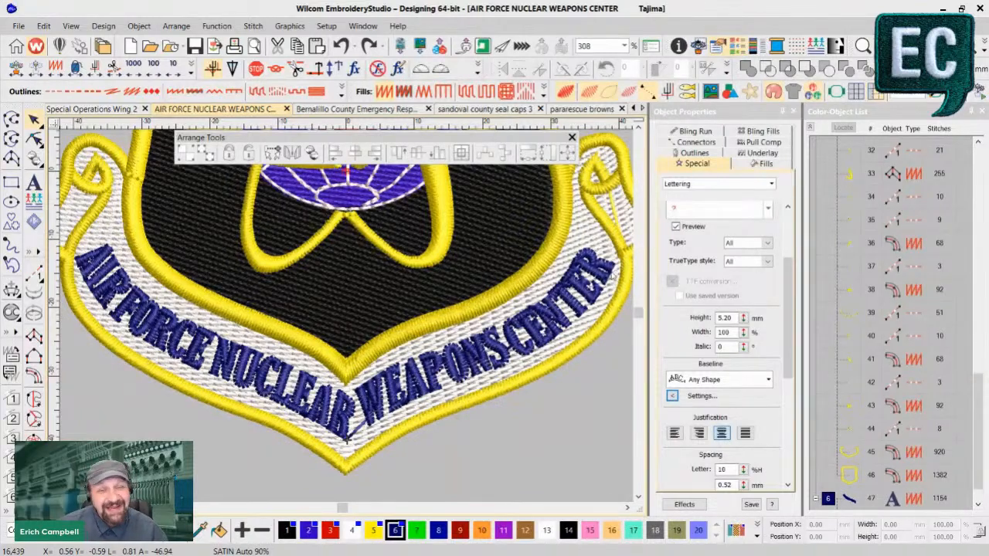
# - Examine the reshape nodes and stitches of the WEAPONS CENTER lettering along its Any Shape baseline, and return to the realistic view
pyautogui.click(561, 327)
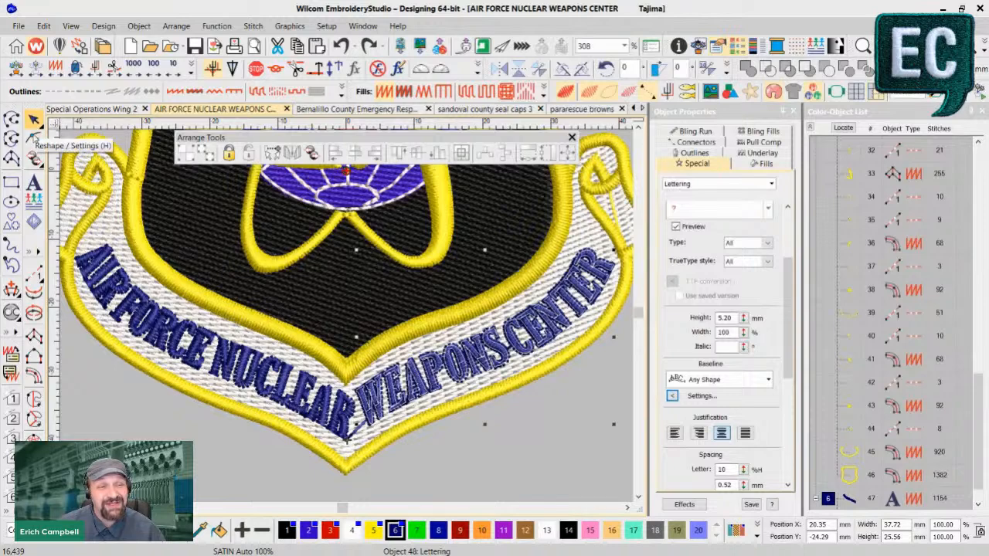
pyautogui.click(34, 137)
pyautogui.press('t')
pyautogui.press('z')
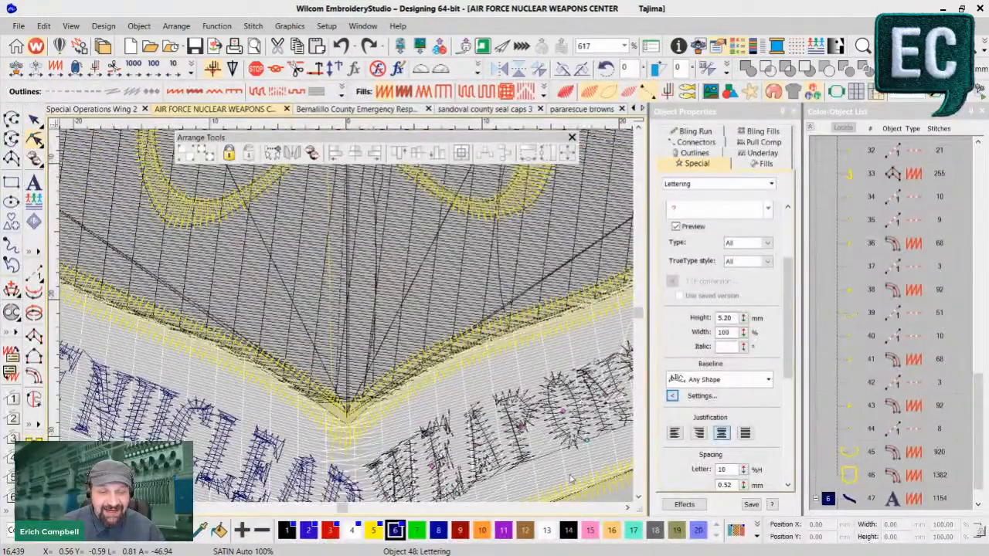
pyautogui.click(639, 497)
pyautogui.click(629, 508)
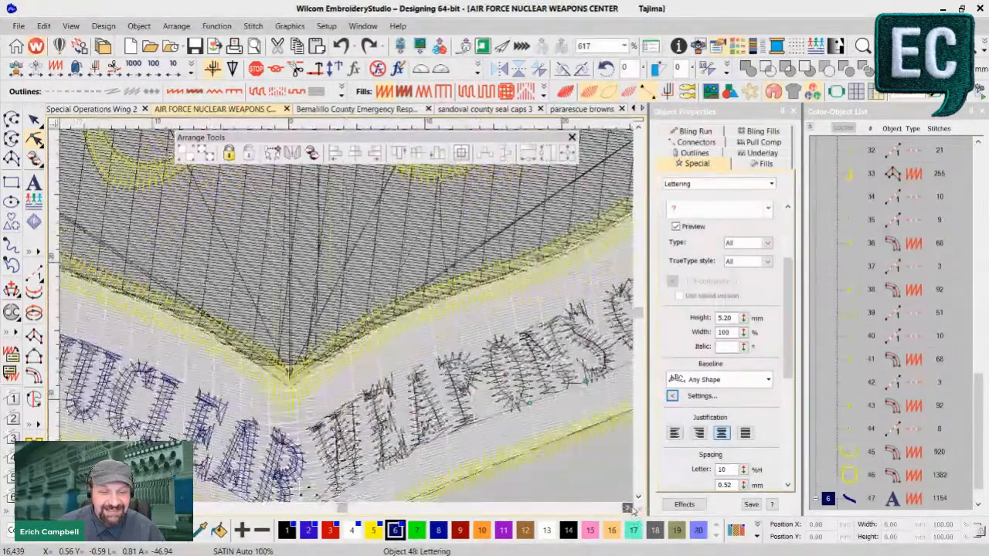
pyautogui.click(629, 508)
pyautogui.click(629, 508)
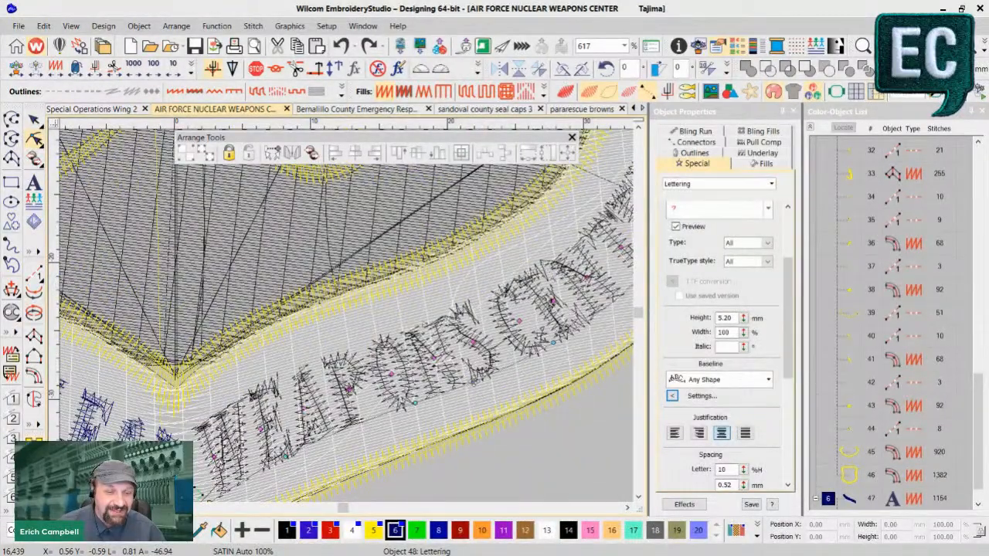
pyautogui.hotkey('shift', 'z')
pyautogui.press('t')
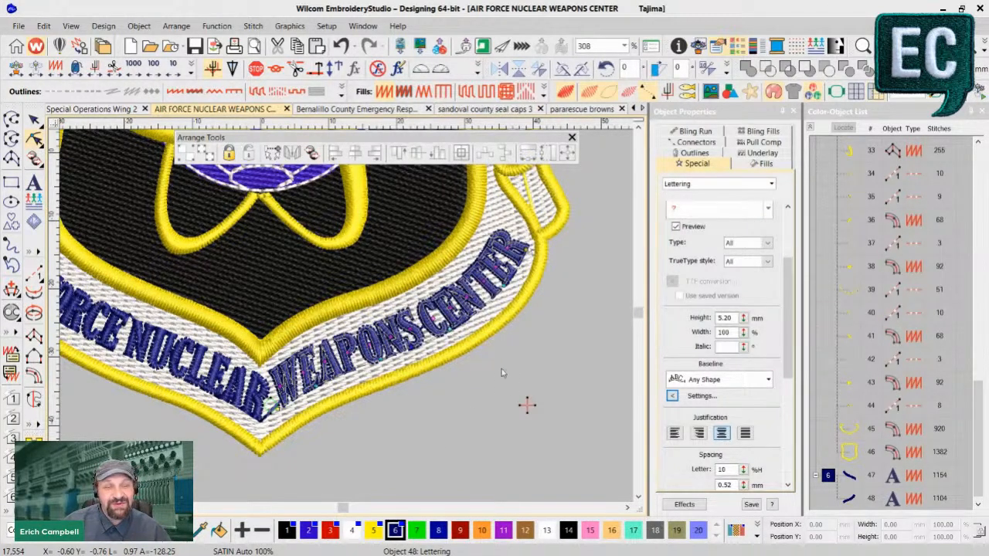
# - Start a new lettering object in the empty area beside the patch, using the Adelle font
pyautogui.moveTo(506, 374); pyautogui.dragTo(353, 320)
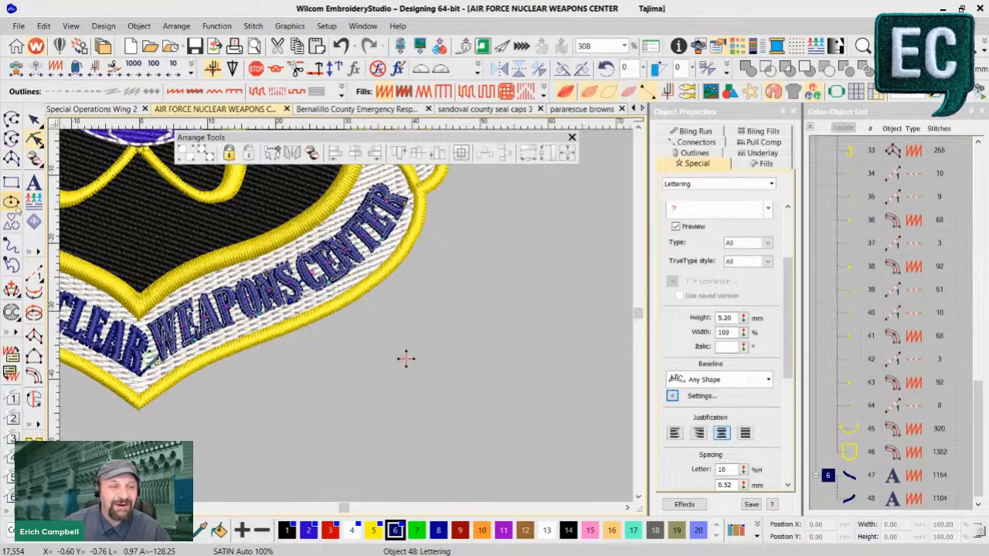
pyautogui.press('Escape')
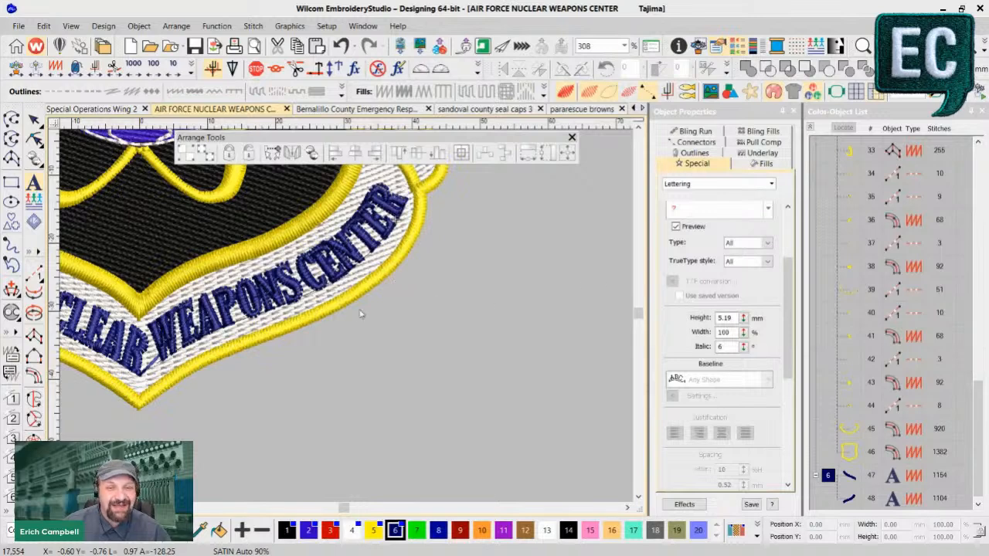
pyautogui.click(703, 209)
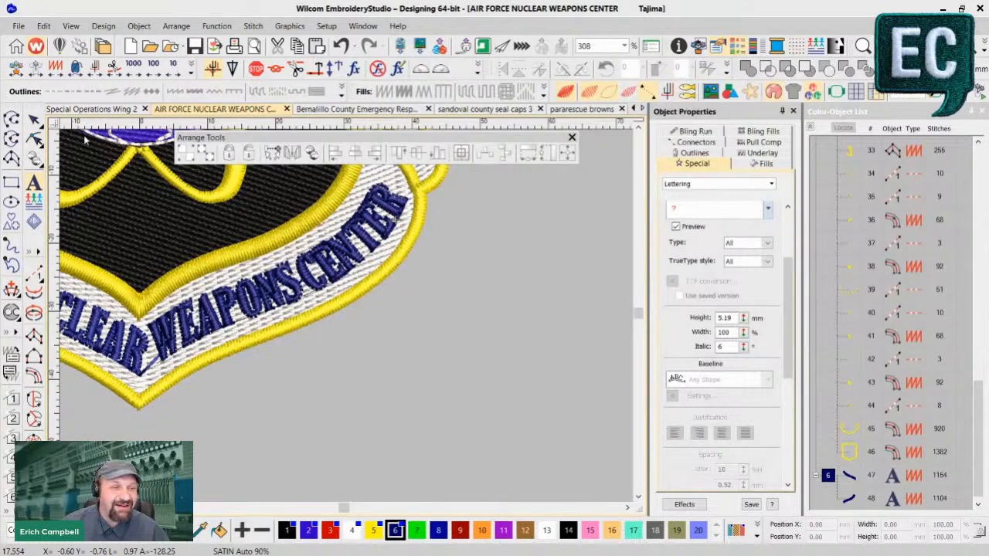
pyautogui.click(769, 213)
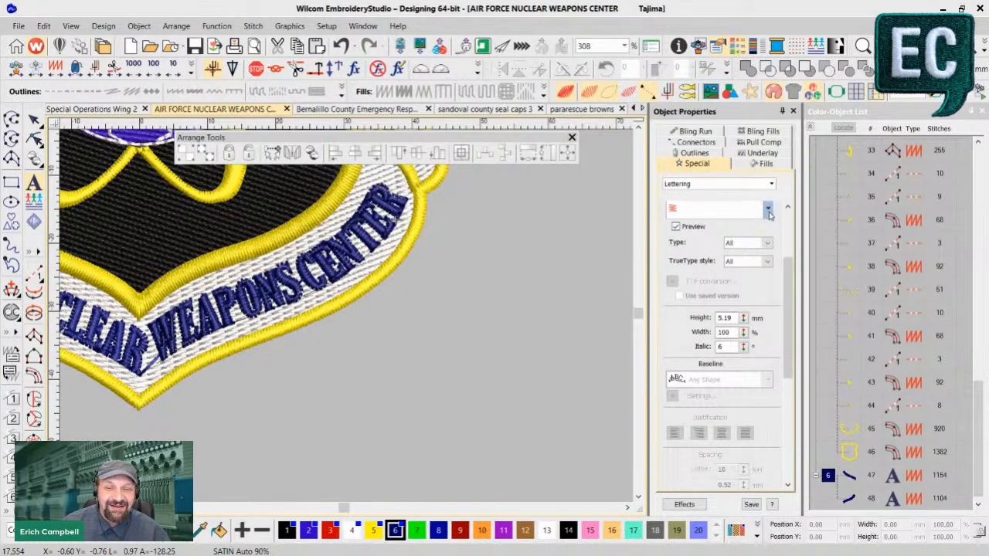
pyautogui.click(506, 301)
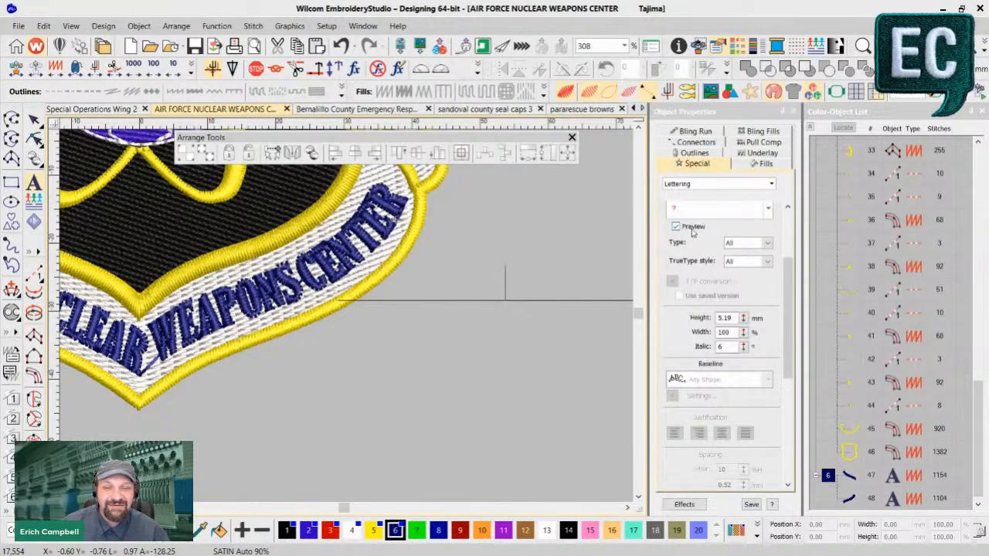
pyautogui.click(769, 213)
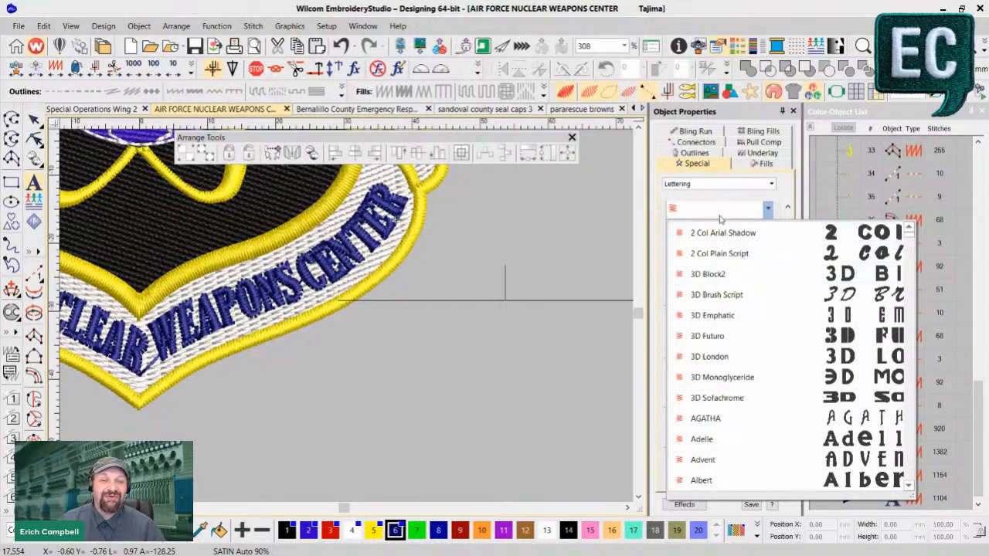
pyautogui.scroll(-1, 717, 425)
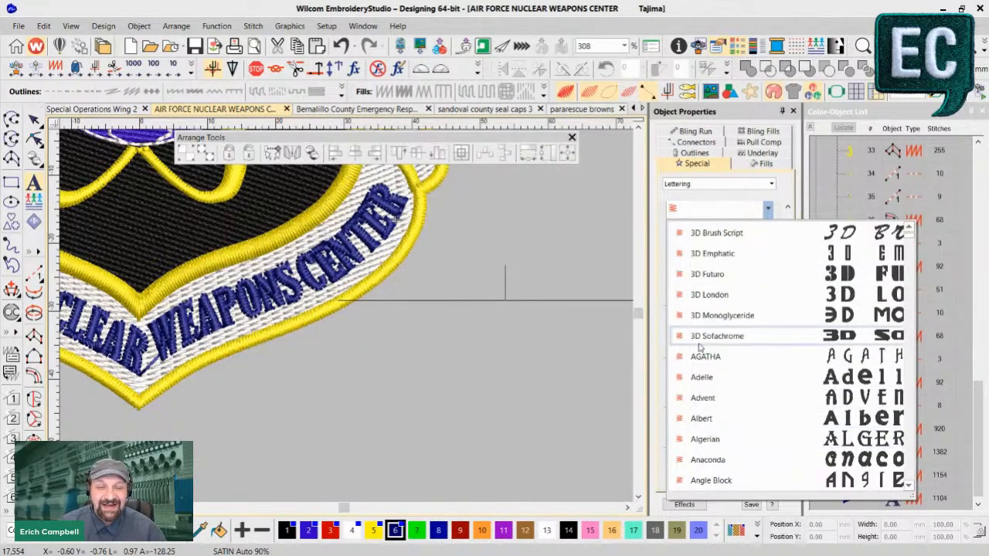
pyautogui.click(707, 379)
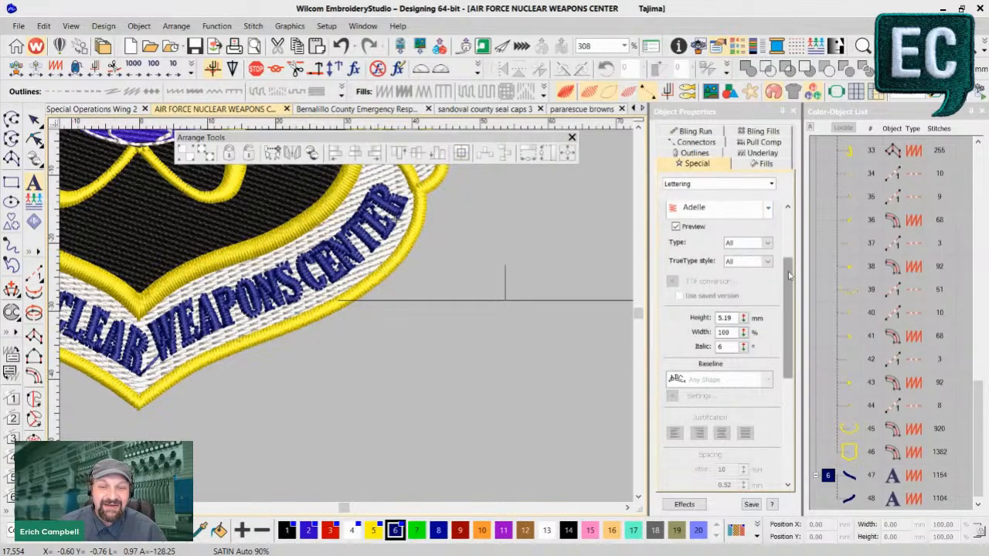
# - Enter TESTING as the text of the new lettering beside the patch and generate it
pyautogui.scroll(3, 723, 240)
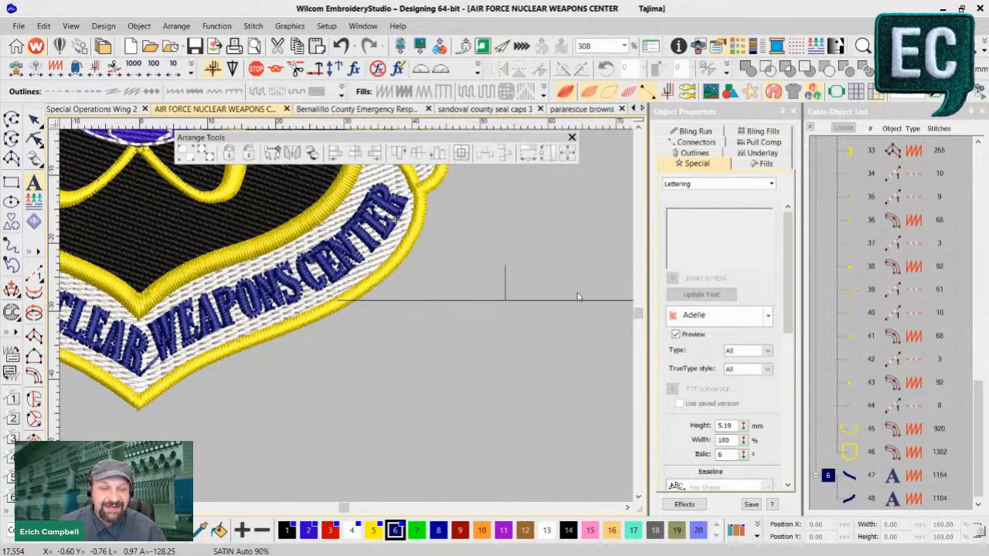
pyautogui.write('TESTON')
pyautogui.press('BackSpace')
pyautogui.press('BackSpace')
pyautogui.press('BackSpace')
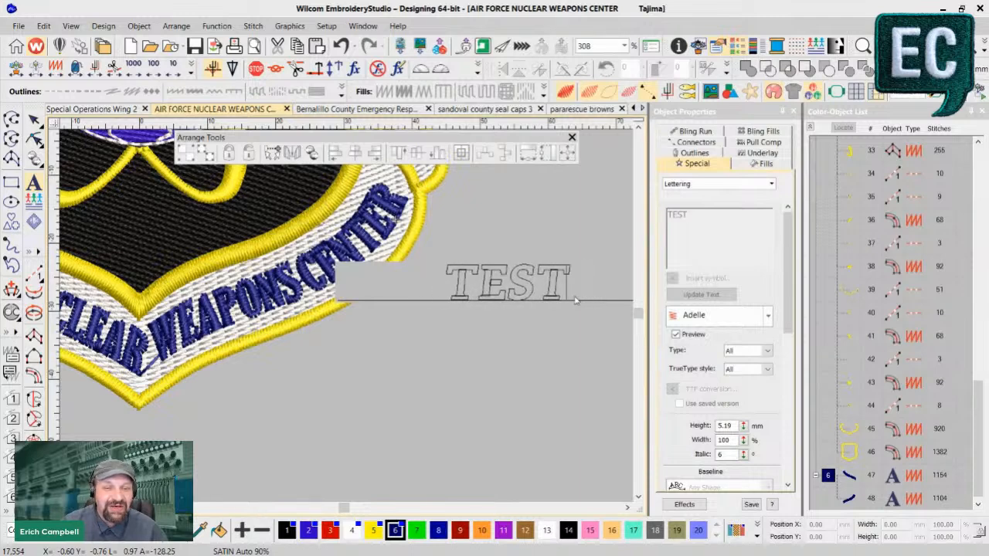
pyautogui.write('I')
pyautogui.press('BackSpace')
pyautogui.write('TINMG')
pyautogui.press('BackSpace')
pyautogui.press('BackSpace')
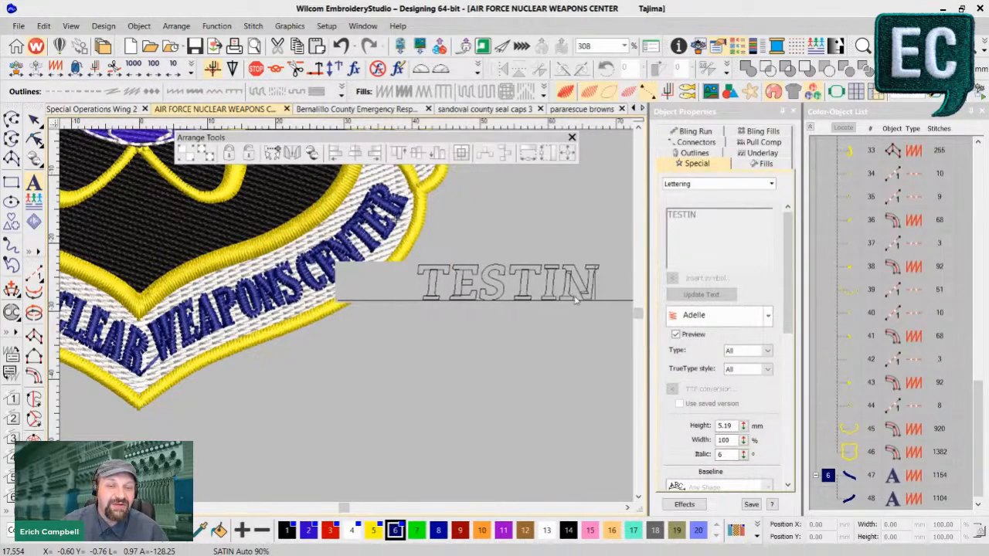
pyautogui.write('N')
pyautogui.press('BackSpace')
pyautogui.write('G')
pyautogui.press('Return')
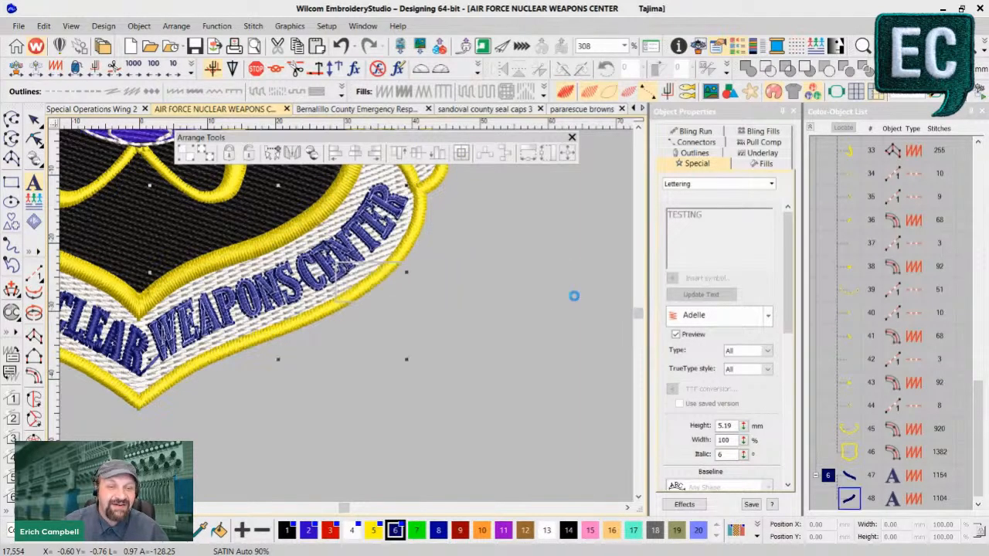
# - Set the TESTING lettering's baseline to Fixed Line and apply the arched Lettering Art shape 2
pyautogui.scroll(-5, 766, 448)
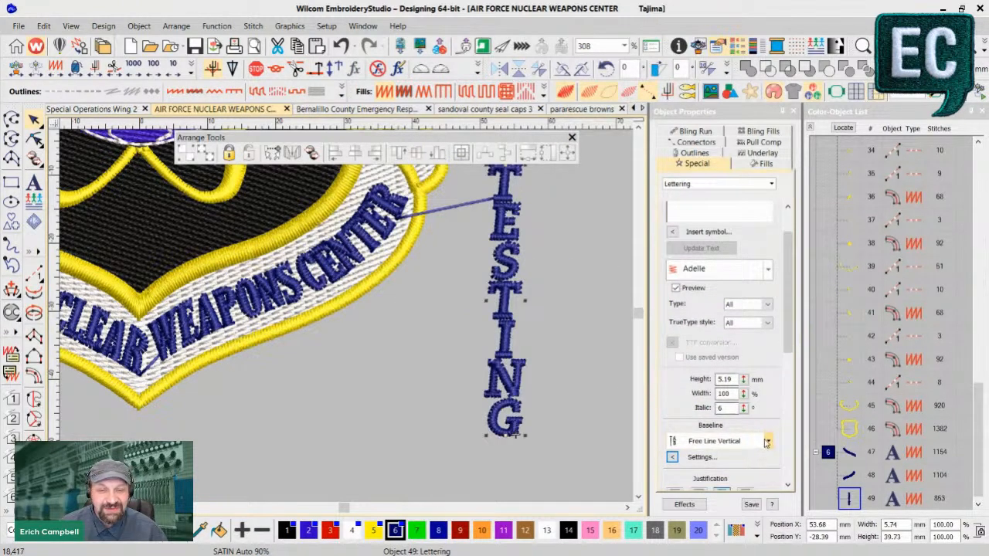
pyautogui.click(768, 441)
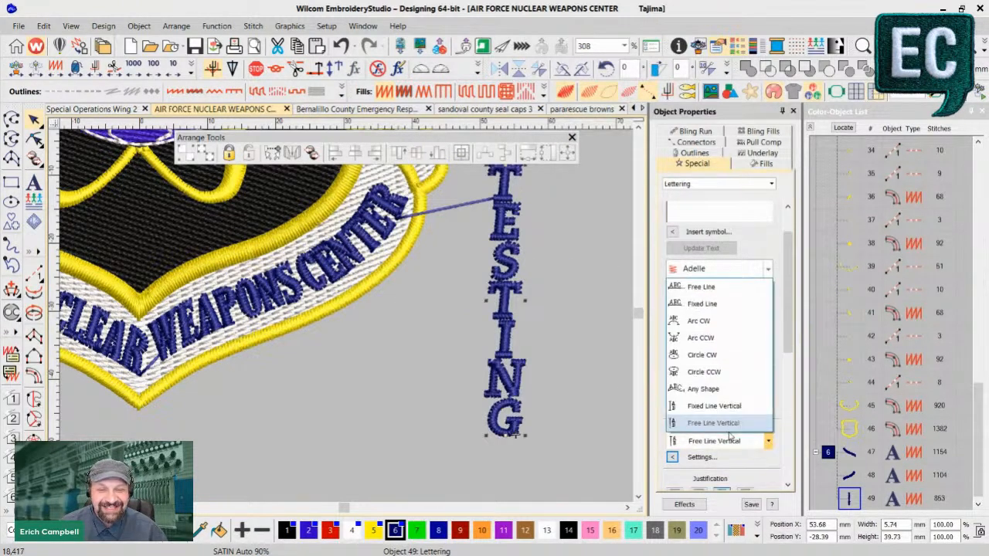
pyautogui.click(713, 306)
pyautogui.scroll(-6, 723, 447)
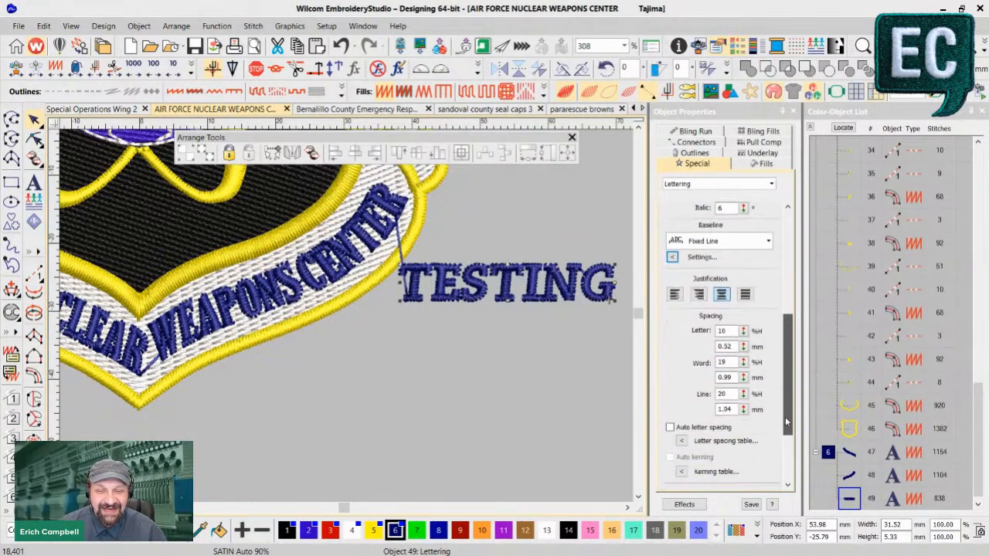
pyautogui.click(723, 447)
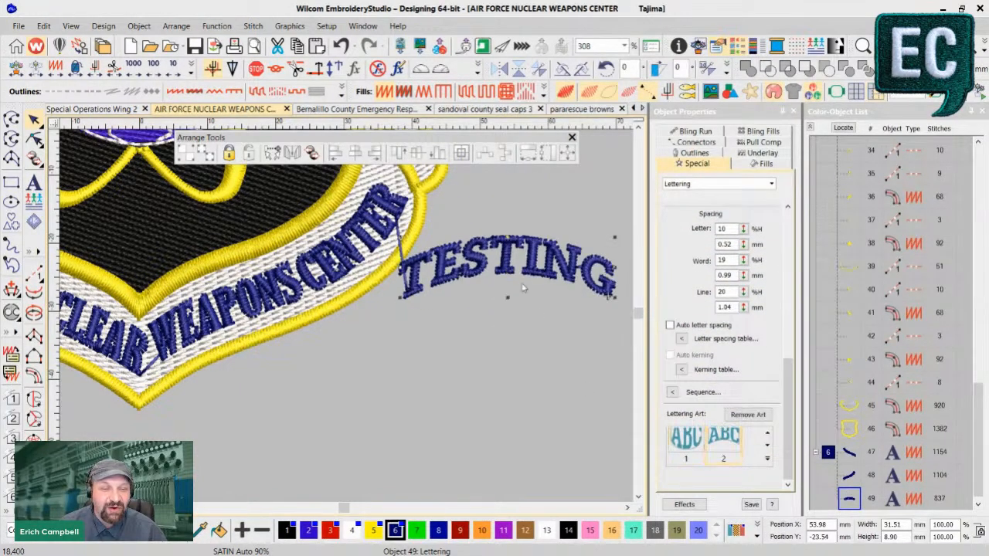
# - Reshape the TESTING lettering's envelope in stitch view by lowering its bottom and top curves until the text bows downward
pyautogui.press('t')
pyautogui.click(36, 138)
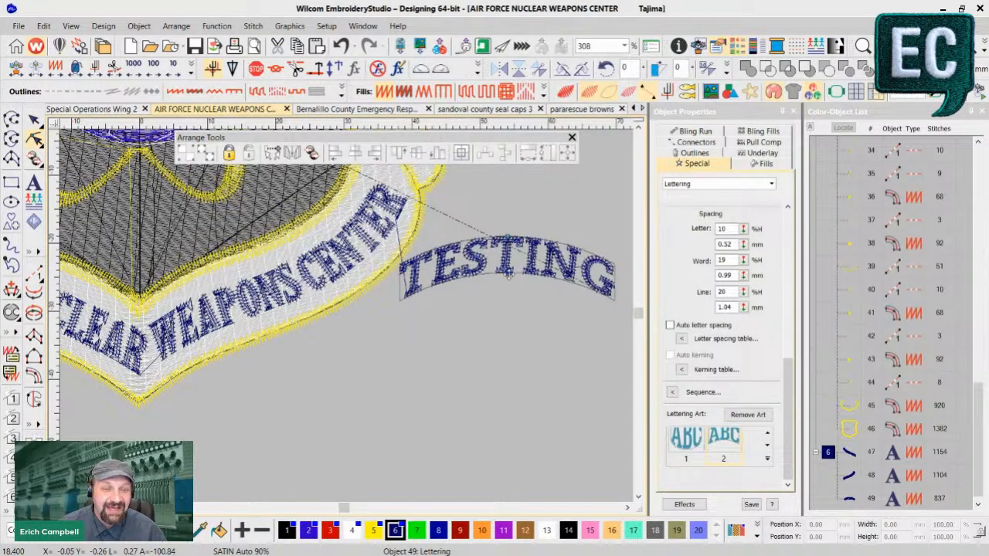
pyautogui.moveTo(506, 272)
pyautogui.mouseDown()
pyautogui.moveTo(510, 376)
pyautogui.moveTo(505, 245)
pyautogui.moveTo(504, 304)
pyautogui.moveTo(504, 256)
pyautogui.moveTo(505, 298)
pyautogui.moveTo(506, 283)
pyautogui.mouseUp()
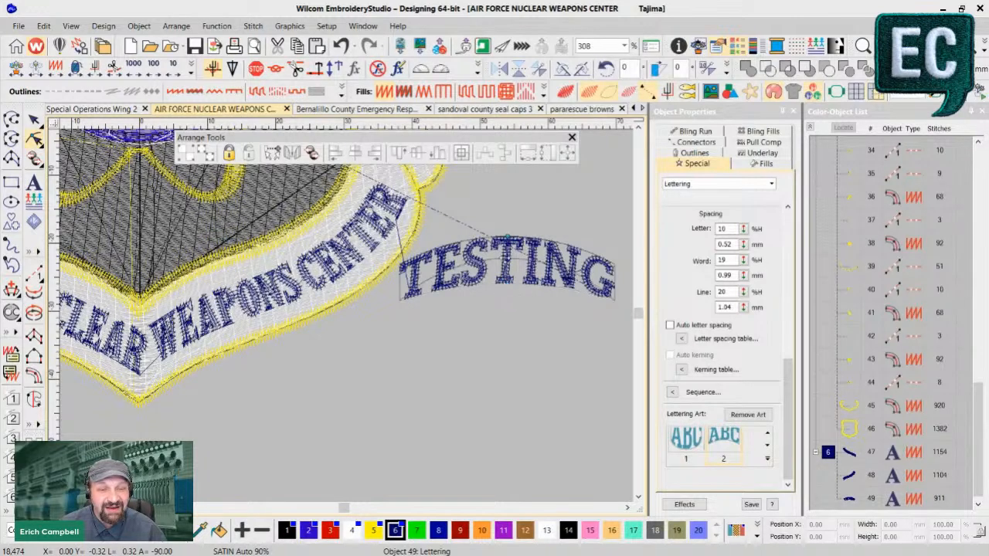
pyautogui.moveTo(508, 289); pyautogui.dragTo(507, 374)
pyautogui.moveTo(506, 238); pyautogui.dragTo(508, 332)
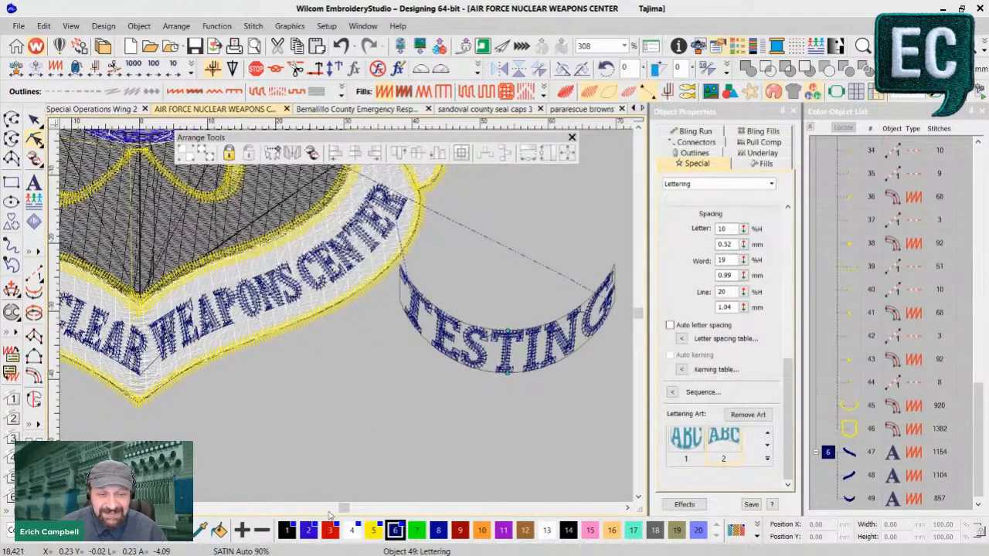
# - Compare the WEAPONS CENTER banner with the reshaped TESTING lettering, and switch back to the shield patch in Embrilliance
pyautogui.moveTo(342, 509); pyautogui.dragTo(343, 509)
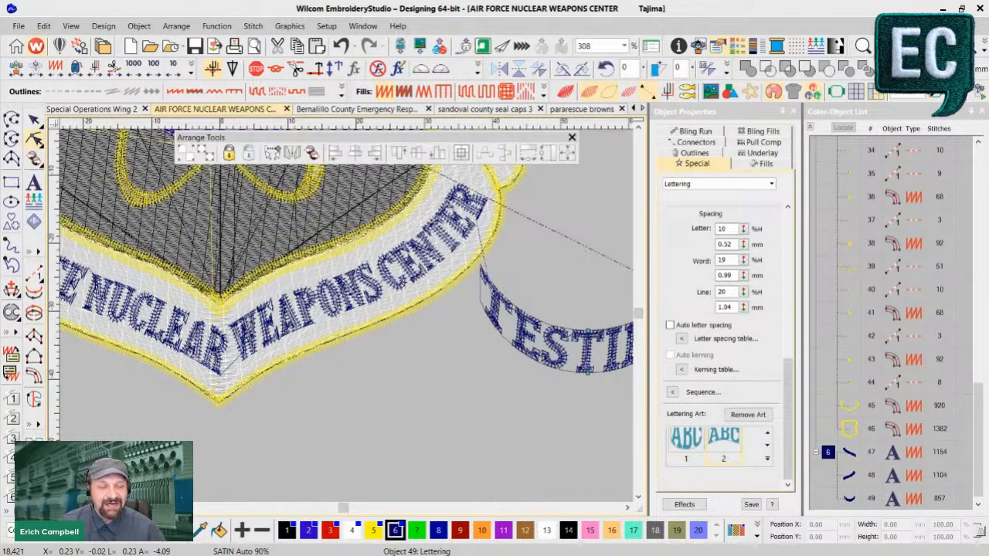
pyautogui.hotkey('alt', 'Tab')
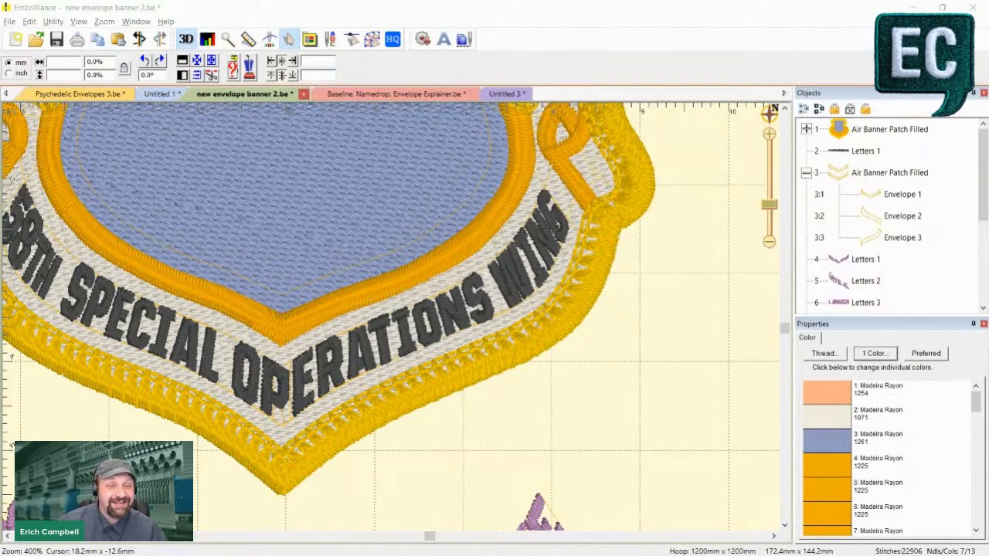
# - Convert the 58TH SPECIAL OPERATIONS WING banner lettering to objects
pyautogui.click(320, 358)
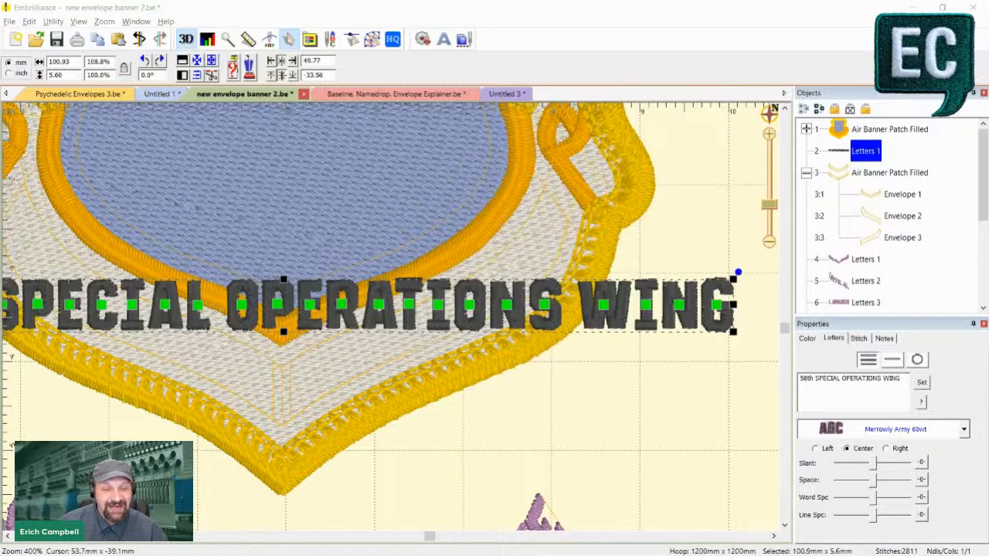
pyautogui.rightClick(475, 328)
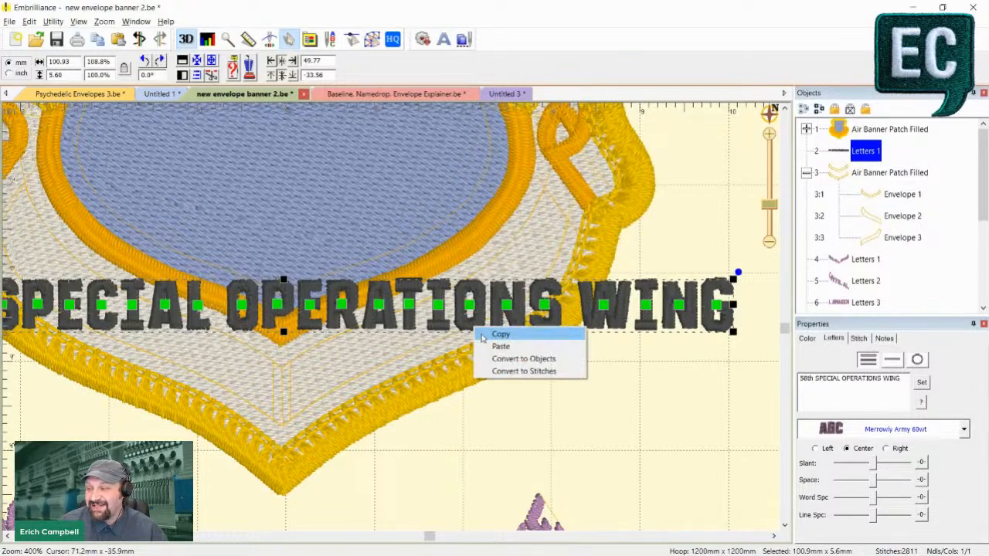
pyautogui.click(529, 358)
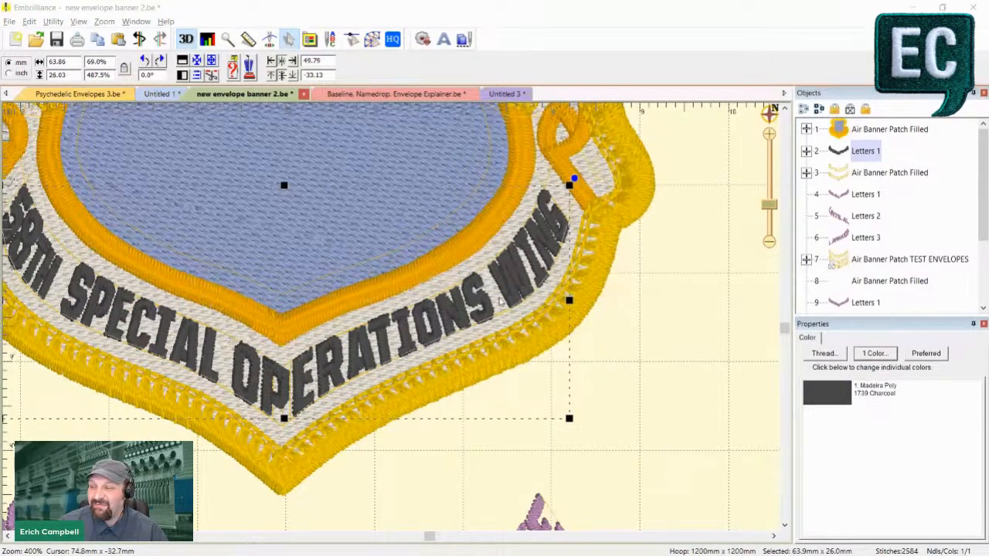
pyautogui.click(643, 382)
# - Show the nodes of the S in OPERATIONS in flat stitch view, and slightly shift one node on its outer edge
pyautogui.click(483, 307)
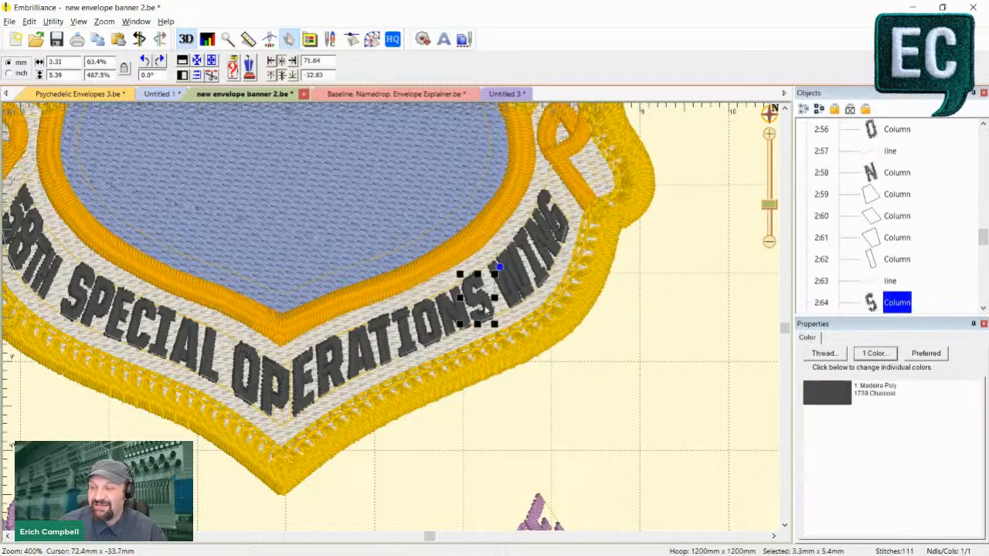
pyautogui.press('d')
pyautogui.scroll(2, 389, 315)
pyautogui.scroll(-1, 388, 316)
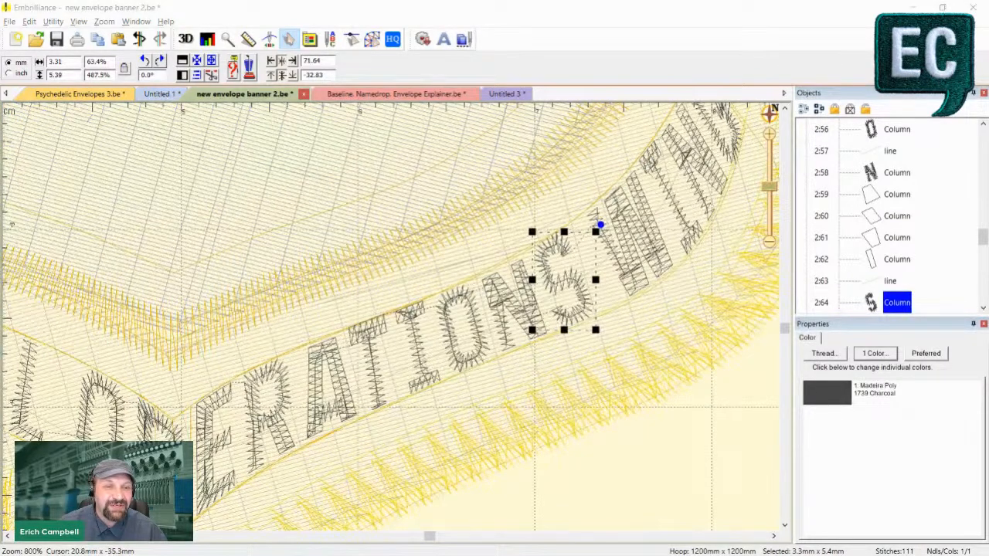
pyautogui.click(371, 40)
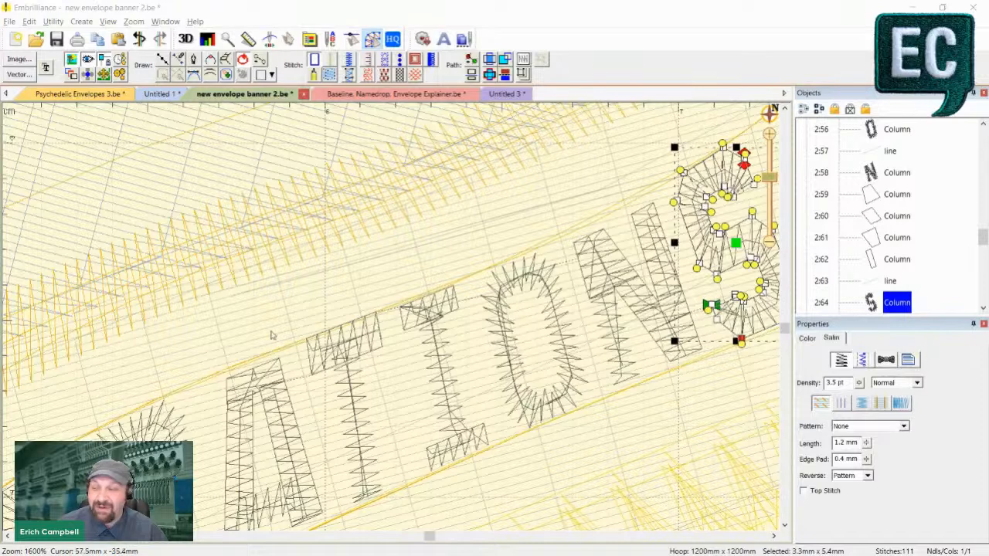
pyautogui.moveTo(673, 203)
pyautogui.mouseDown()
pyautogui.moveTo(672, 224)
pyautogui.moveTo(673, 203)
pyautogui.mouseUp()
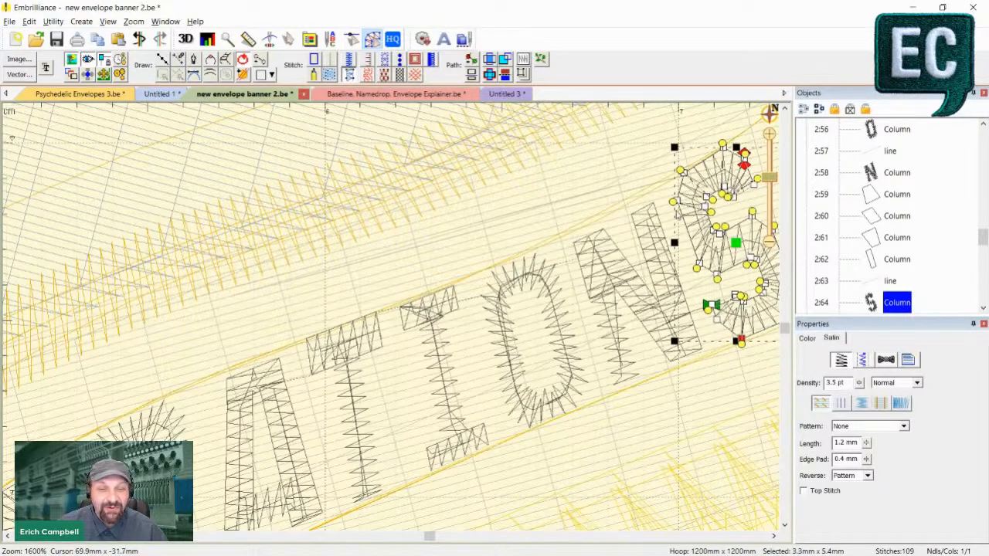
pyautogui.scroll(-7, 653, 243)
pyautogui.click(135, 298)
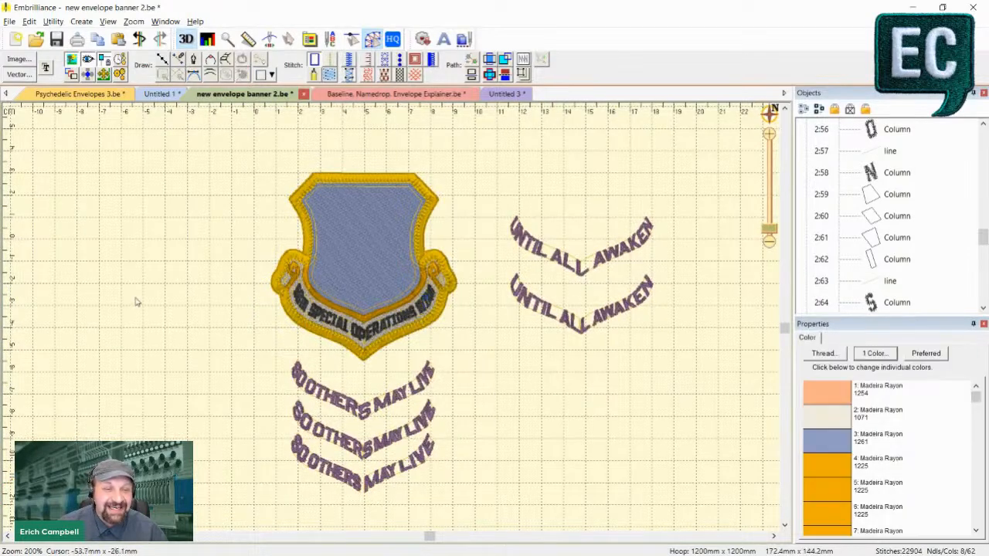
# - Undo the node edit and the conversion of the banner lettering to objects
pyautogui.scroll(3, 522, 374)
pyautogui.hotkey('ctrl', 'z')
pyautogui.hotkey('ctrl', 'z')
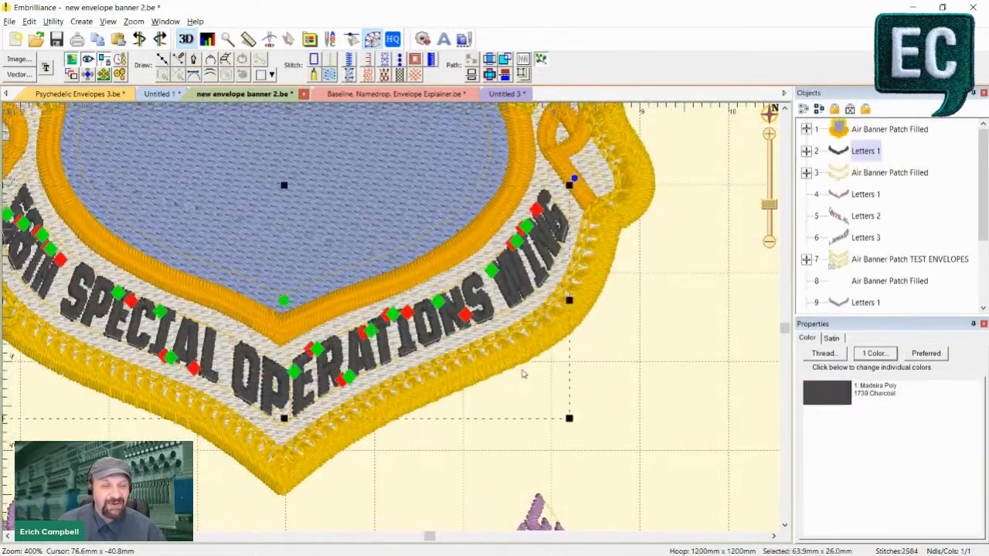
pyautogui.scroll(-4, 523, 374)
pyautogui.hotkey('ctrl', 'z')
pyautogui.click(501, 379)
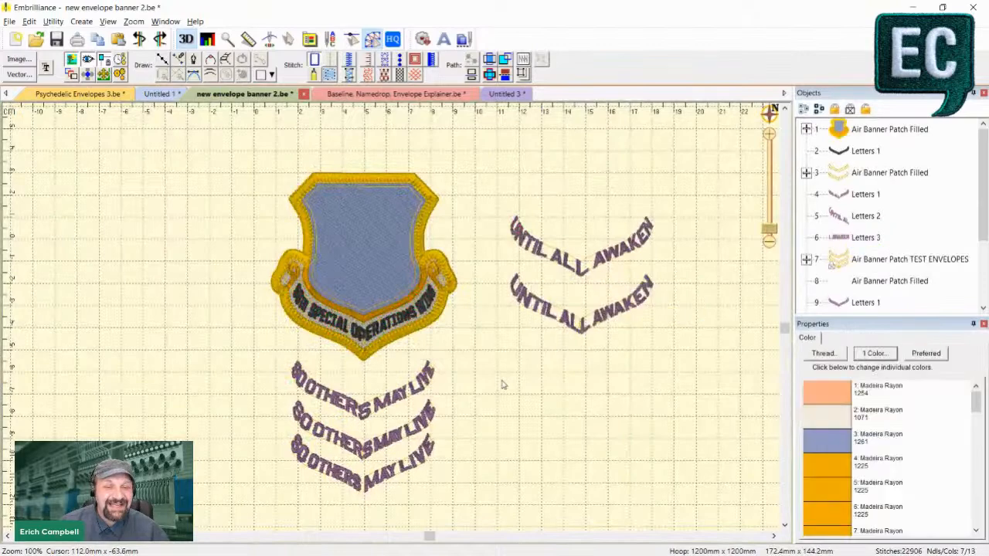
# - In the Untitled 1 design, replace the oval patch's EVERY FRIDAY text with AT 2:30 PM MDT
pyautogui.scroll(2, 501, 382)
pyautogui.scroll(-2, 501, 383)
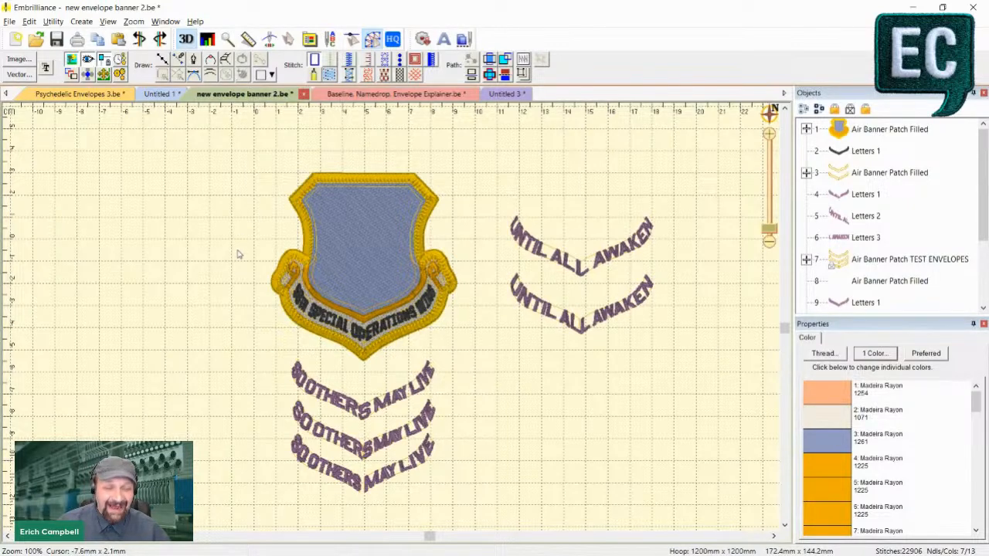
pyautogui.press('alt')
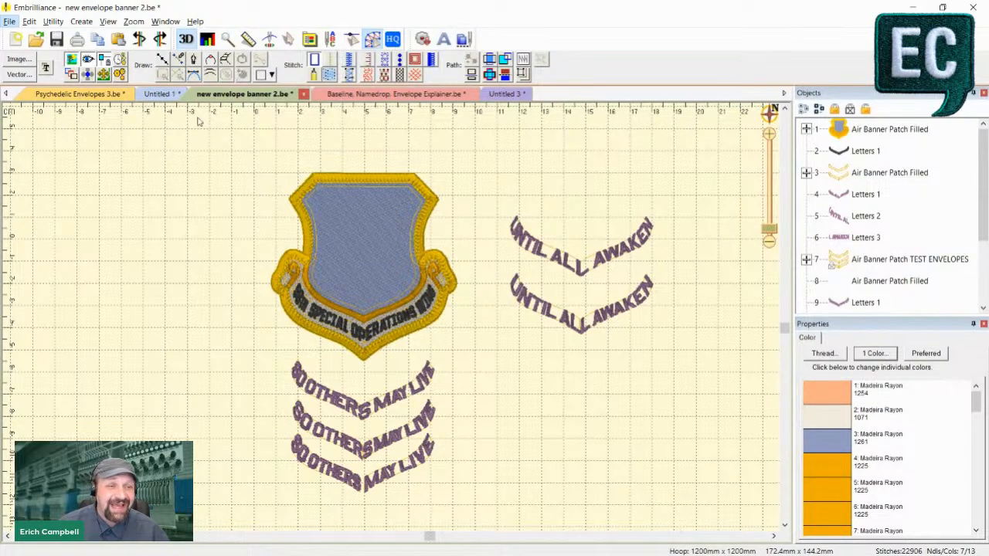
pyautogui.click(164, 96)
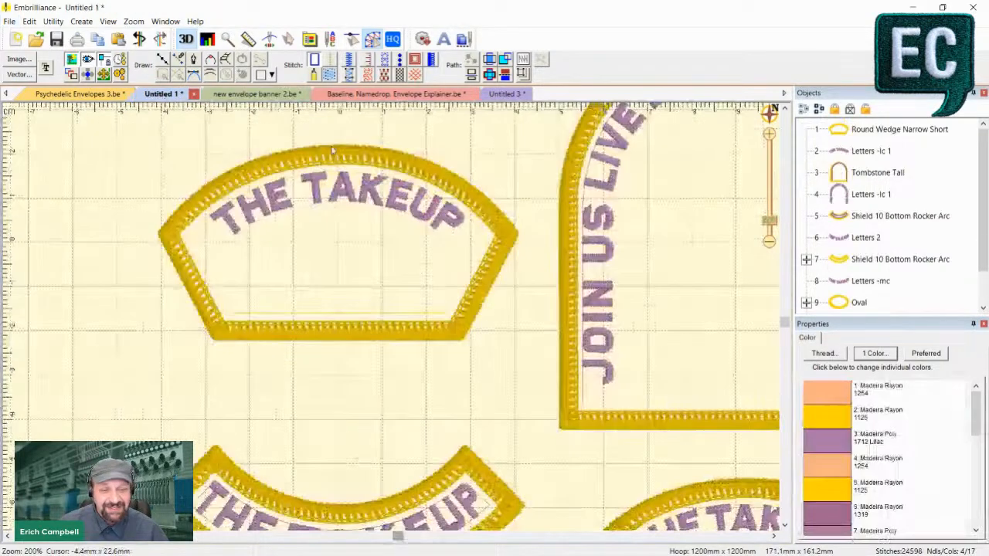
pyautogui.scroll(-10, 506, 421)
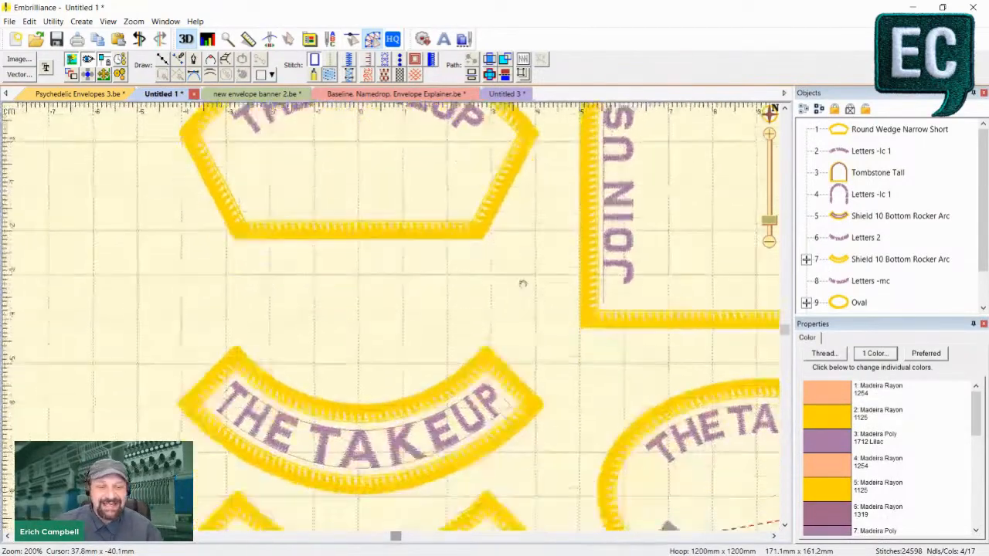
pyautogui.moveTo(501, 384); pyautogui.dragTo(176, 286)
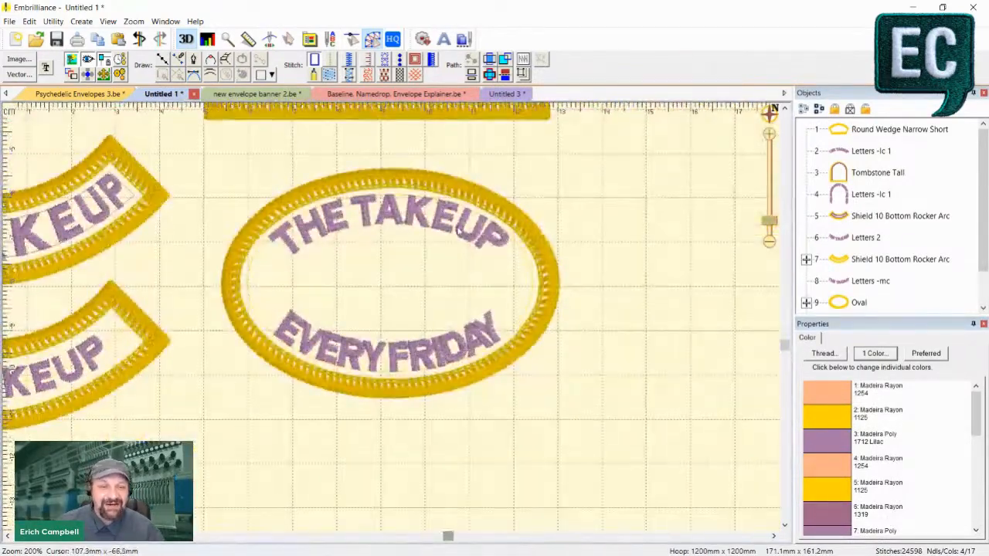
pyautogui.click(462, 231)
pyautogui.click(464, 354)
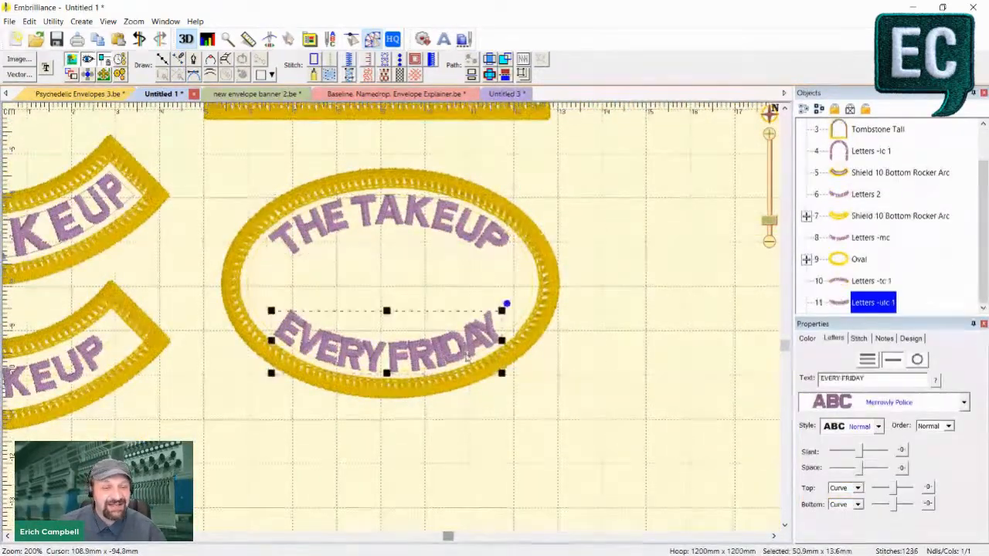
pyautogui.click(912, 381)
pyautogui.write('AT 2:30 PM MDT')
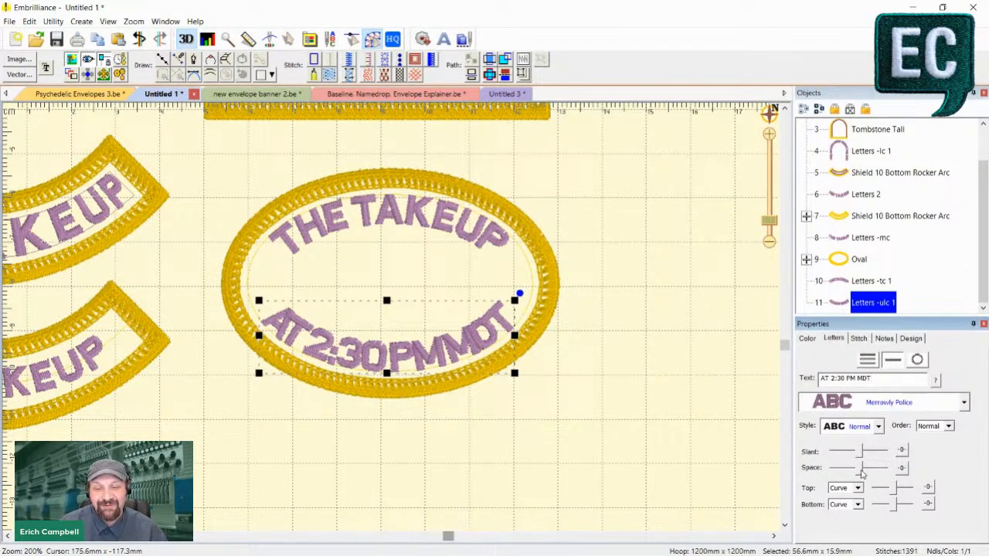
pyautogui.moveTo(860, 470)
pyautogui.mouseDown()
pyautogui.moveTo(875, 470)
pyautogui.moveTo(861, 471)
pyautogui.mouseUp()
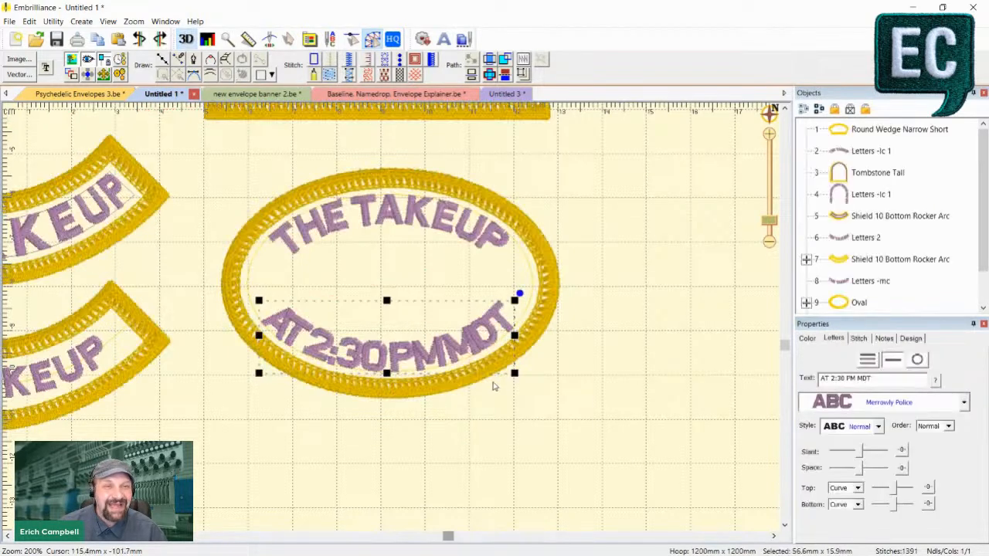
# - Undo the text change on the oval patch and recheck its lower lettering
pyautogui.hotkey('ctrl', 'z')
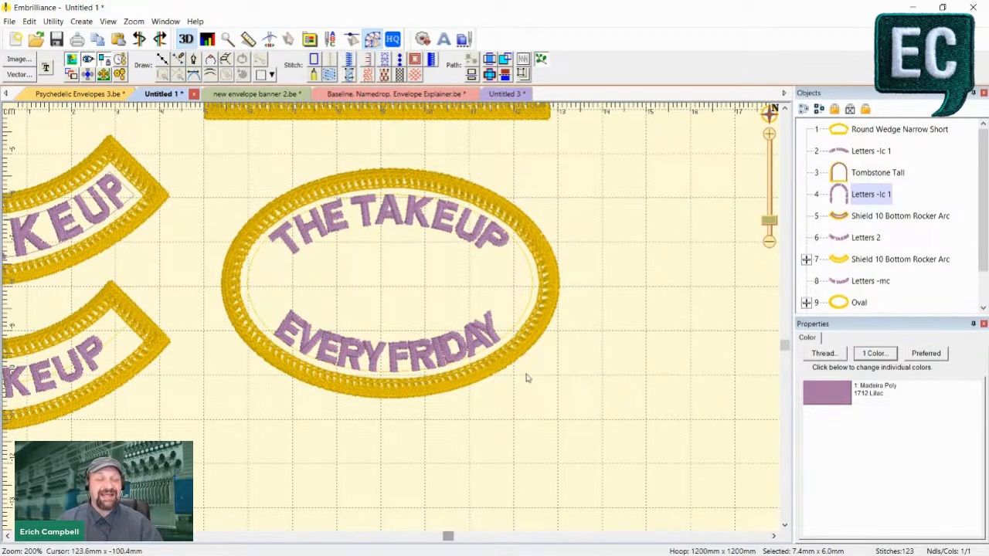
pyautogui.click(448, 329)
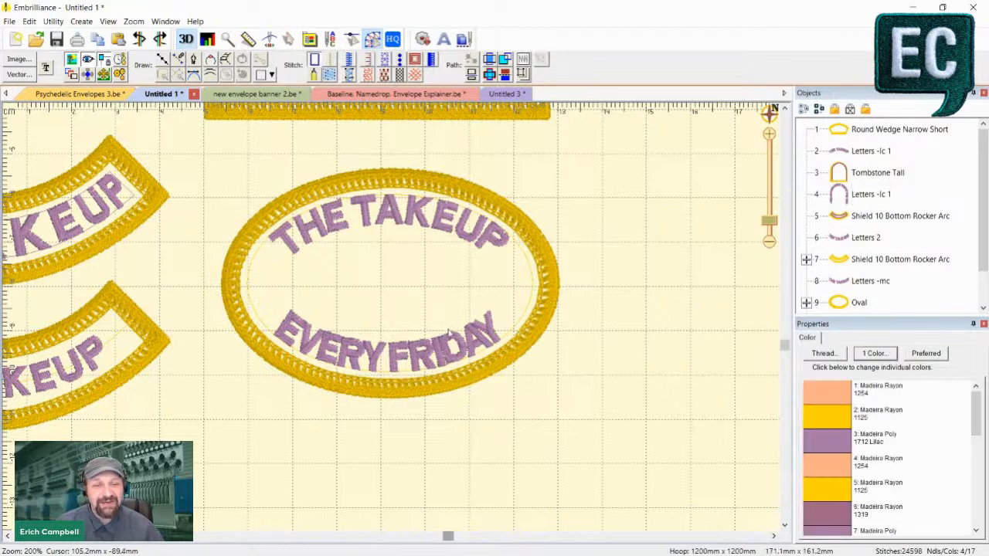
pyautogui.click(446, 340)
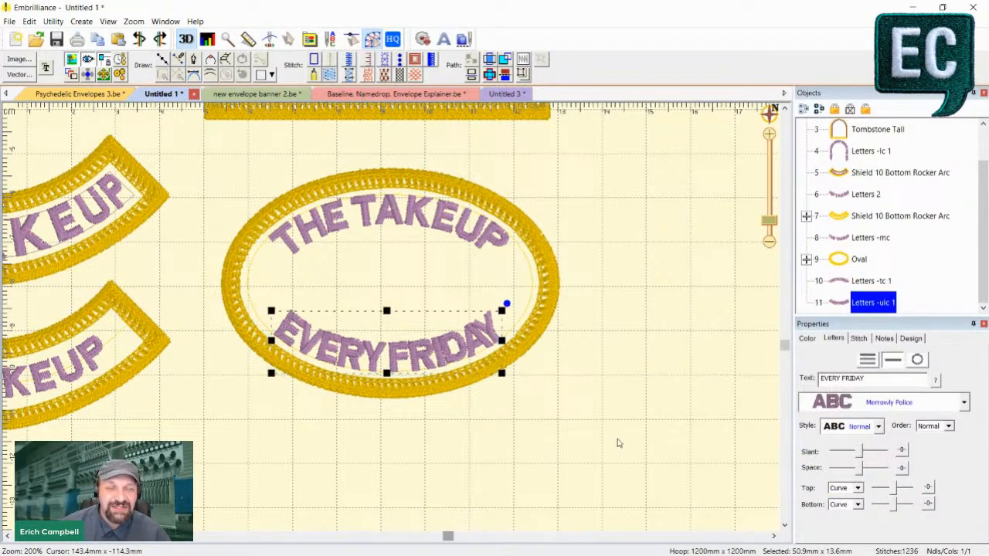
pyautogui.click(591, 421)
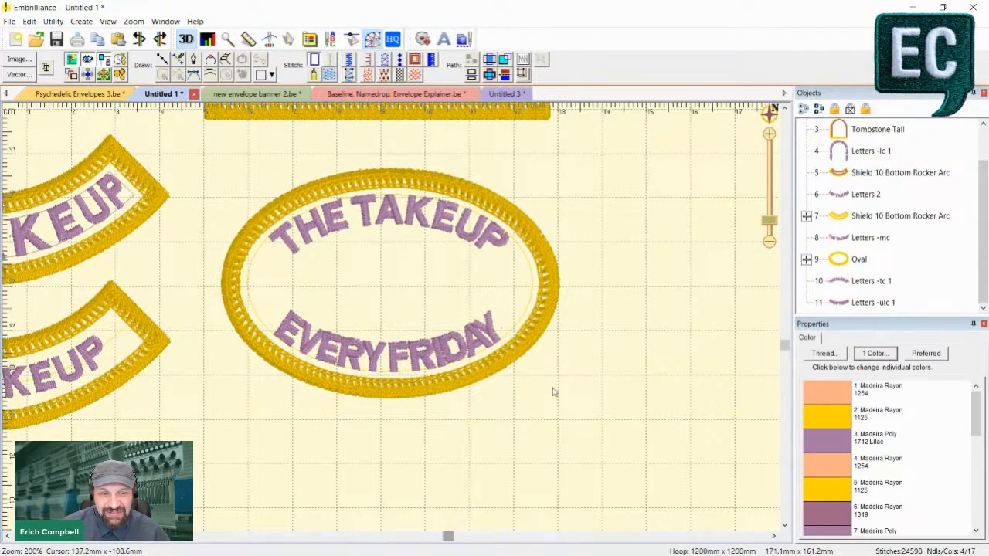
pyautogui.click(468, 343)
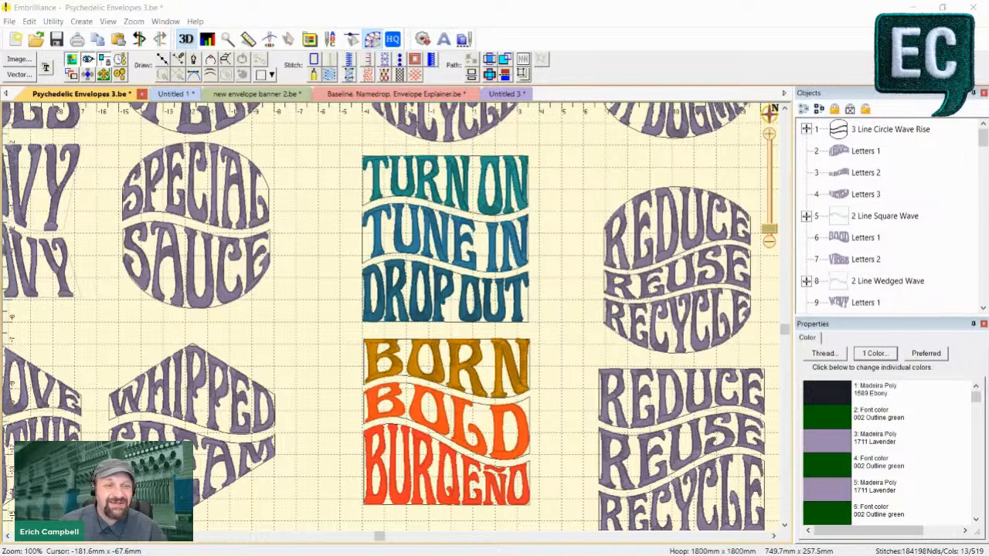
# - In new envelope banner 2, set the font of the upper UNTIL ALL AWAKEN lettering to Merrowly Cycle
pyautogui.click(245, 96)
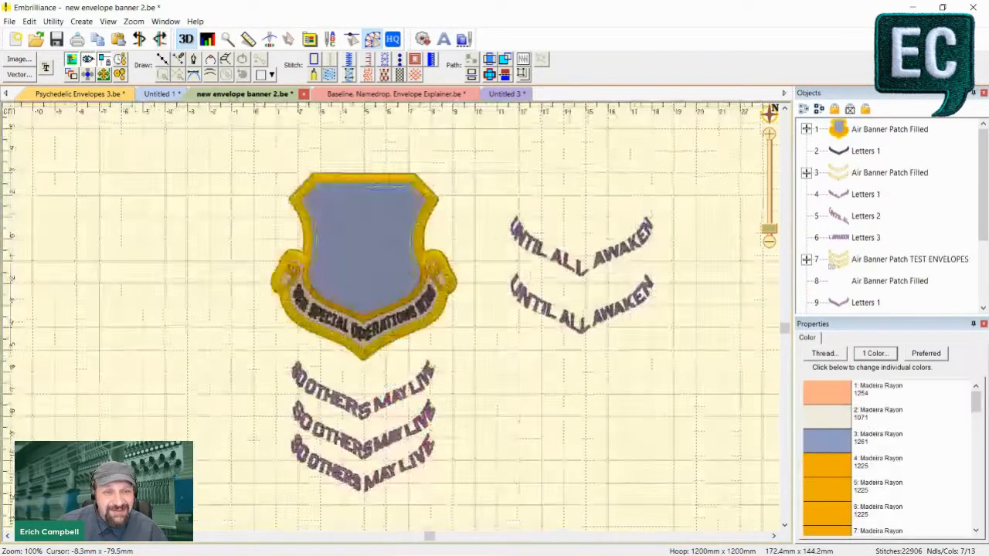
pyautogui.scroll(2, 391, 316)
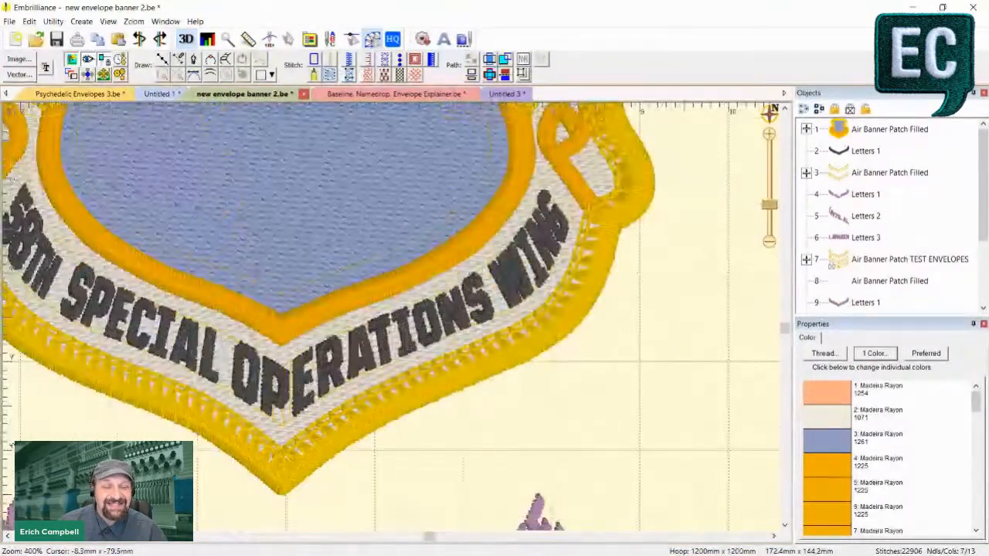
pyautogui.scroll(-1, 390, 313)
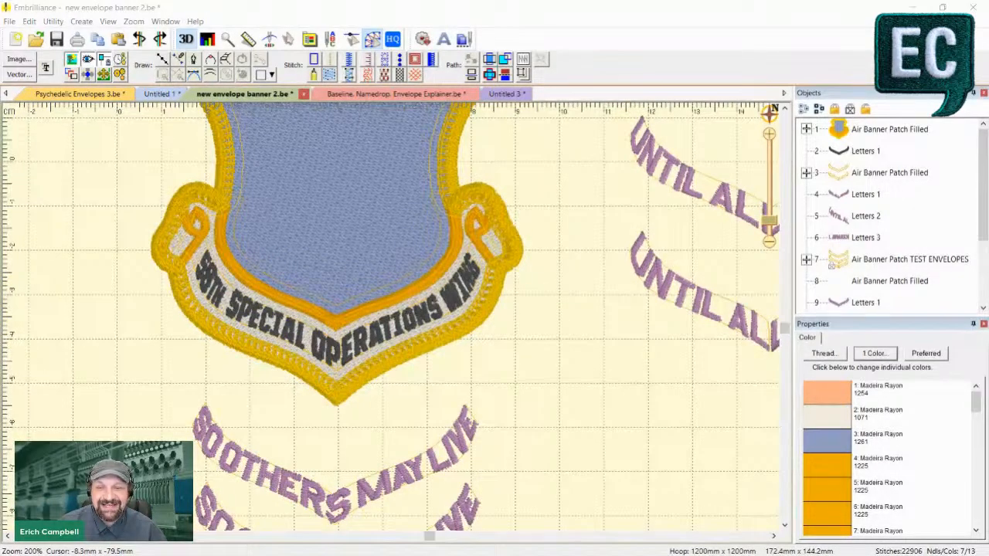
pyautogui.click(687, 194)
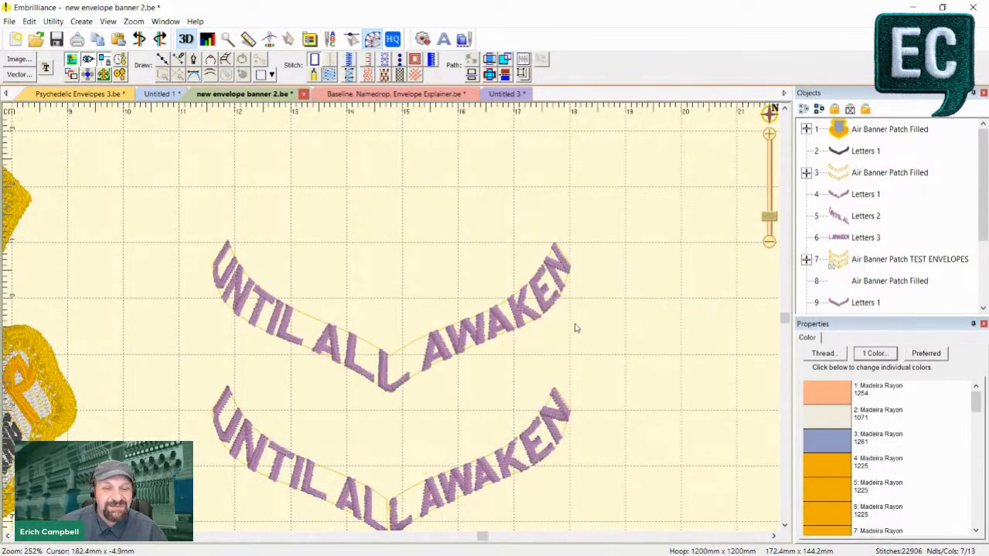
pyautogui.click(530, 318)
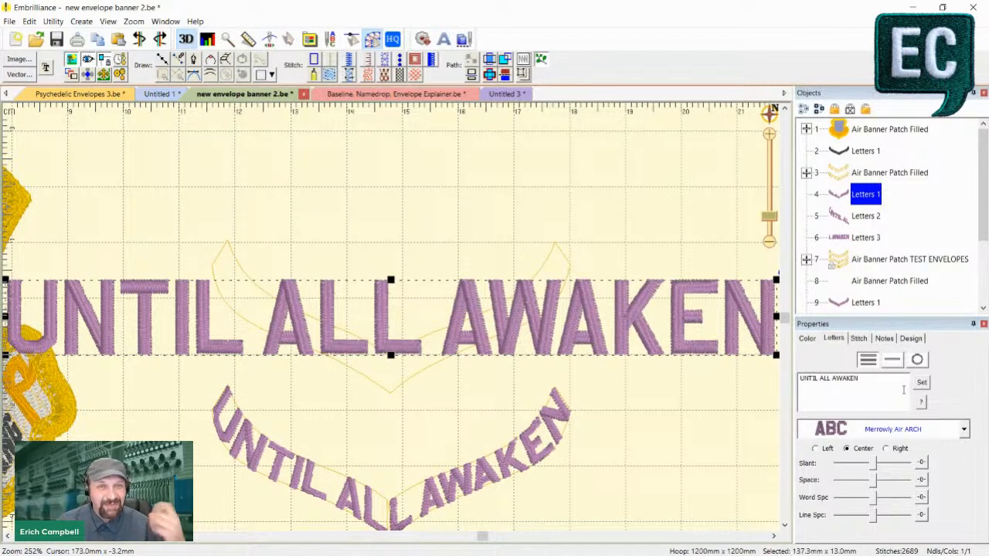
pyautogui.click(925, 430)
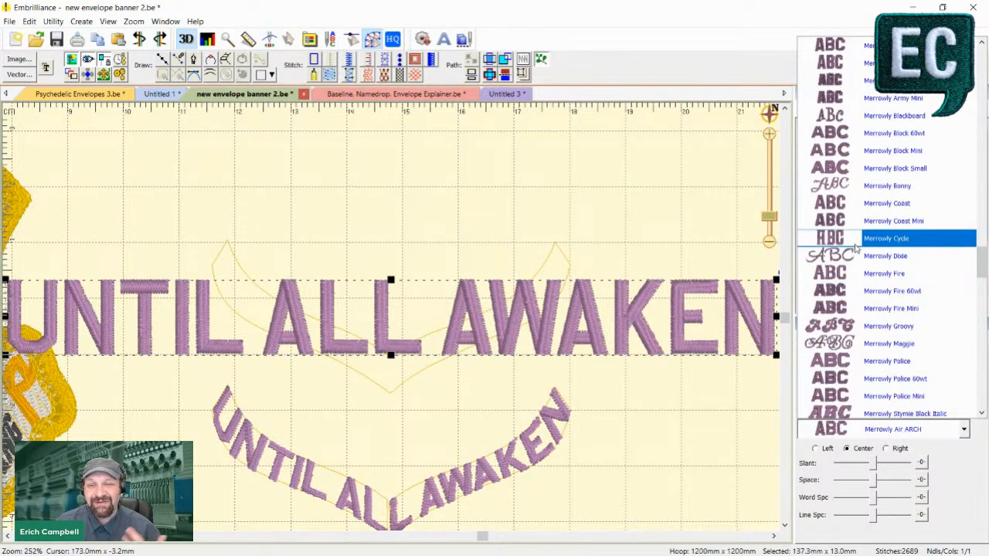
pyautogui.click(855, 241)
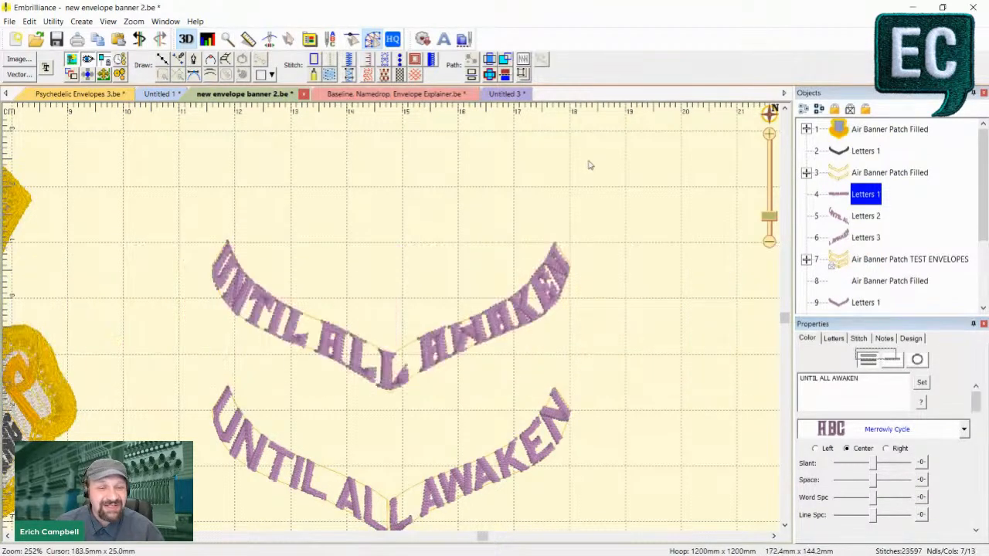
pyautogui.click(589, 165)
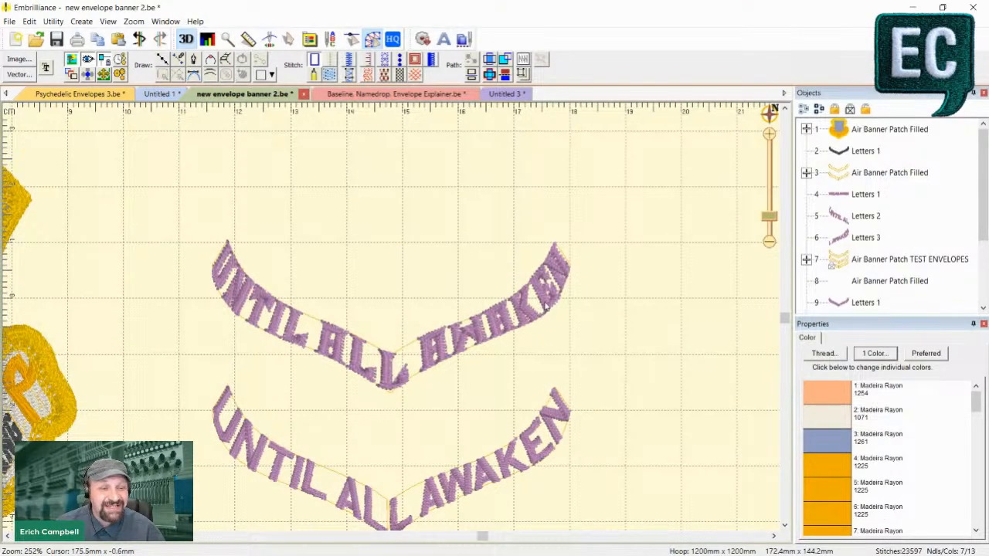
# - Change the upper banner lettering's text to UNTIL ALL QUERY and apply it within its envelope
pyautogui.click(545, 309)
pyautogui.moveTo(859, 378); pyautogui.dragTo(838, 384)
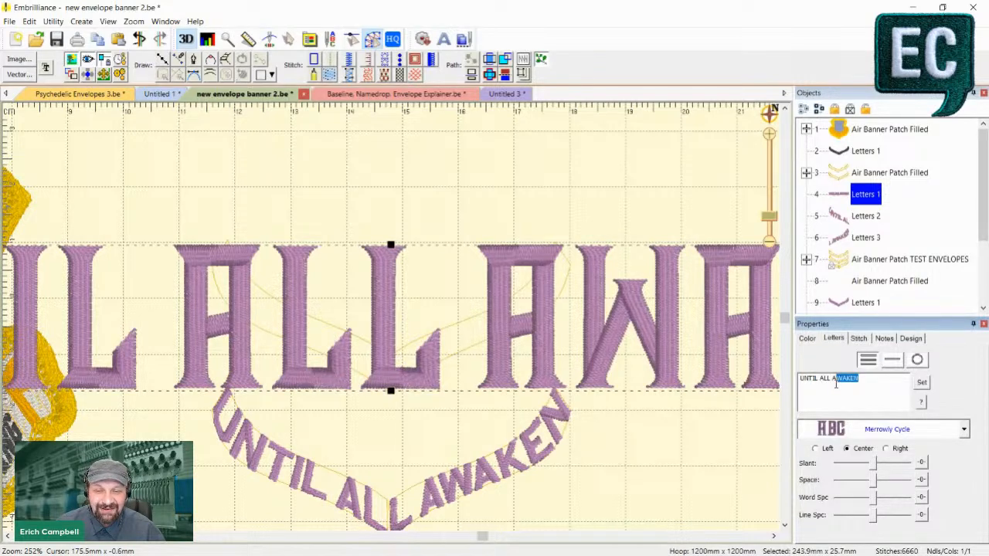
pyautogui.write('AQU')
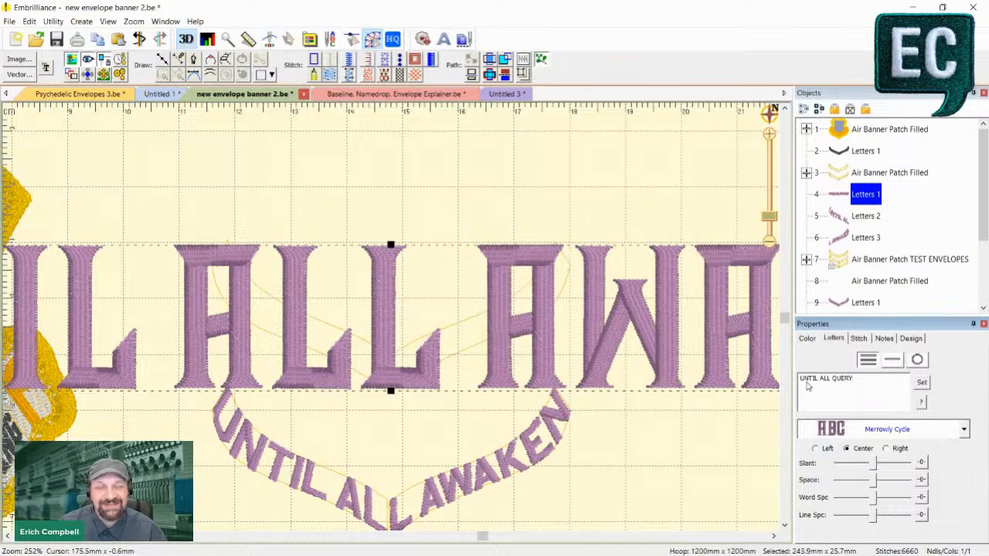
pyautogui.click(923, 383)
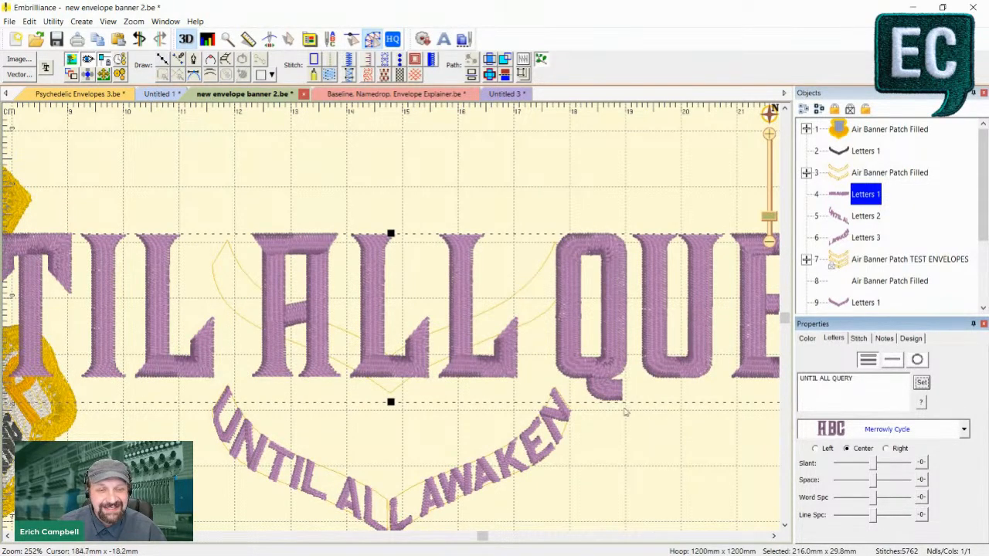
pyautogui.click(603, 167)
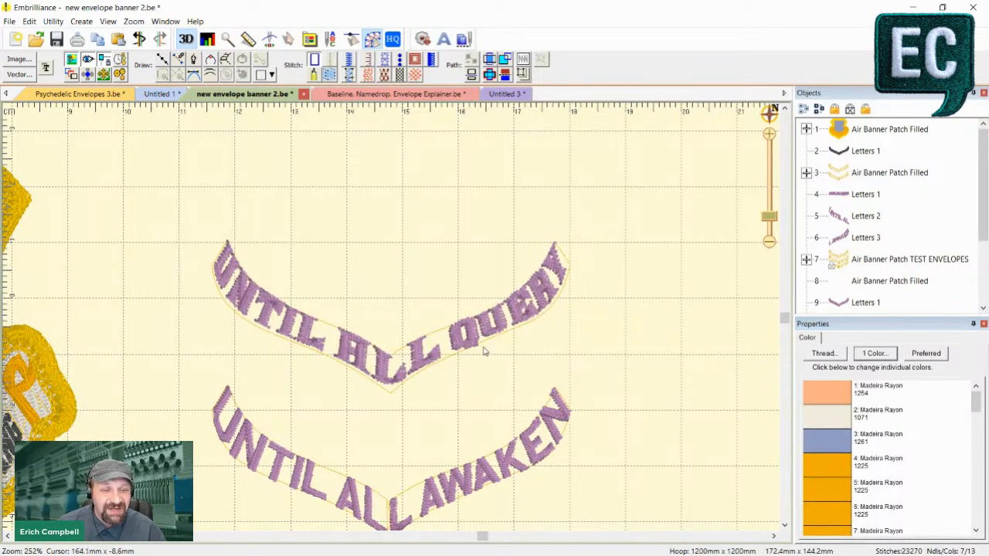
# - Inspect the UNTIL ALL QUERY lettering's stitches and its last letters against the envelope edge, in both flat and 3D display
pyautogui.press('d')
pyautogui.press('5')
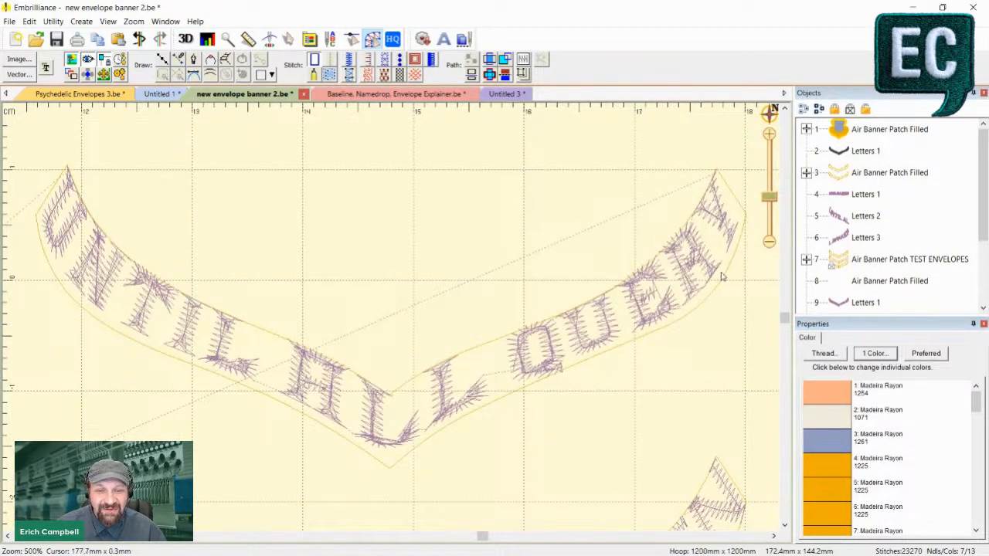
pyautogui.moveTo(704, 358); pyautogui.dragTo(185, 430)
pyautogui.moveTo(753, 193); pyautogui.dragTo(254, 380)
pyautogui.moveTo(664, 112); pyautogui.dragTo(509, 477)
pyautogui.scroll(2, 324, 375)
pyautogui.press('d')
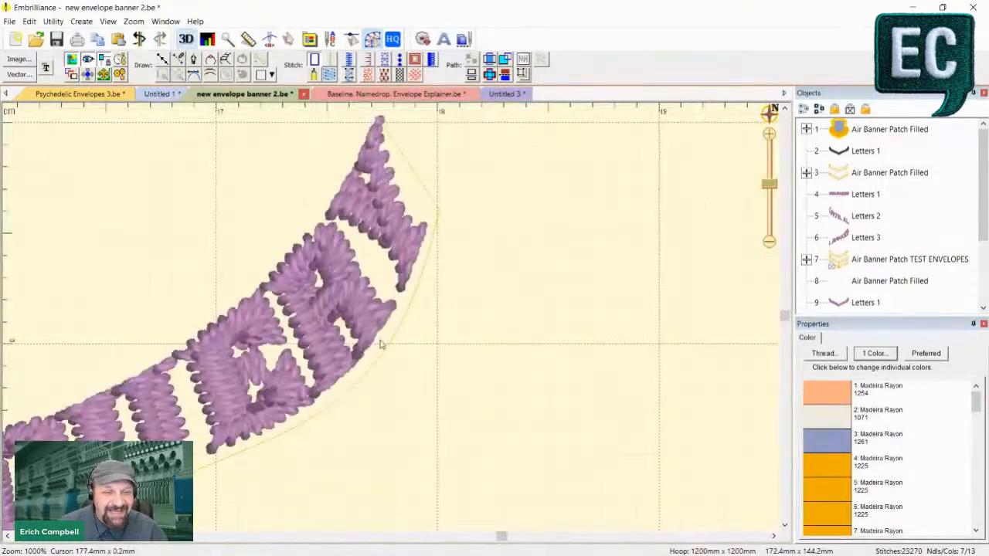
# - Examine the SPECIAL OPERATIONS WING lettering in the shield patch's banner and the SO OTHERS MAY LIVE envelopes below, close up and in overview
pyautogui.press('1')
pyautogui.moveTo(251, 297); pyautogui.dragTo(856, 176)
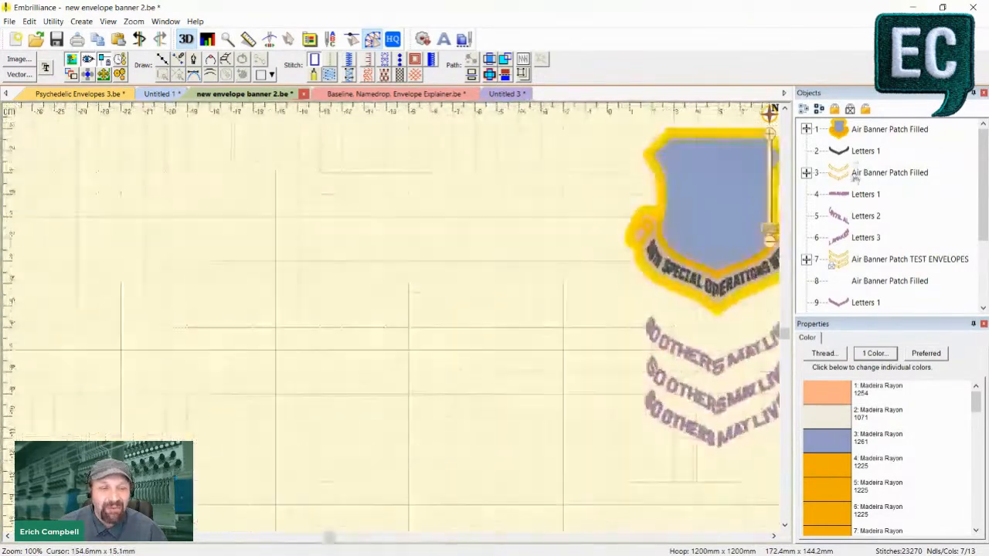
pyautogui.press('2')
pyautogui.moveTo(615, 293); pyautogui.dragTo(27, 331)
pyautogui.moveTo(592, 341); pyautogui.dragTo(437, 345)
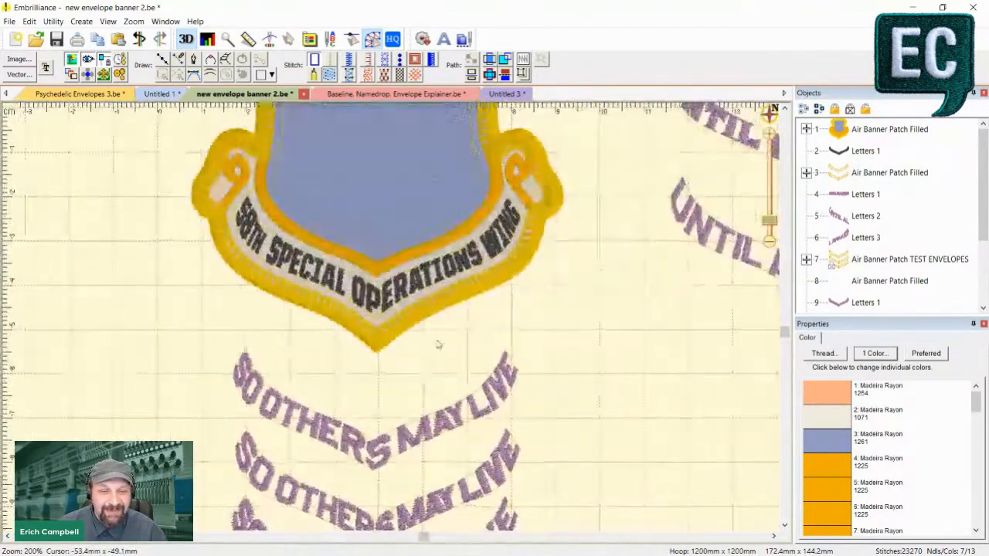
pyautogui.press('4')
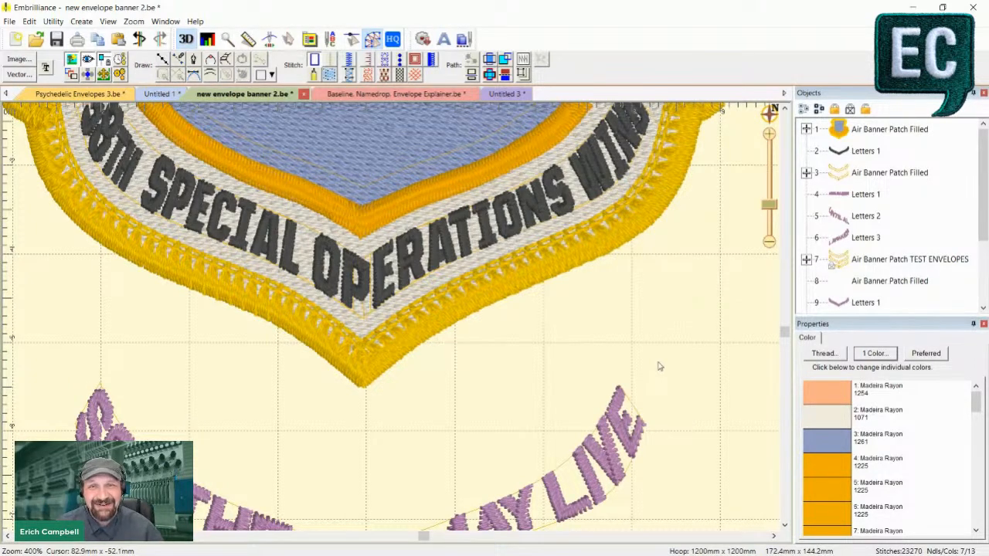
pyautogui.press('1')
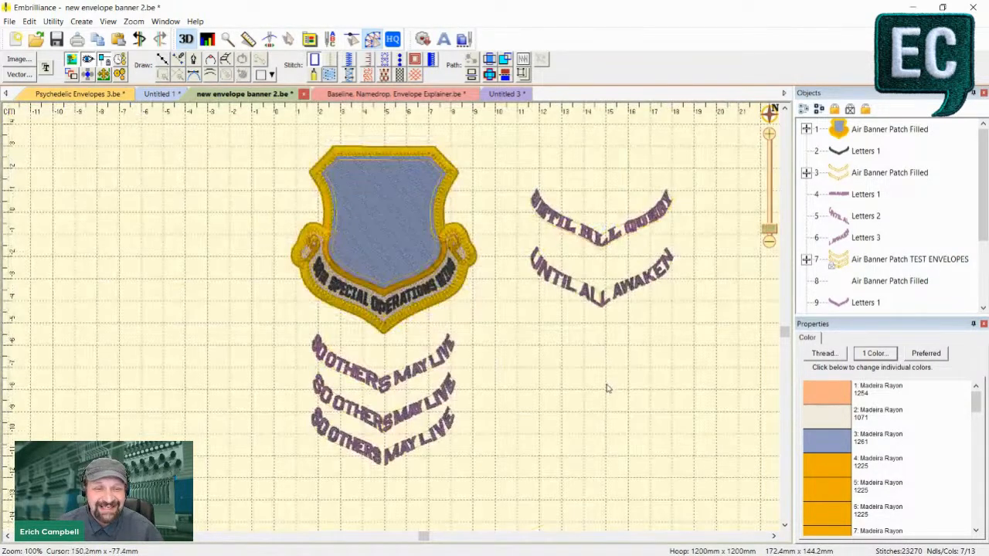
pyautogui.press('2')
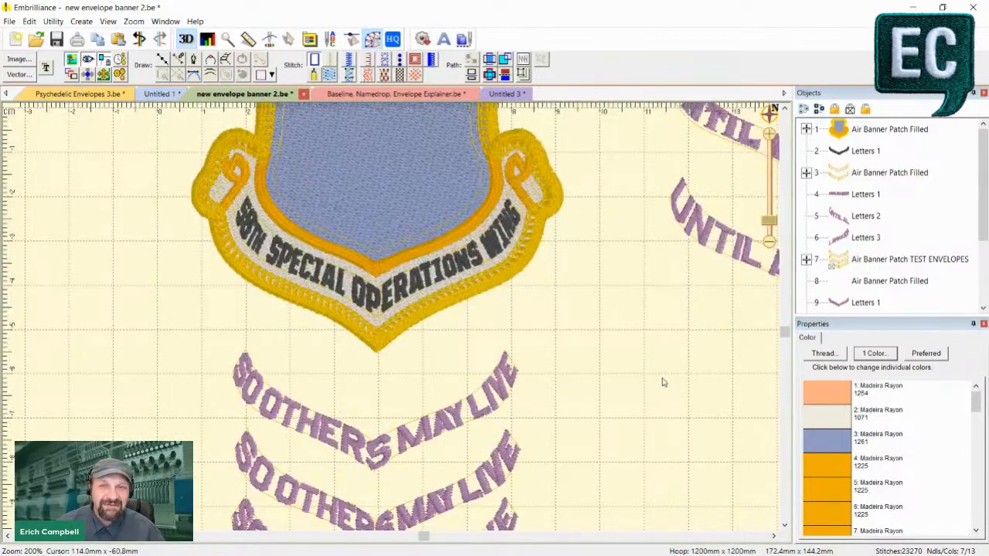